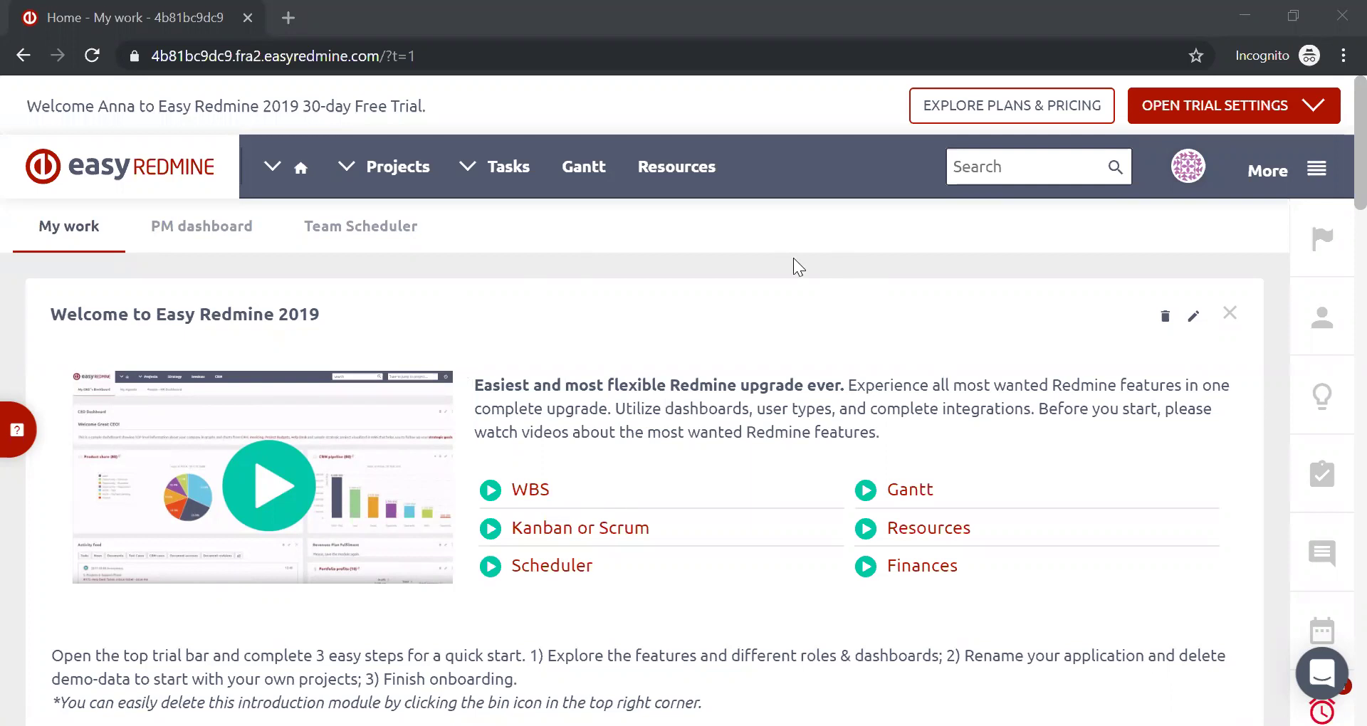
Step: Open the global Easy Gantt chart covering all projects
scroll(793, 257, down, 5)
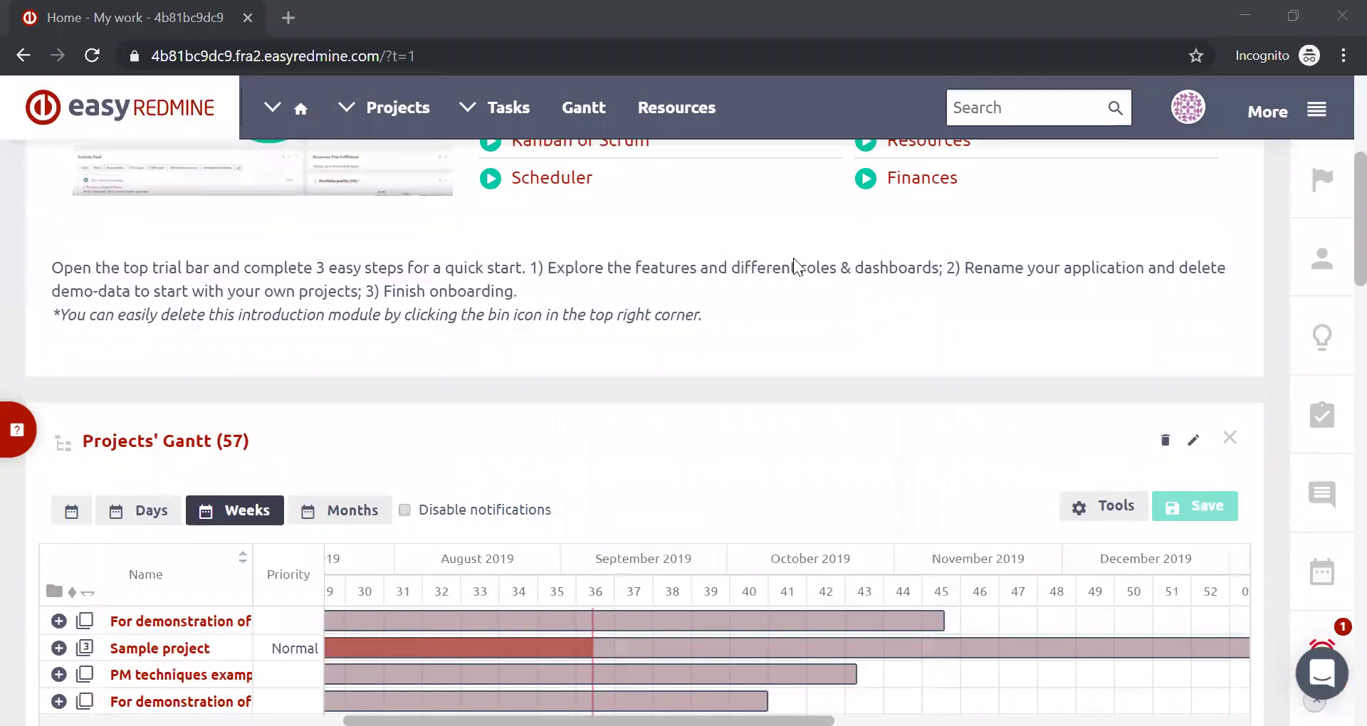
scroll(793, 258, down, 4)
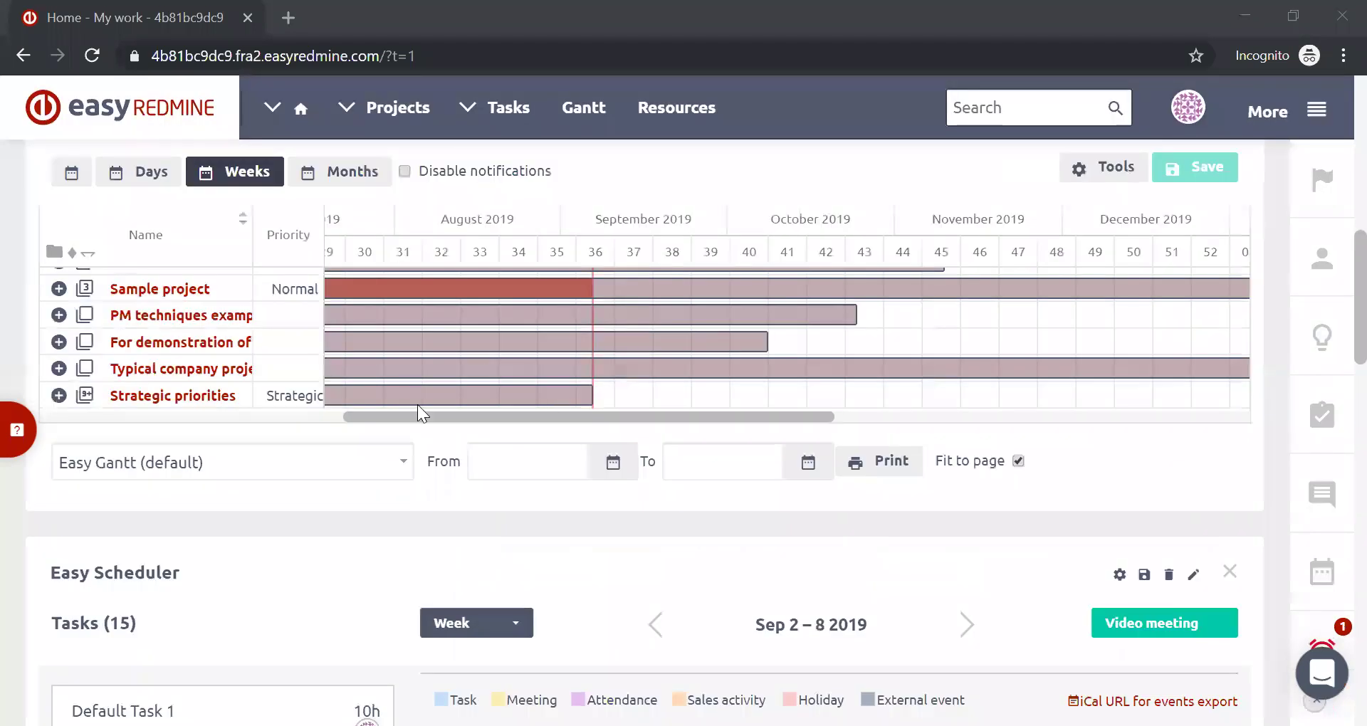
scroll(418, 406, up, 1)
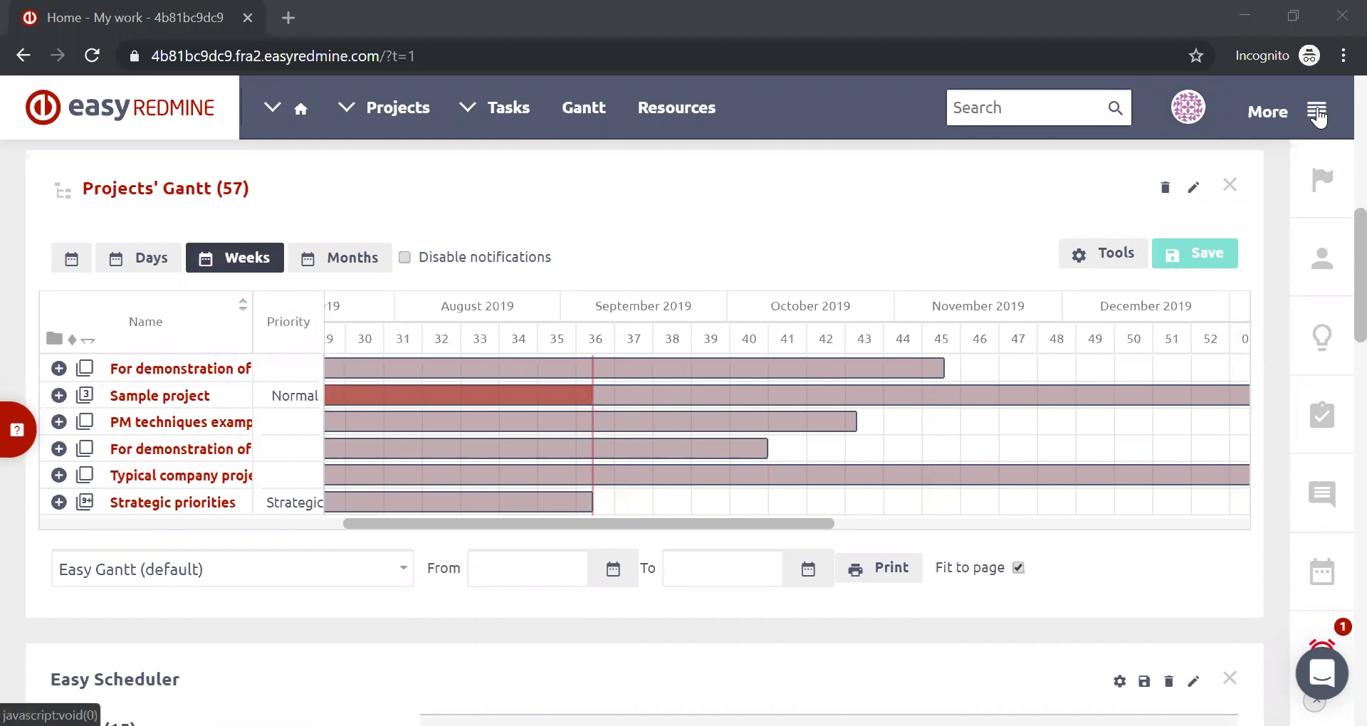
click(1317, 114)
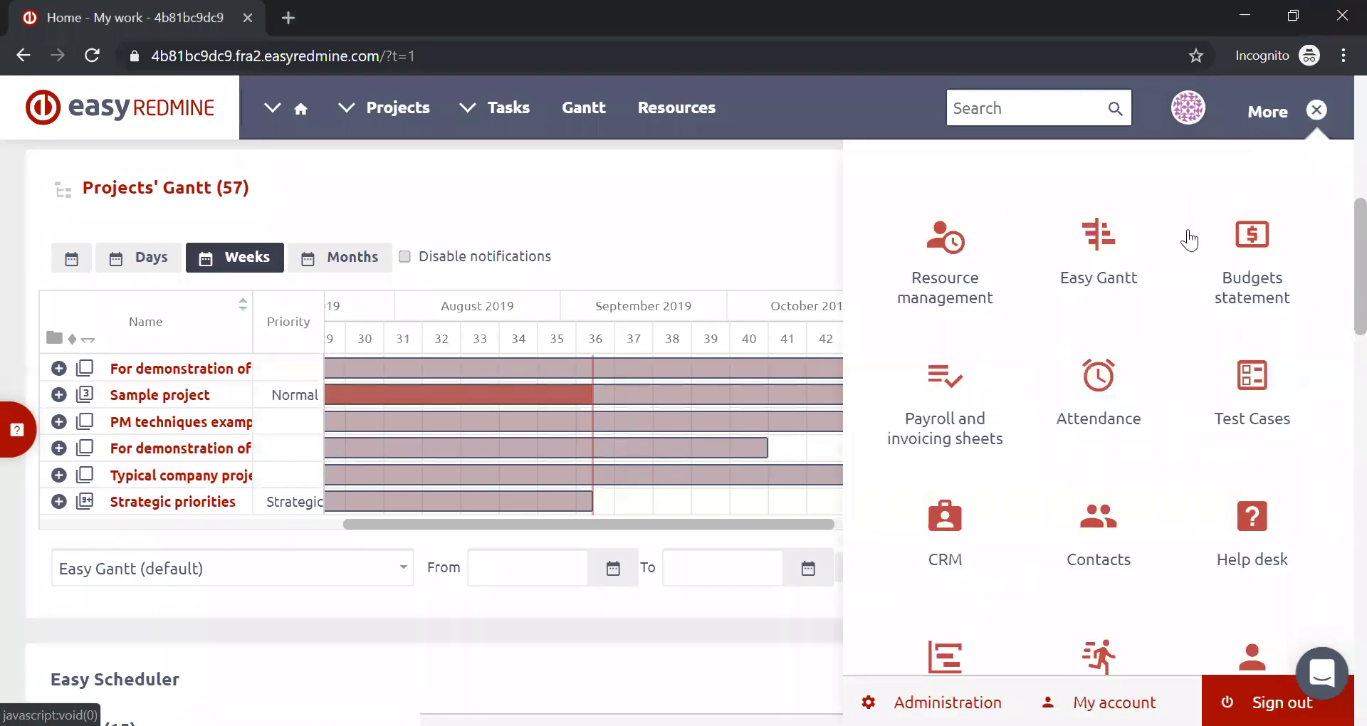
click(1107, 288)
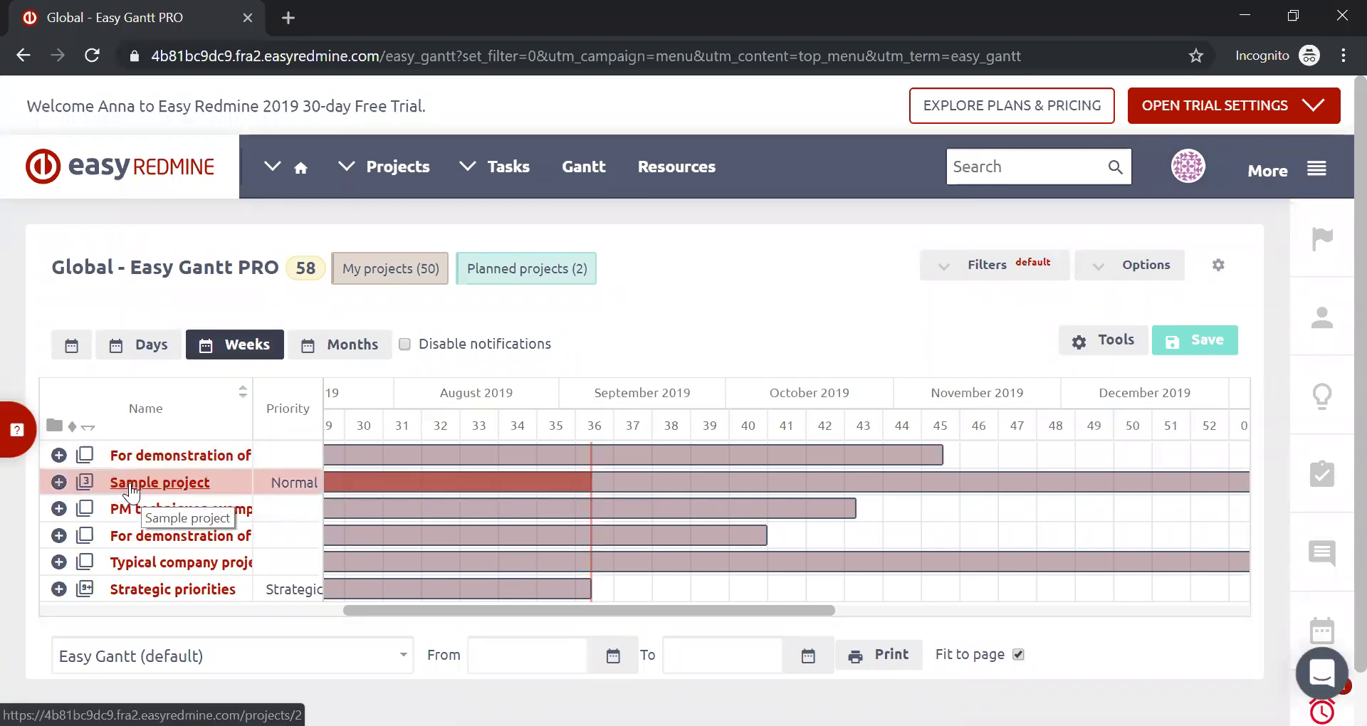
Step: Open the Sample project in its own browser tab and view its Easy Gantt chart with tasks and subprojects
click(133, 487)
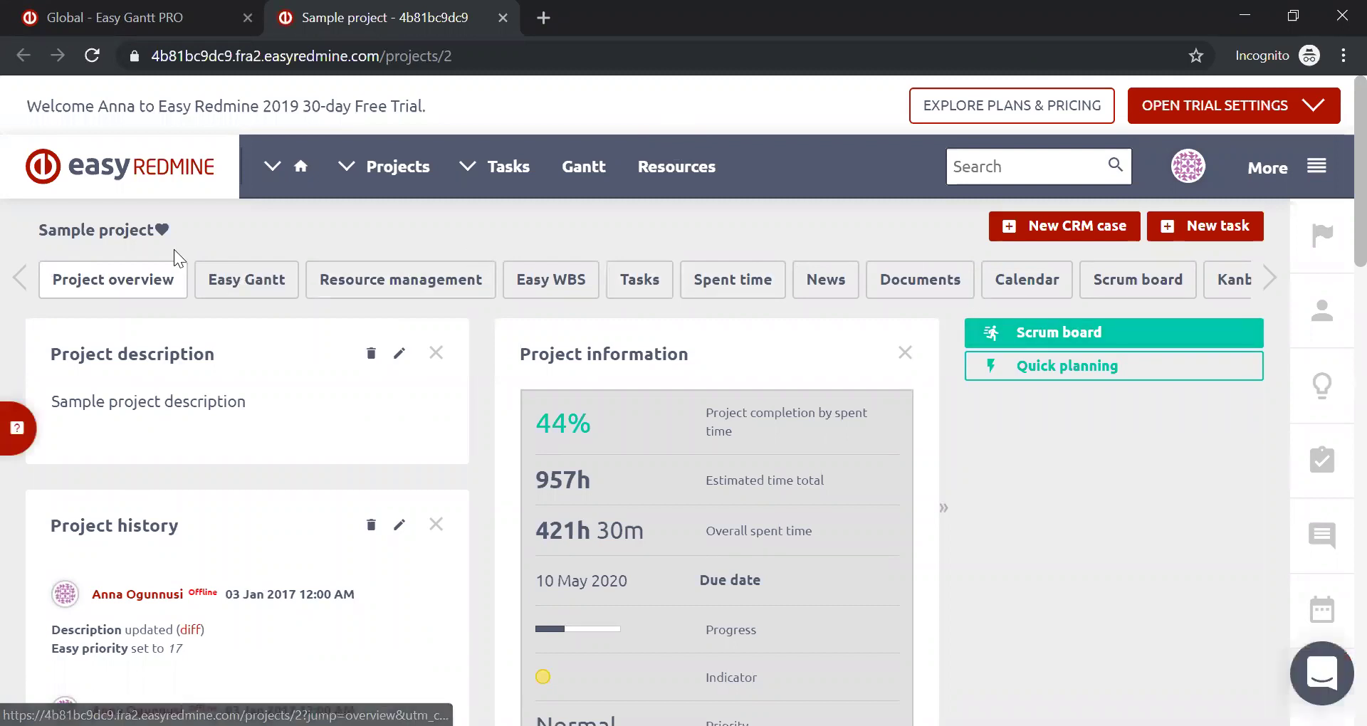
click(258, 285)
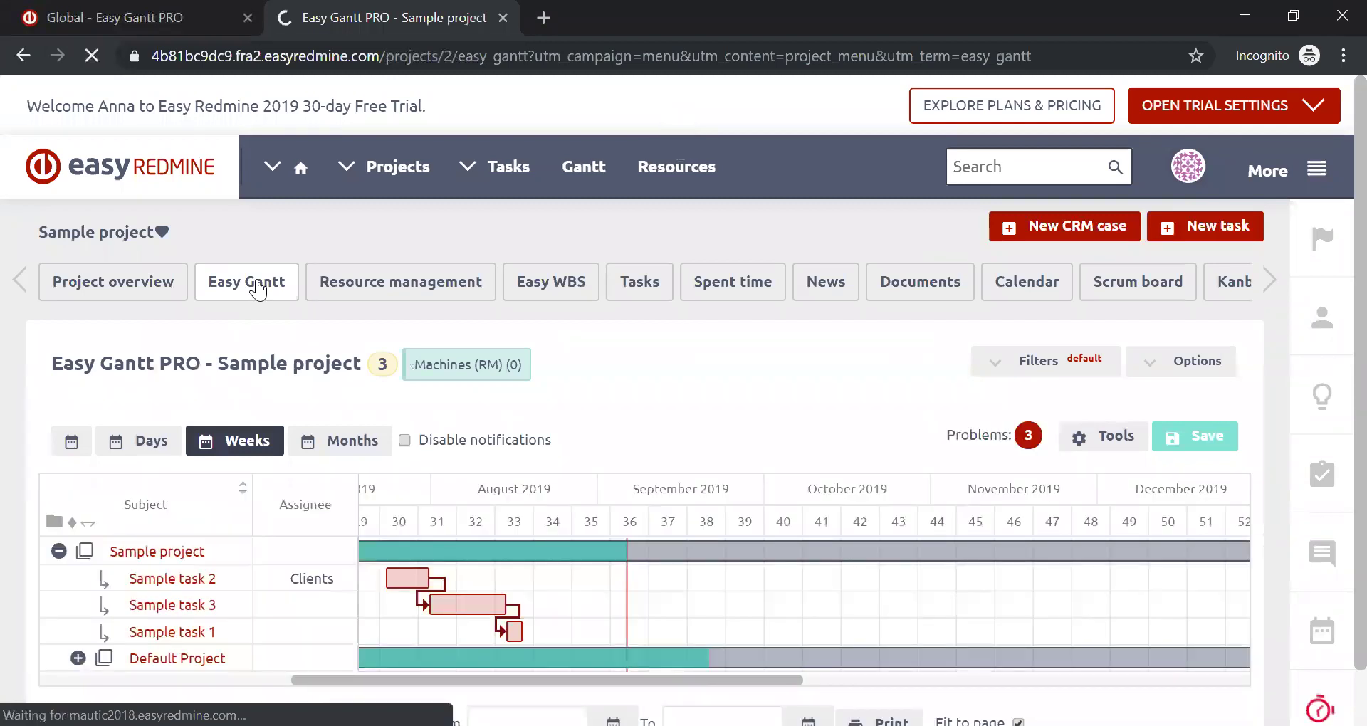
scroll(263, 283, down, 5)
scroll(54, 343, down, 1)
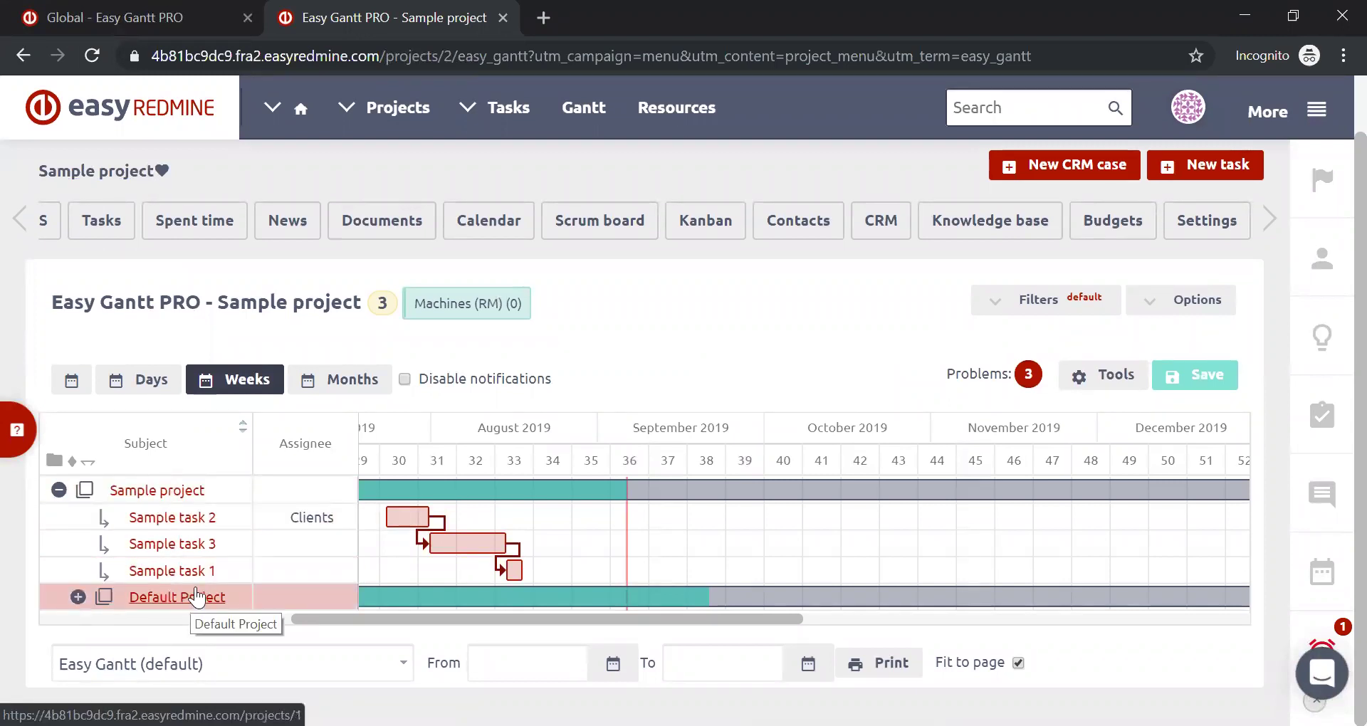
Step: Return to the global Gantt and open the settings of the "For demonstration of Budget statement" project
click(139, 10)
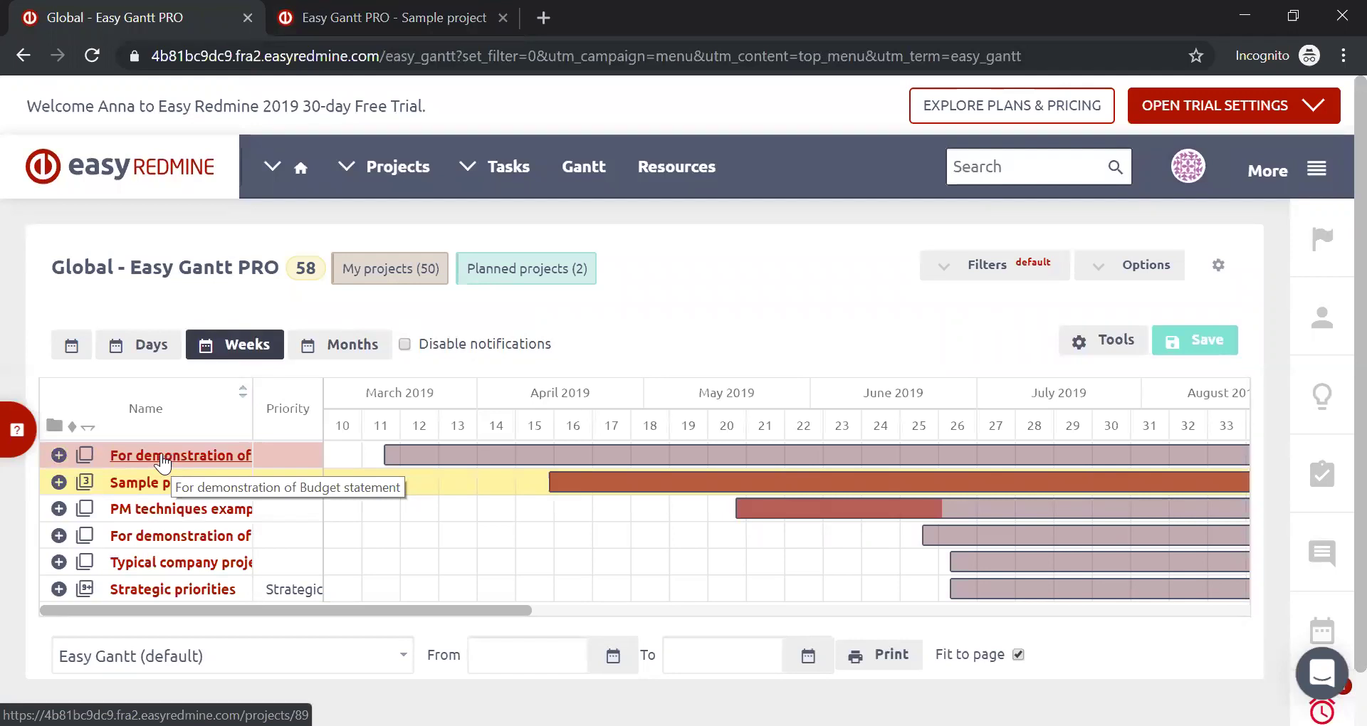
click(196, 460)
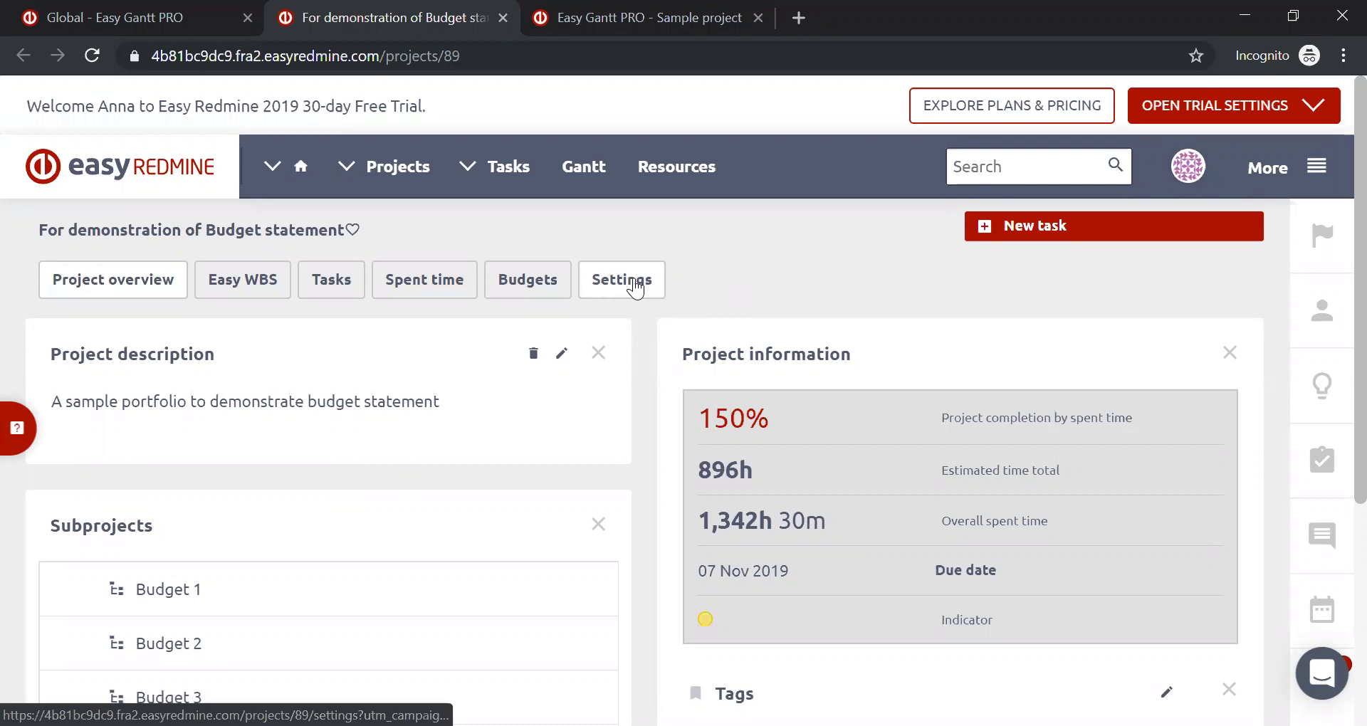
click(636, 287)
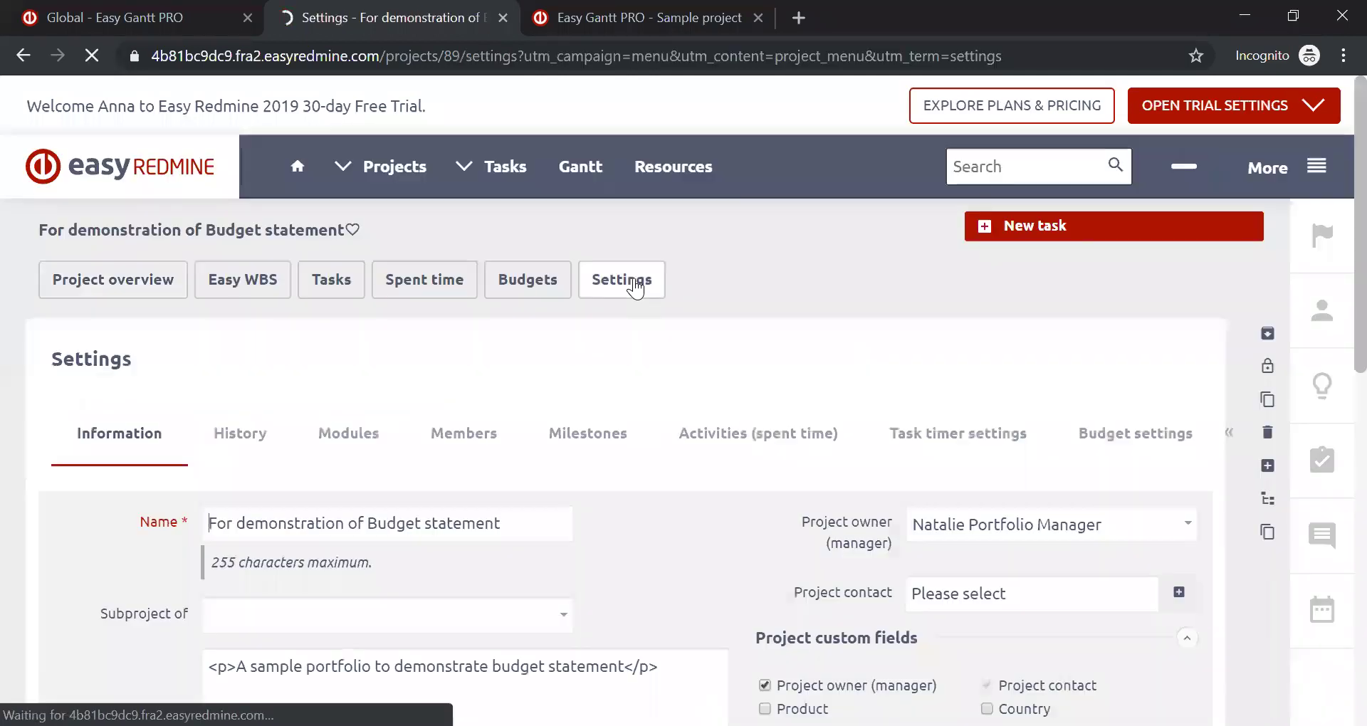
Step: Enable the Easy Gantt & Resource Management module for the Budget statement project and save the settings
click(336, 435)
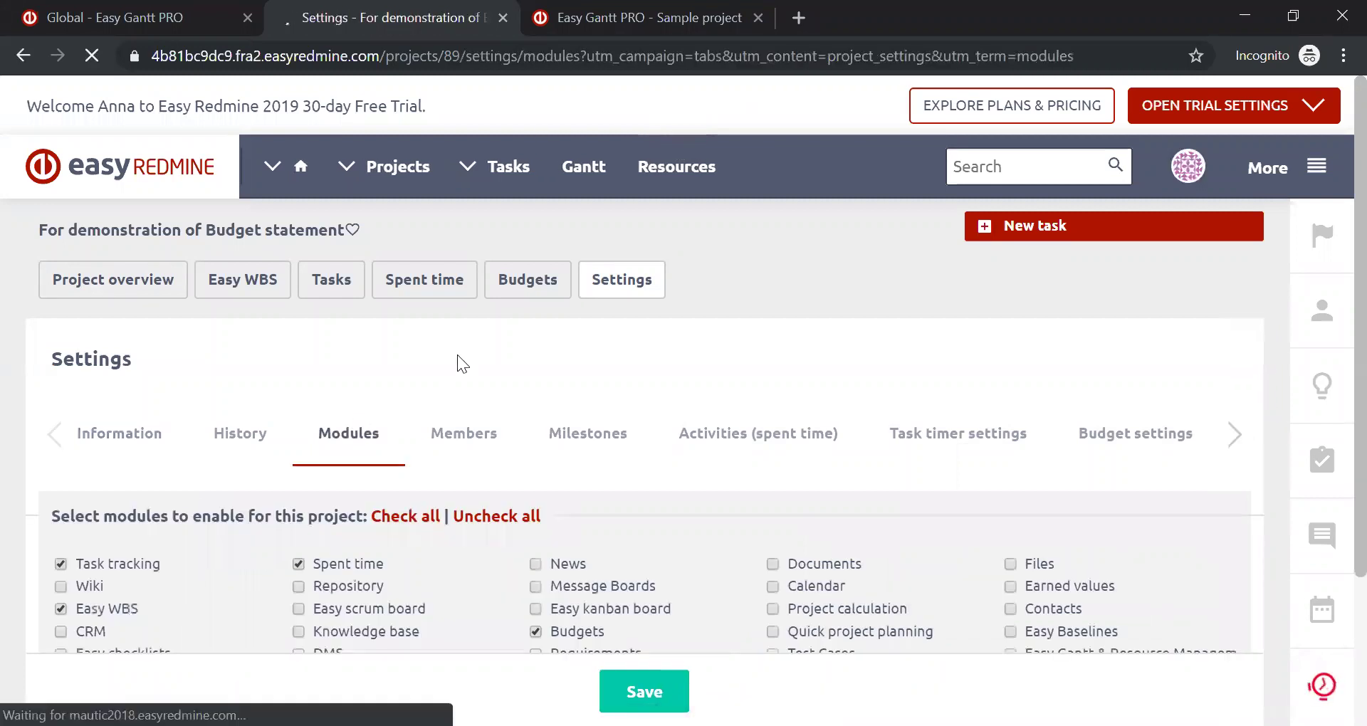
scroll(459, 360, down, 1)
scroll(459, 363, down, 1)
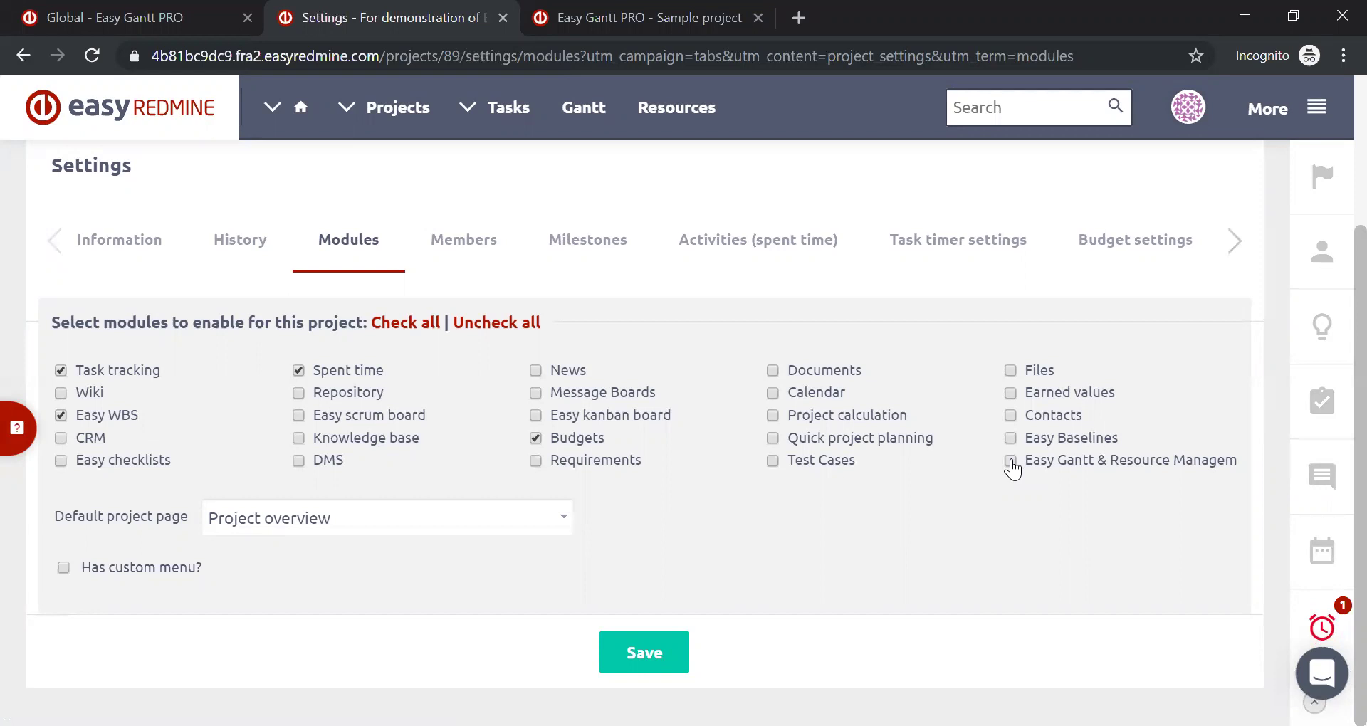
click(1012, 460)
click(664, 655)
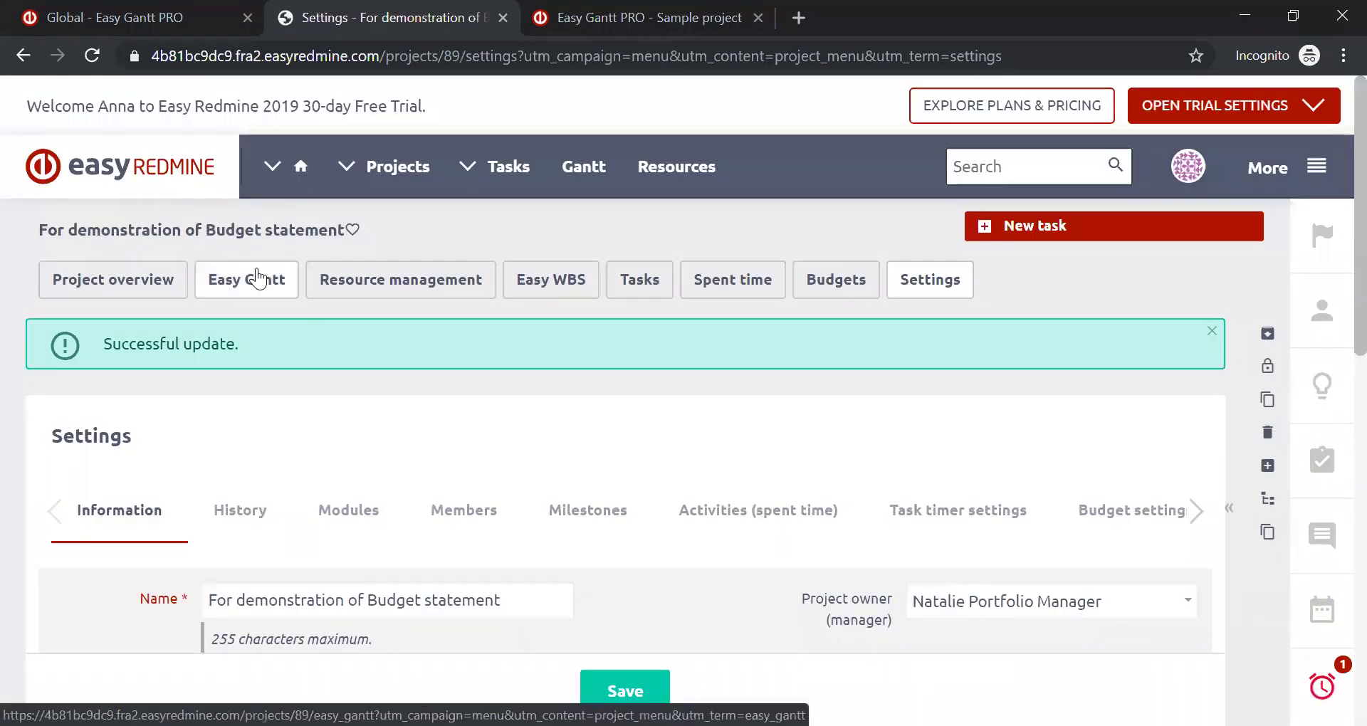
Step: View the Budget statement project's Easy Gantt and expand the Budget 6 subproject to show its issues
click(237, 290)
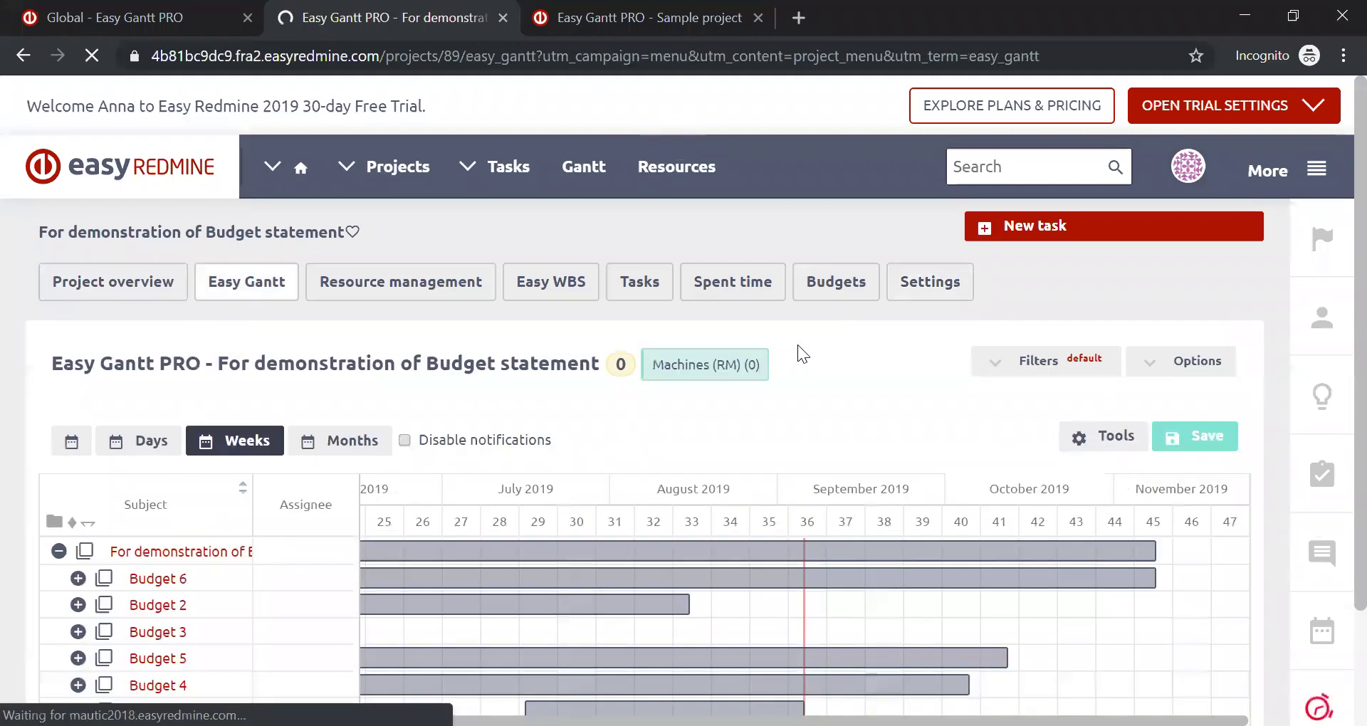
scroll(797, 345, down, 1)
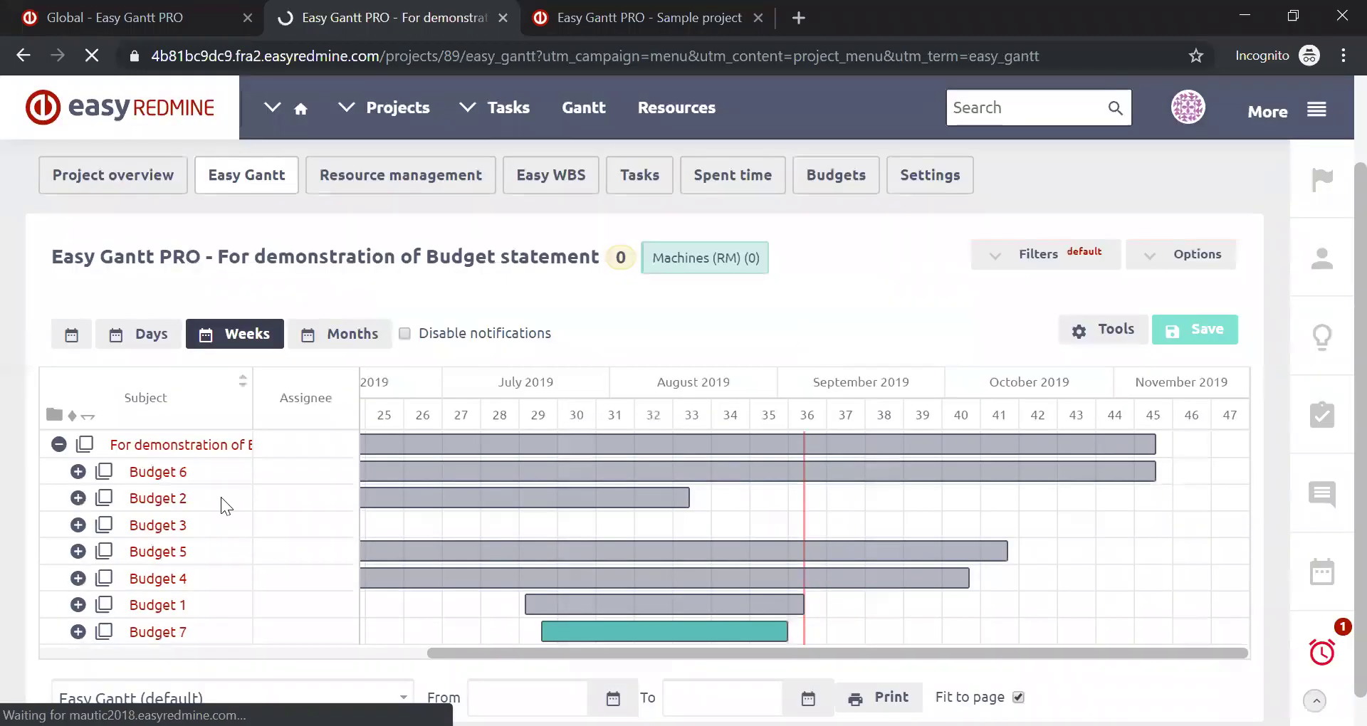
scroll(569, 420, down, 1)
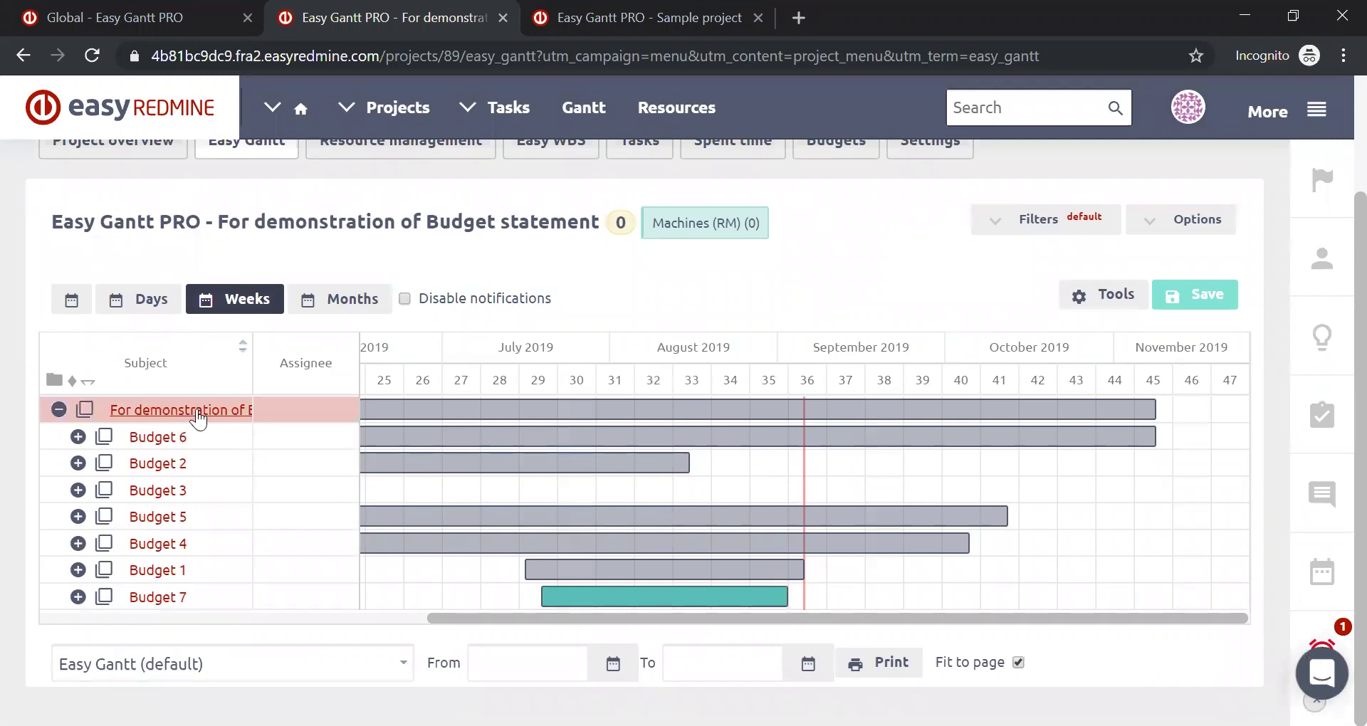
click(78, 436)
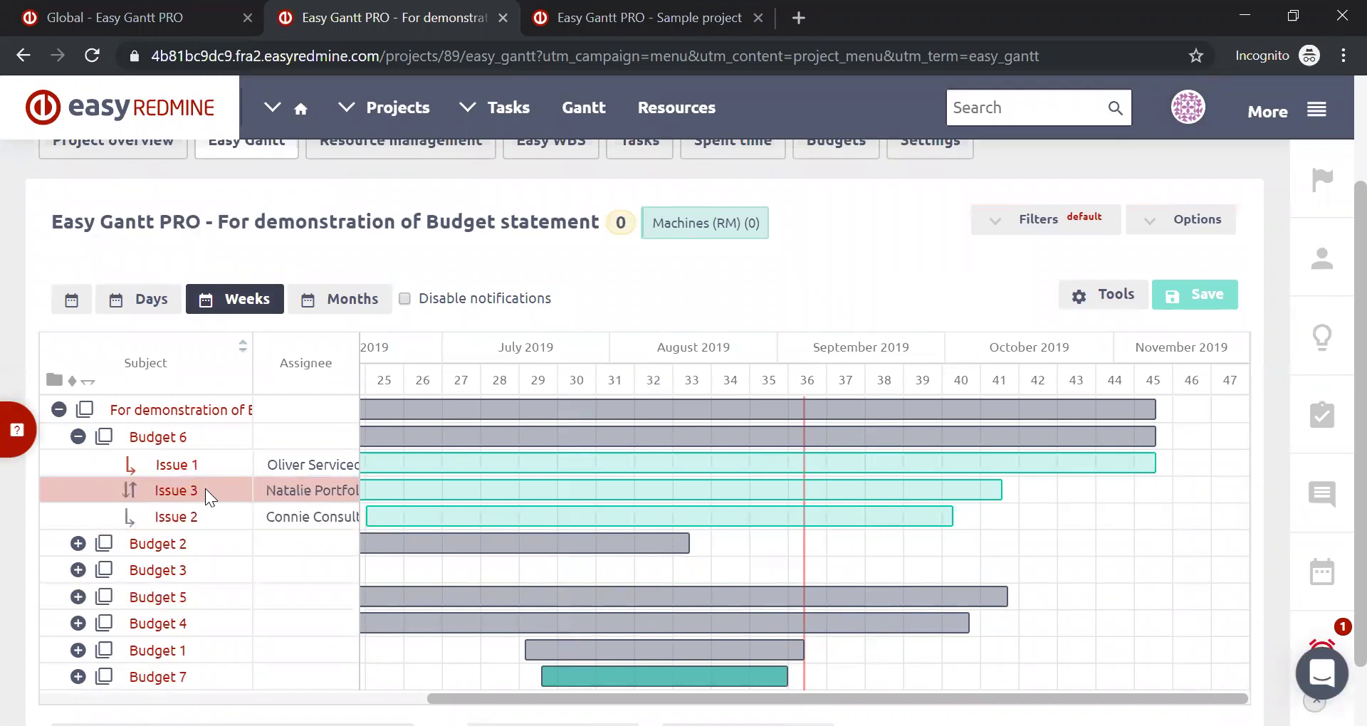
scroll(207, 496, up, 2)
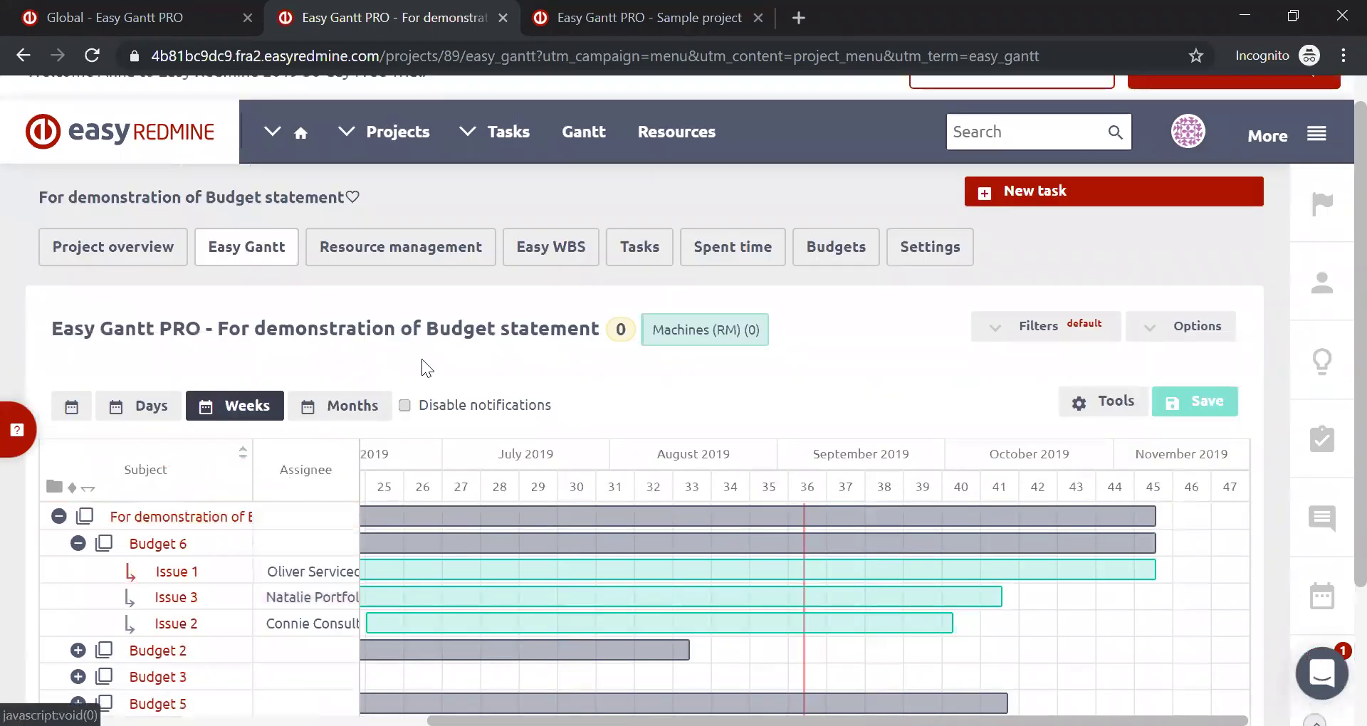
Step: Return to the My work home page and delete its Projects' Gantt module
click(177, 26)
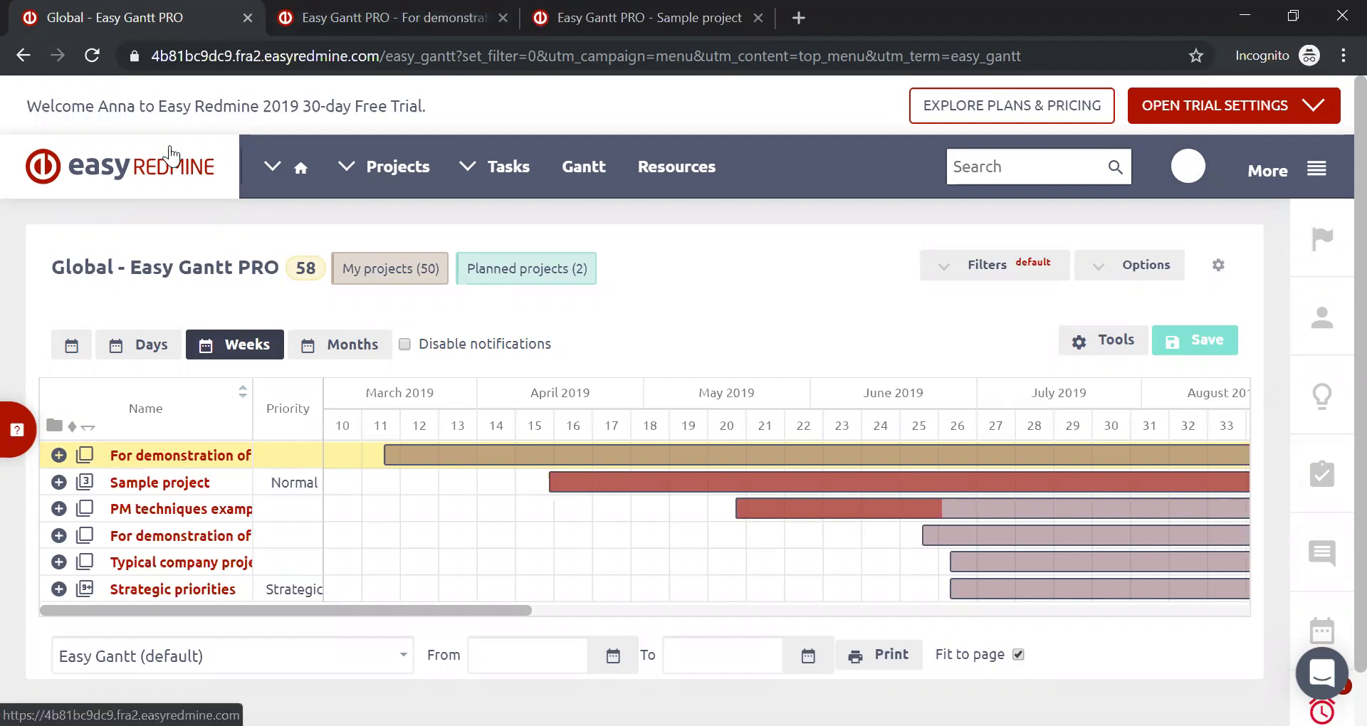
click(170, 151)
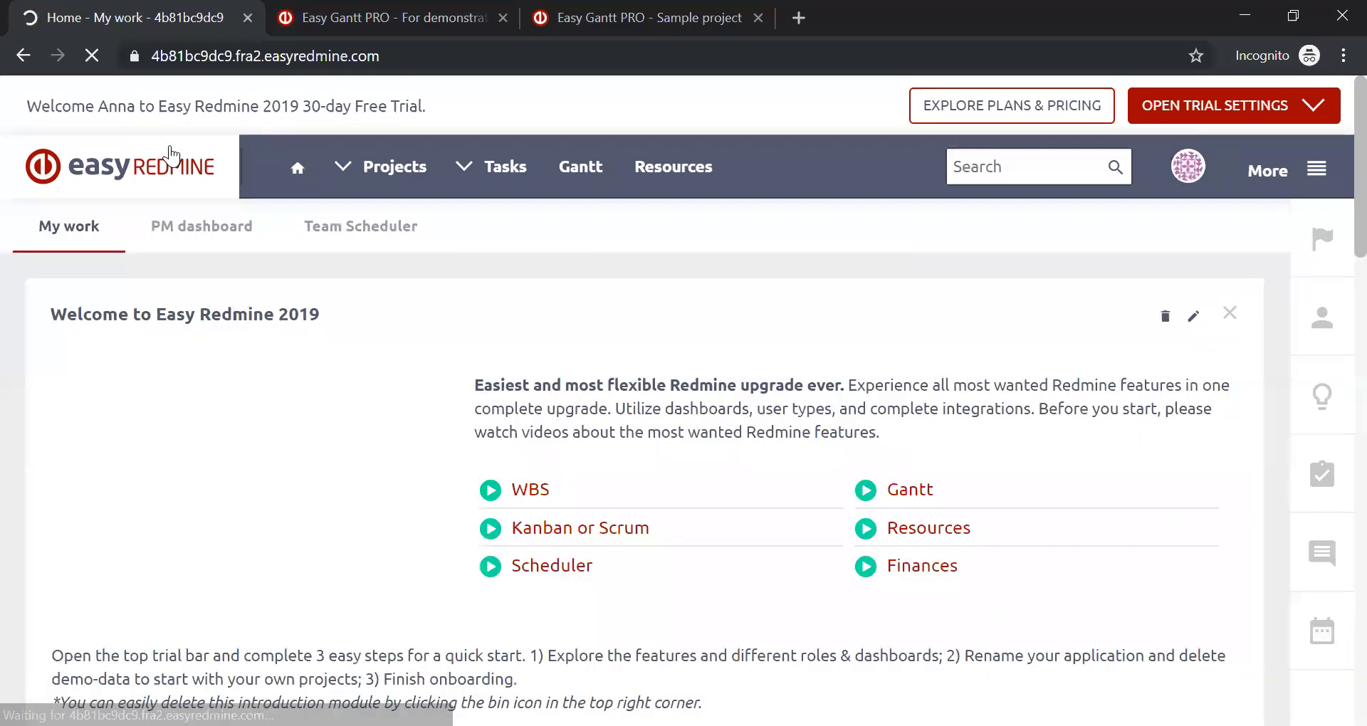
scroll(590, 252, down, 6)
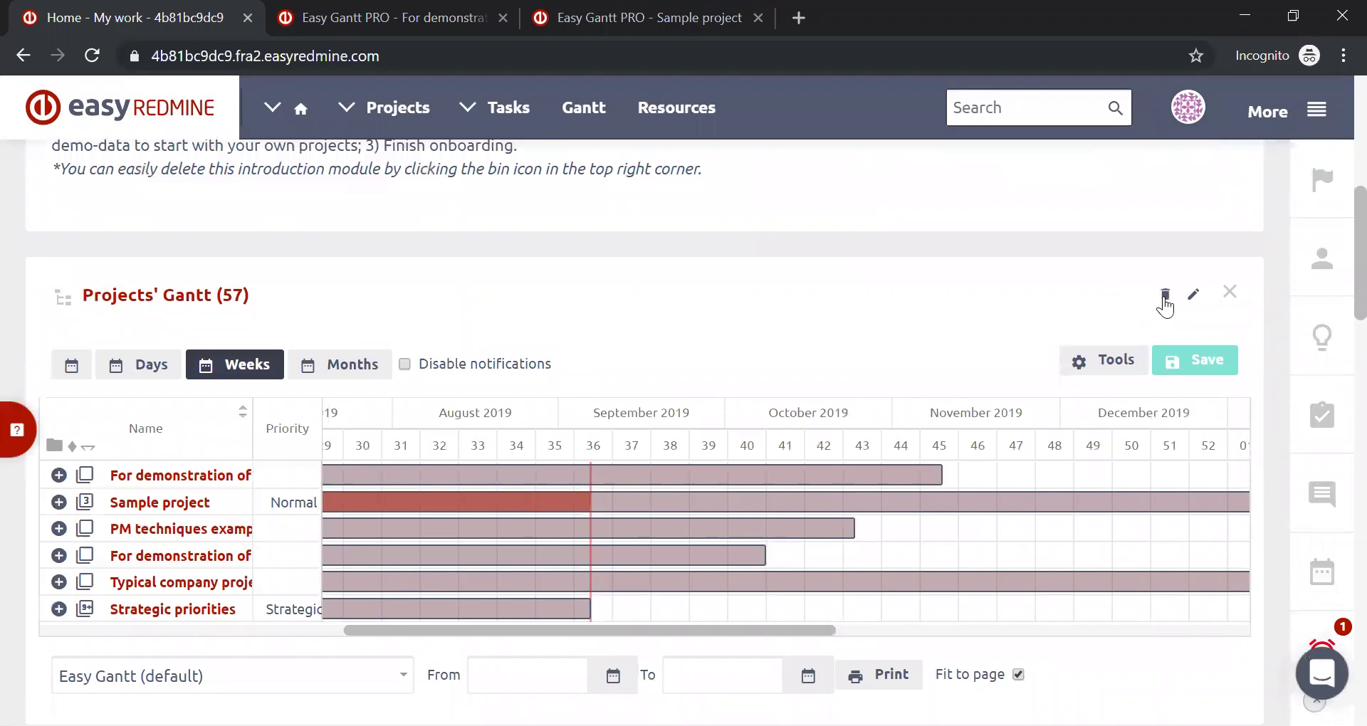
click(1164, 299)
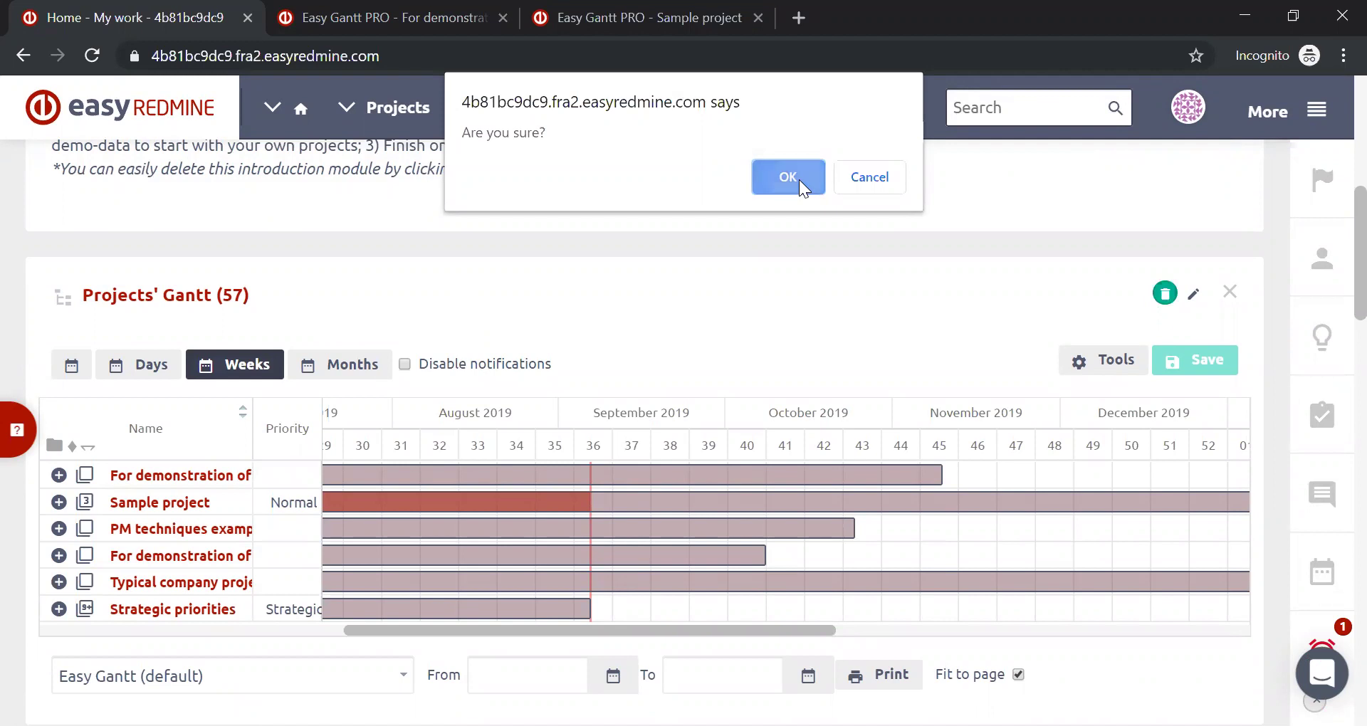
click(788, 177)
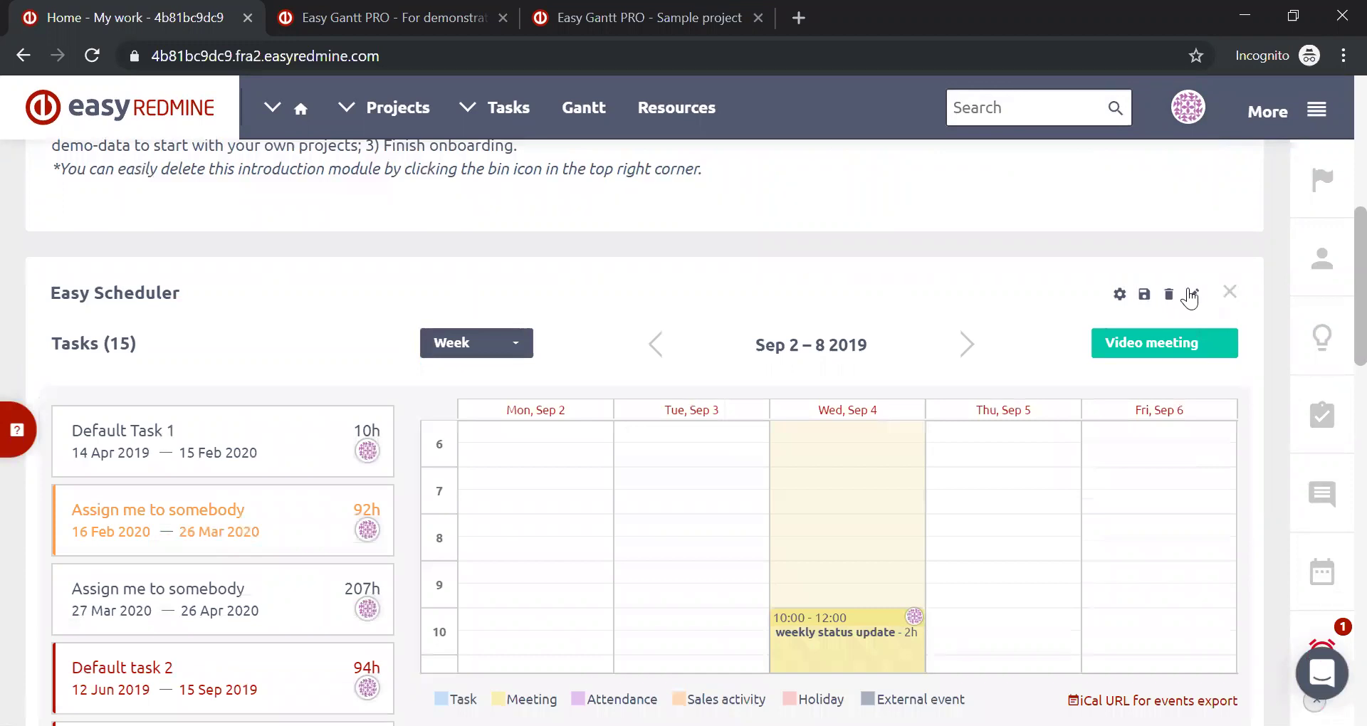
Step: Open the My work page for layout customisation
scroll(705, 238, down, 6)
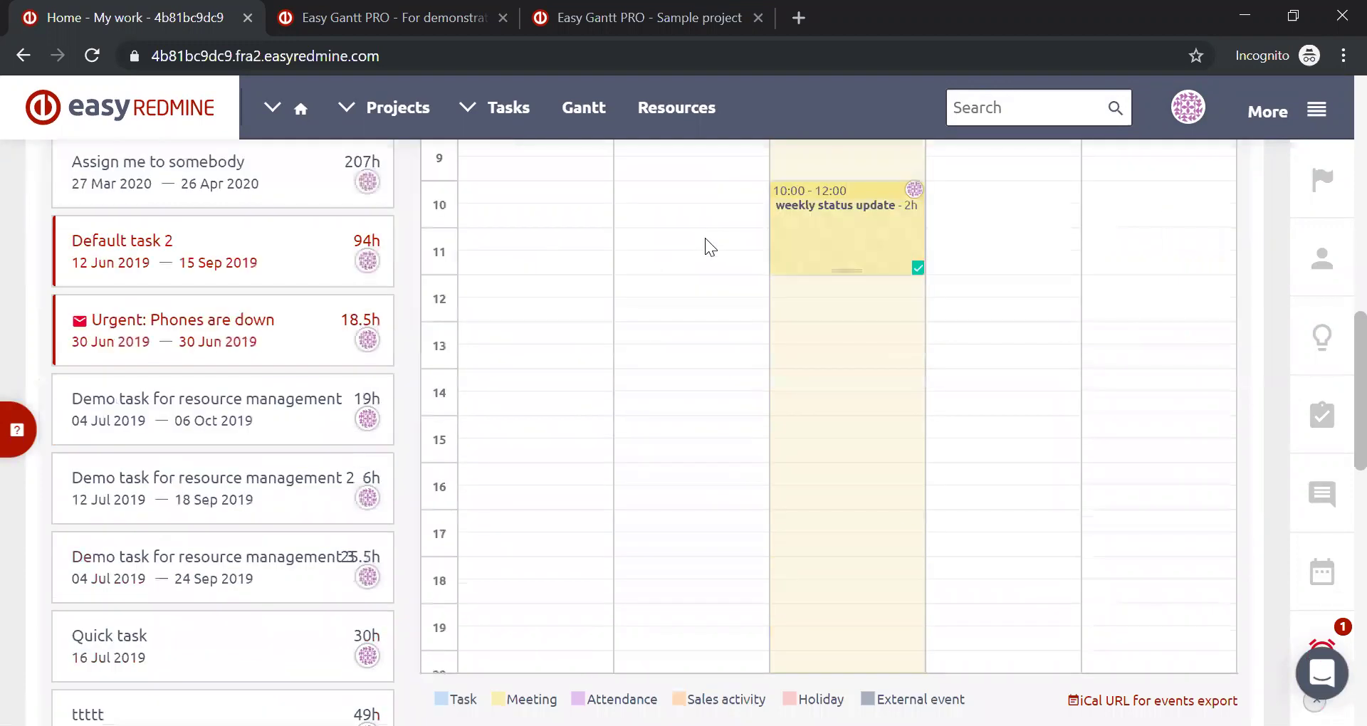
scroll(705, 238, down, 10)
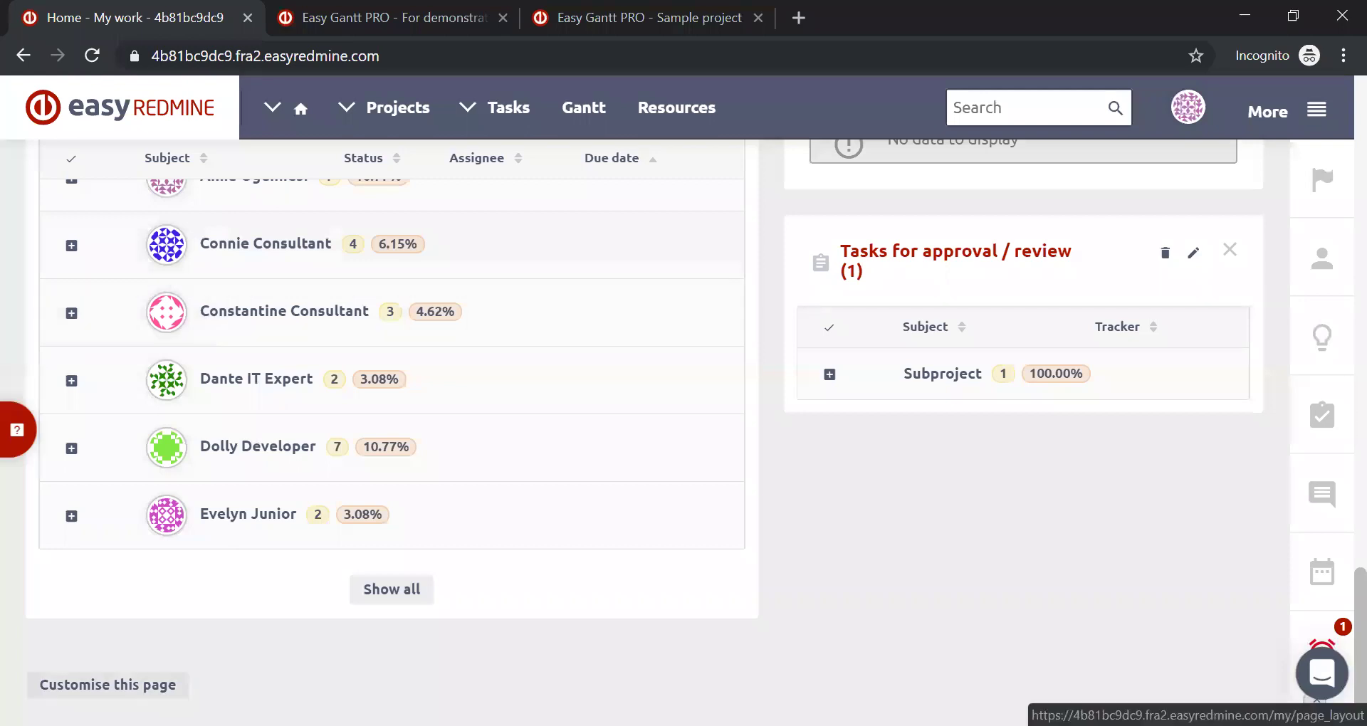
click(106, 685)
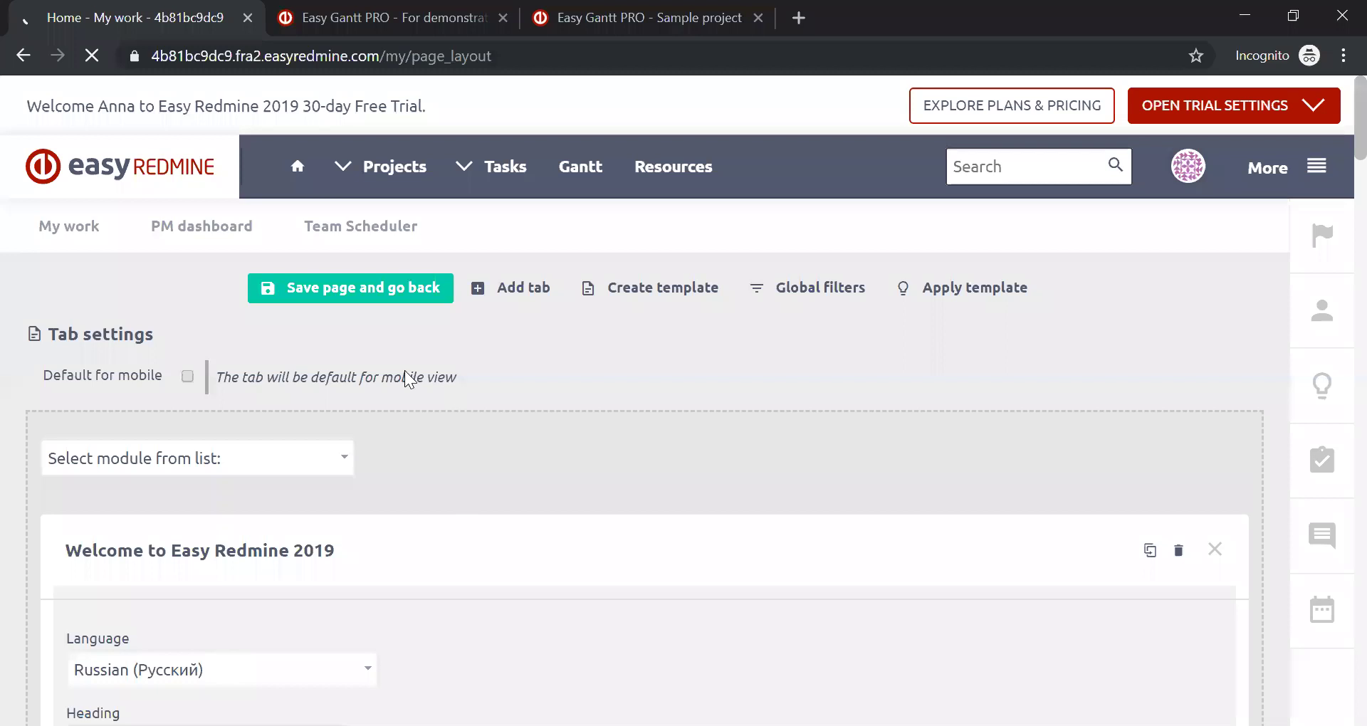
scroll(296, 379, down, 2)
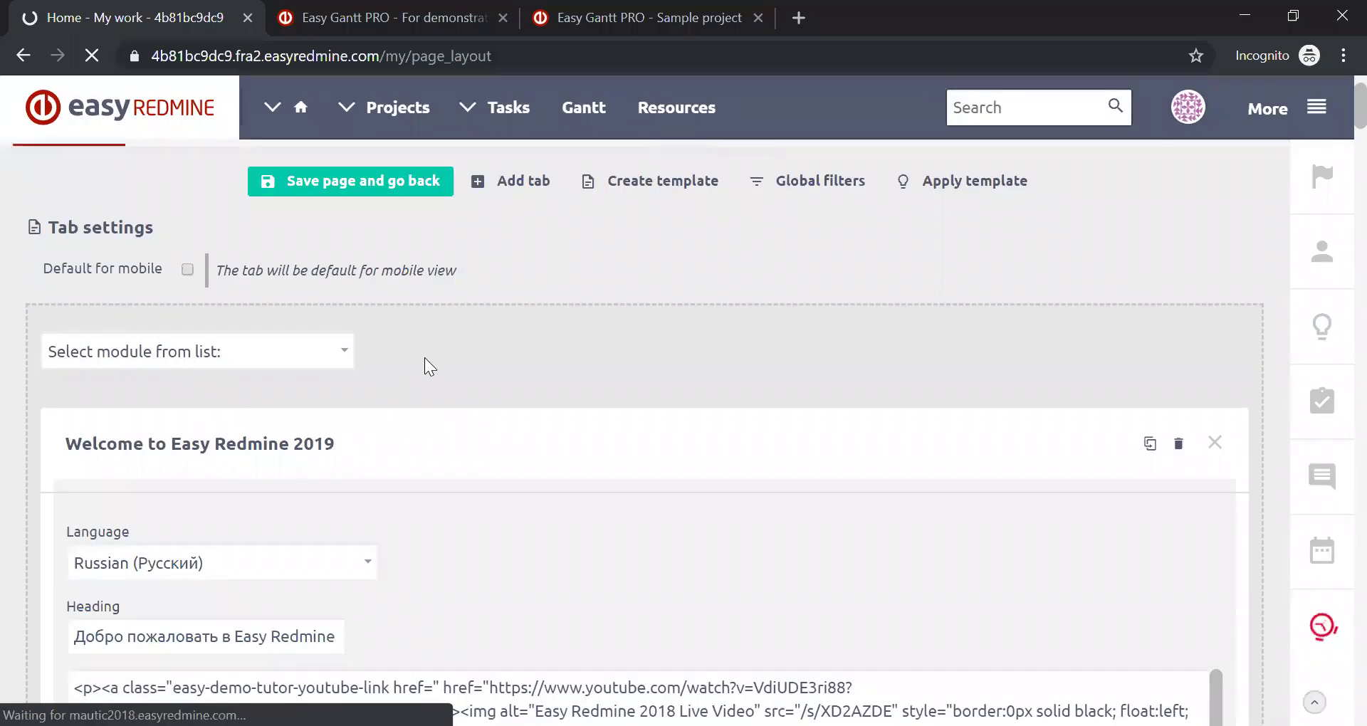
scroll(425, 358, up, 2)
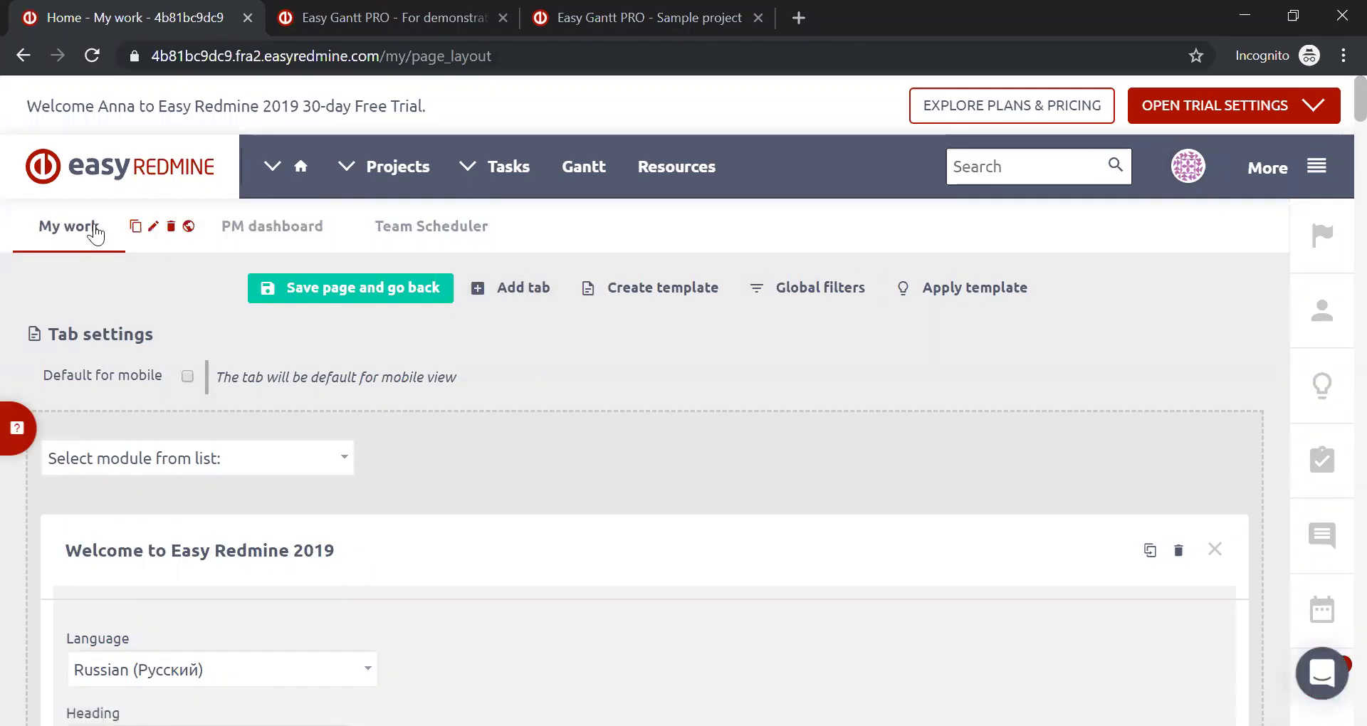
Step: Add the Global Gantt module above the welcome module on the My work page and review its filter settings
click(123, 464)
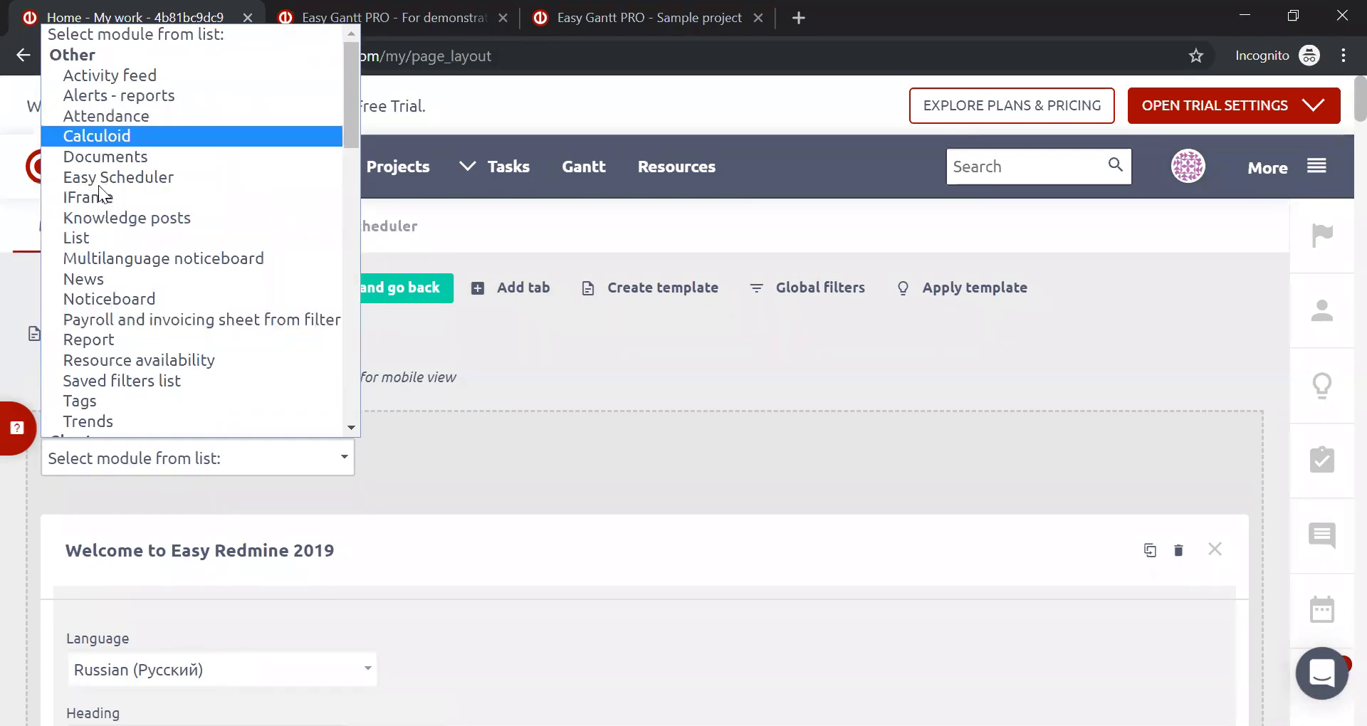
scroll(104, 251, down, 3)
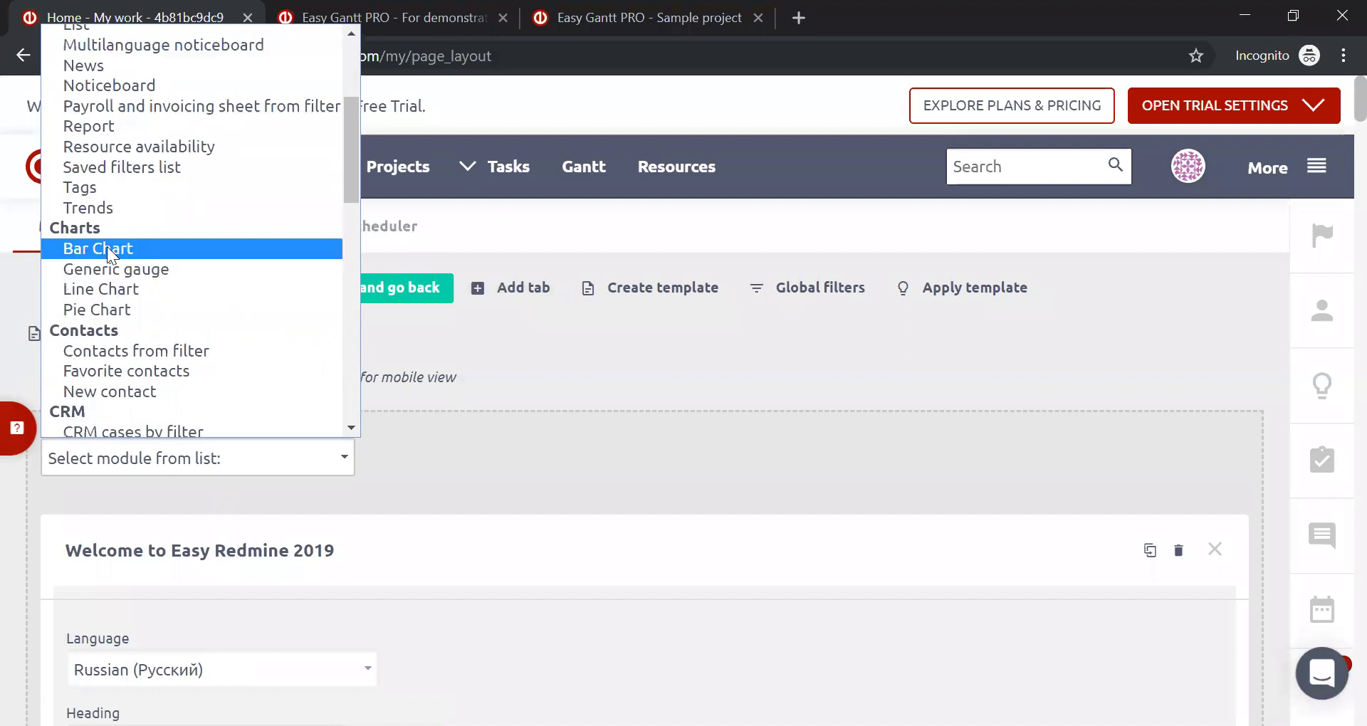
scroll(111, 240, down, 3)
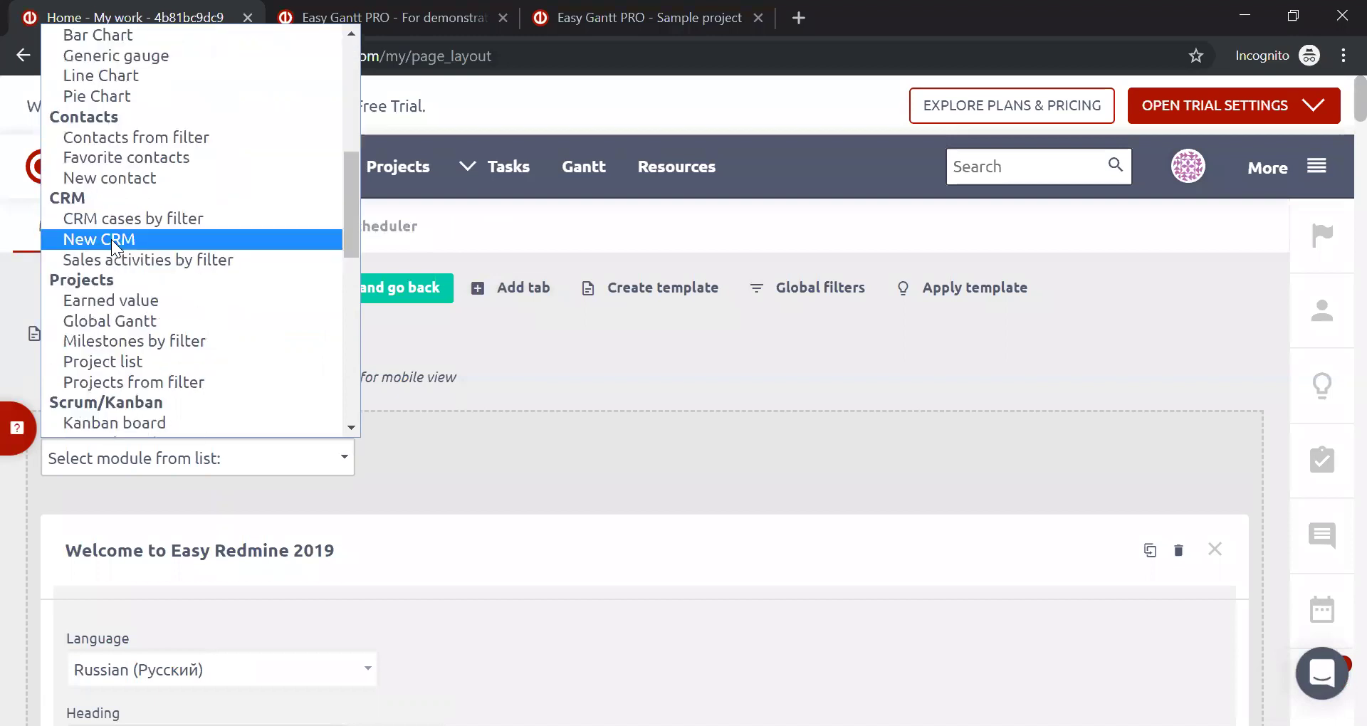
click(104, 322)
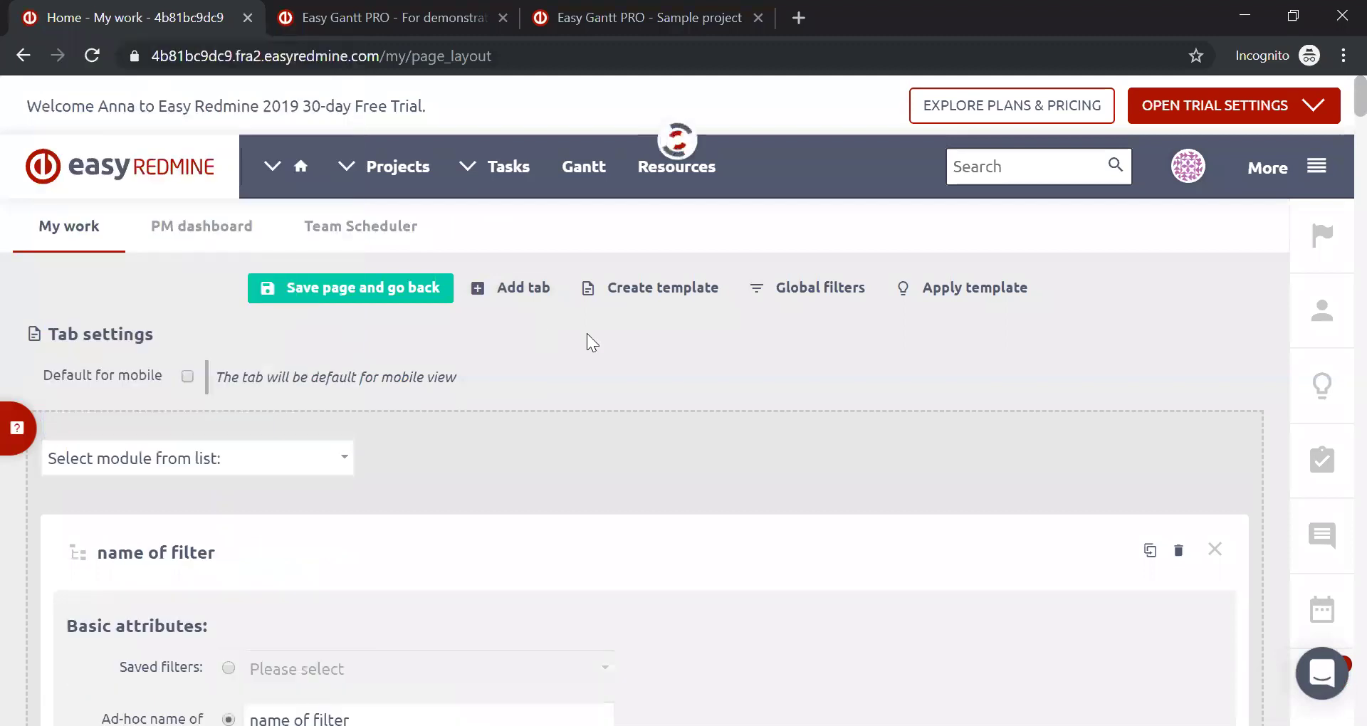
scroll(675, 345, down, 2)
scroll(675, 344, down, 10)
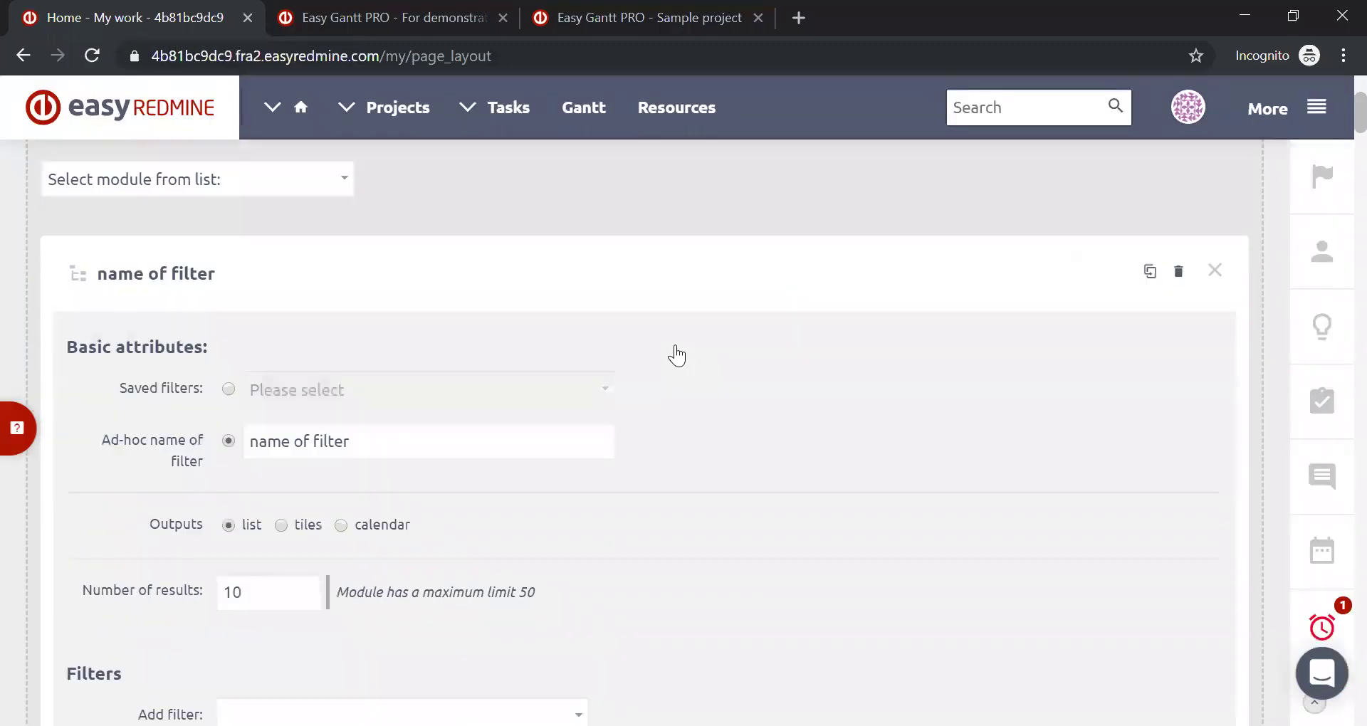
scroll(676, 348, up, 8)
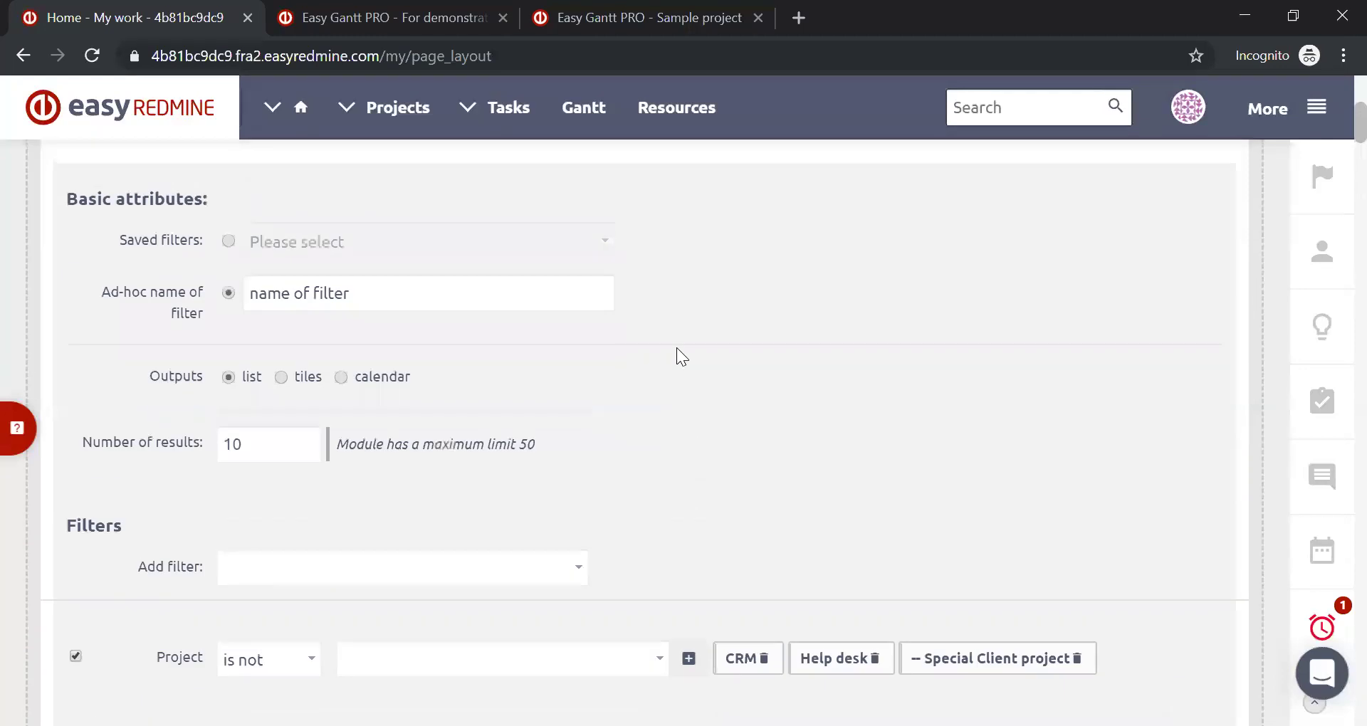
Step: Examine the new Gantt module's filter, output and column settings on the My work layout page
scroll(677, 347, up, 3)
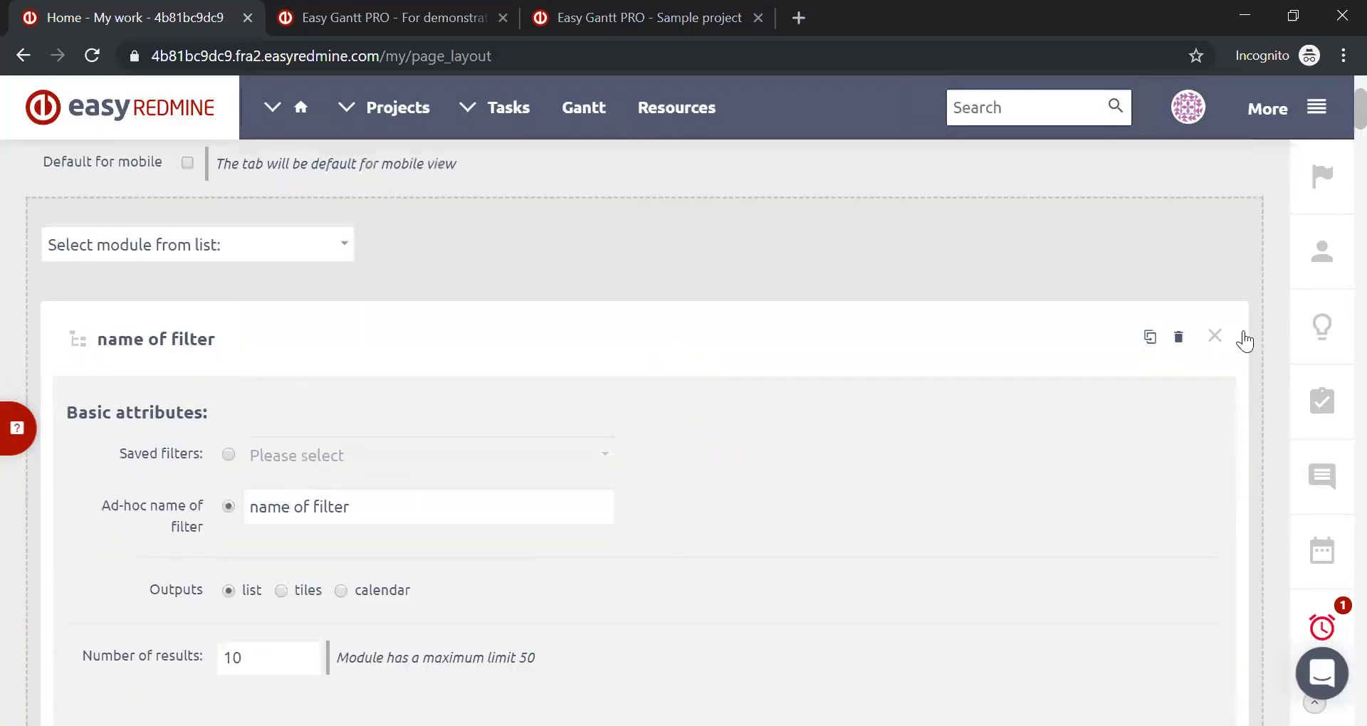
click(1220, 343)
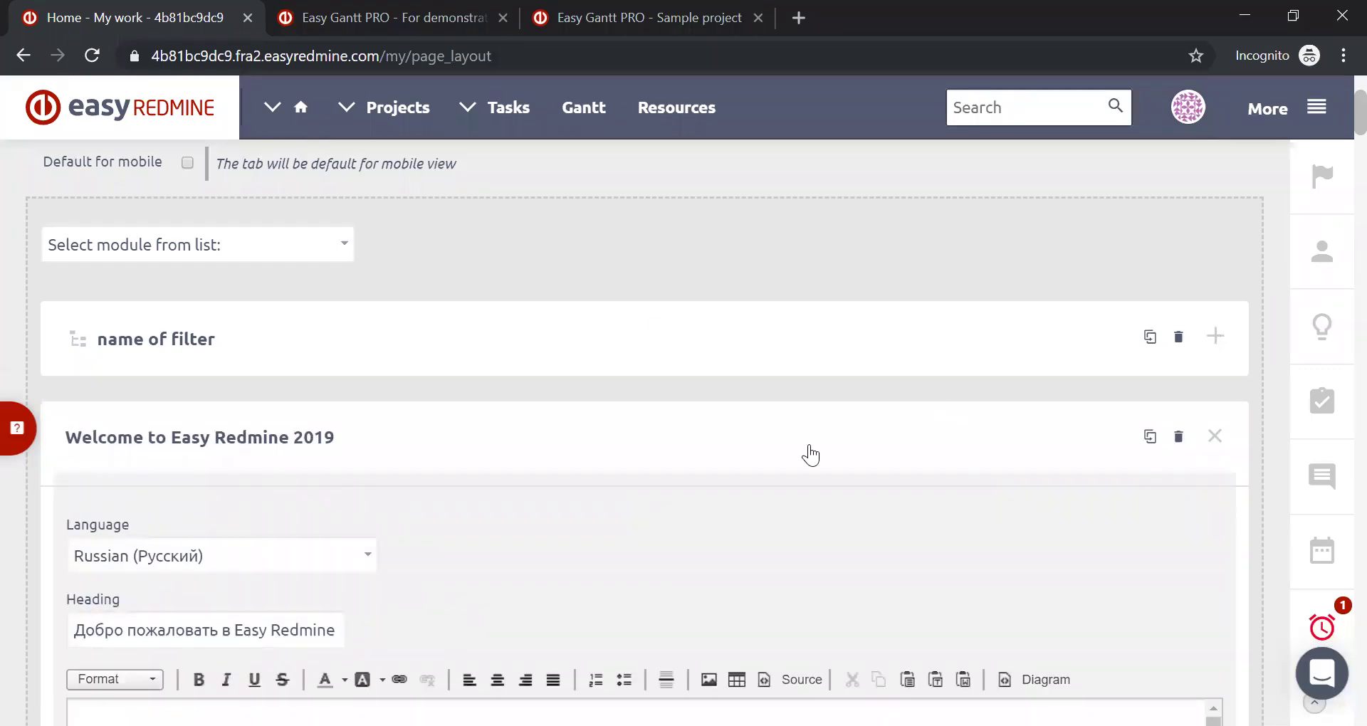
scroll(875, 434, down, 3)
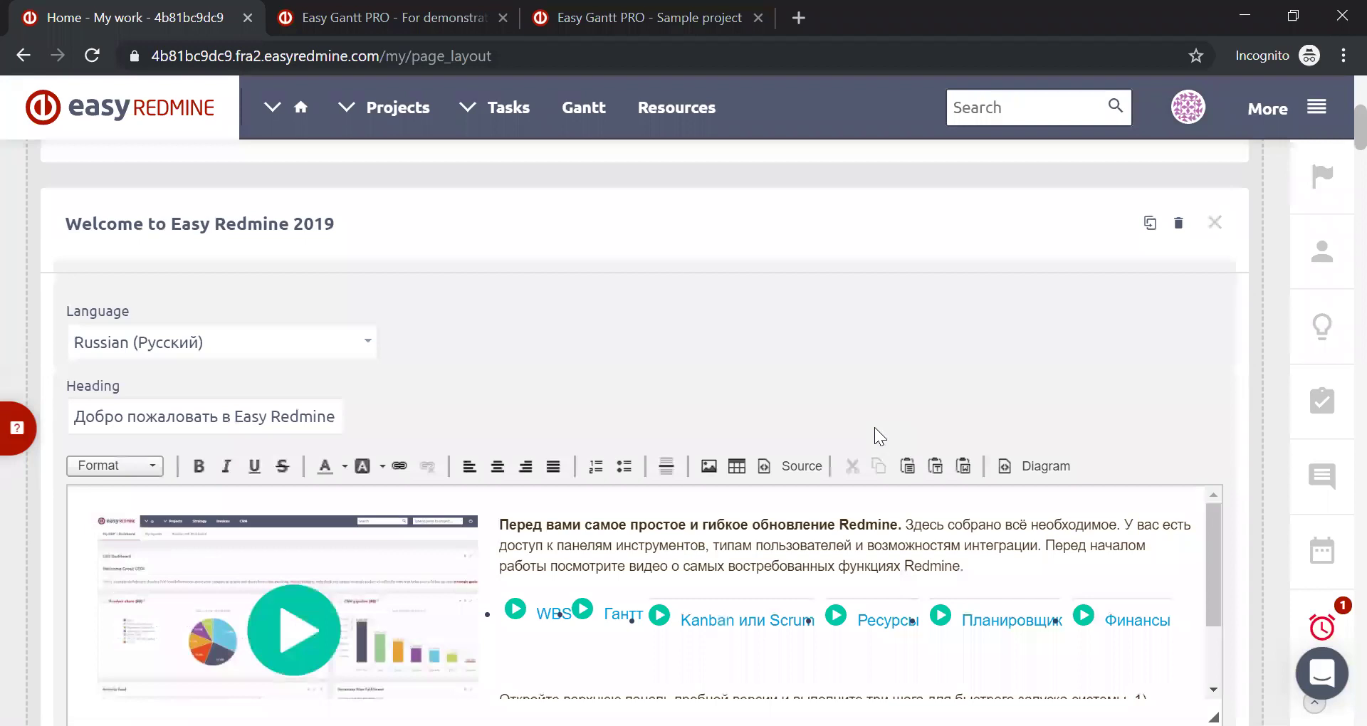
scroll(874, 427, up, 2)
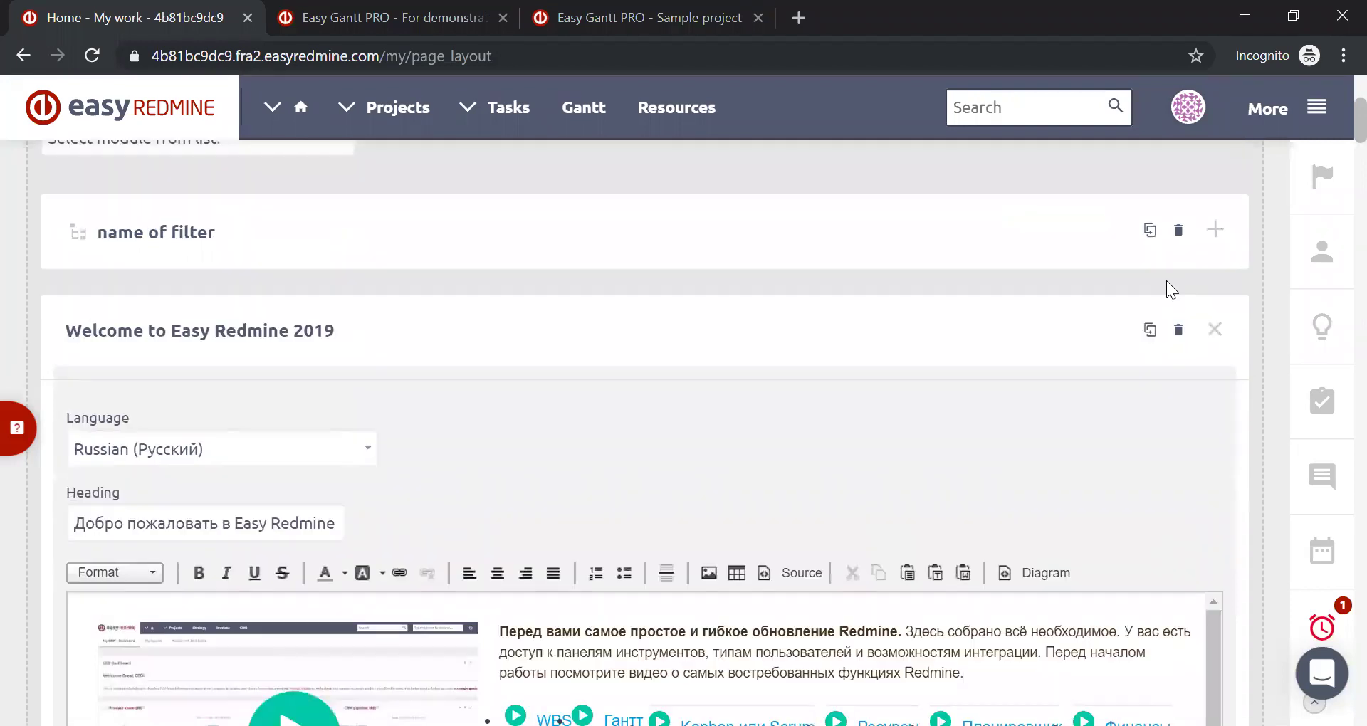
click(1219, 232)
scroll(474, 312, down, 10)
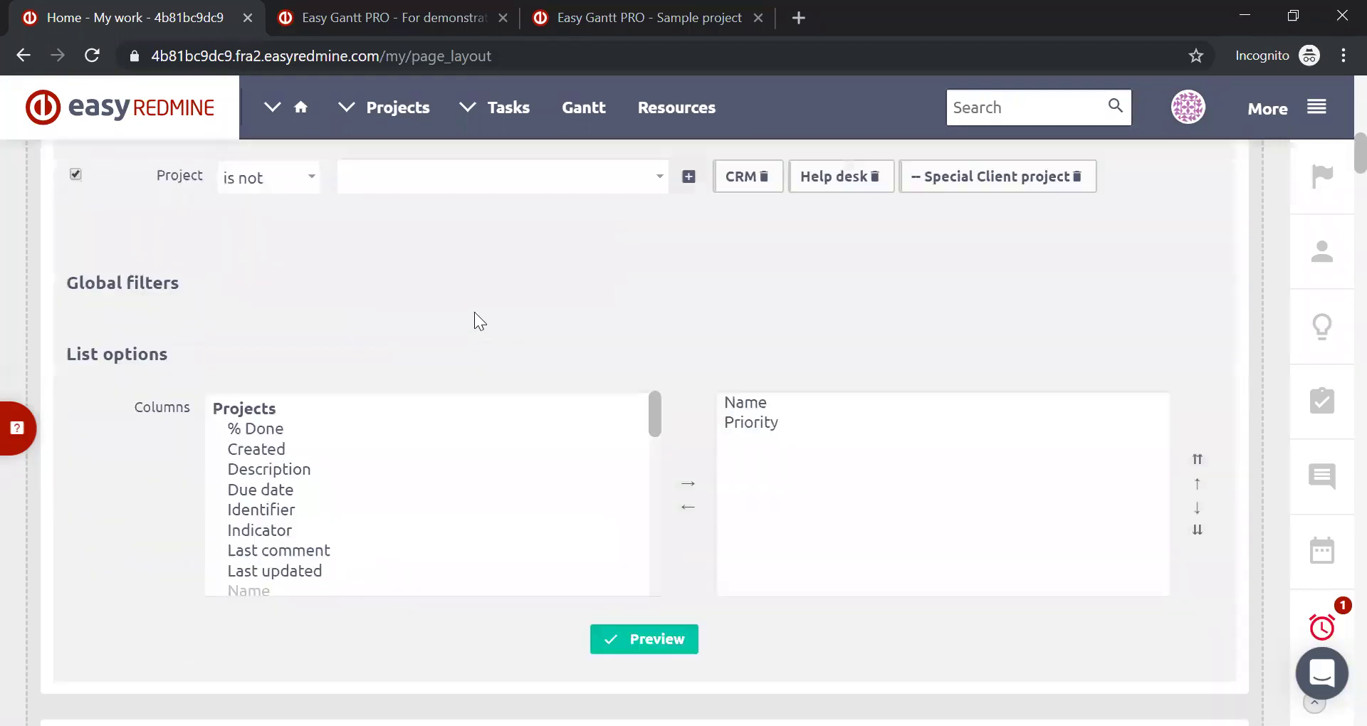
scroll(513, 314, down, 1)
scroll(458, 263, up, 15)
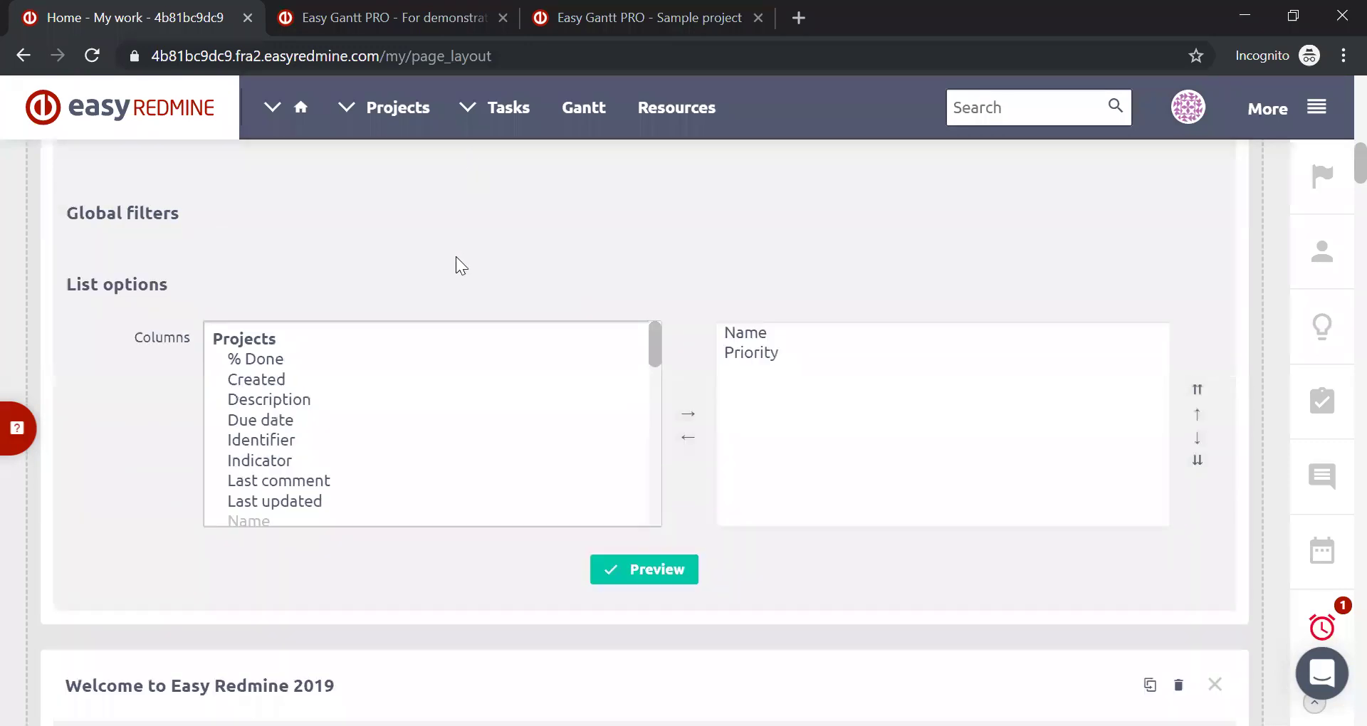
Step: Save the My work page layout and view the added Gantt module above the welcome module
scroll(339, 305, up, 2)
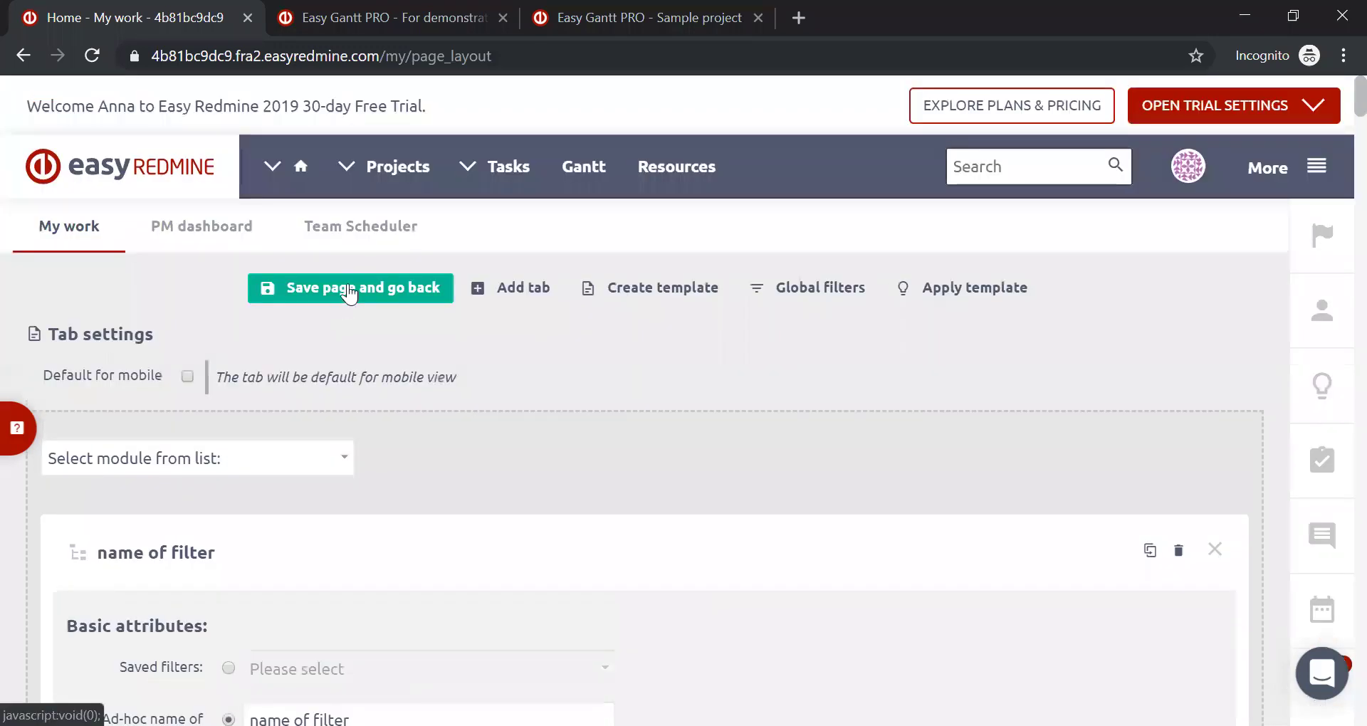
click(669, 395)
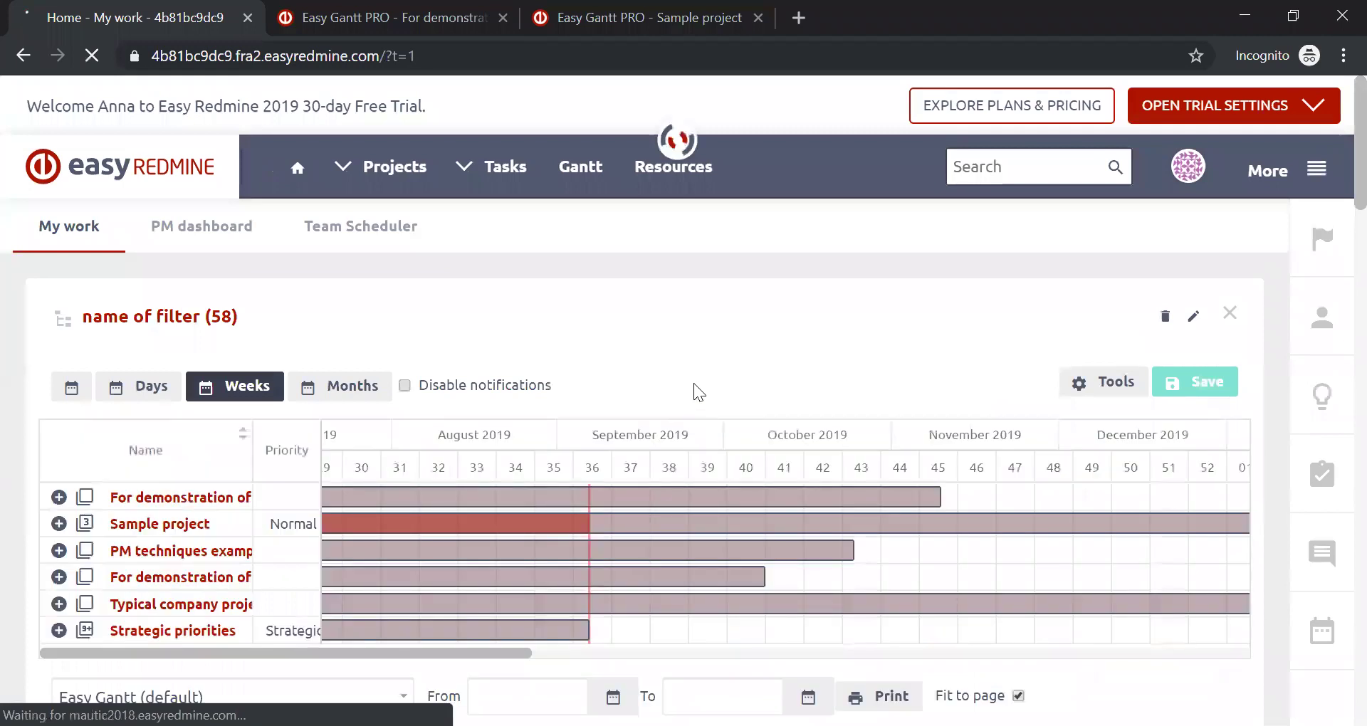
scroll(299, 244, down, 2)
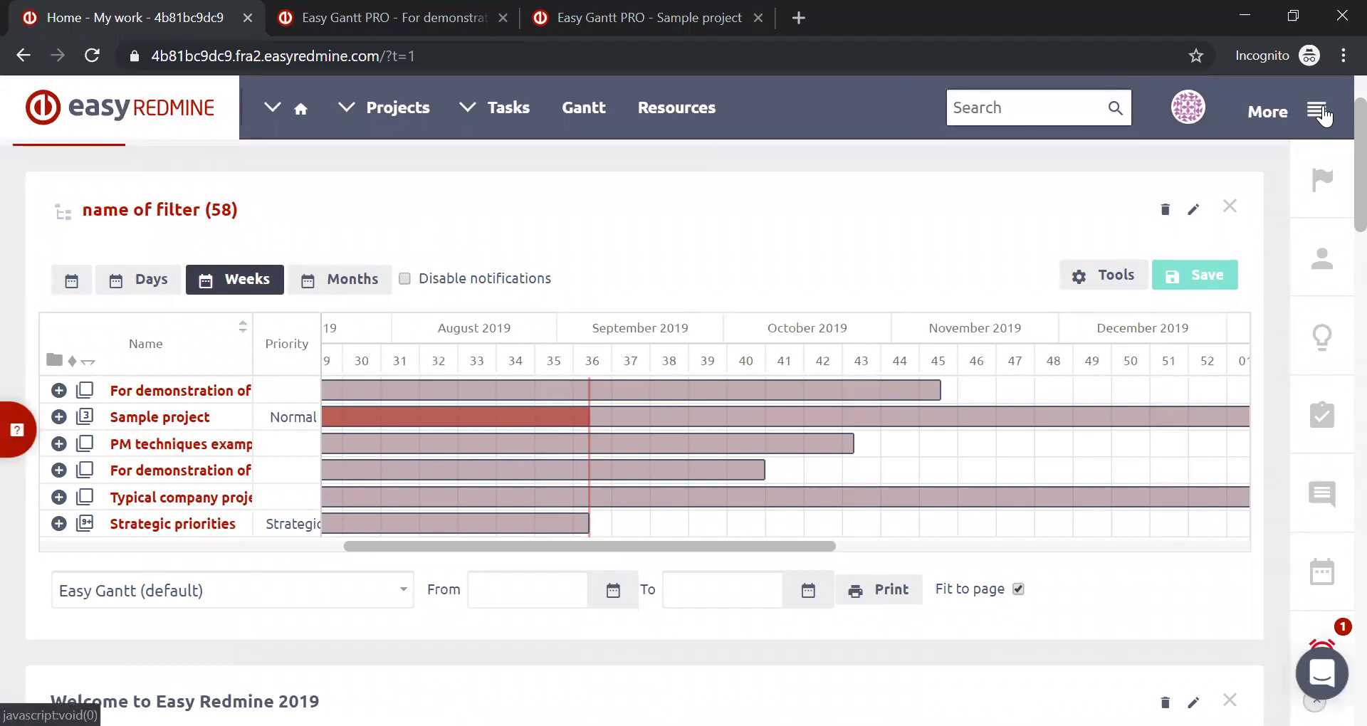
Step: Open the global Easy Gantt and expand the Budget statement demonstration, Sample project and PM techniques examples projects
click(1318, 112)
click(1121, 279)
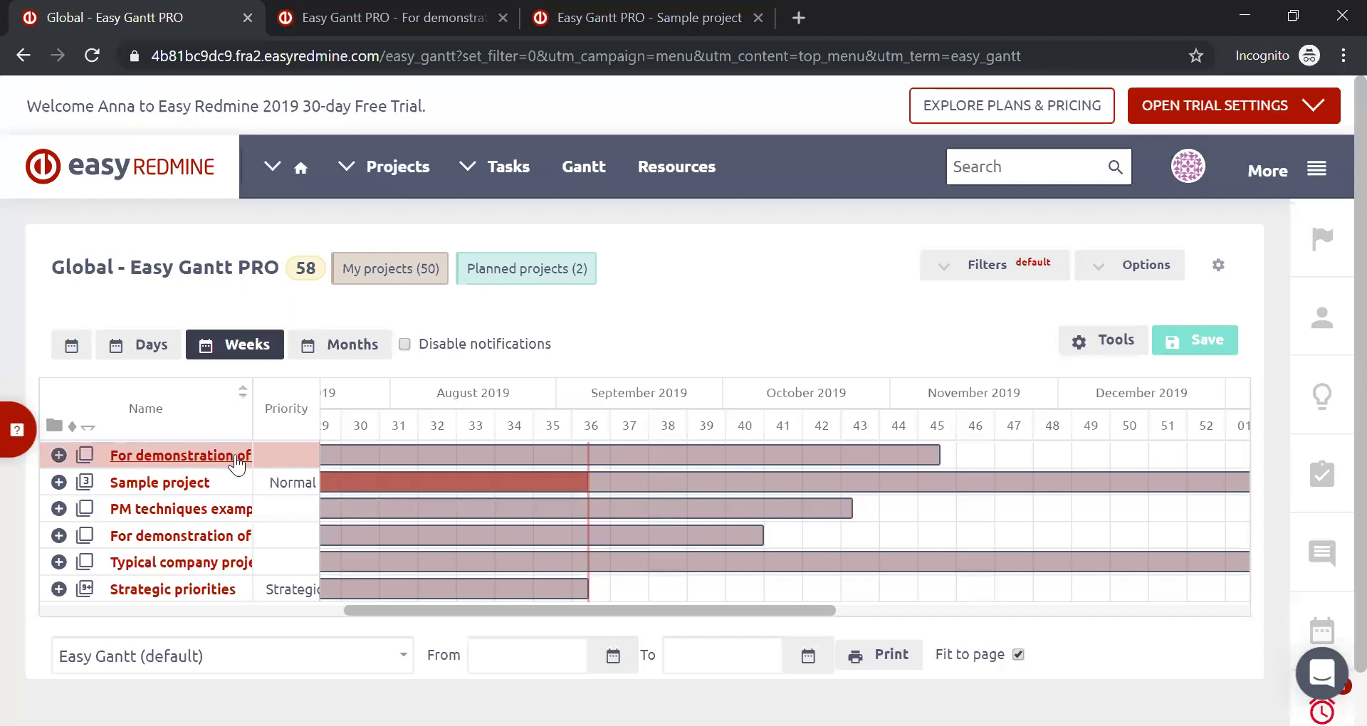
click(59, 455)
scroll(59, 463, down, 2)
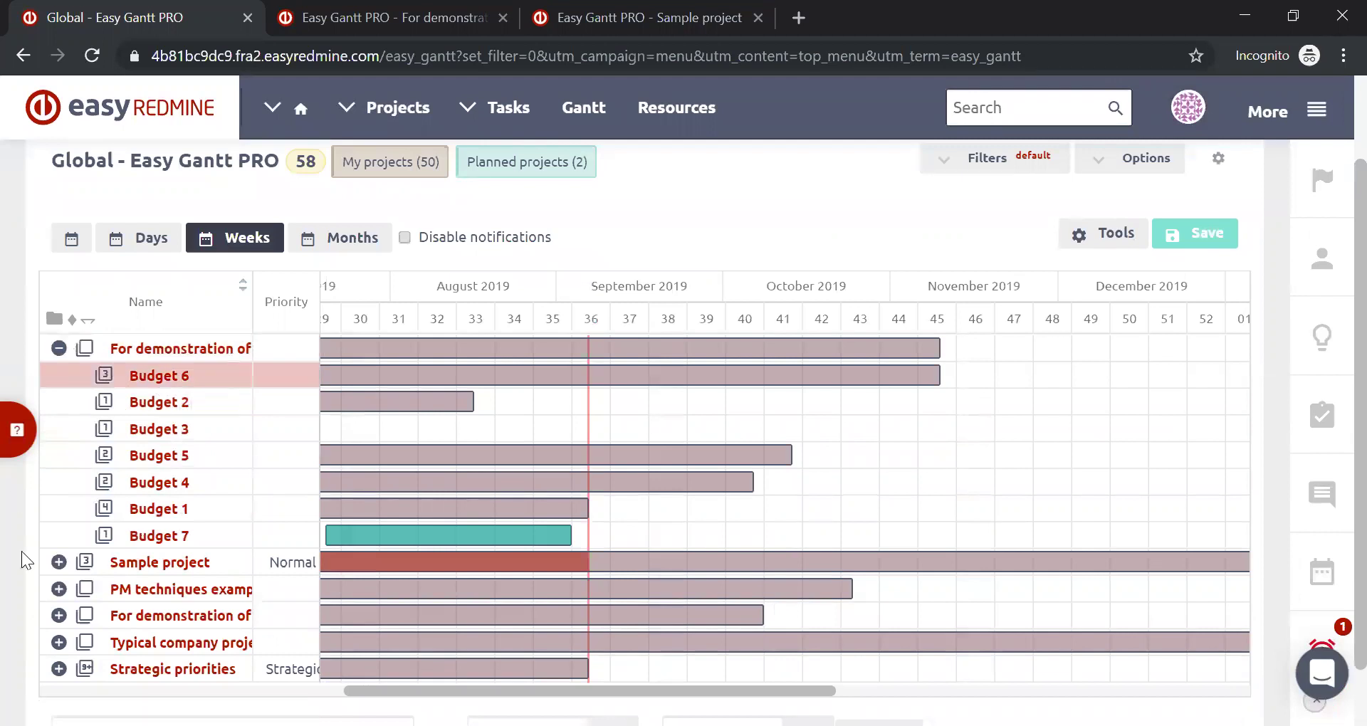
click(59, 562)
click(59, 616)
scroll(349, 484, down, 3)
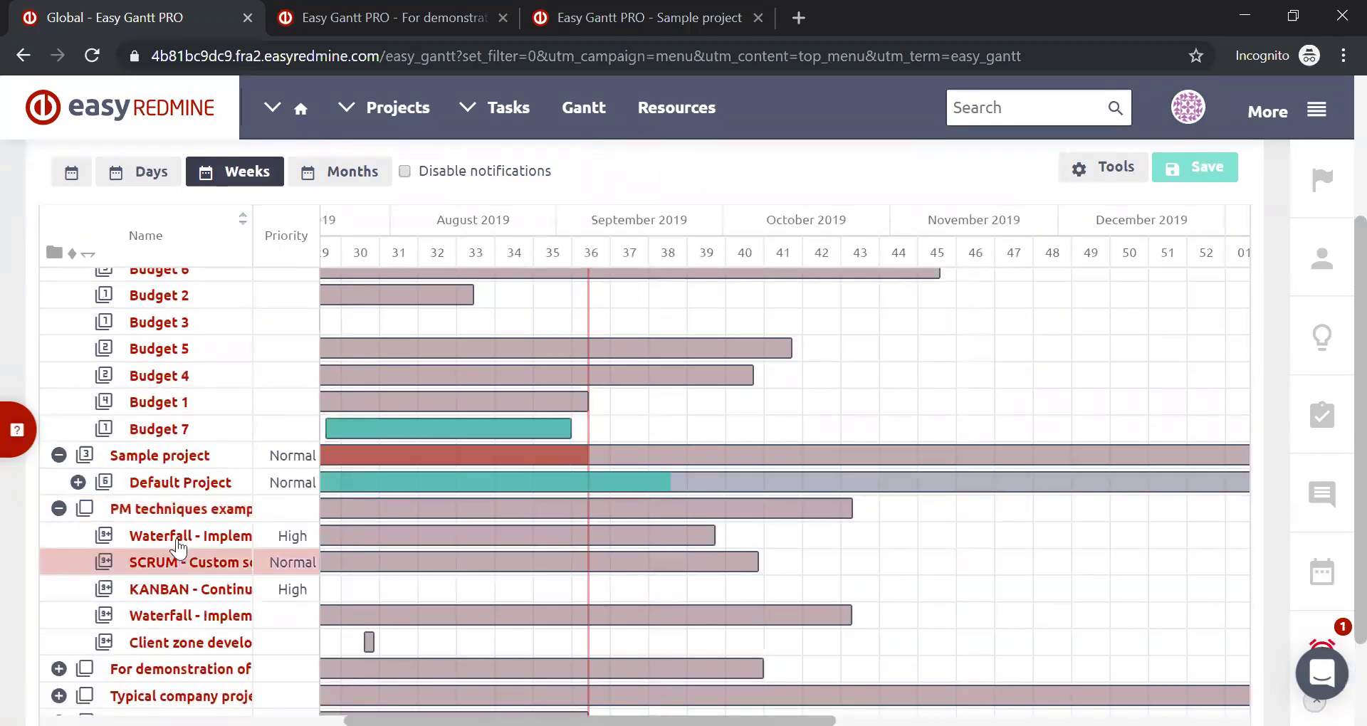
Step: View the Easy Gantt of the High-priority Waterfall - Implementation of IS project in a separate tab and return to the global Gantt
click(178, 537)
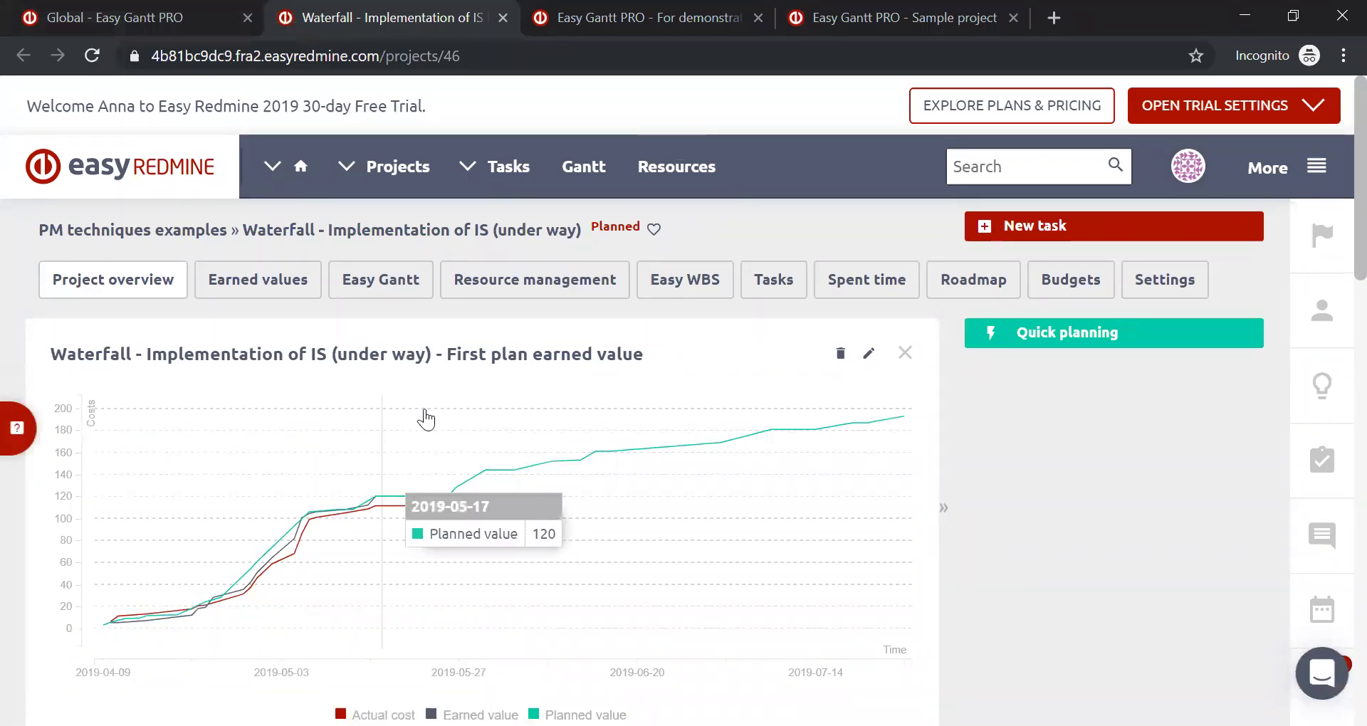
click(390, 291)
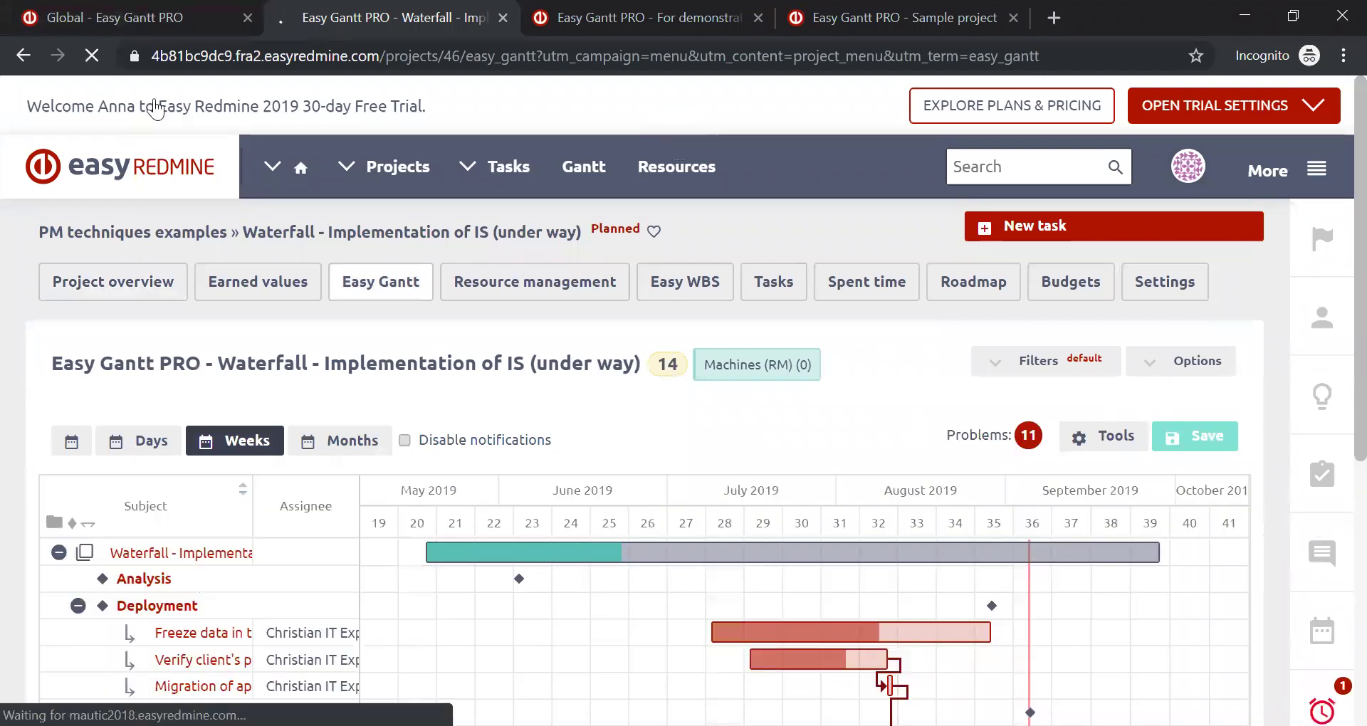
click(153, 17)
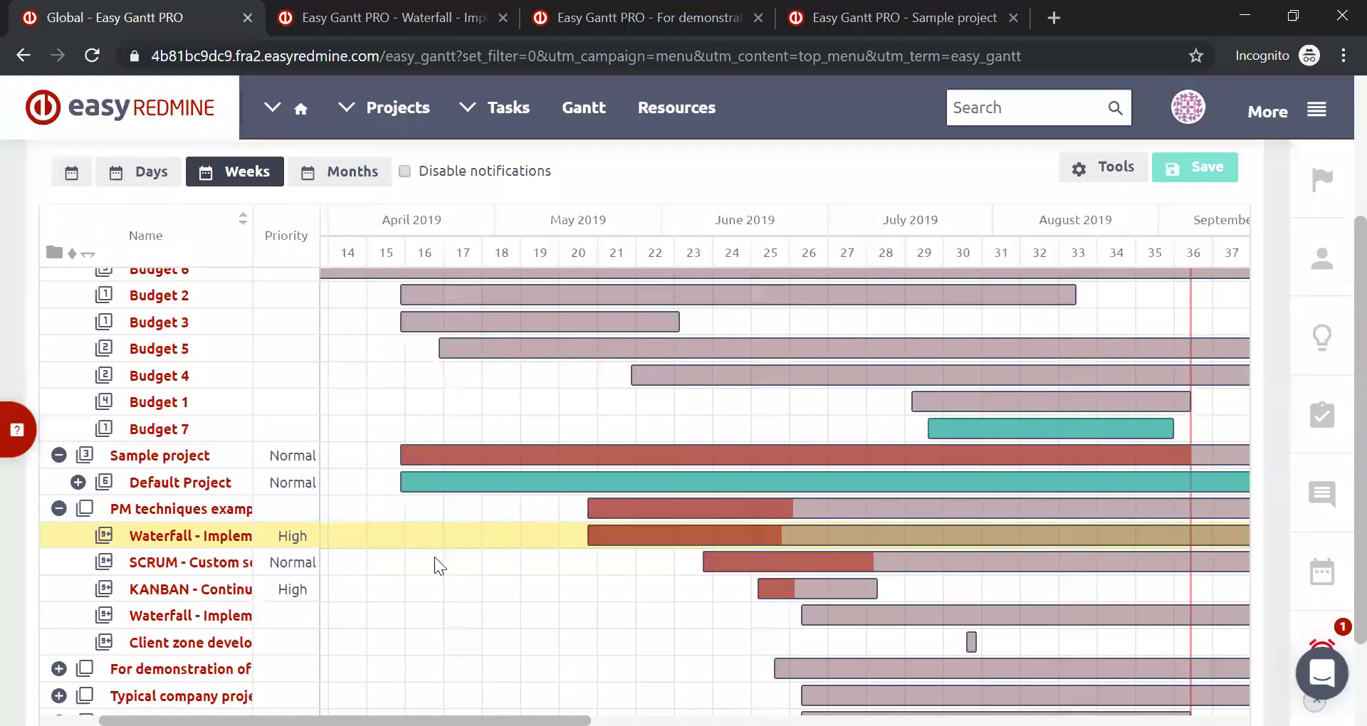
Step: Show the global Gantt timeline in days, and finally switch its time scale to months
scroll(527, 391, up, 3)
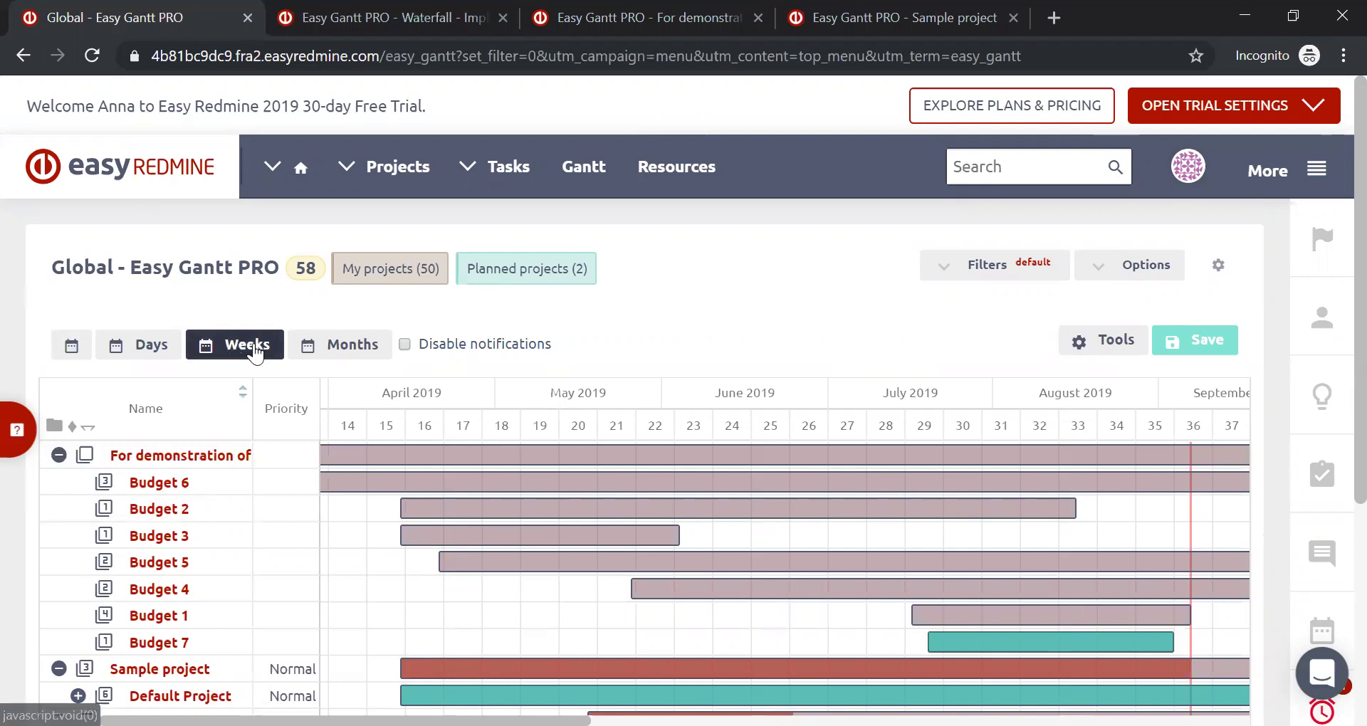
click(132, 348)
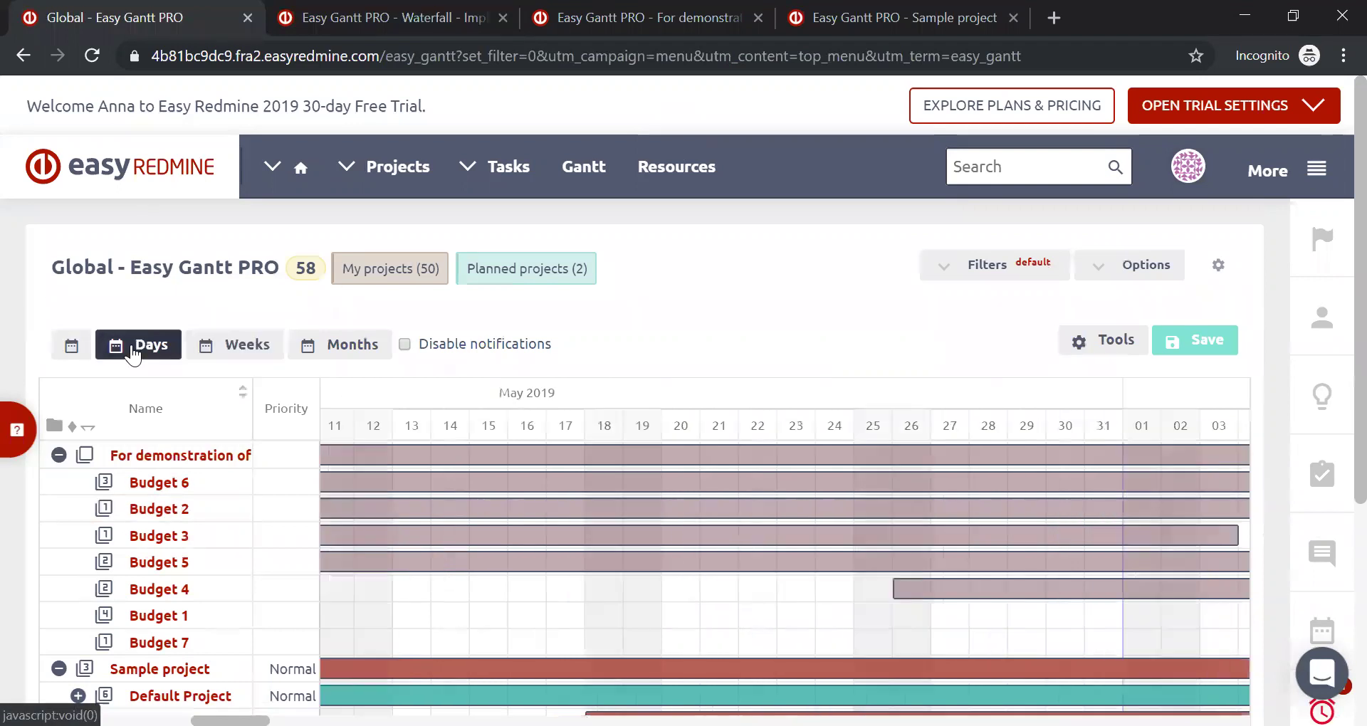
scroll(330, 244, down, 2)
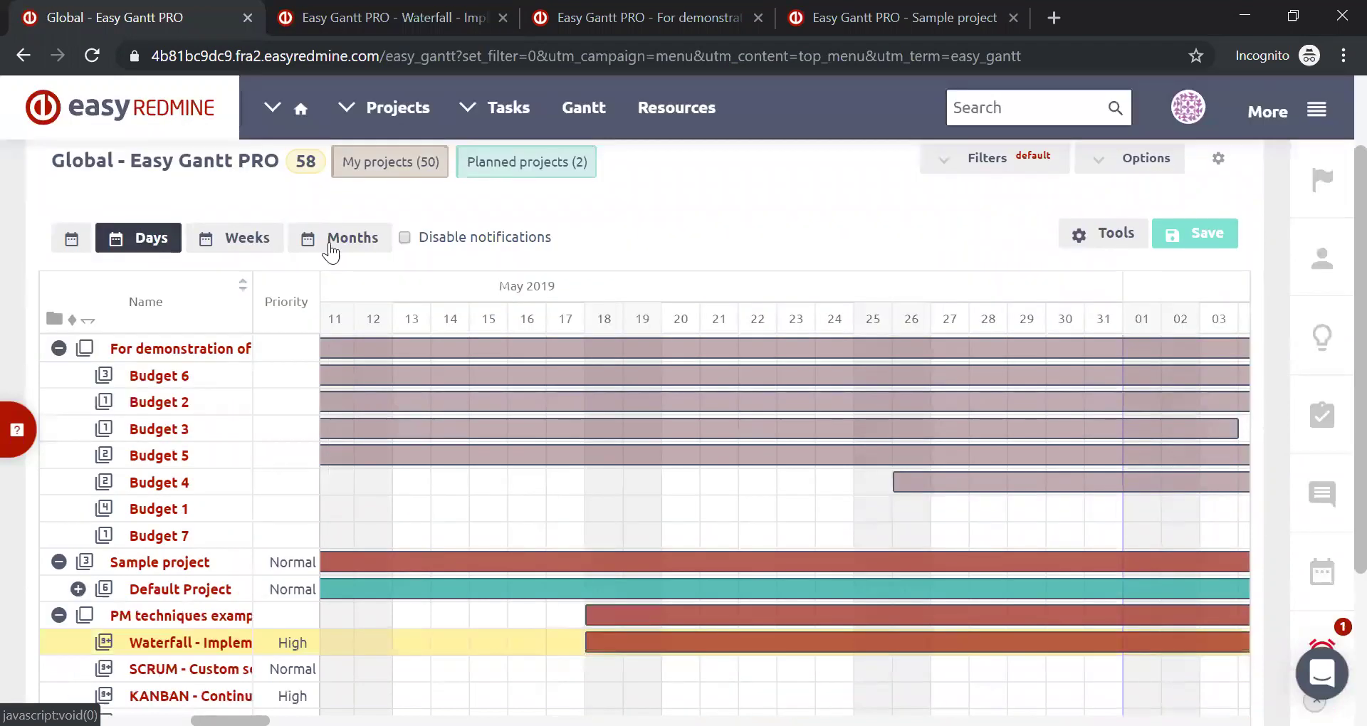
click(338, 249)
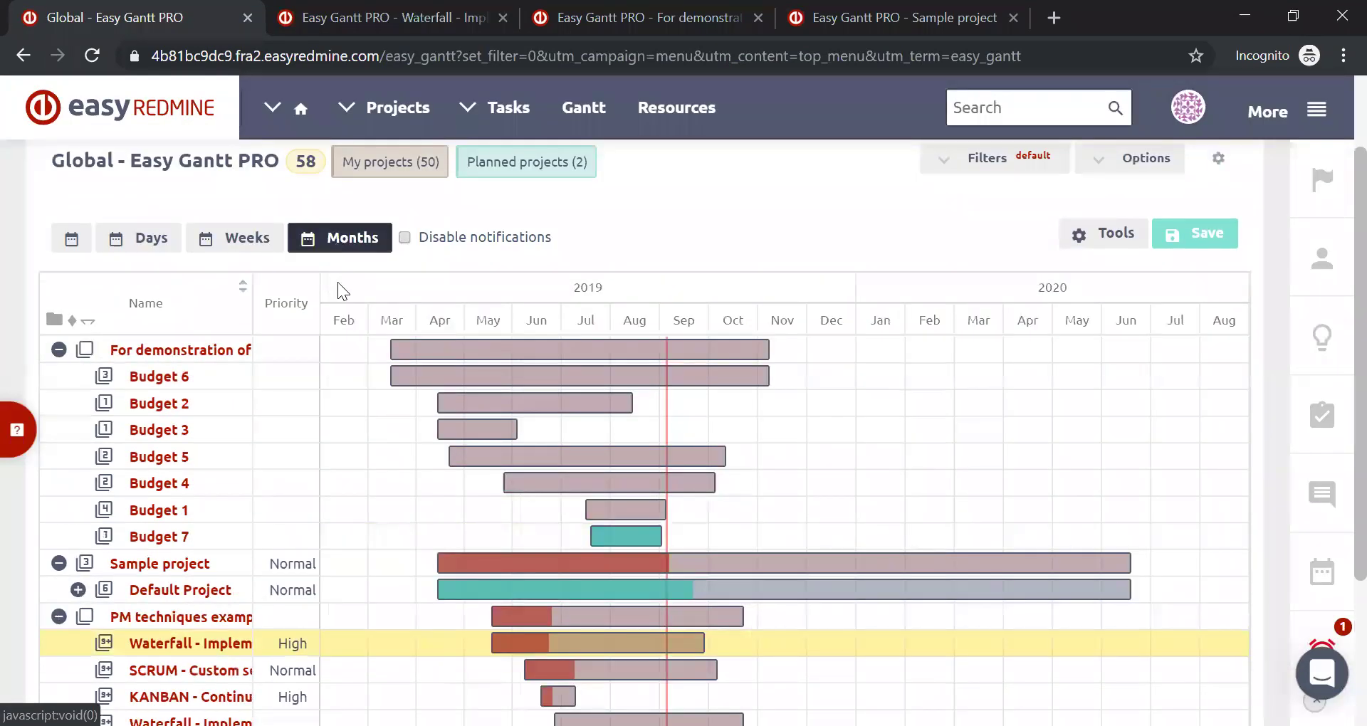
scroll(320, 449, up, 2)
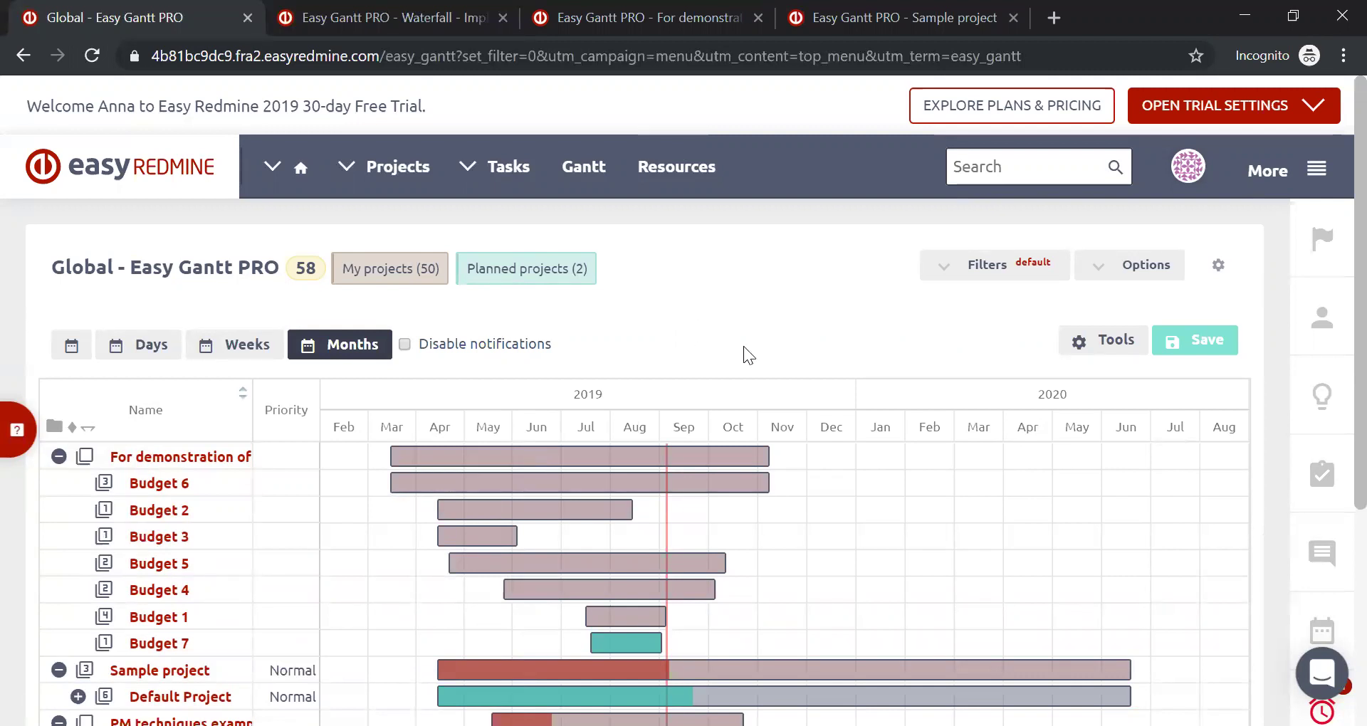
Step: Open the global Gantt's filter settings and look through the filters available to add
click(934, 274)
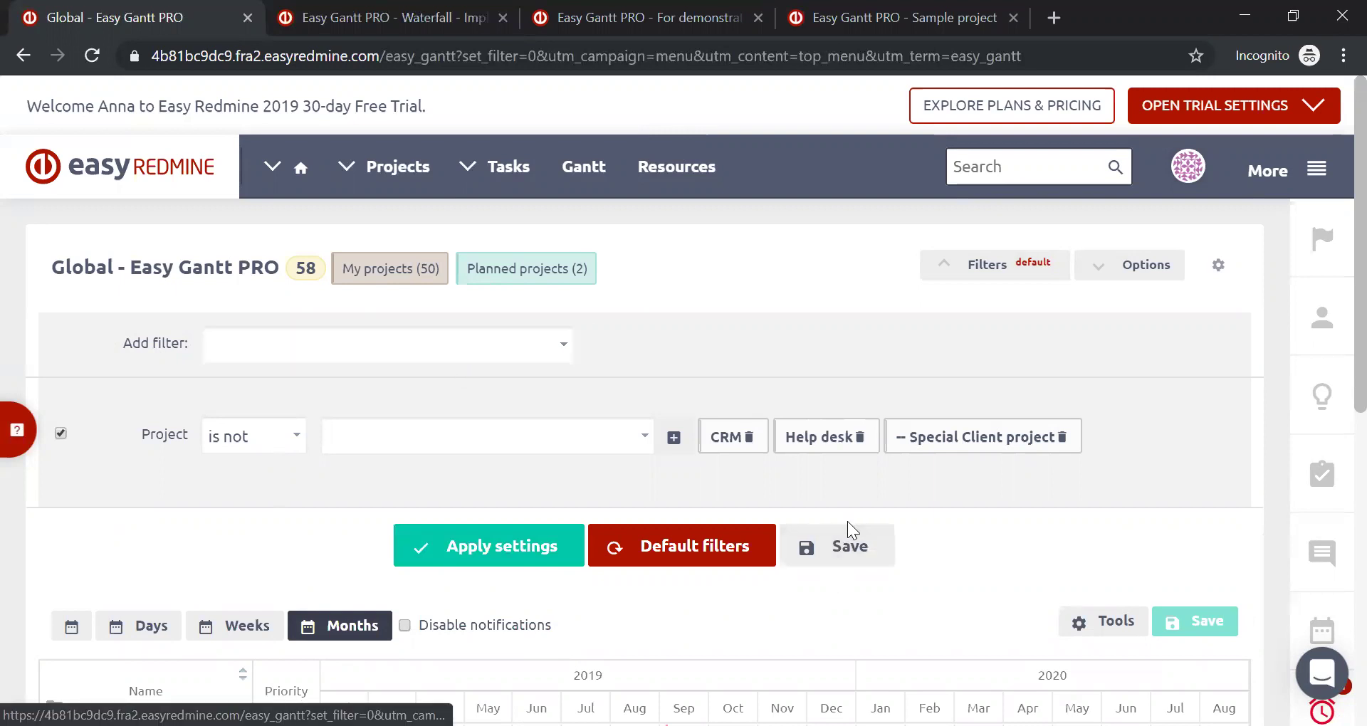
click(490, 356)
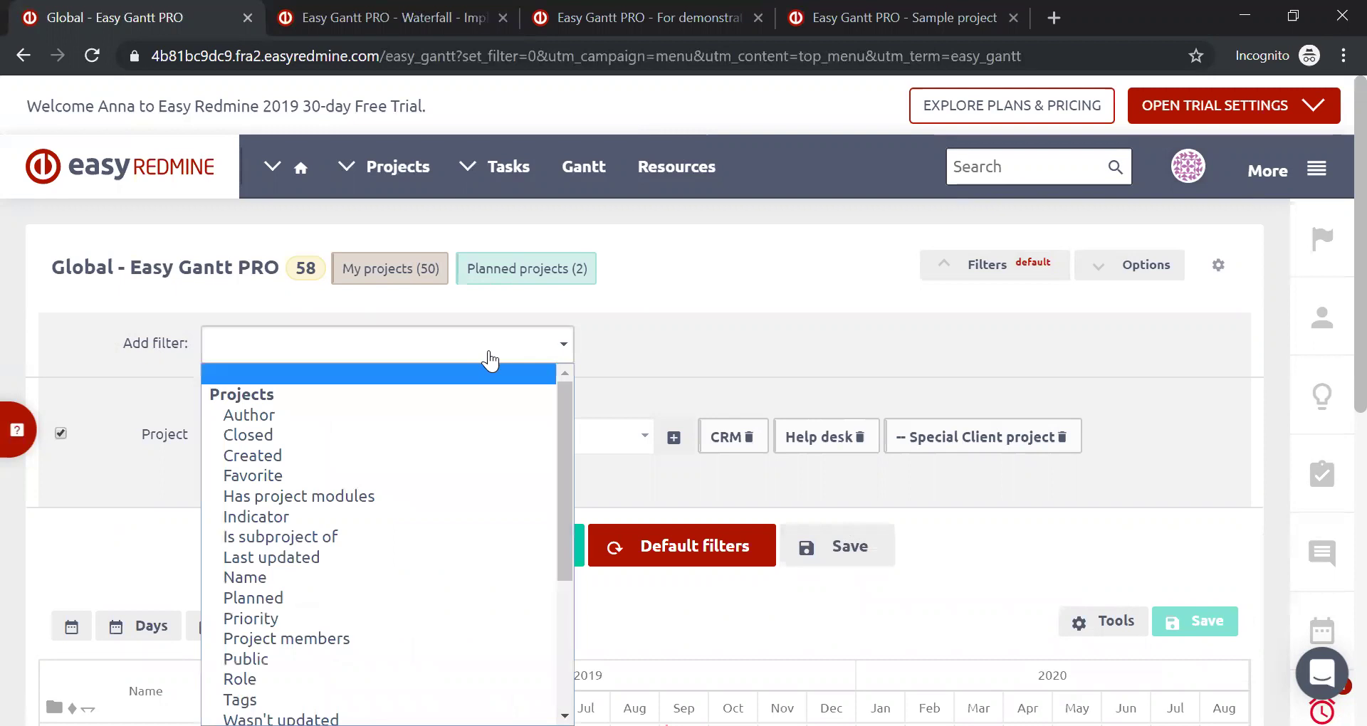
click(490, 359)
click(473, 357)
scroll(296, 412, down, 3)
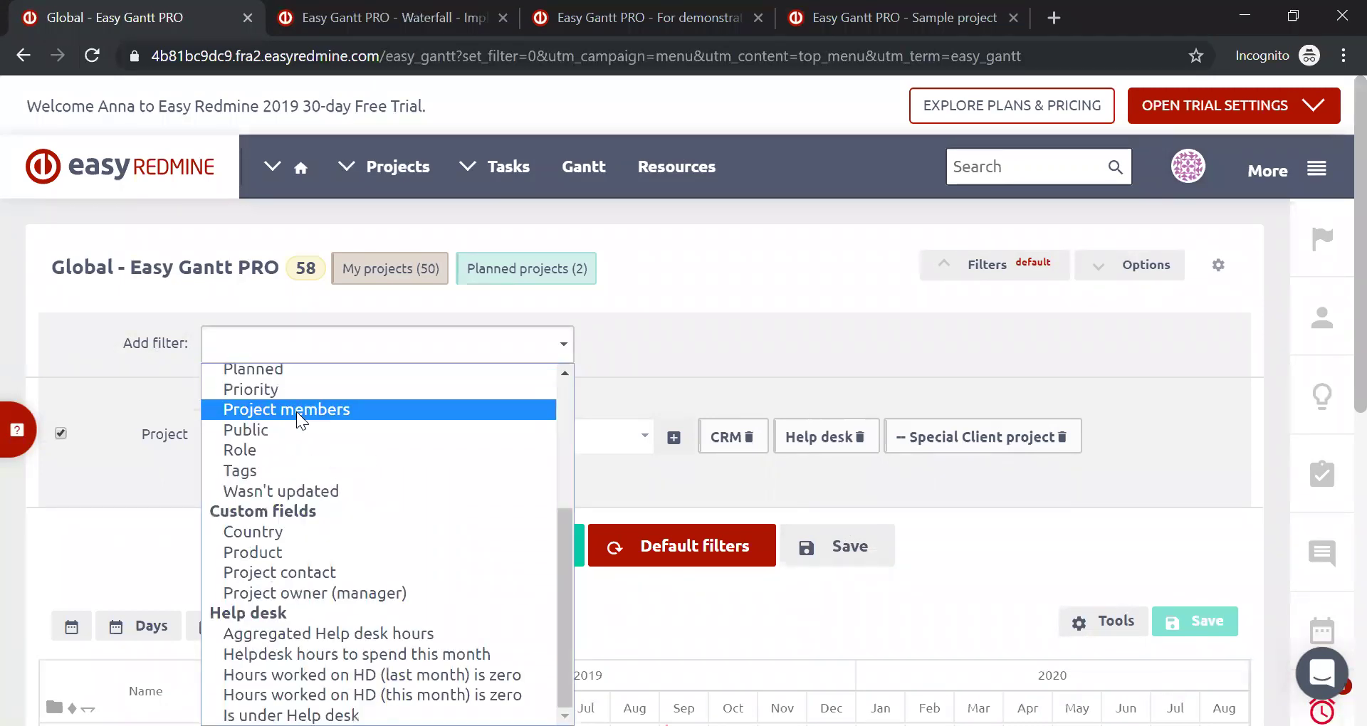
scroll(310, 556, up, 3)
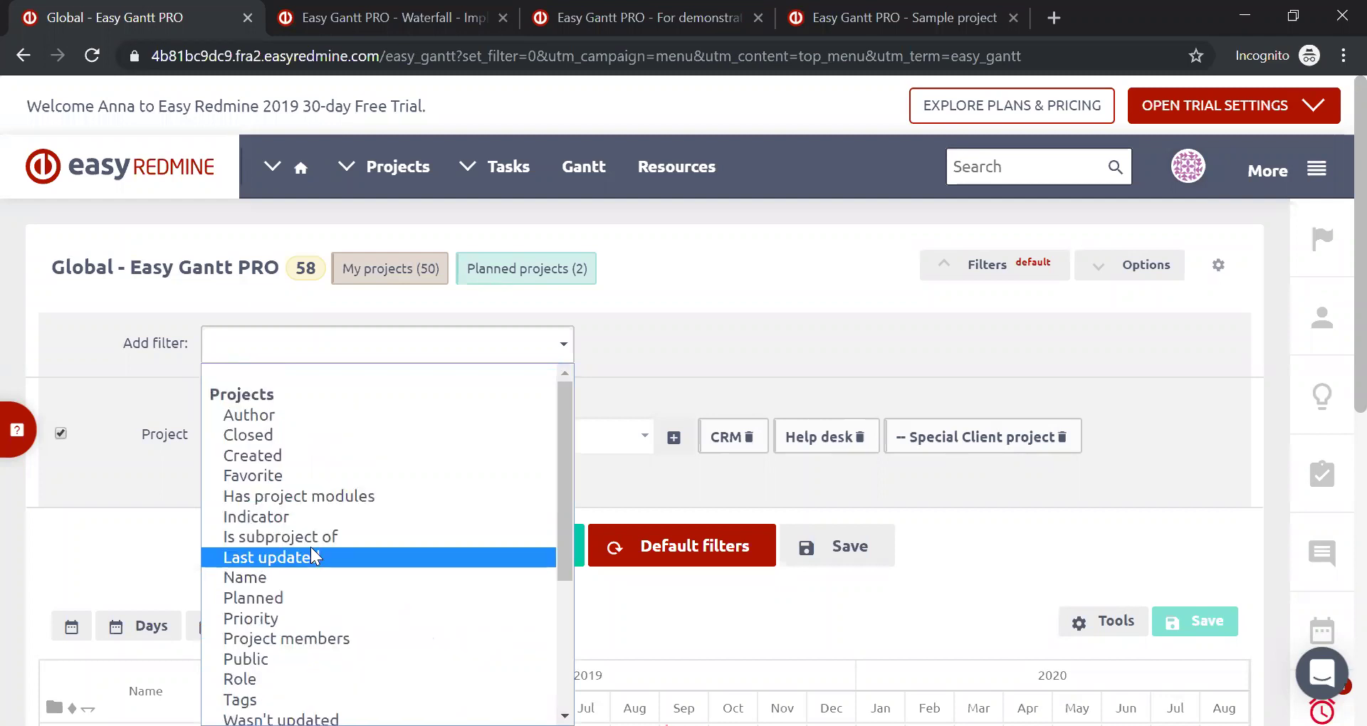
click(683, 325)
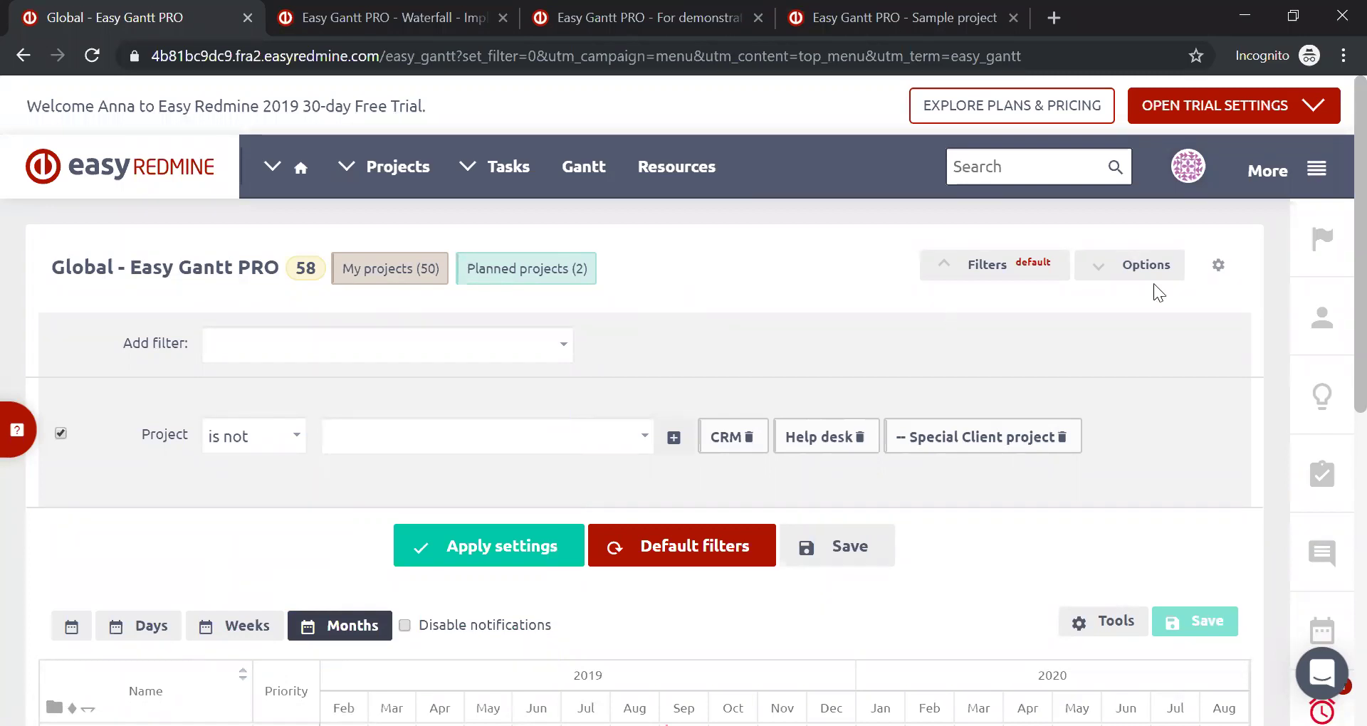
Step: Display the global Gantt's column options without the filter settings and examine the available and selected columns
click(1111, 270)
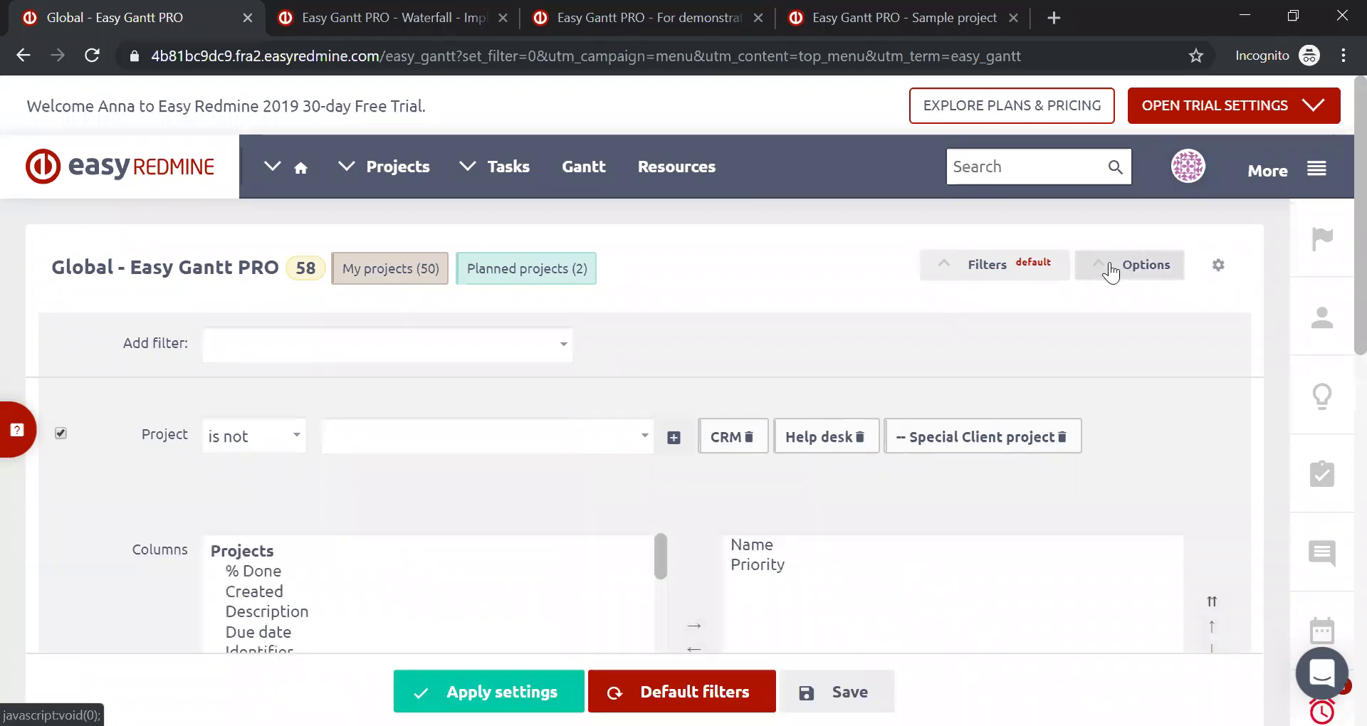
click(945, 274)
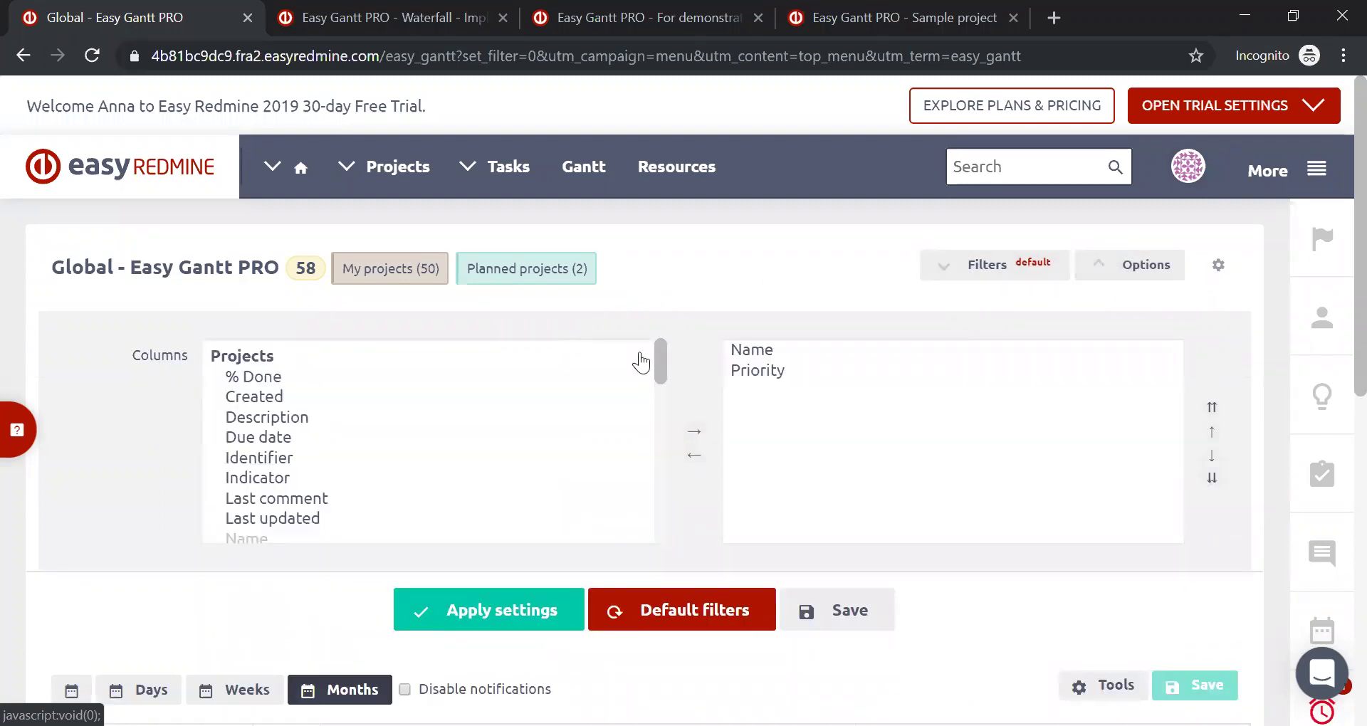
scroll(719, 317, down, 3)
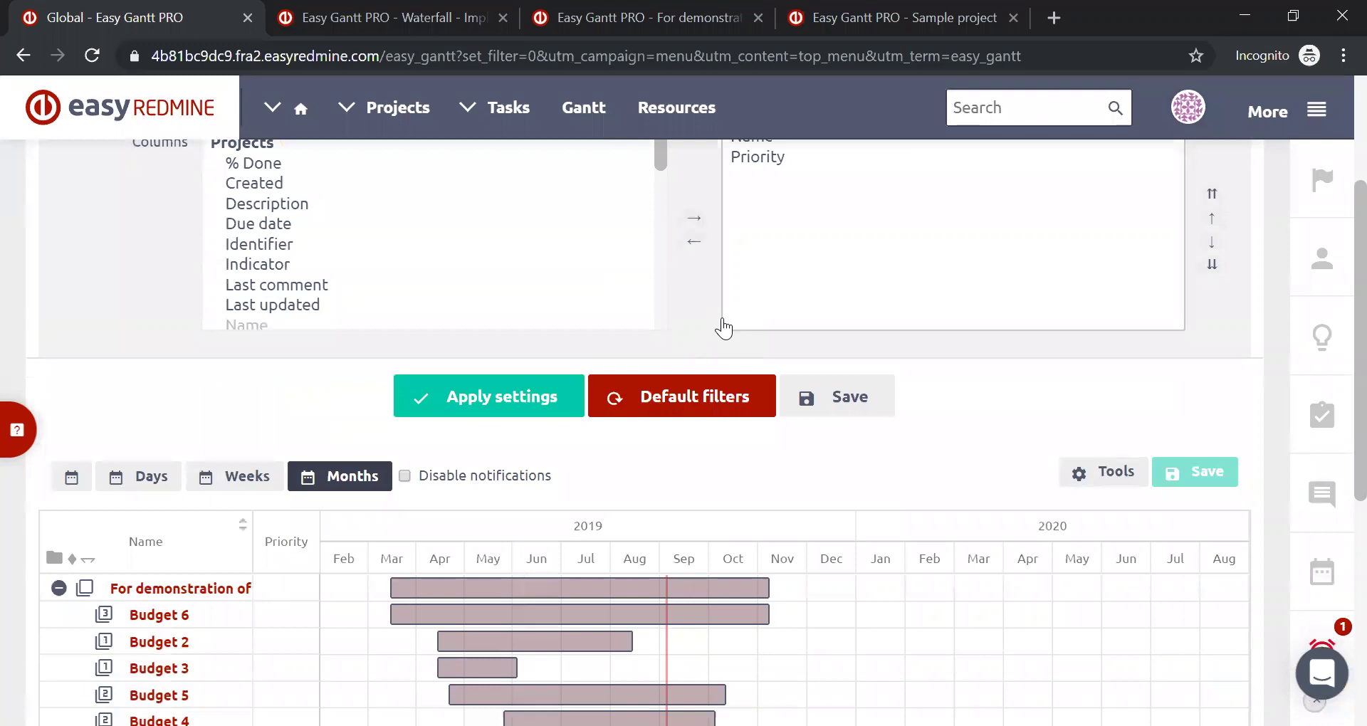
scroll(723, 327, up, 1)
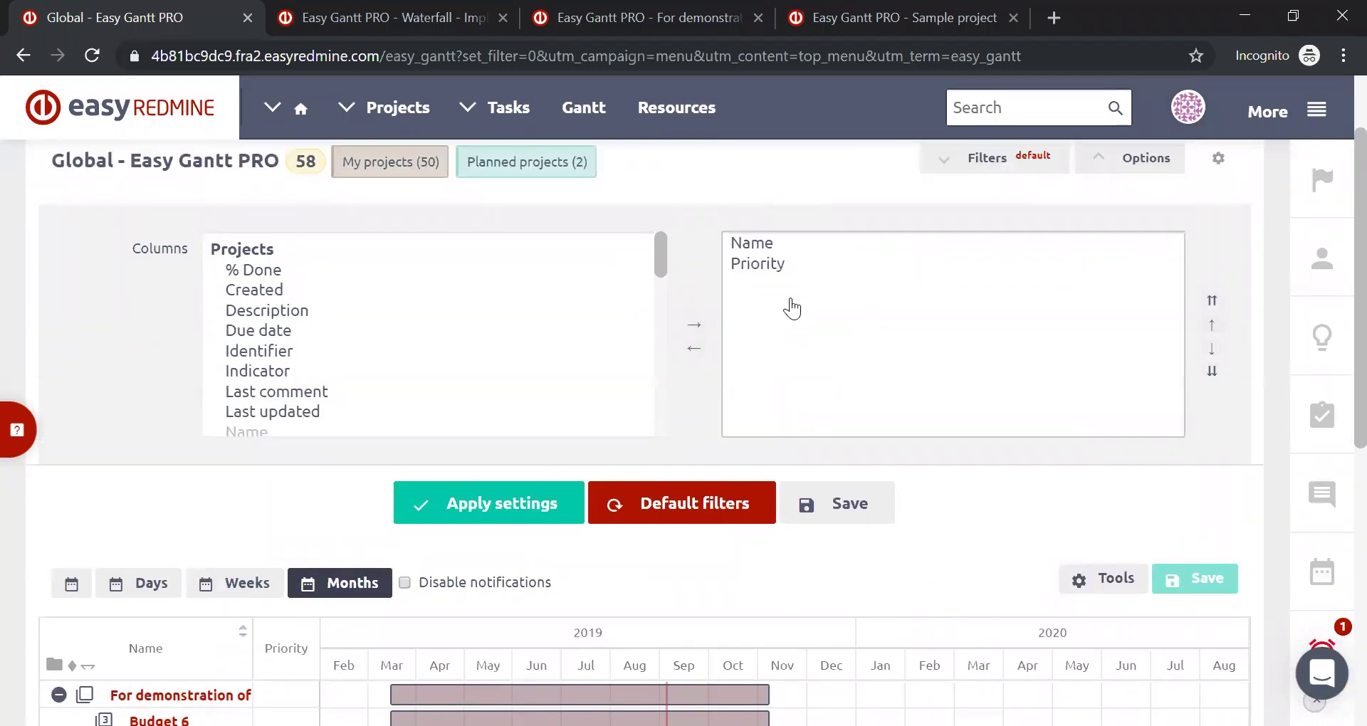
scroll(792, 309, down, 1)
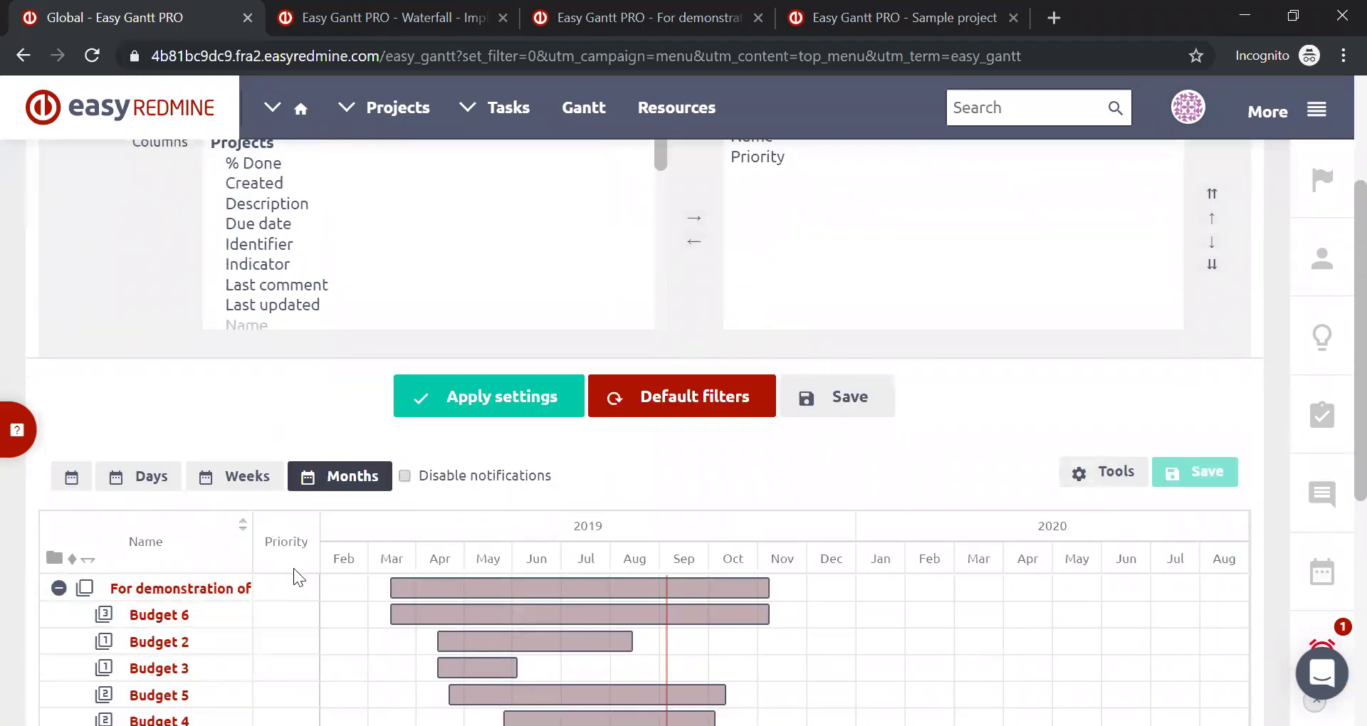
scroll(832, 601, up, 3)
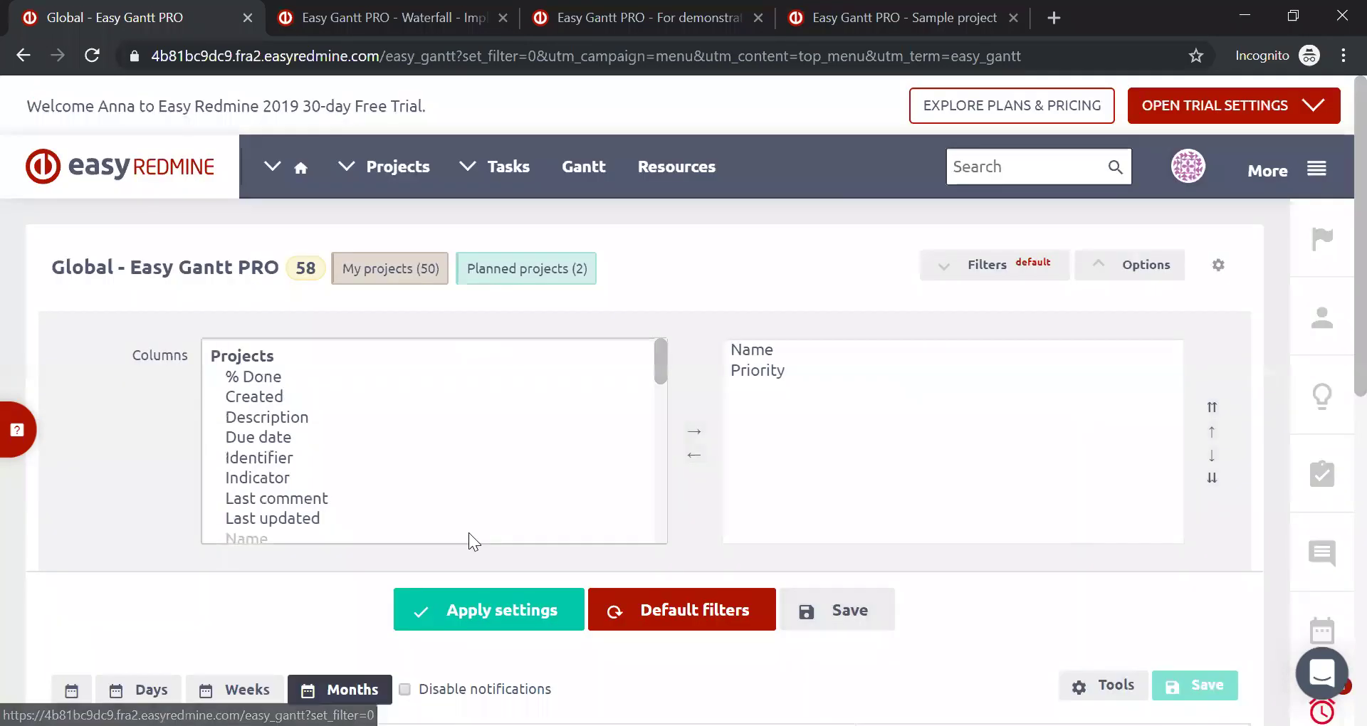
scroll(469, 532, down, 5)
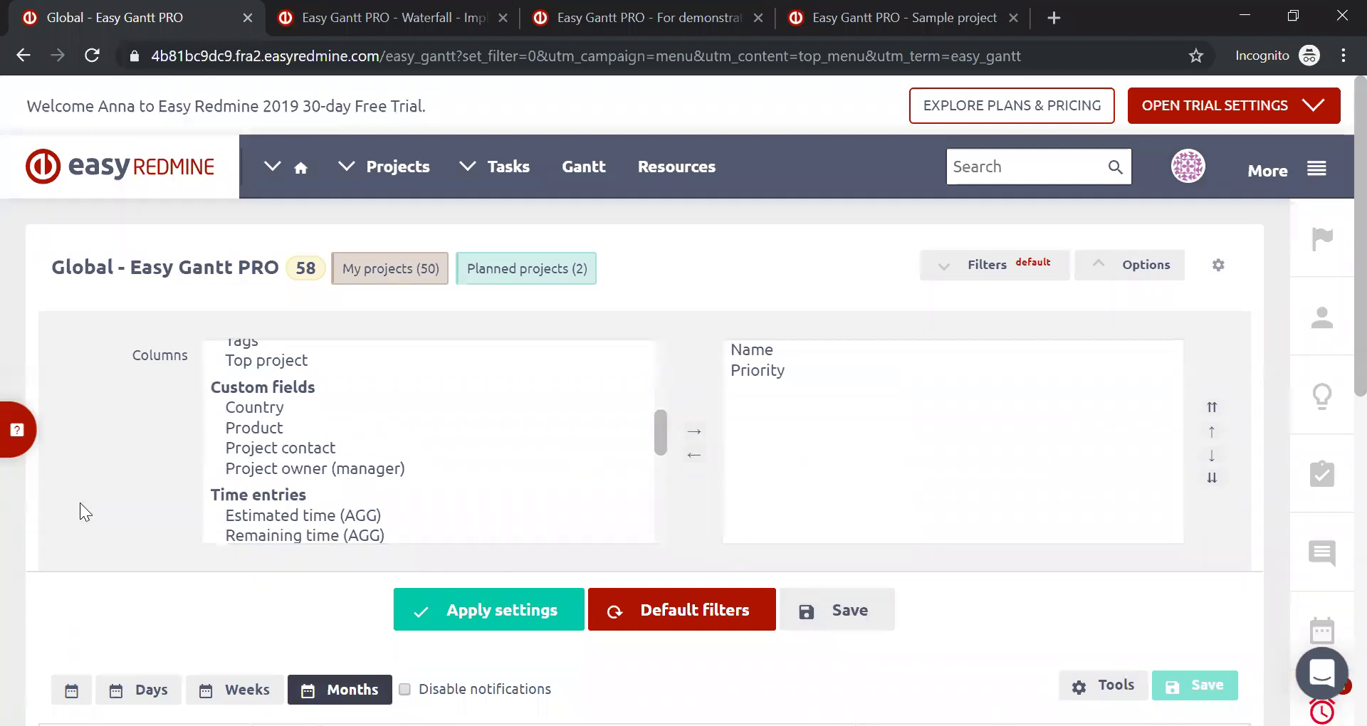
scroll(79, 502, down, 4)
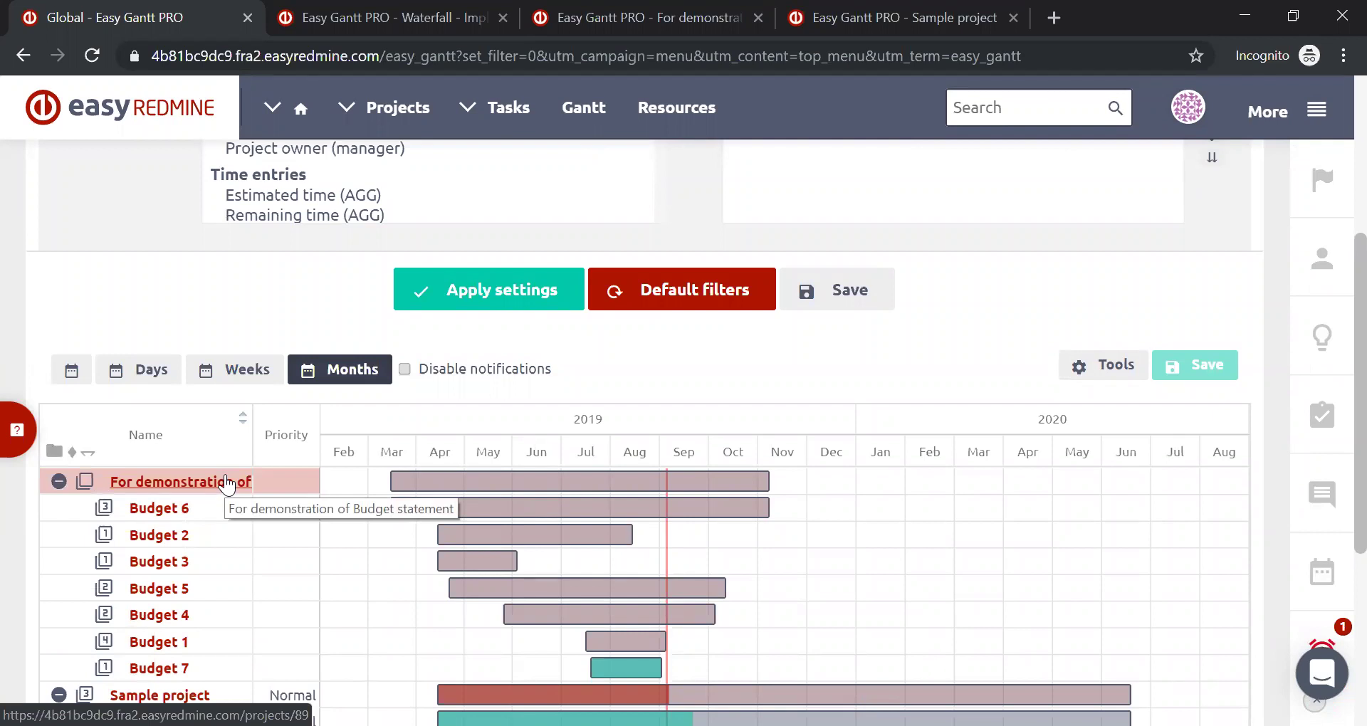
scroll(74, 261, up, 3)
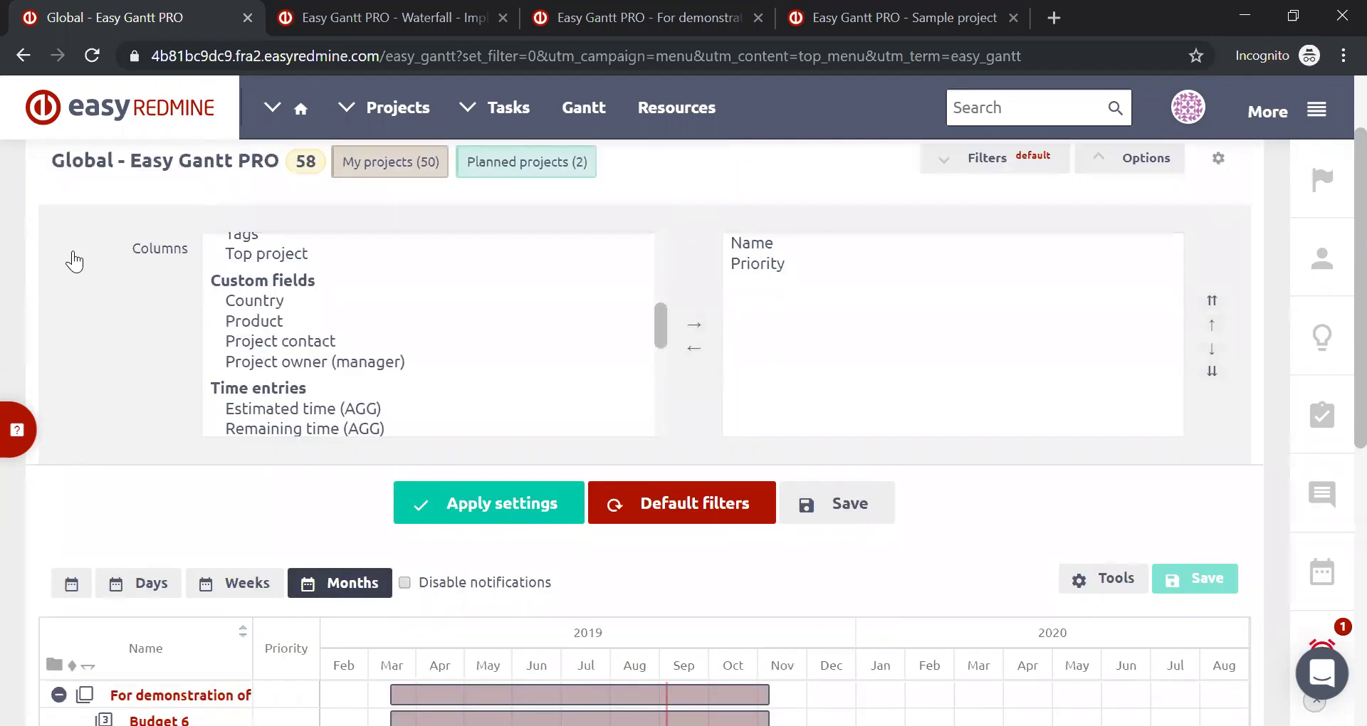
scroll(554, 313, up, 5)
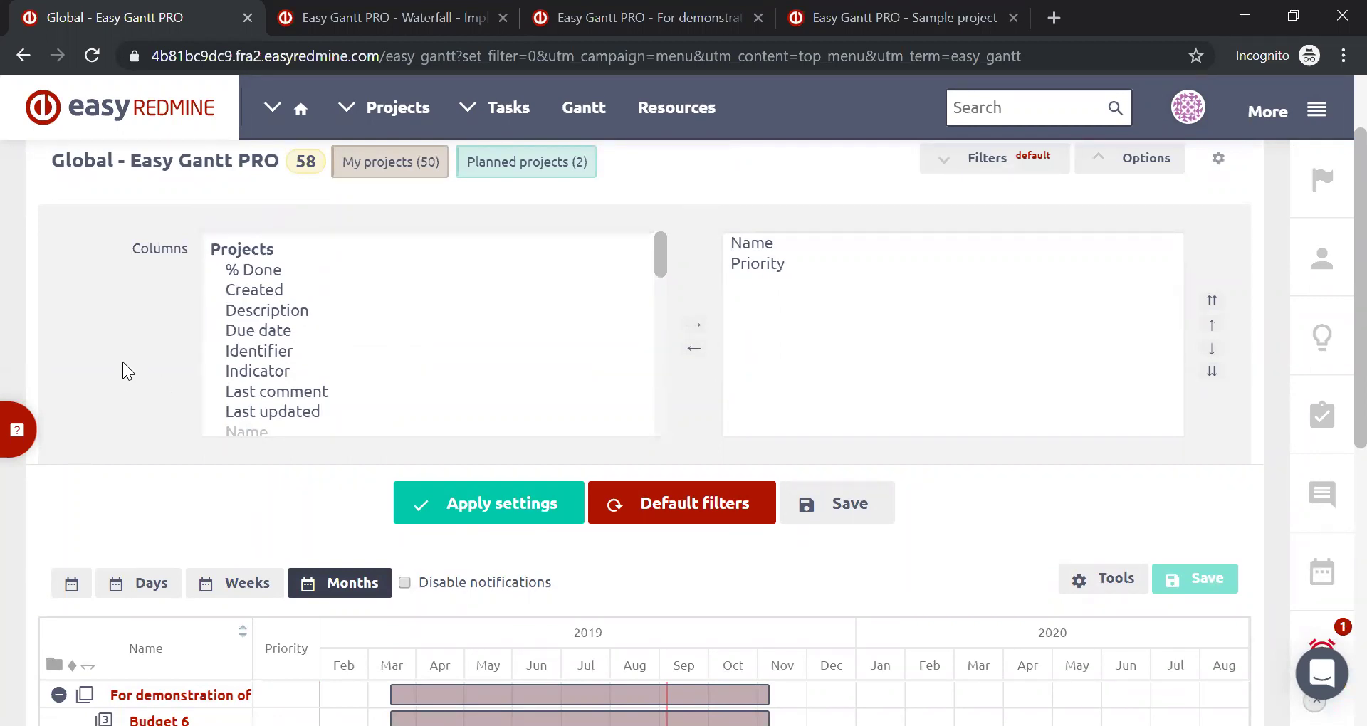
Step: Add the Due date column to the global Gantt and apply the settings
click(259, 332)
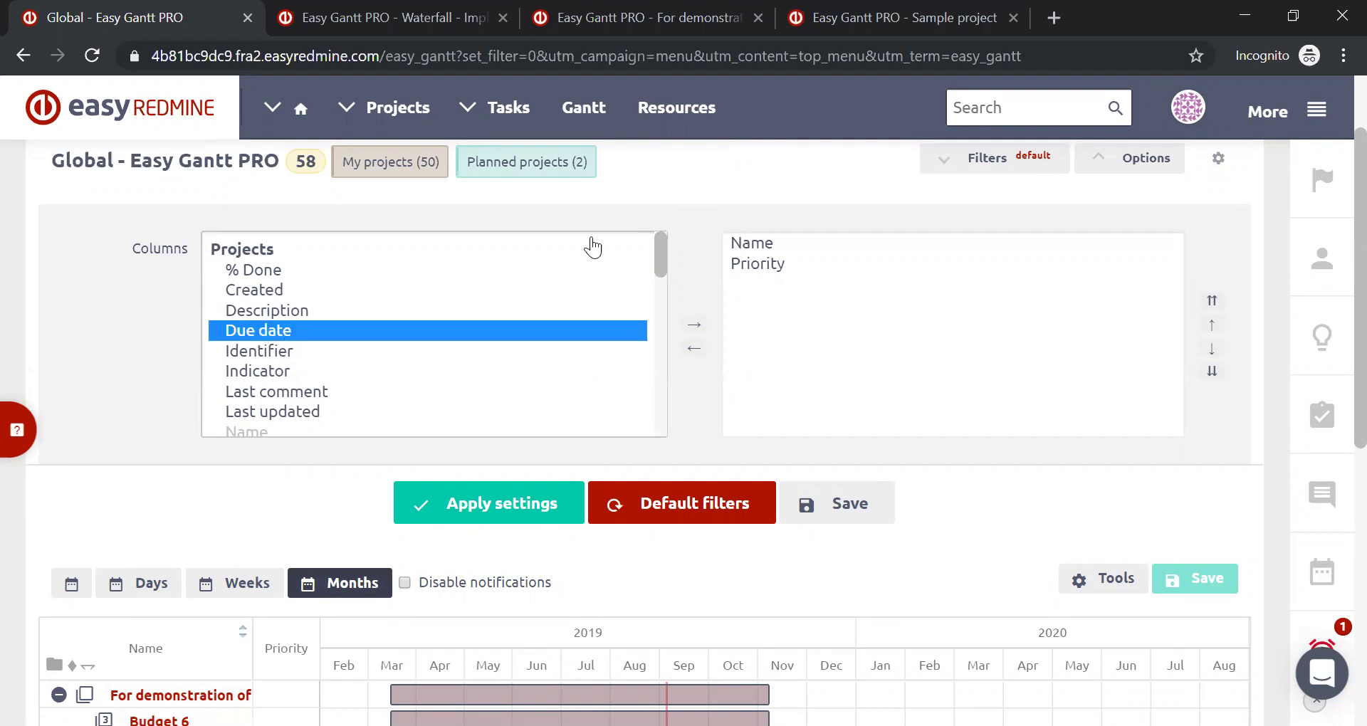
click(695, 326)
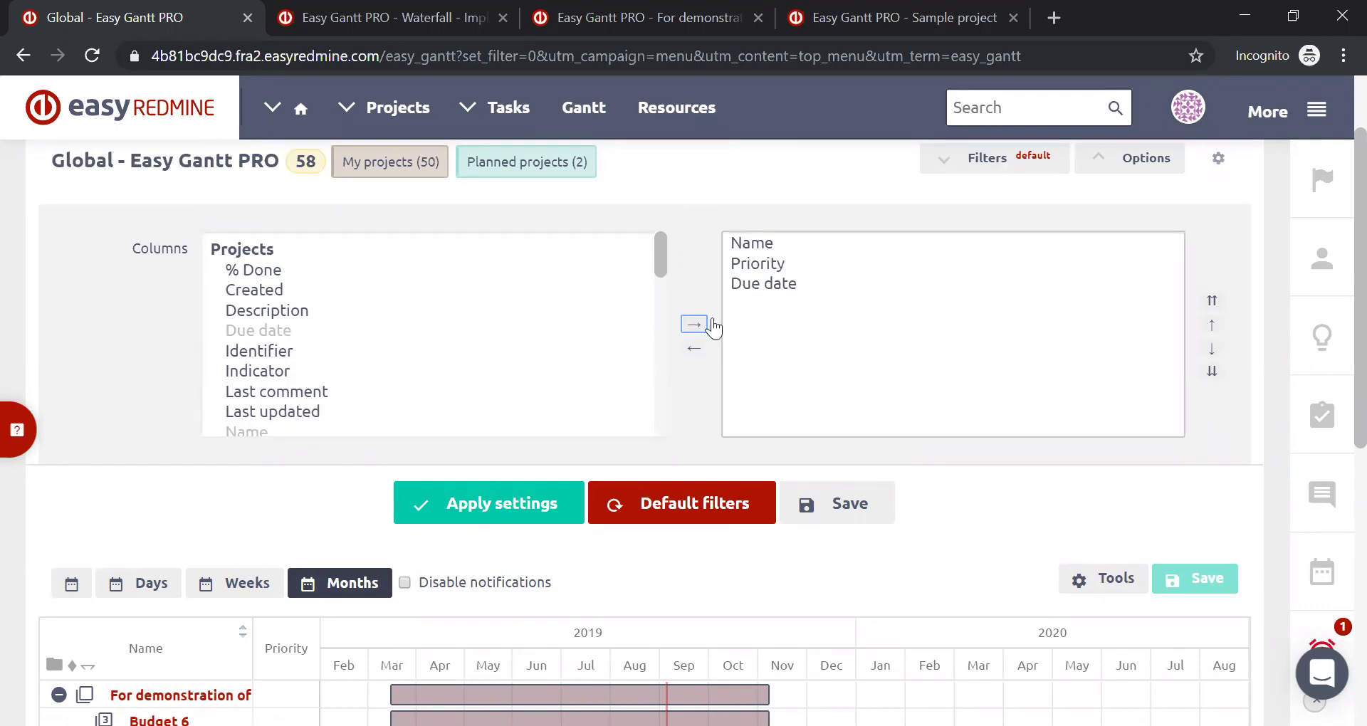
click(502, 504)
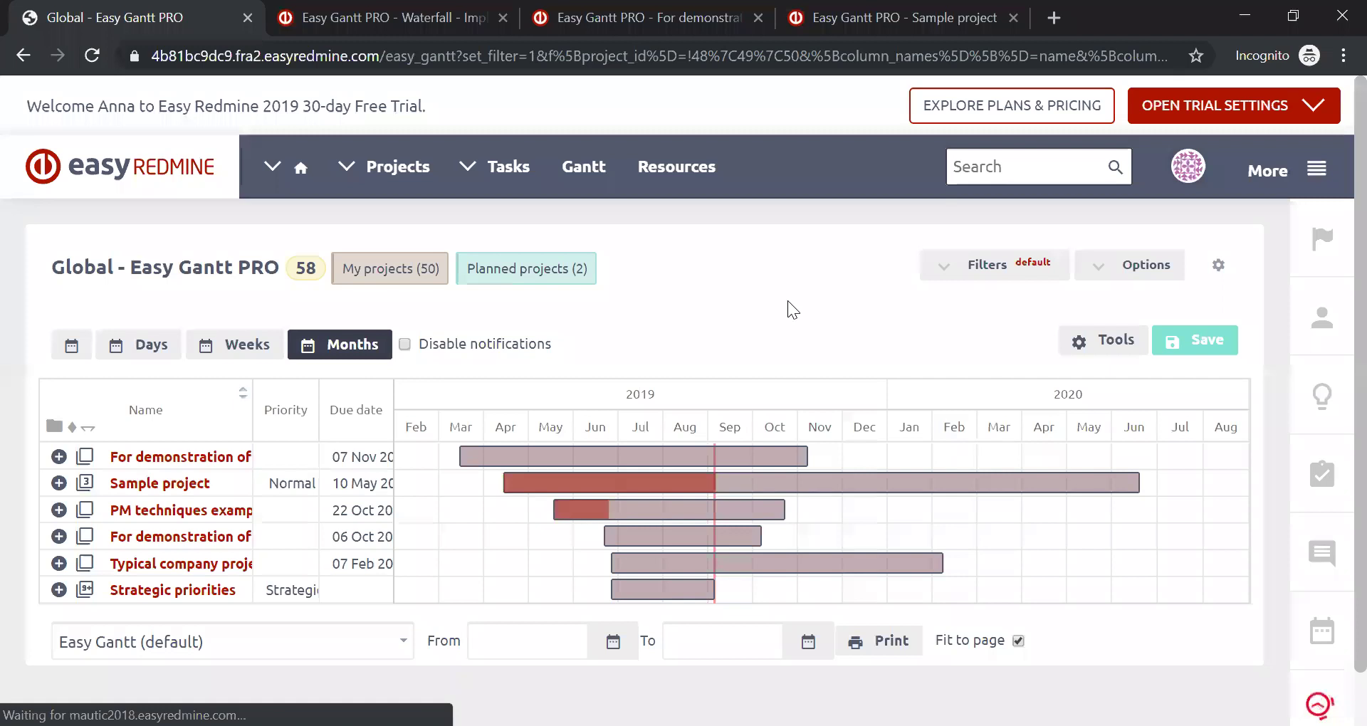
scroll(787, 301, down, 1)
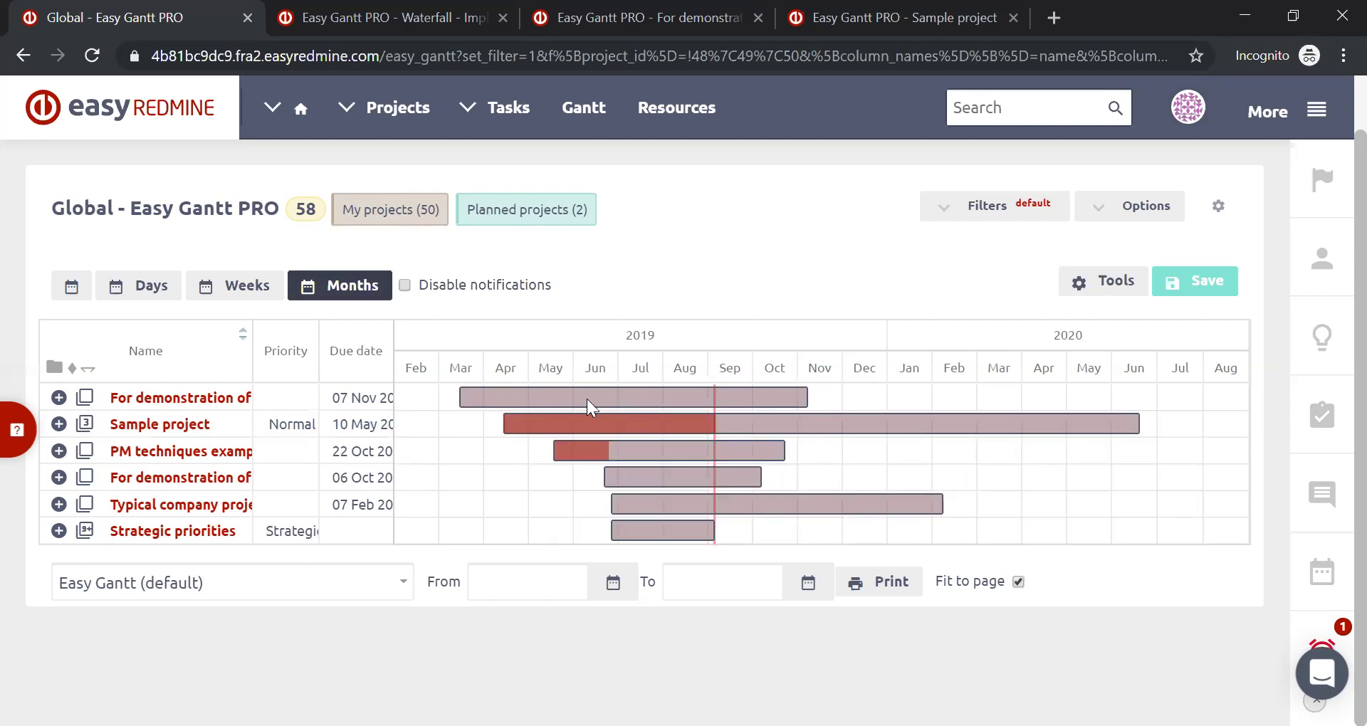
Step: View the global Gantt in weeks, check the Budget statement project's date details, and return the time scale to months
click(244, 286)
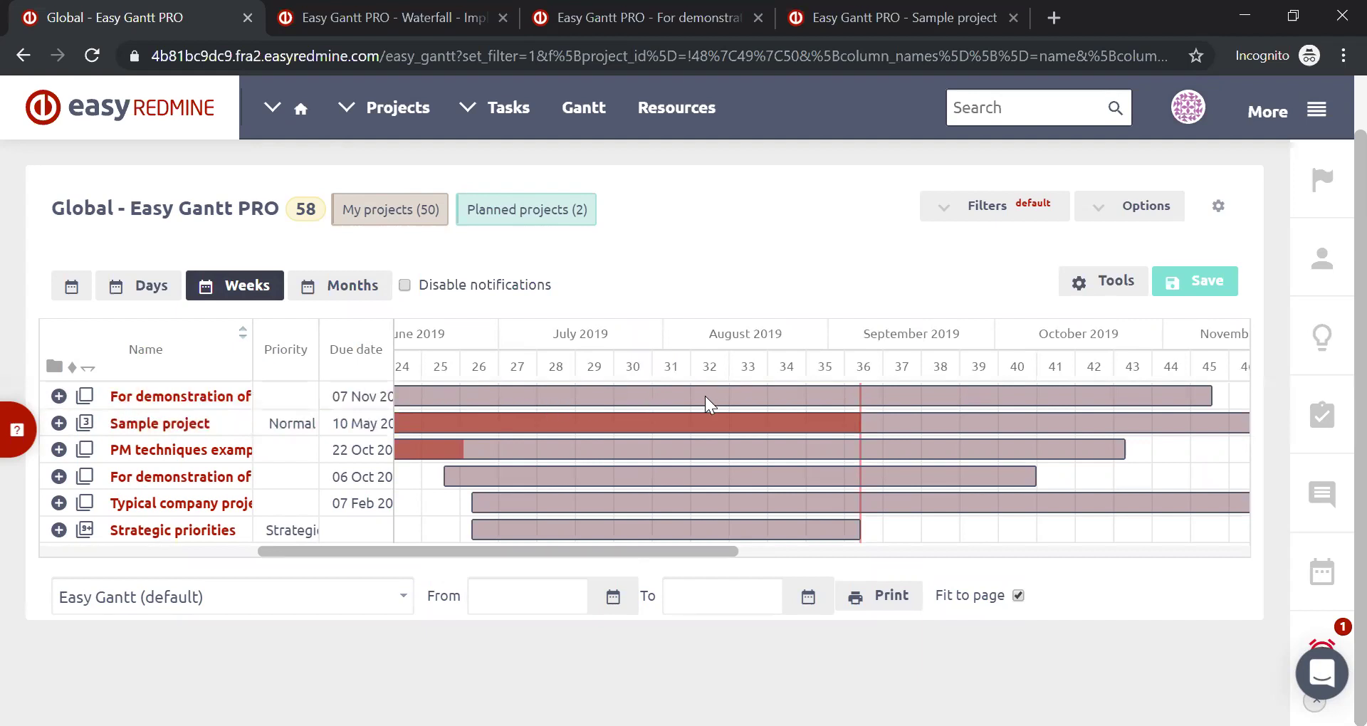
mouse_move(705, 396)
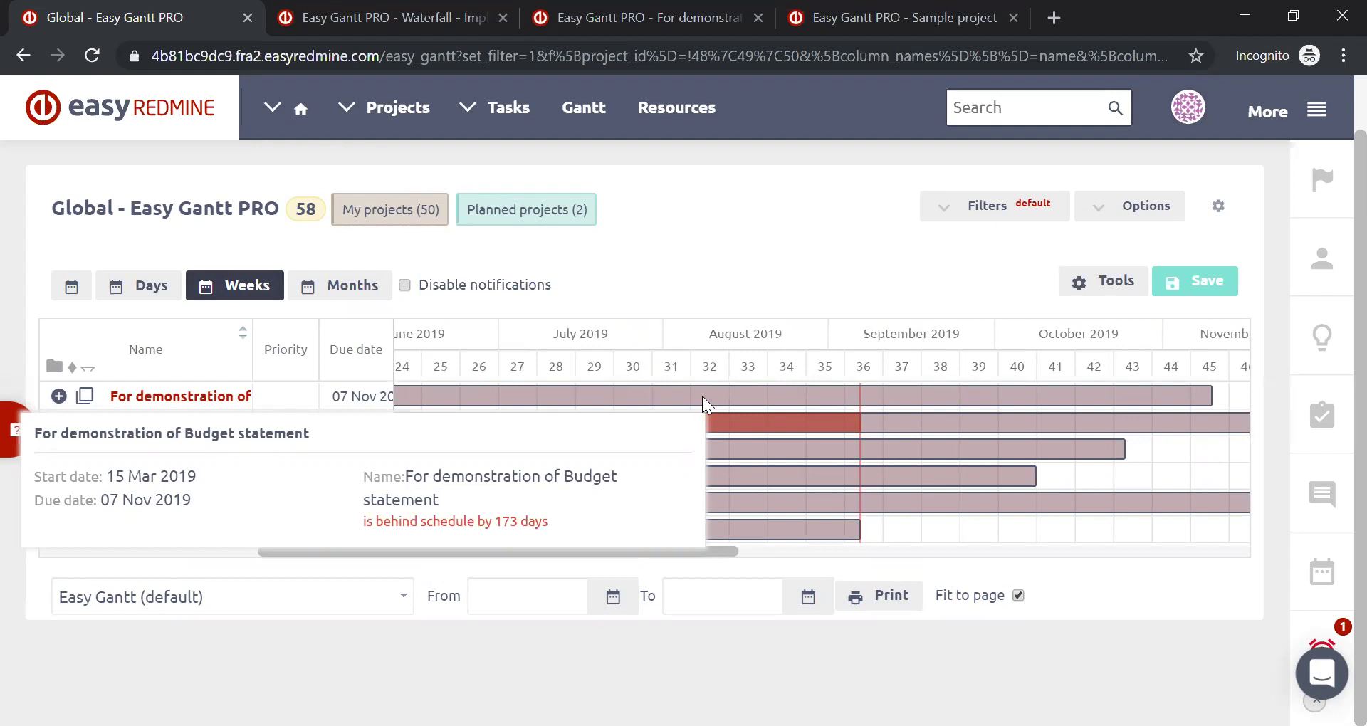
click(346, 297)
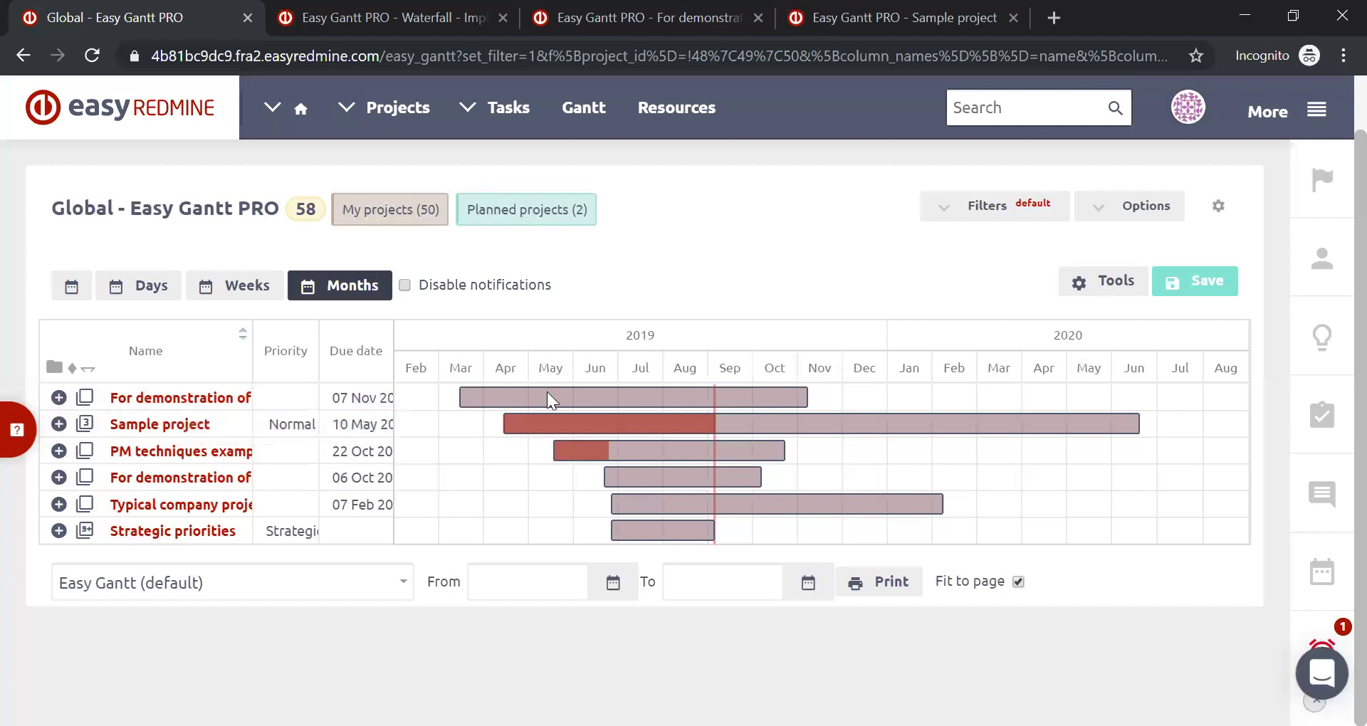
Step: Reschedule the Budget statement project to end 07 Apr 2020 and Sample project to start 14 Oct 2019, saving with a wider Due date column
drag(546, 393, 602, 421)
drag(977, 422, 888, 432)
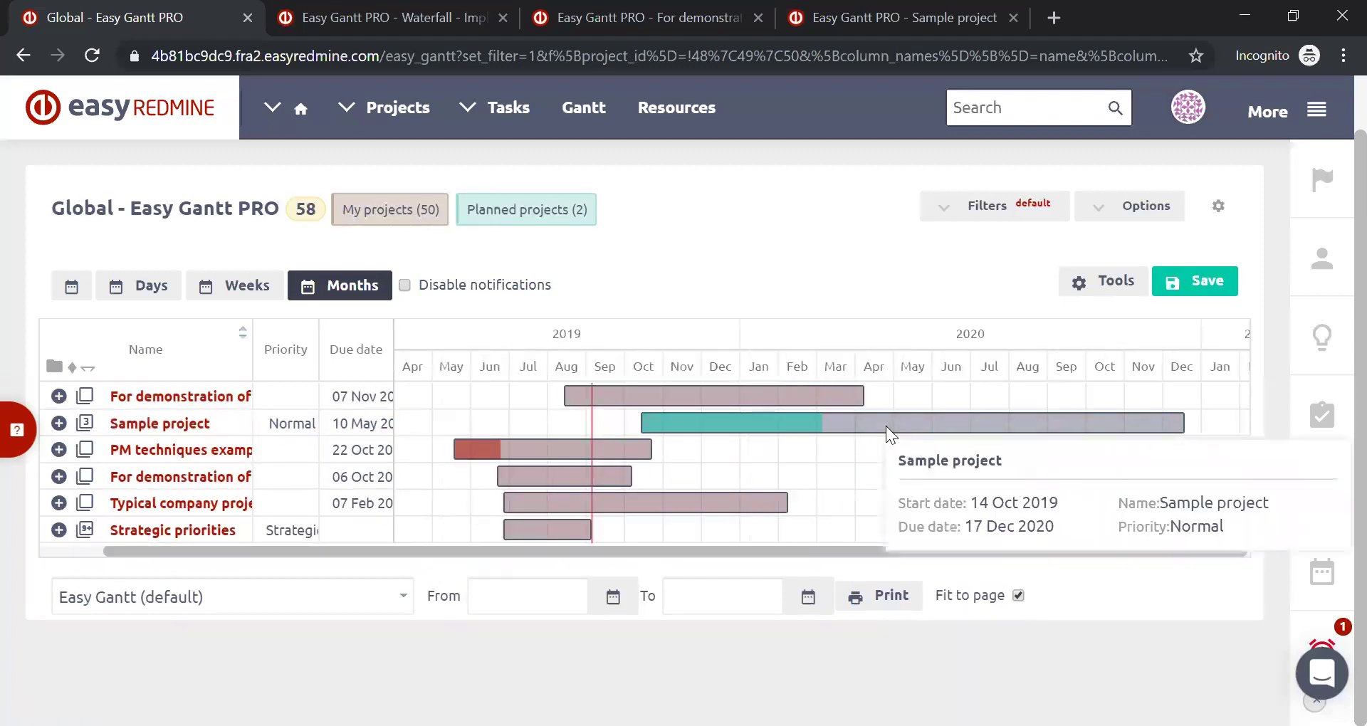
drag(392, 331, 483, 333)
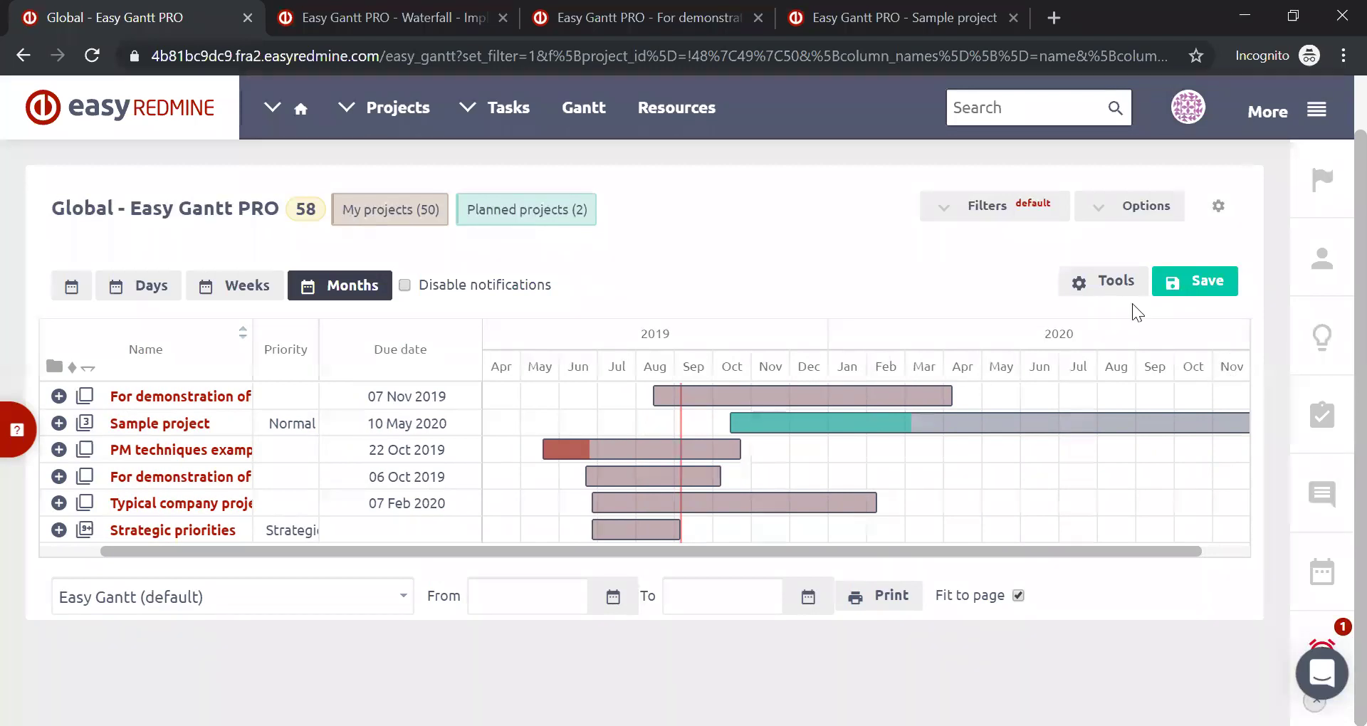
click(1180, 285)
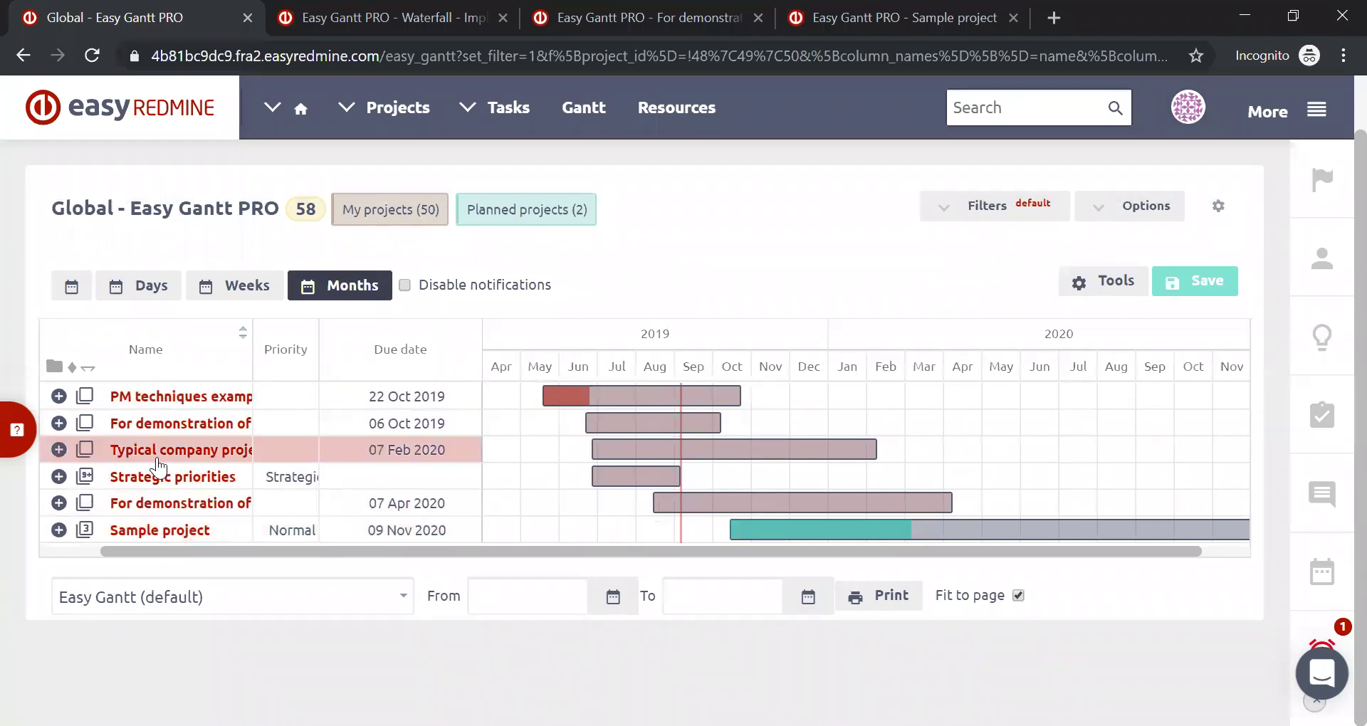
Step: Sort the projects by name, move the first demonstration project to end 01 Nov 2020, and save the change
click(242, 330)
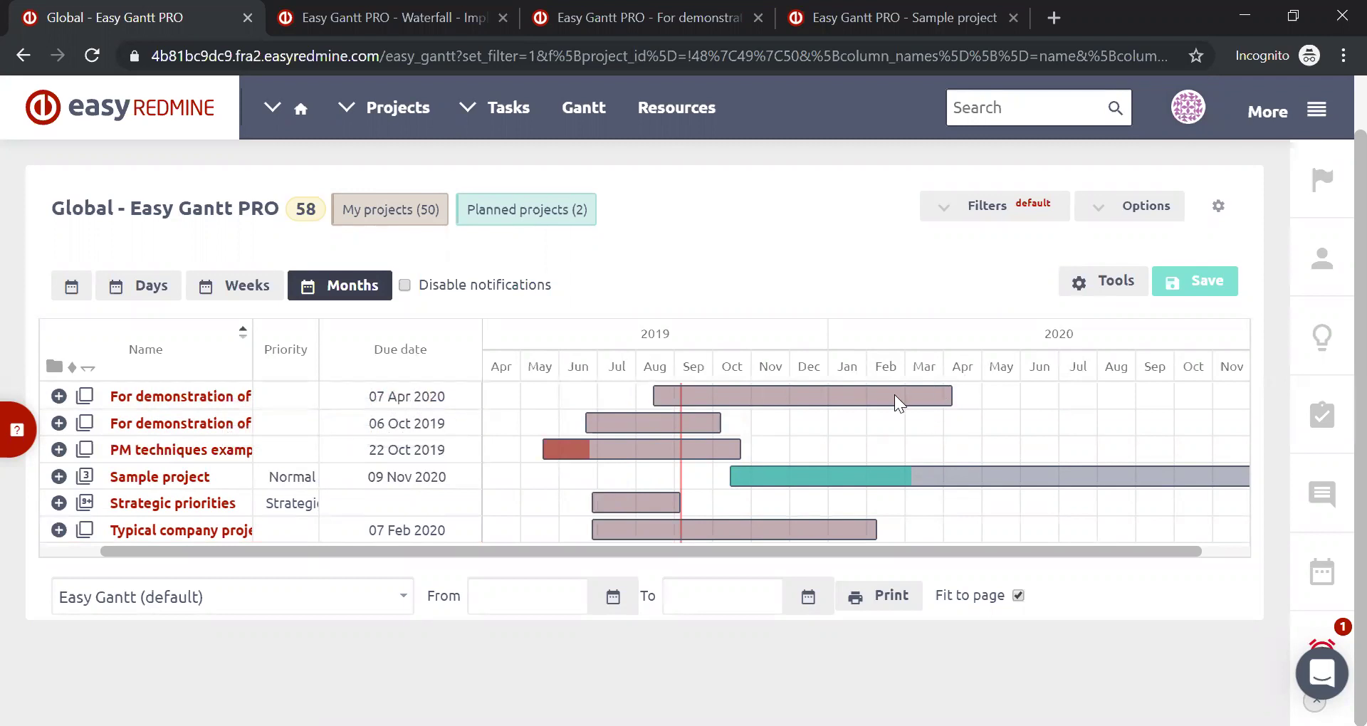
drag(881, 396, 1149, 393)
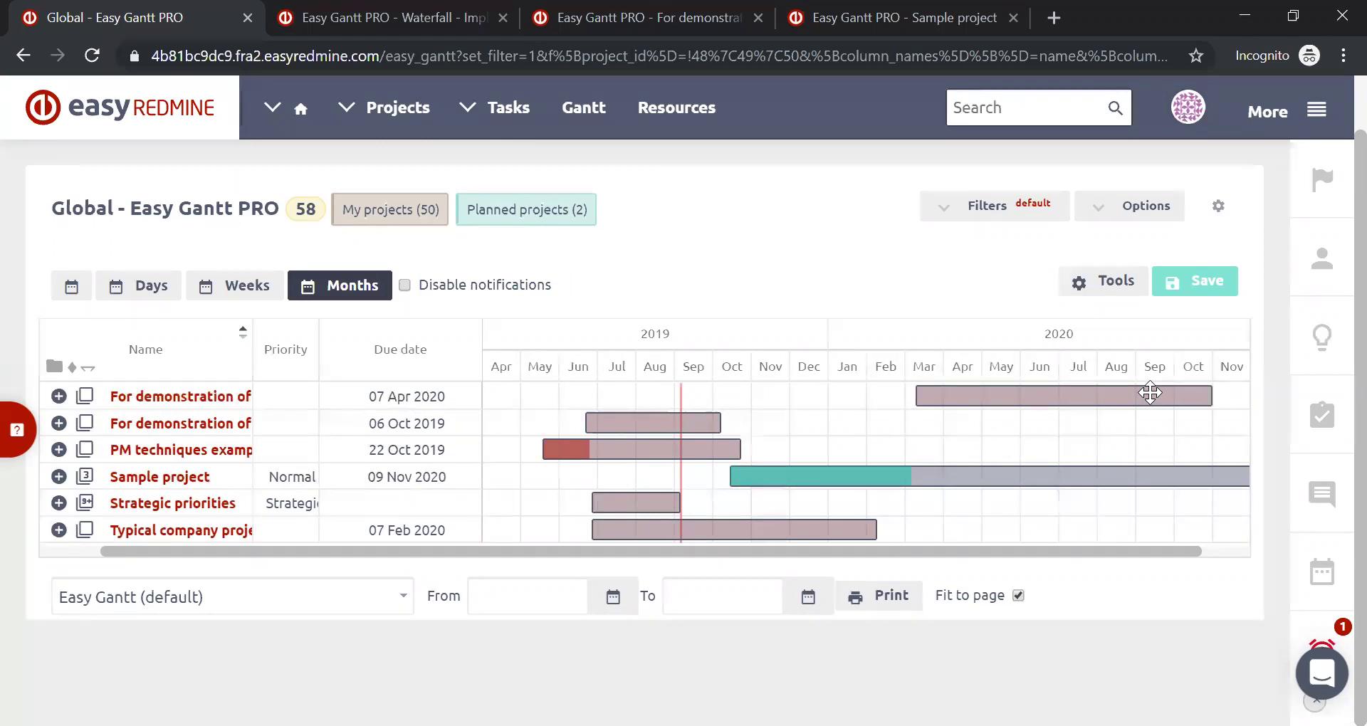
click(1171, 290)
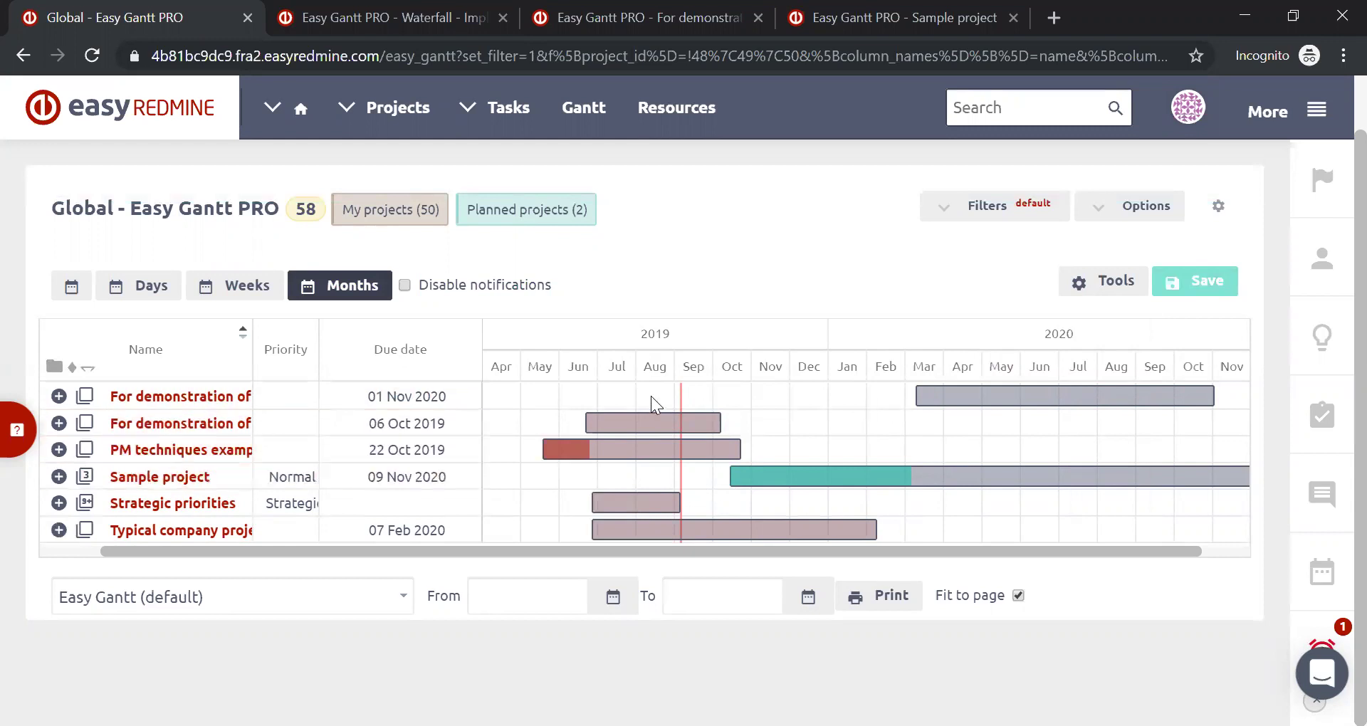
Step: Expand the first demonstration project into its subprojects and load Budget 1's tasks, leaving Budget 1 collapsed
click(60, 400)
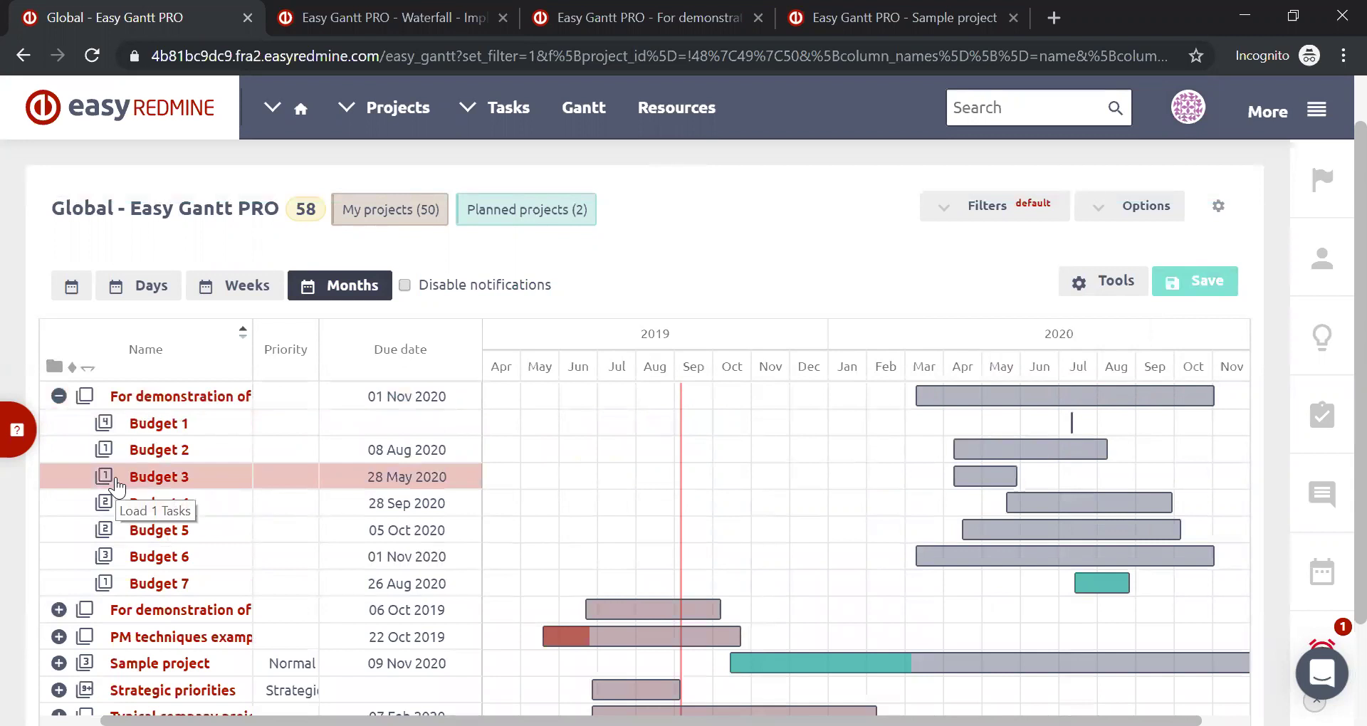
click(105, 424)
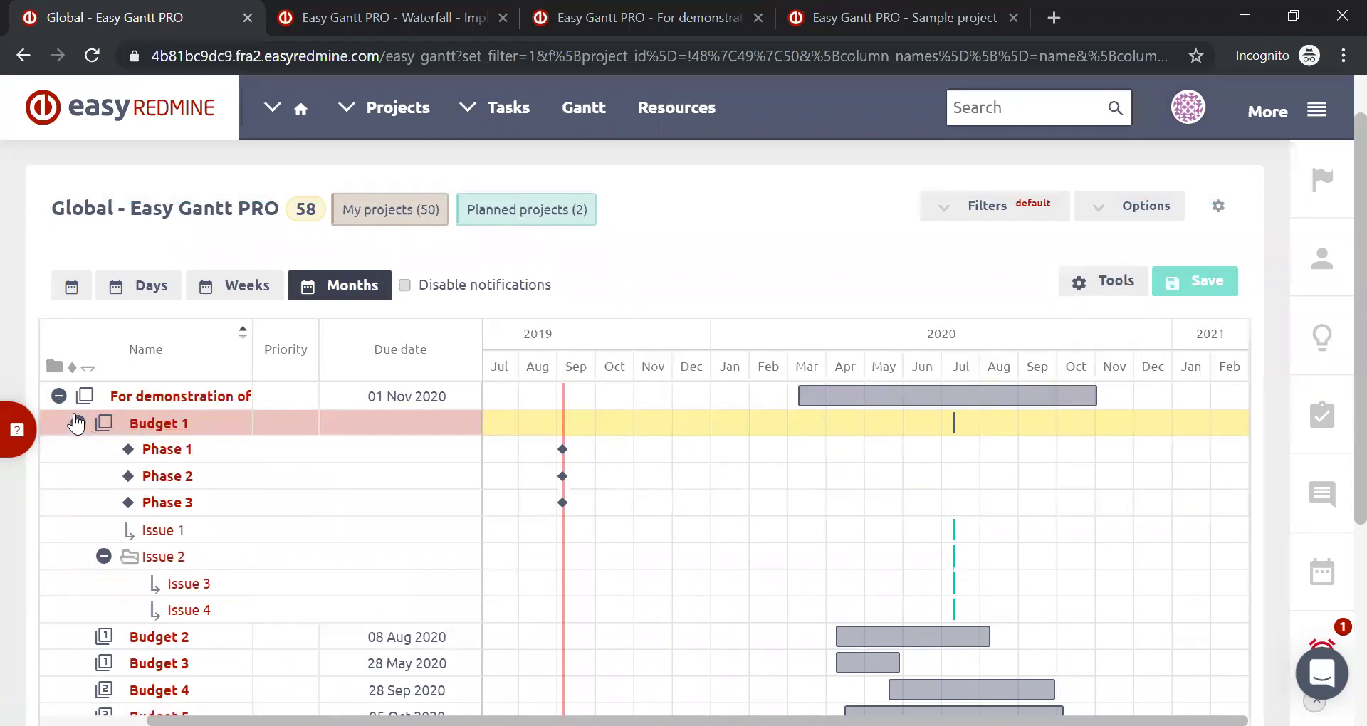
click(59, 397)
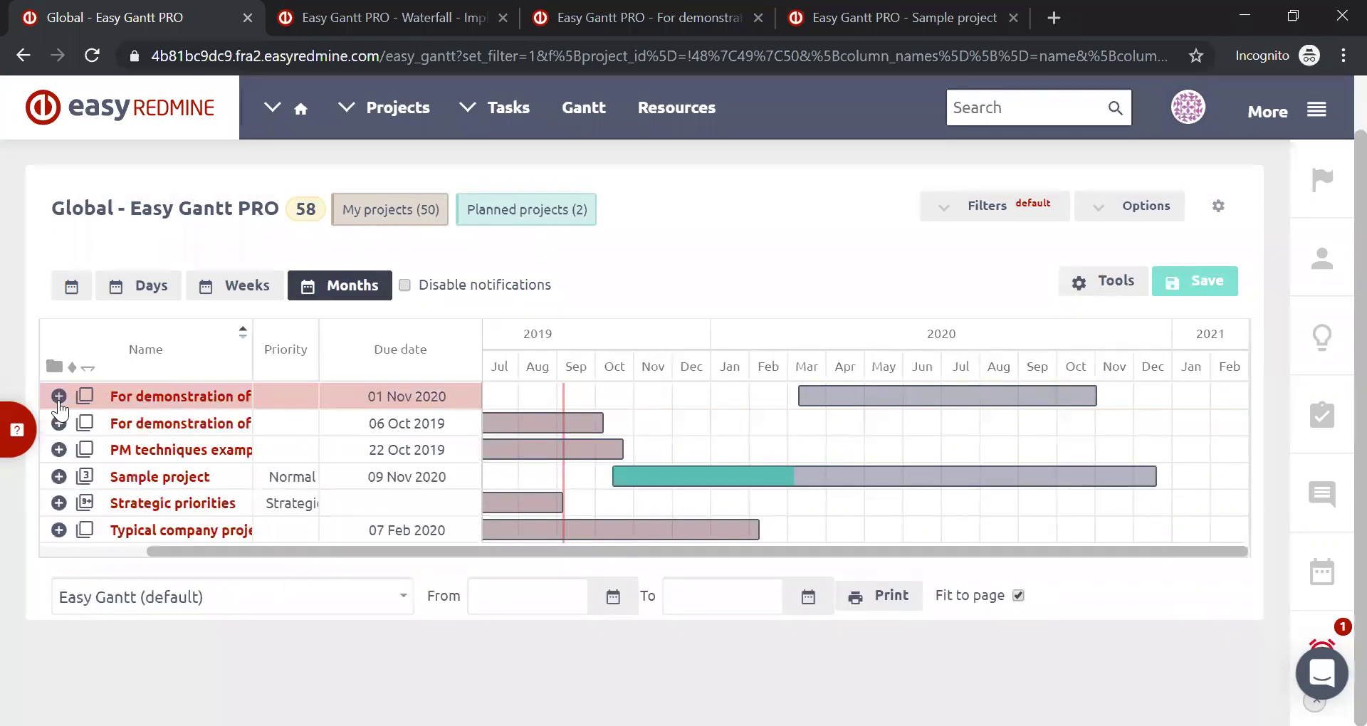
click(59, 397)
click(78, 425)
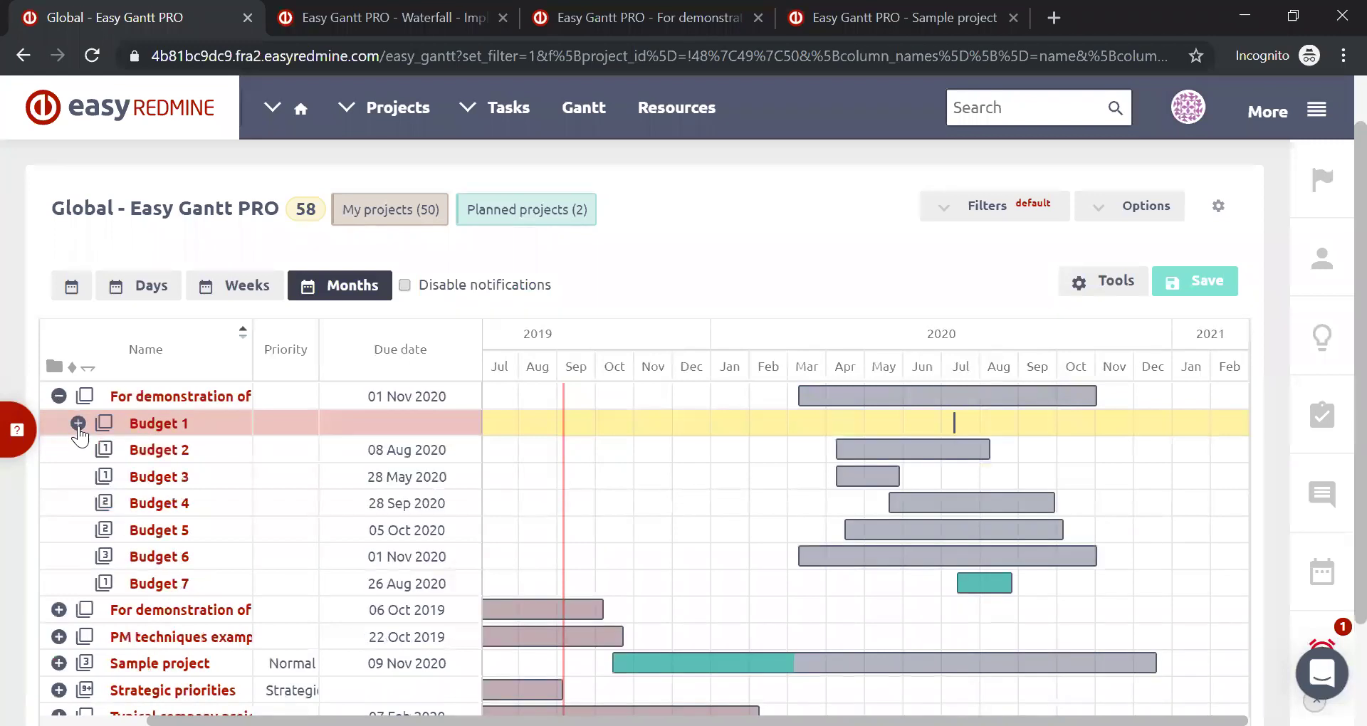
Step: Load the tasks of Budget 3, Budget 4, Budget 5, Budget 6 and Budget 7 in the global Gantt
click(106, 478)
click(104, 529)
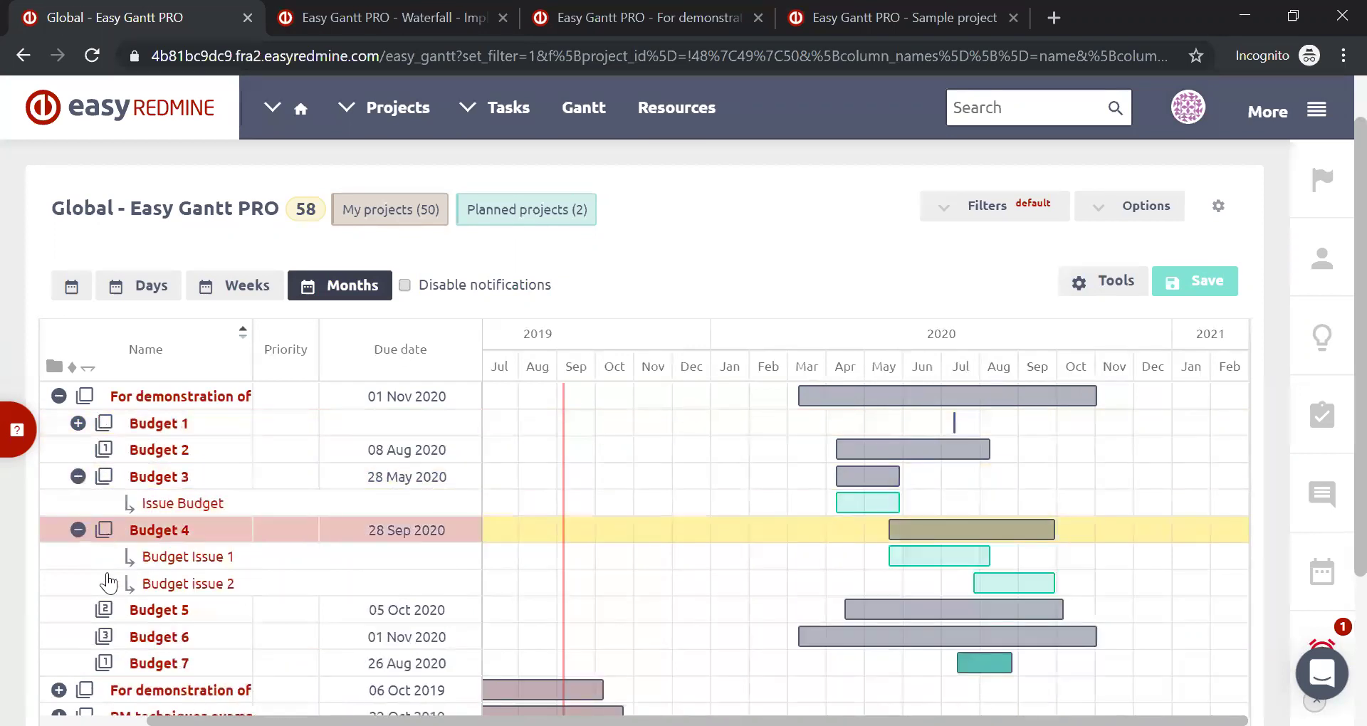
click(104, 610)
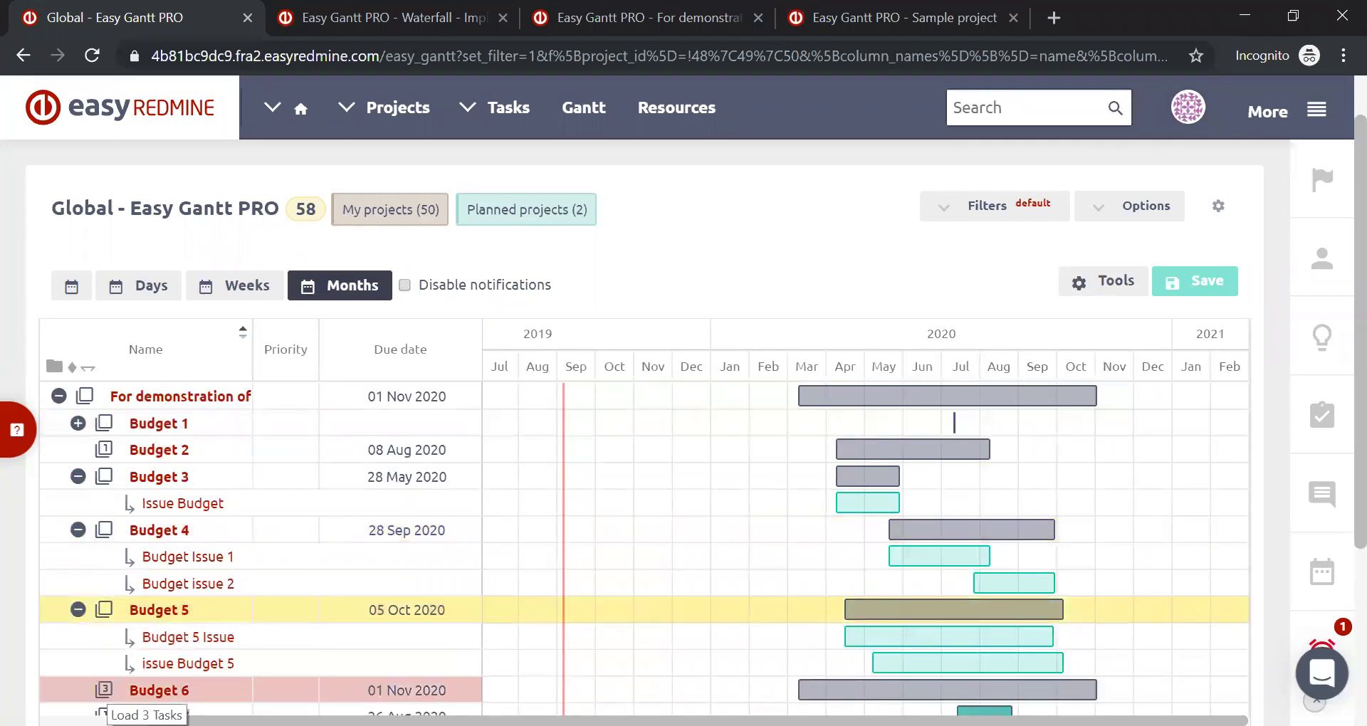
click(104, 690)
scroll(37, 580, down, 3)
click(110, 588)
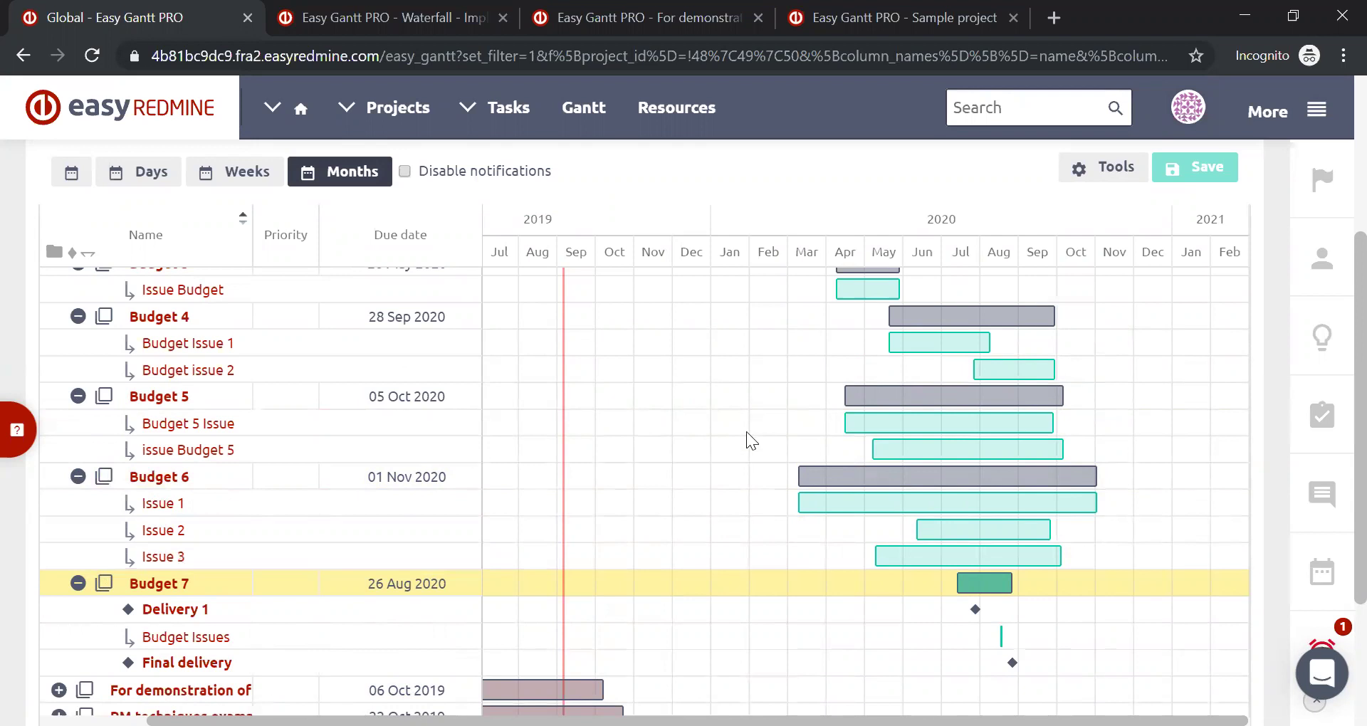
Step: Examine the budget subprojects' task bars and milestones and compare the other projects' progress with the current-date line back to April 2019
scroll(746, 433, up, 3)
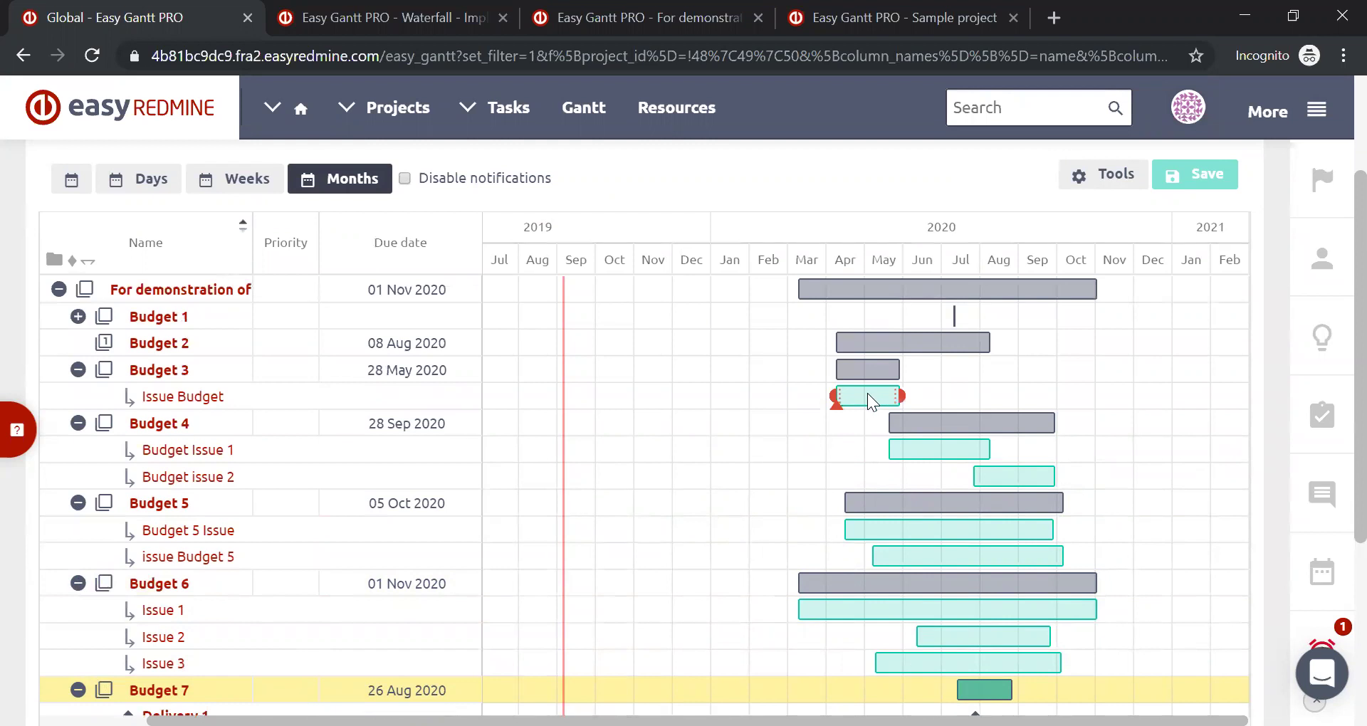
scroll(867, 393, up, 3)
scroll(802, 448, down, 5)
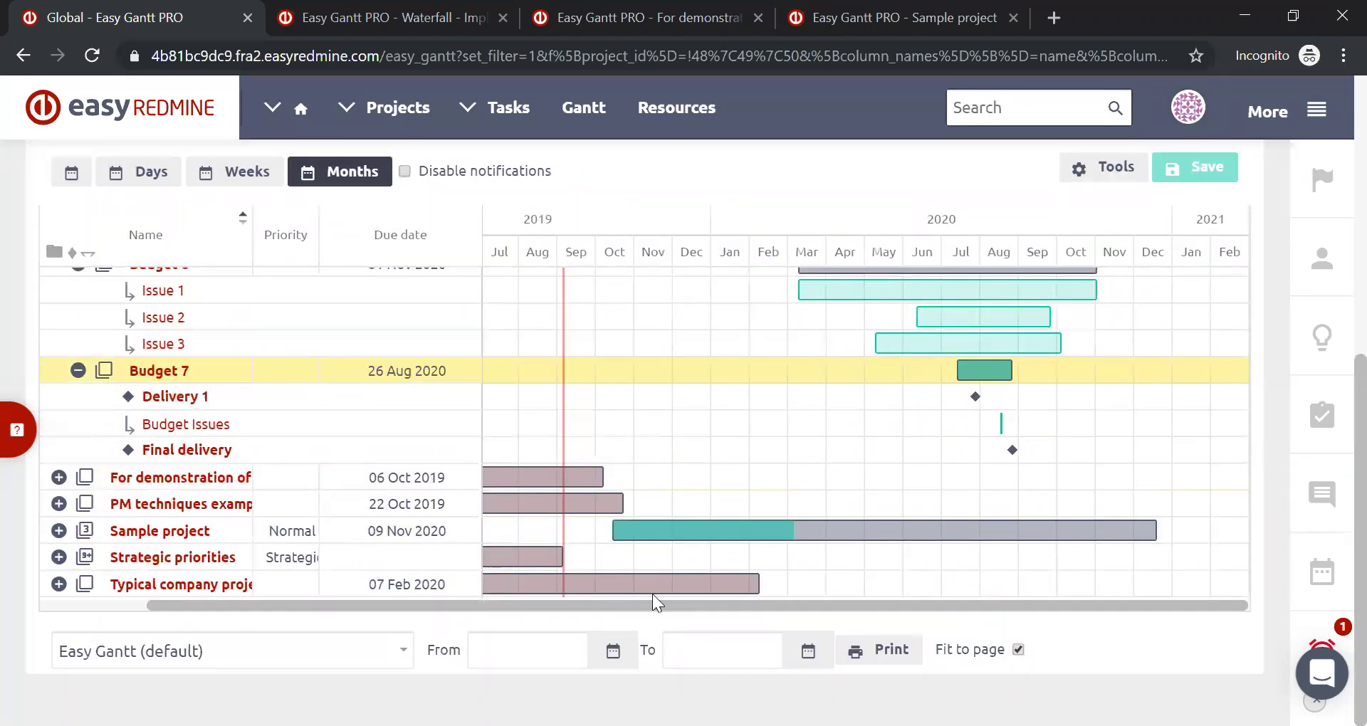
drag(646, 602, 516, 602)
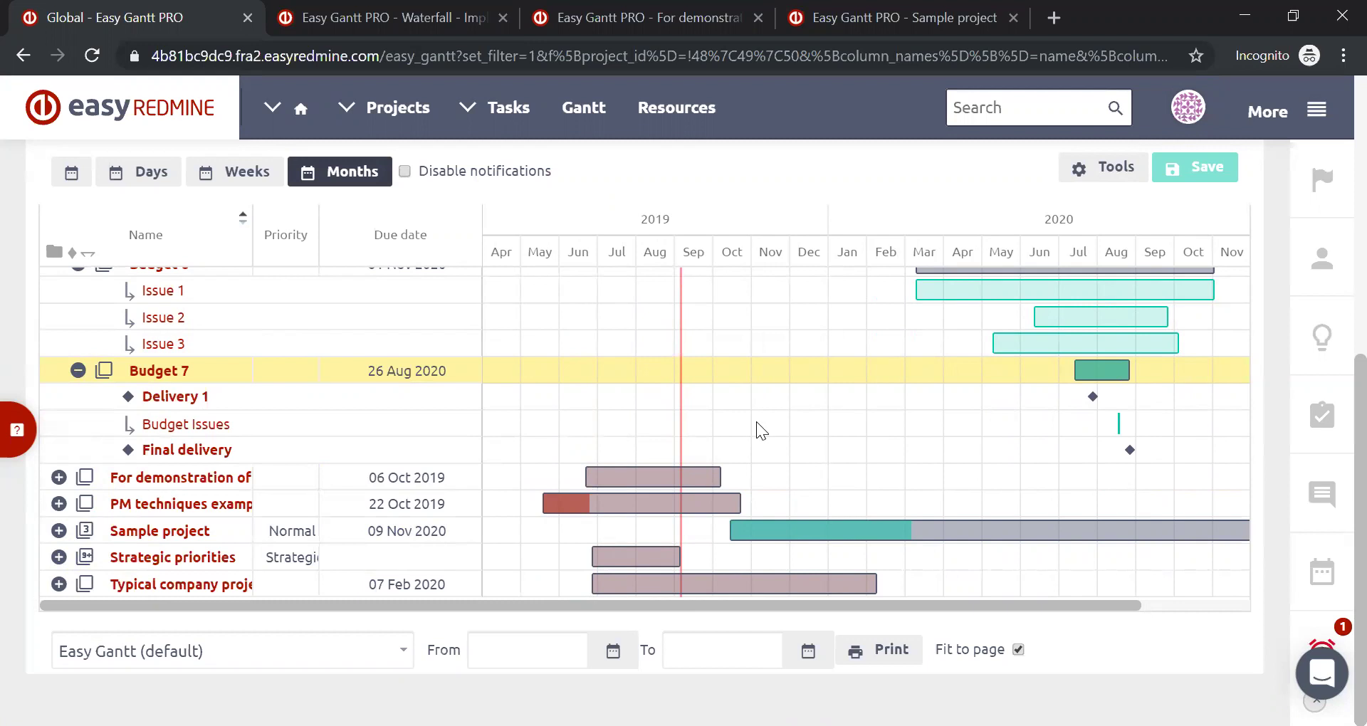
scroll(756, 422, up, 2)
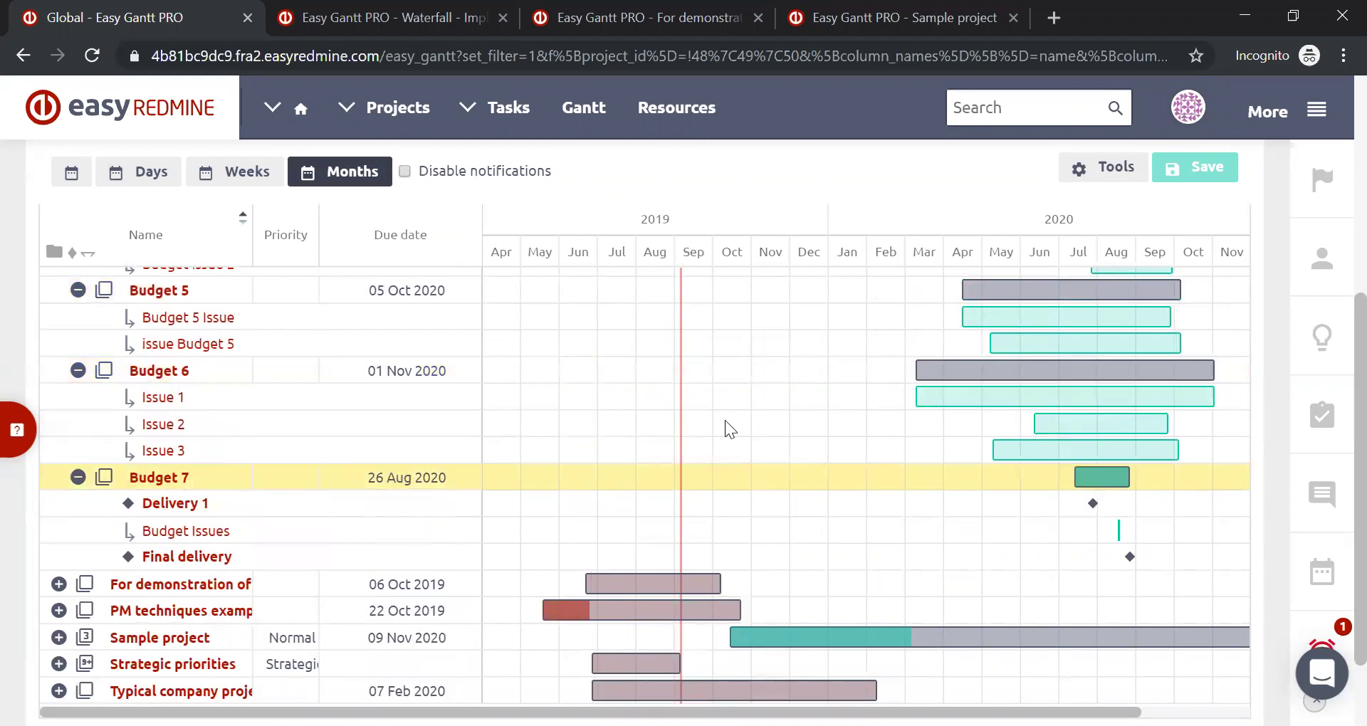
scroll(726, 418, down, 2)
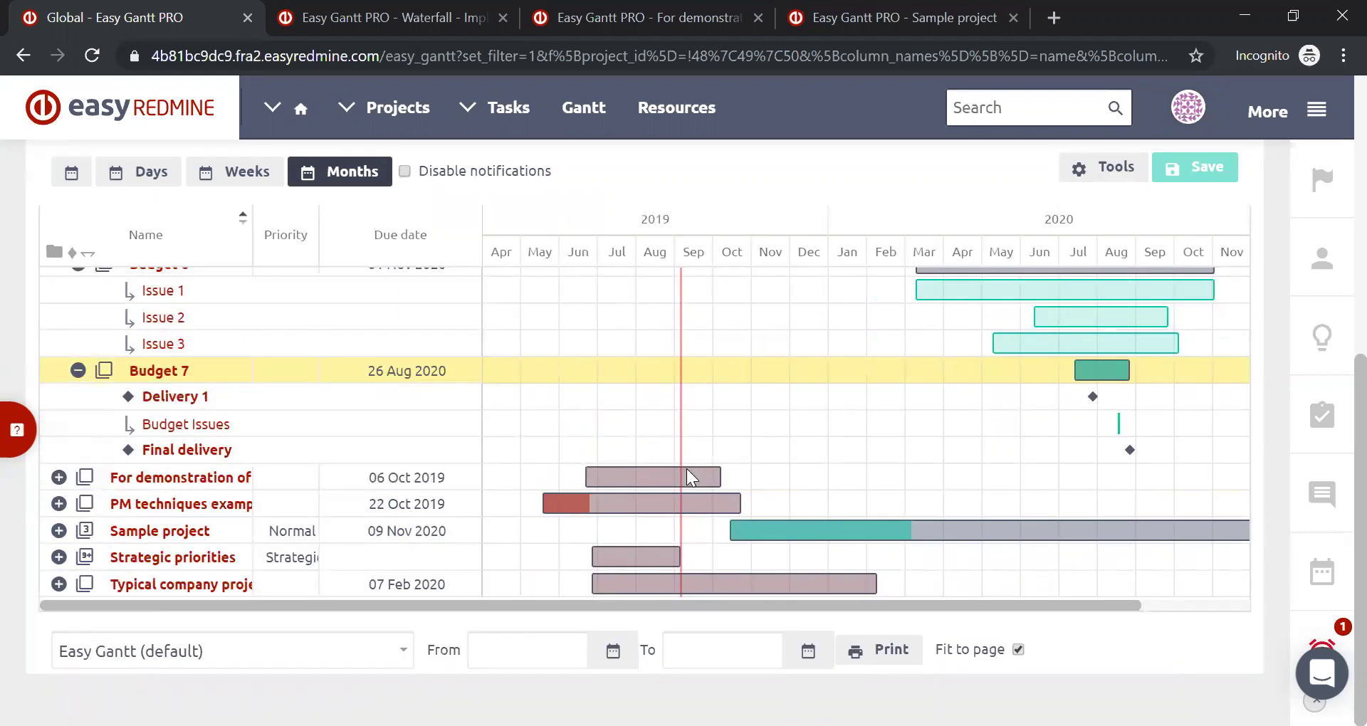
mouse_move(688, 471)
mouse_move(680, 504)
mouse_move(808, 533)
scroll(897, 554, up, 5)
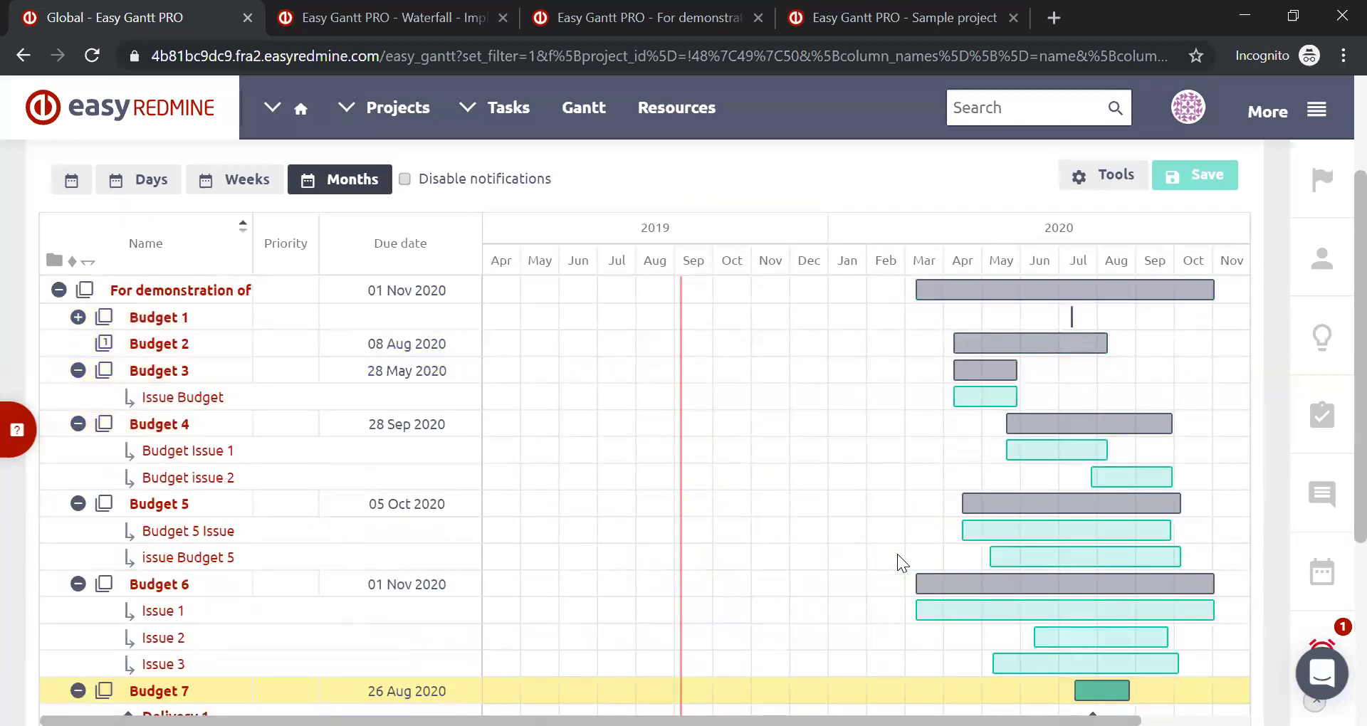
scroll(897, 554, up, 3)
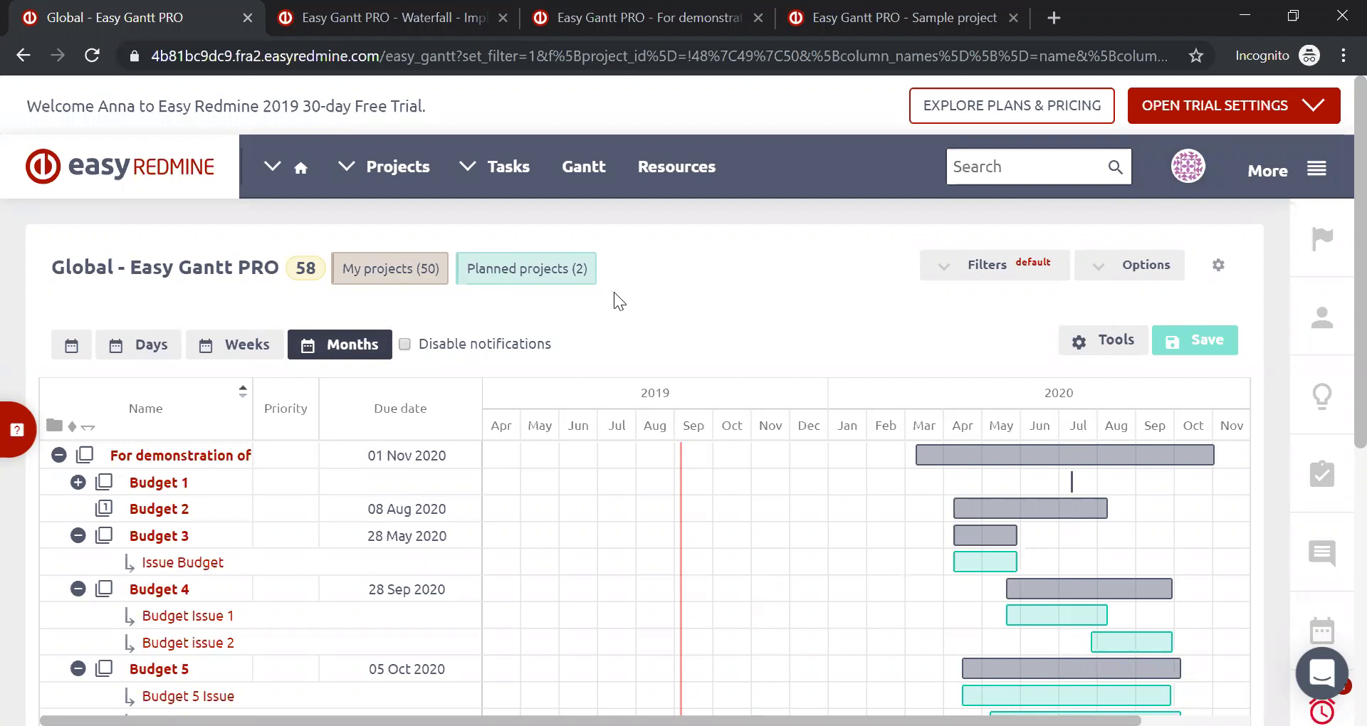
Step: Open Sample project in a separate tab and close the three older project Gantt tabs
scroll(225, 508, down, 6)
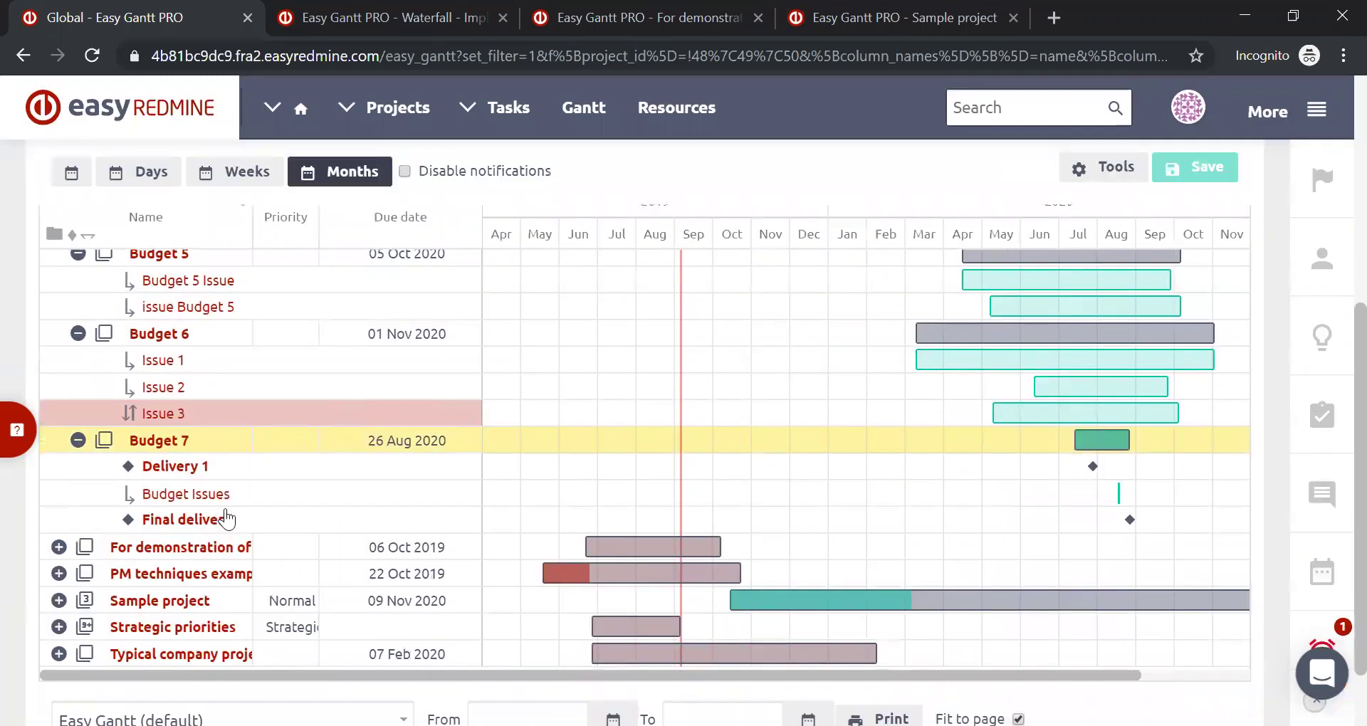
scroll(225, 508, down, 1)
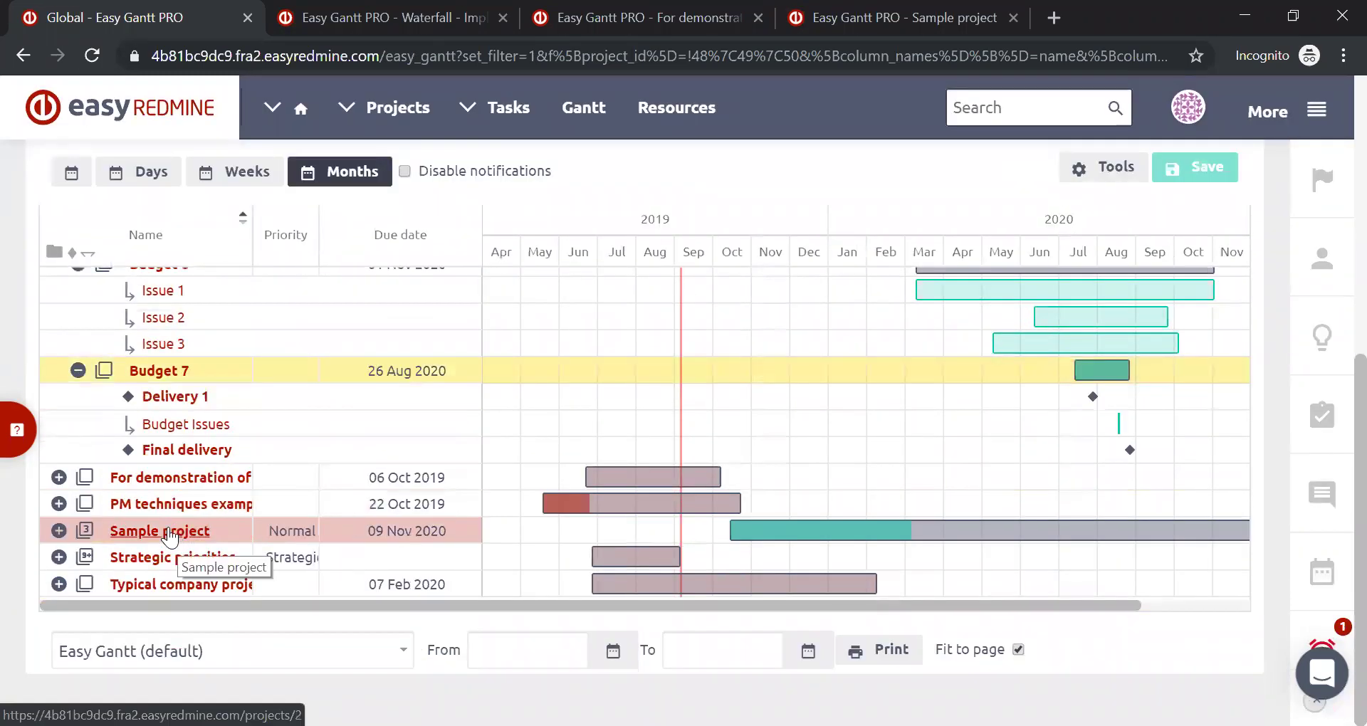
click(169, 535)
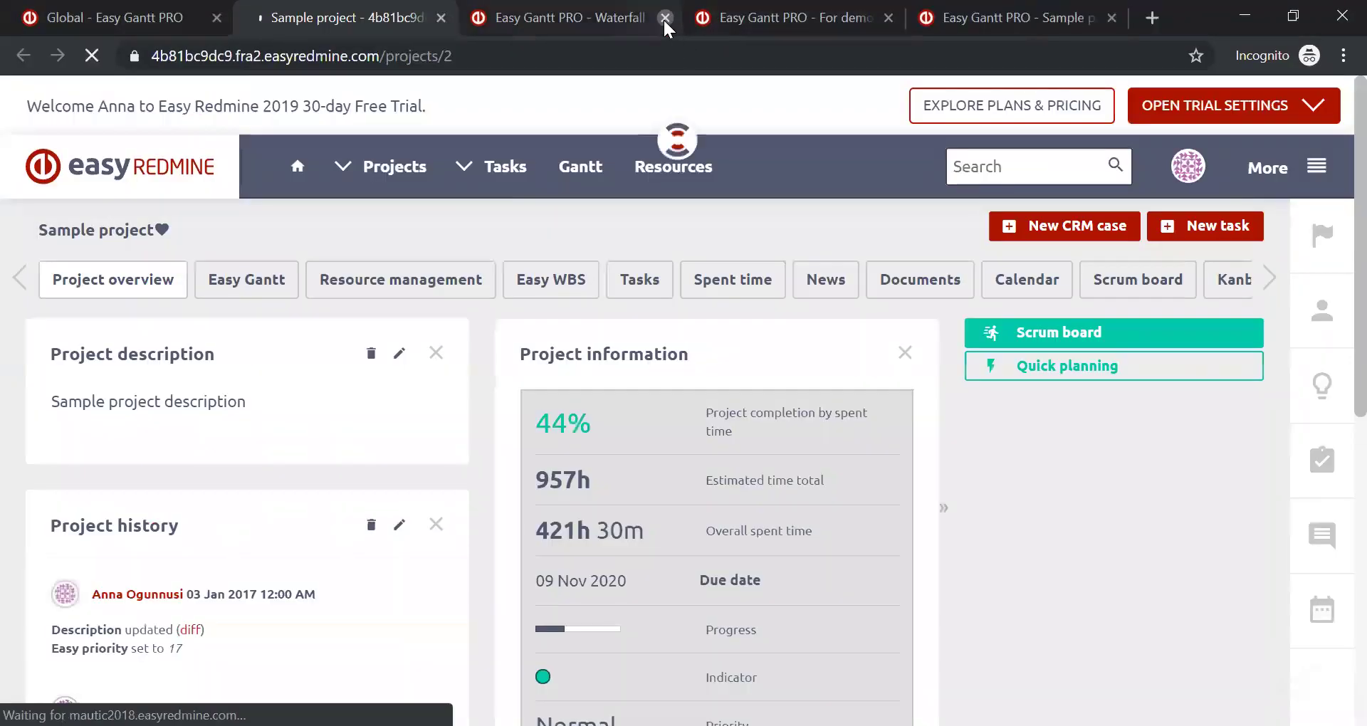
click(665, 18)
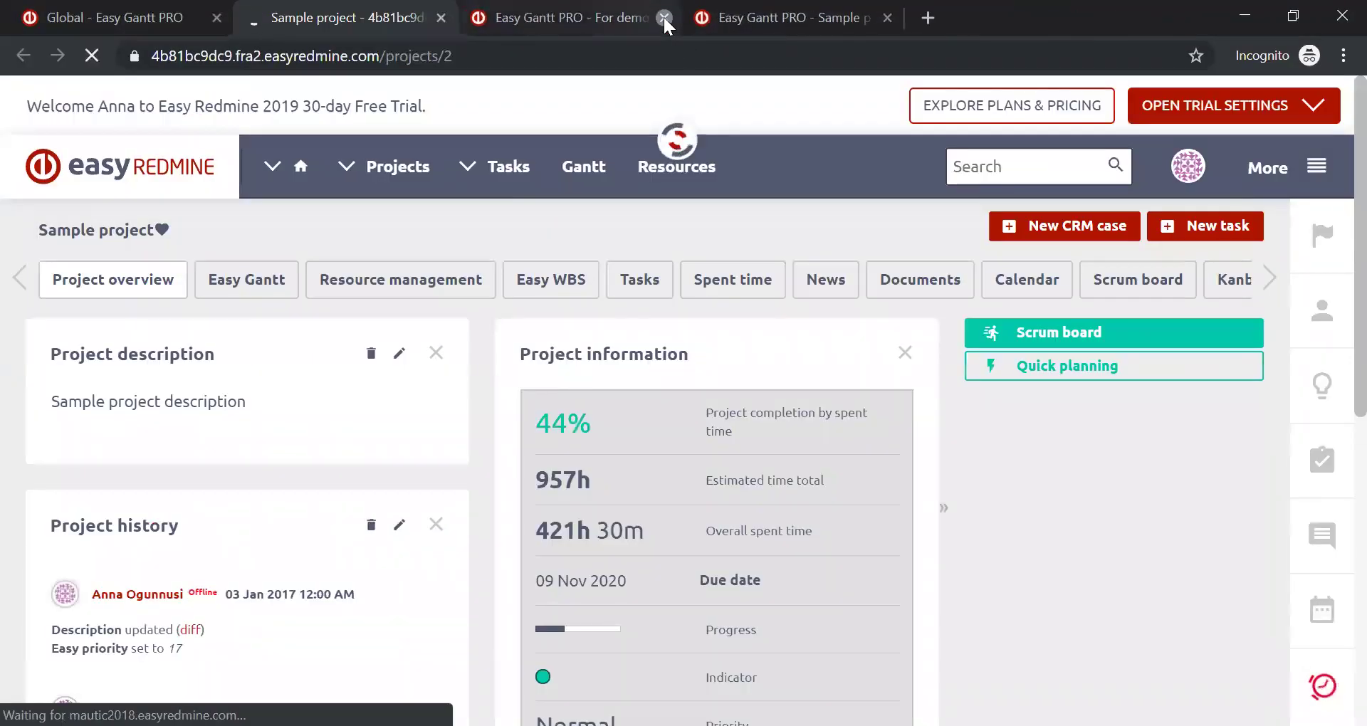
click(664, 18)
click(664, 17)
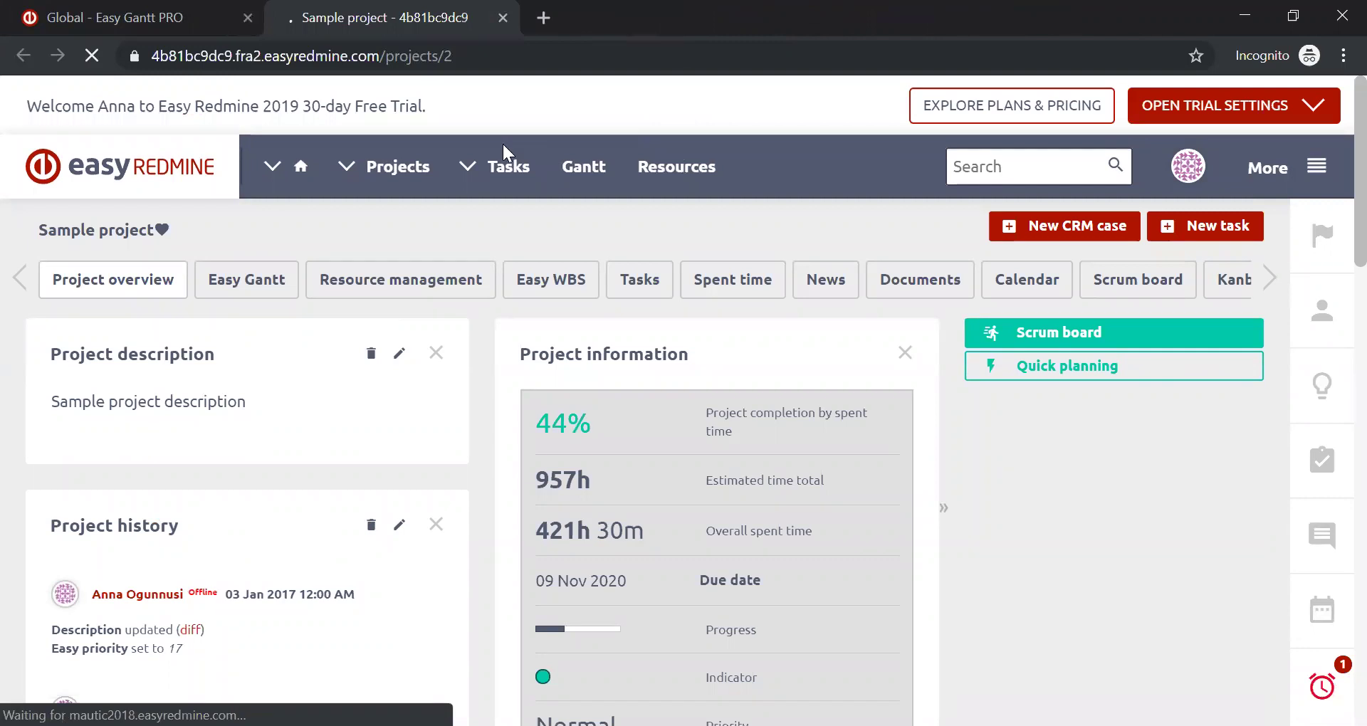
Step: Open Sample project's Easy Gantt and set its time scale to weeks
click(244, 279)
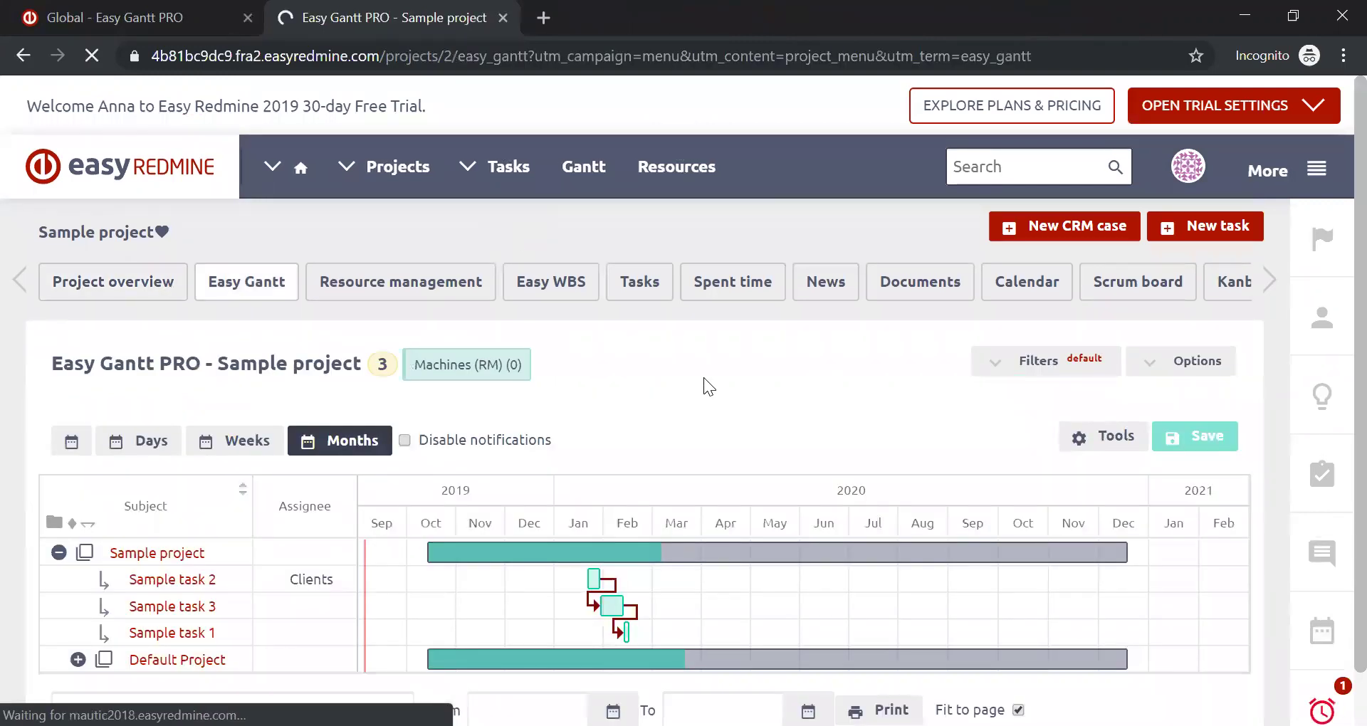
scroll(703, 377, down, 1)
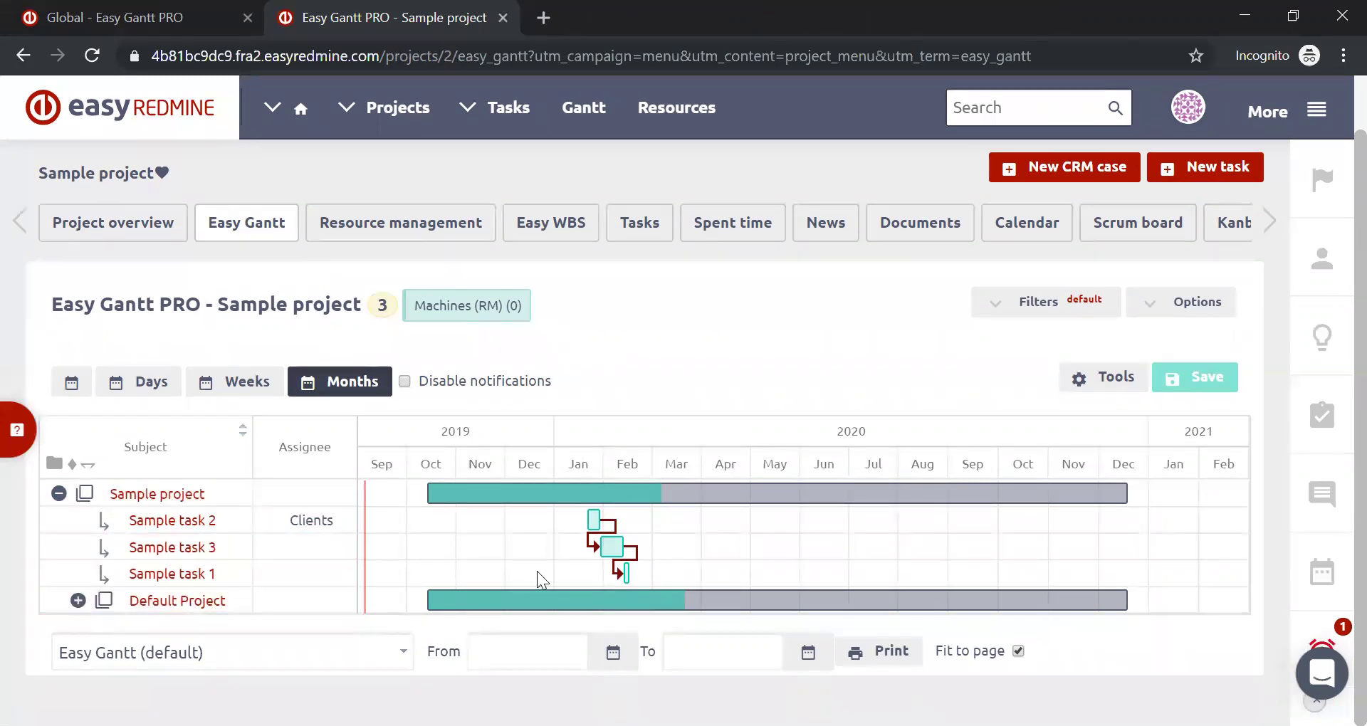
click(267, 392)
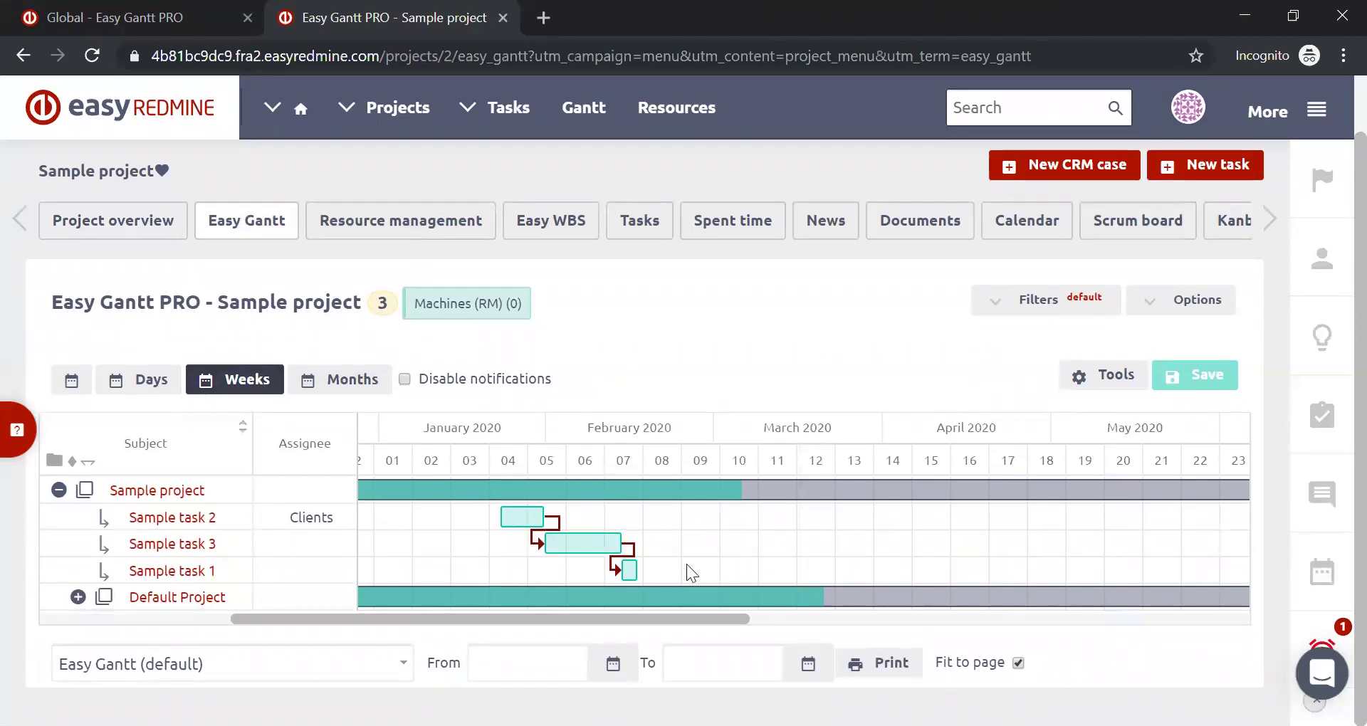
Step: Delete the dependency between Sample task 2 and Sample task 3 and the one between Sample task 3 and Sample task 1
mouse_move(628, 568)
mouse_move(578, 543)
click(547, 541)
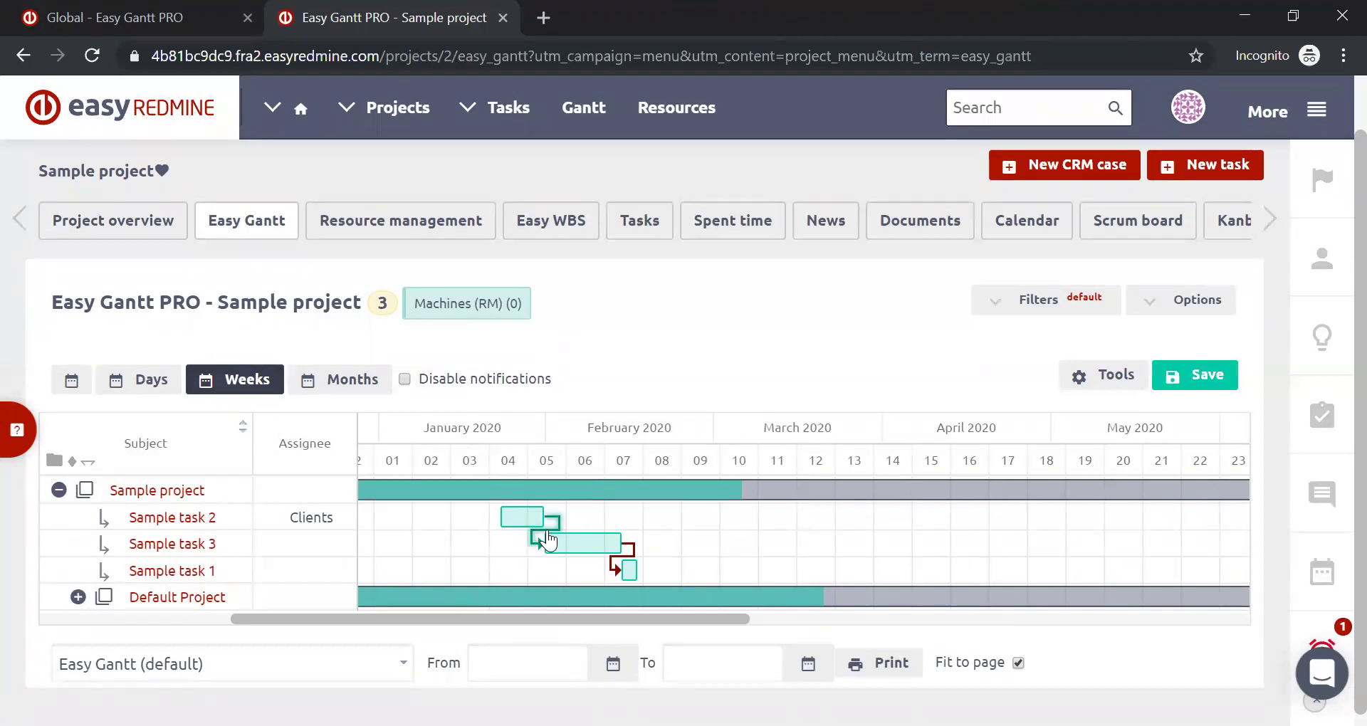
click(557, 530)
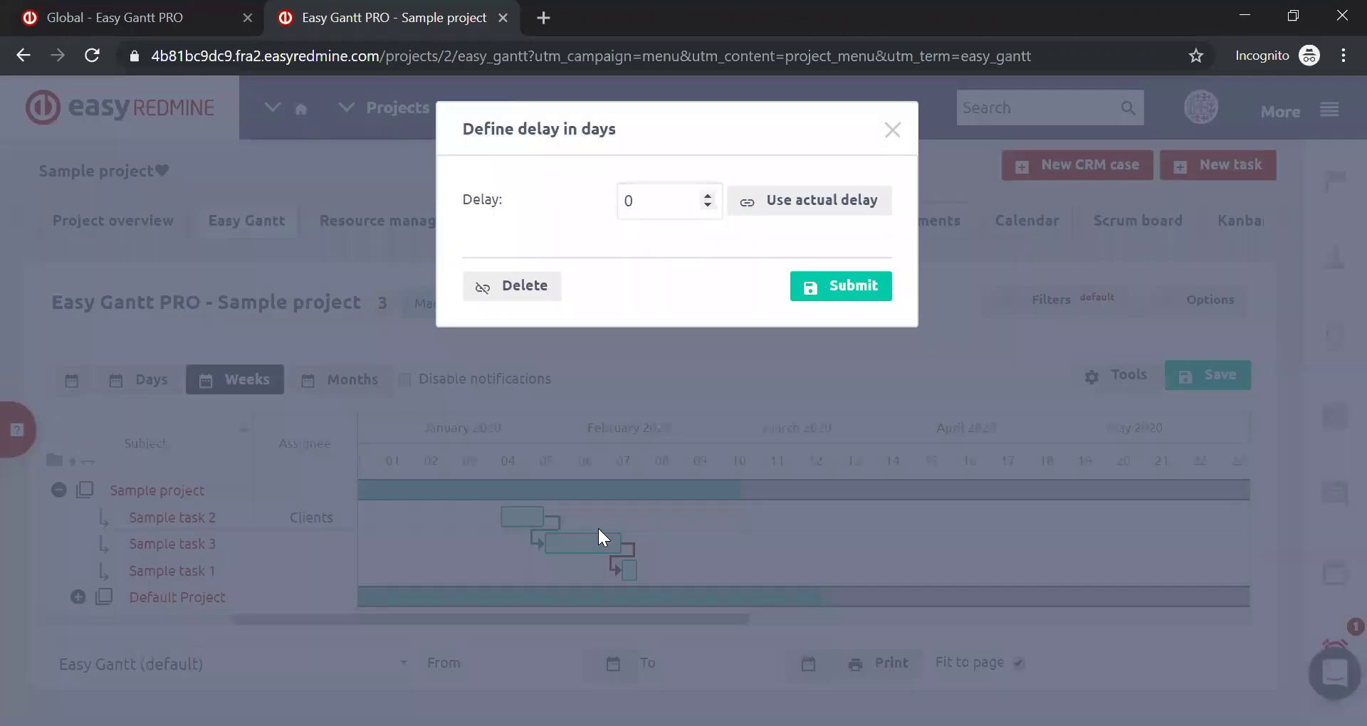
click(511, 292)
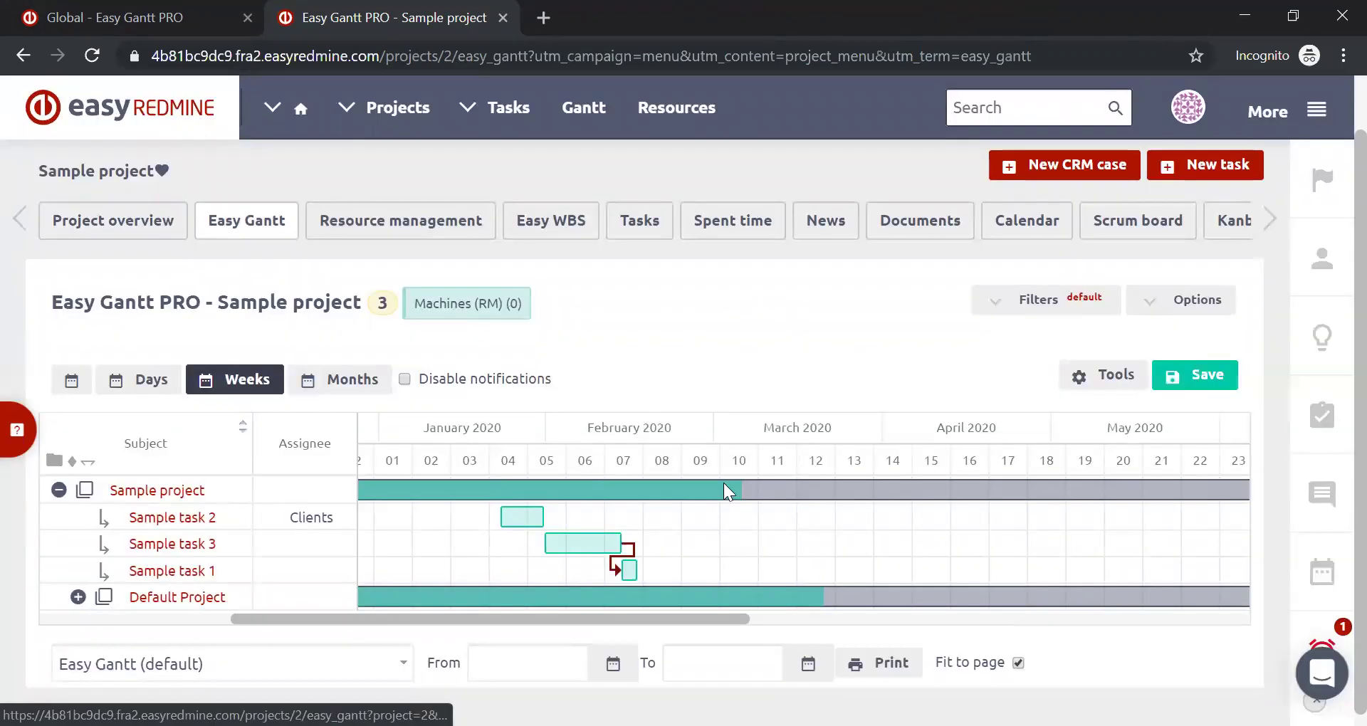
click(626, 564)
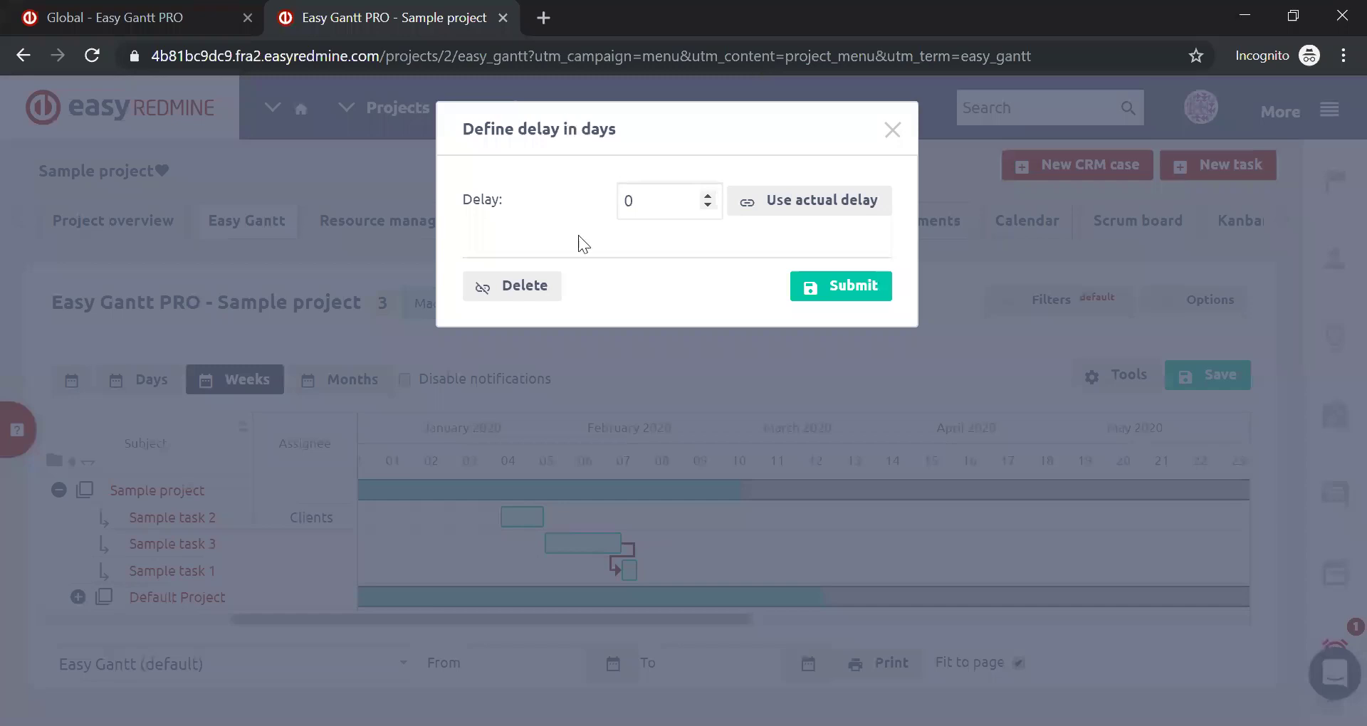
click(558, 288)
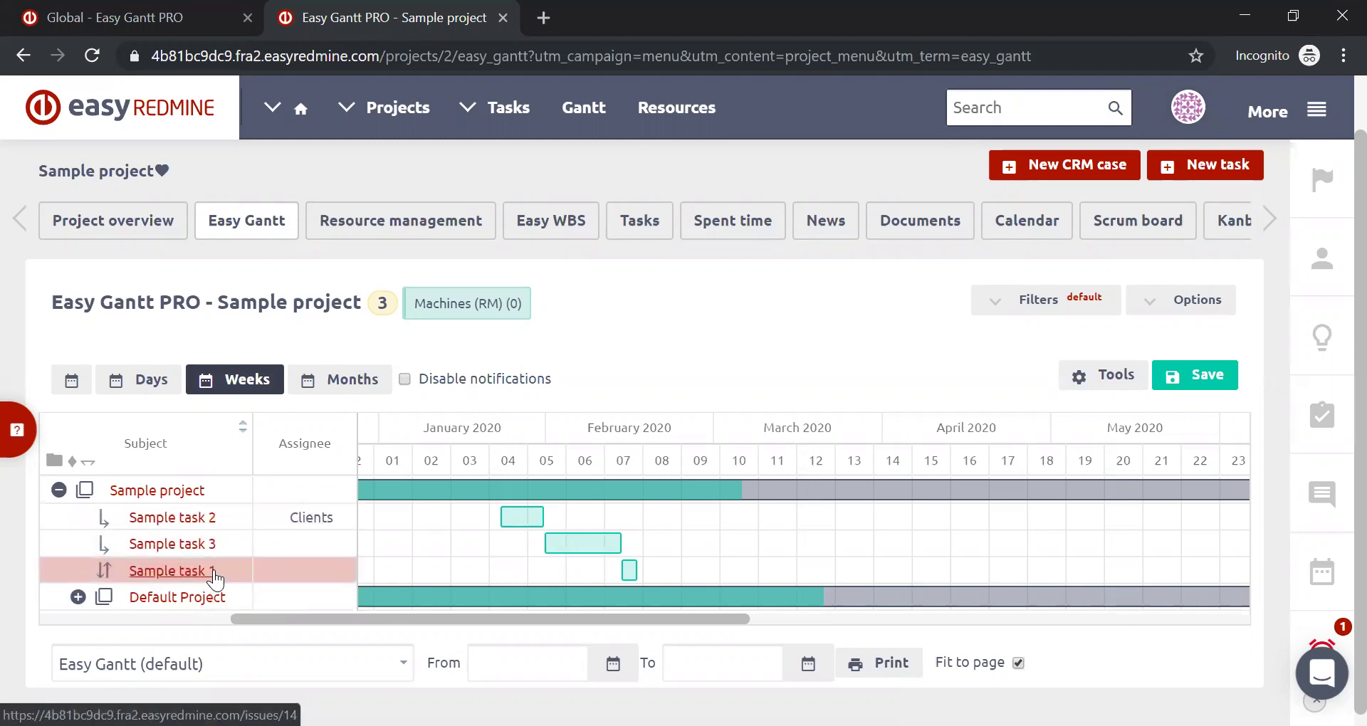
Step: Switch the subject sorting between ascending and descending order, leaving the tasks in descending order
click(240, 427)
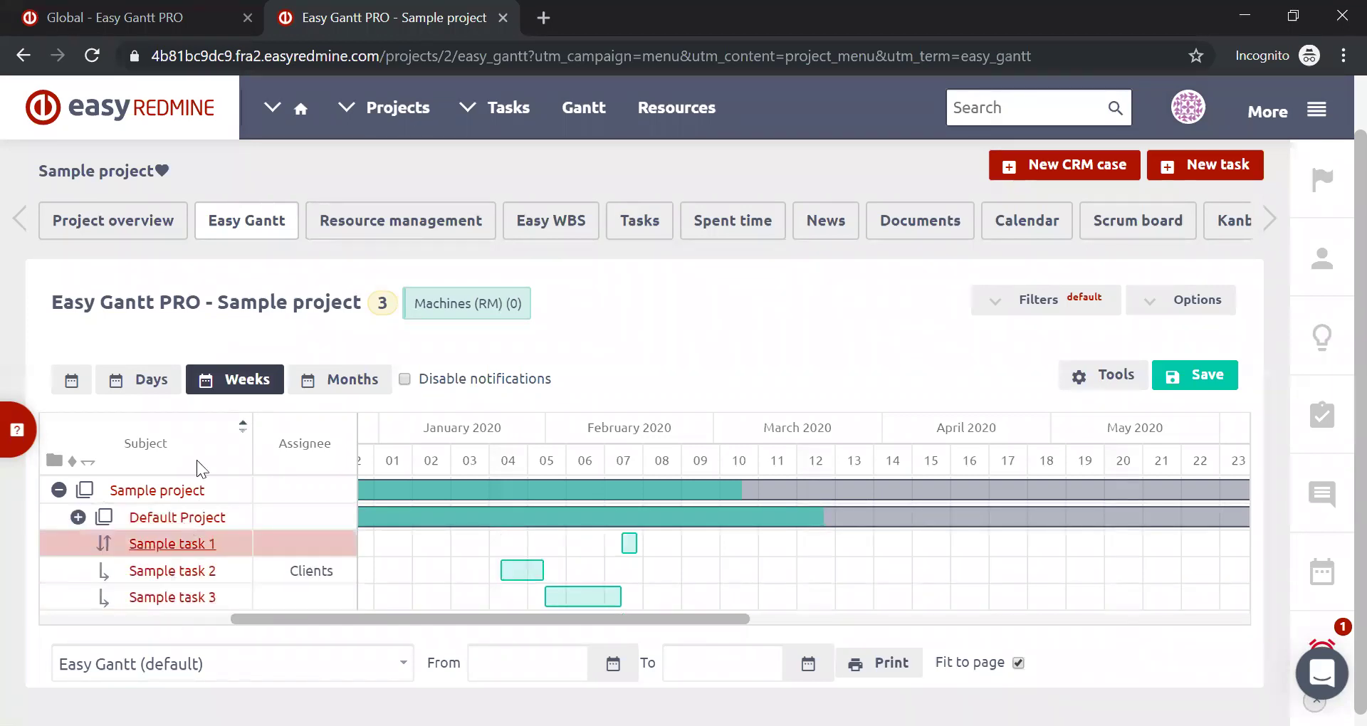
click(241, 425)
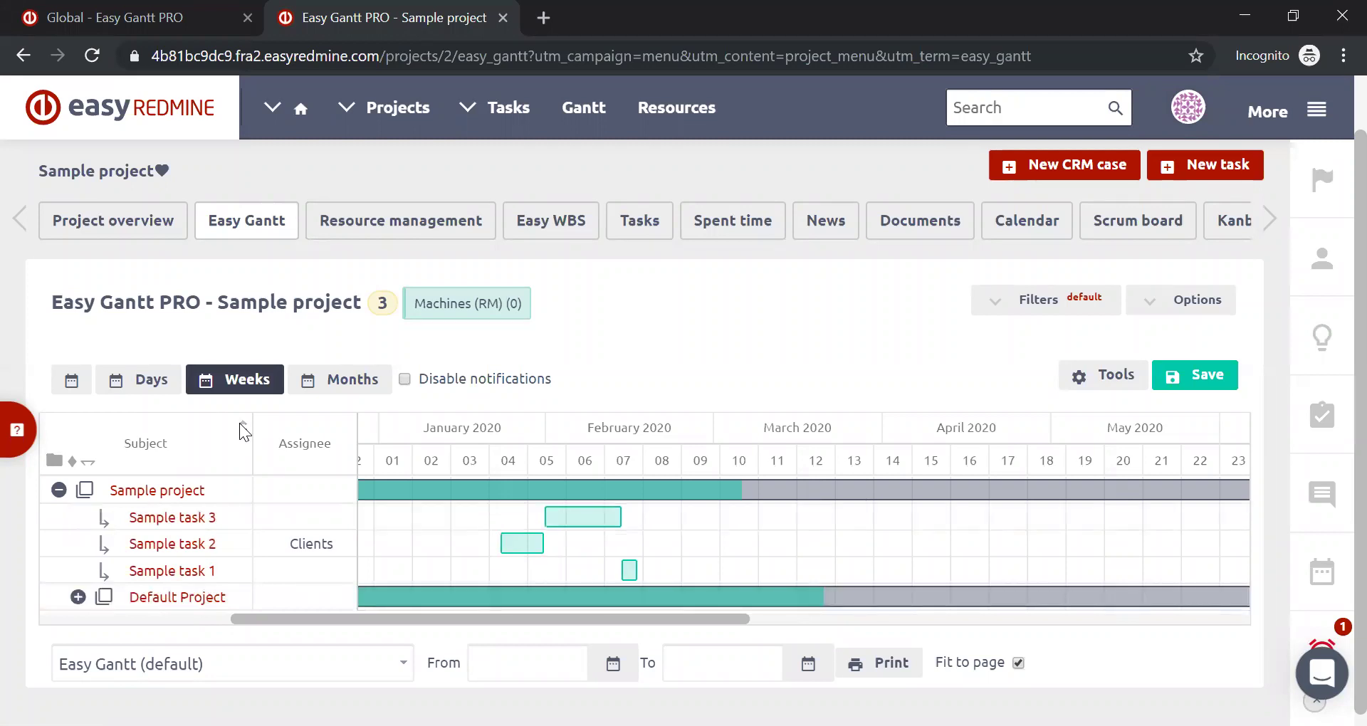
click(240, 424)
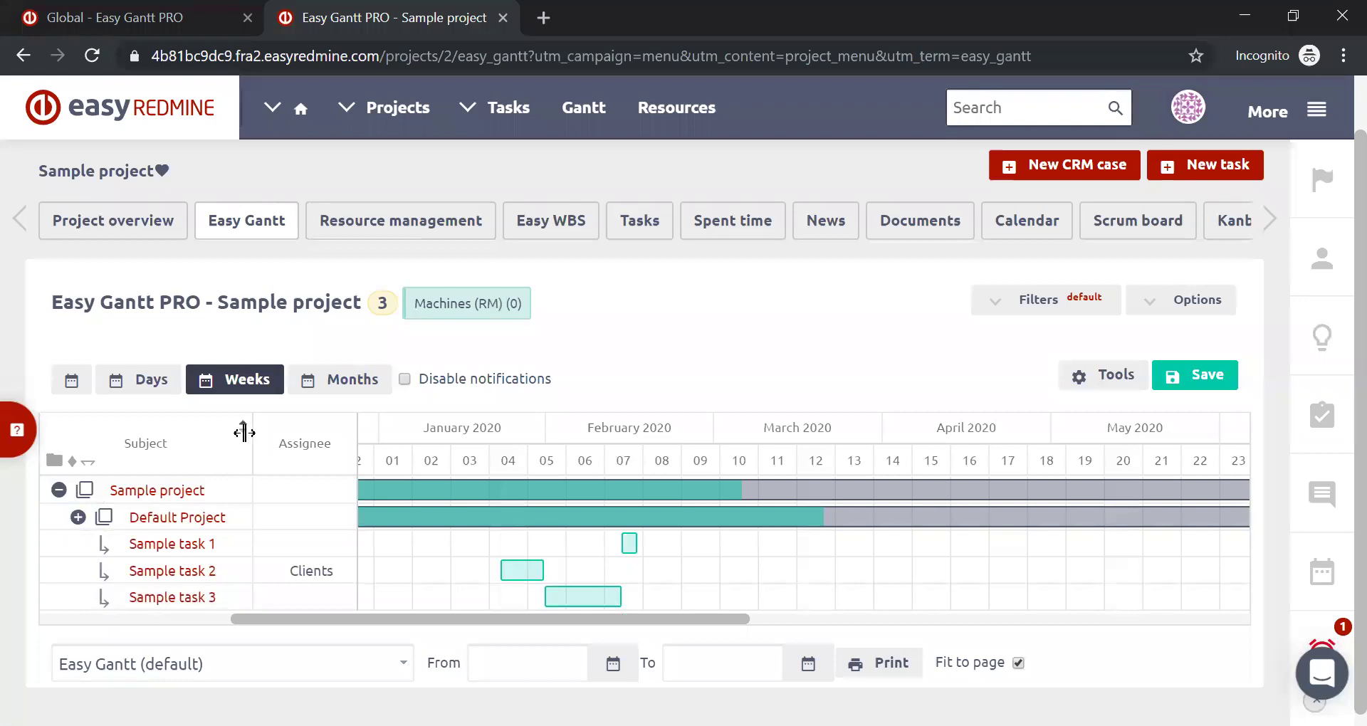
click(241, 427)
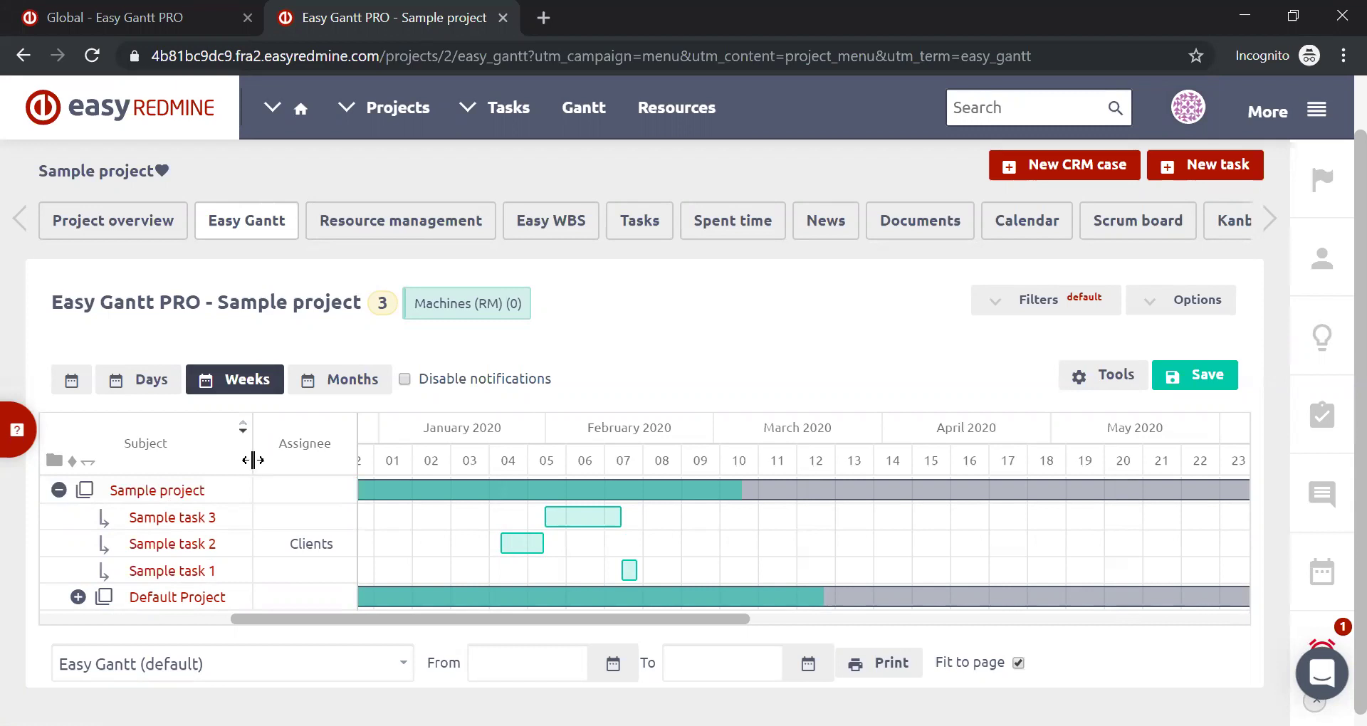
Step: Extend Sample task 1 to about four weeks and move Sample tasks 3 and 1 to start together with Sample task 2 in week 04
mouse_move(548, 556)
drag(594, 517, 551, 522)
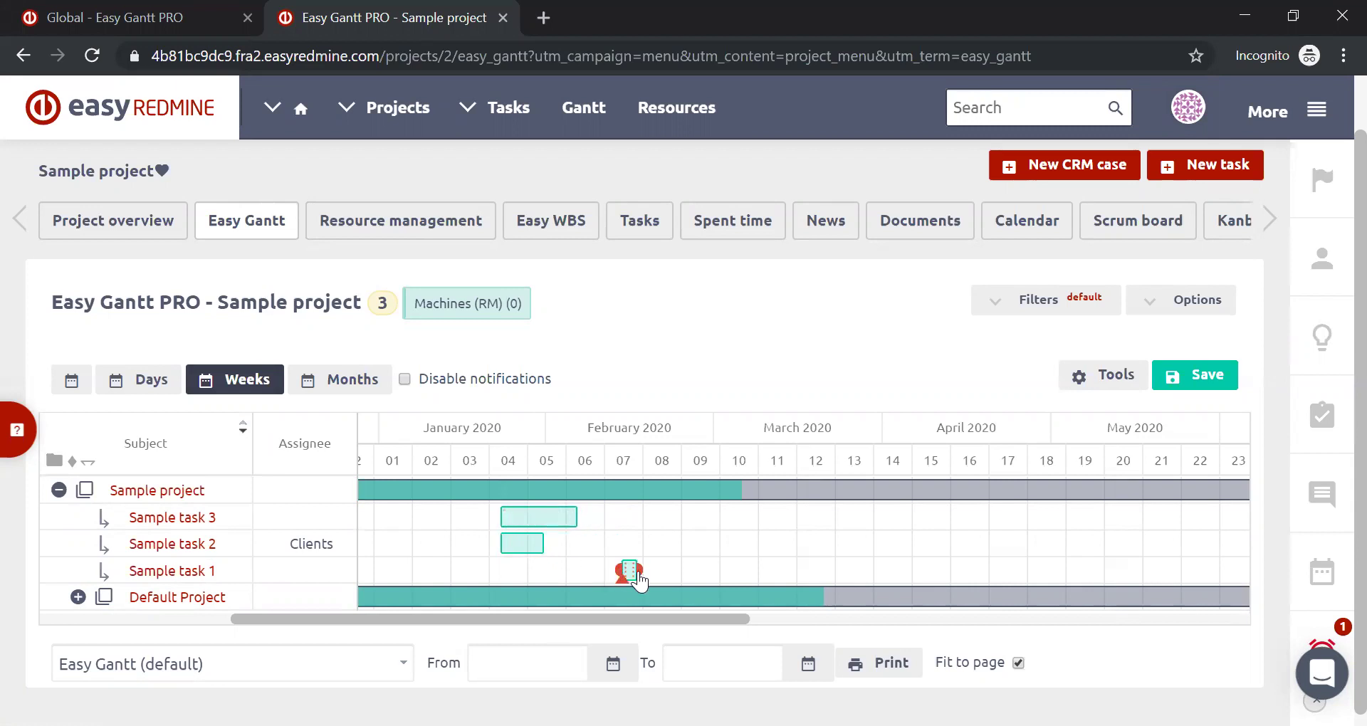
click(631, 570)
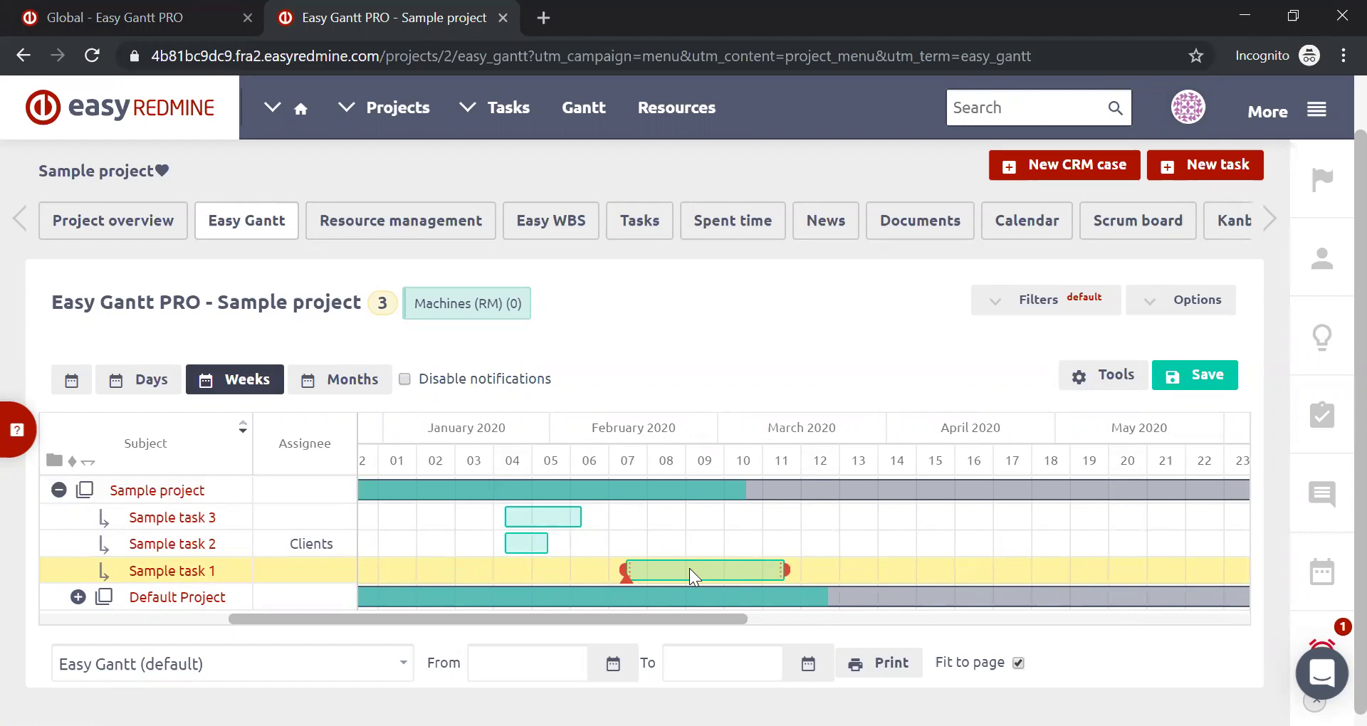
drag(689, 568, 568, 575)
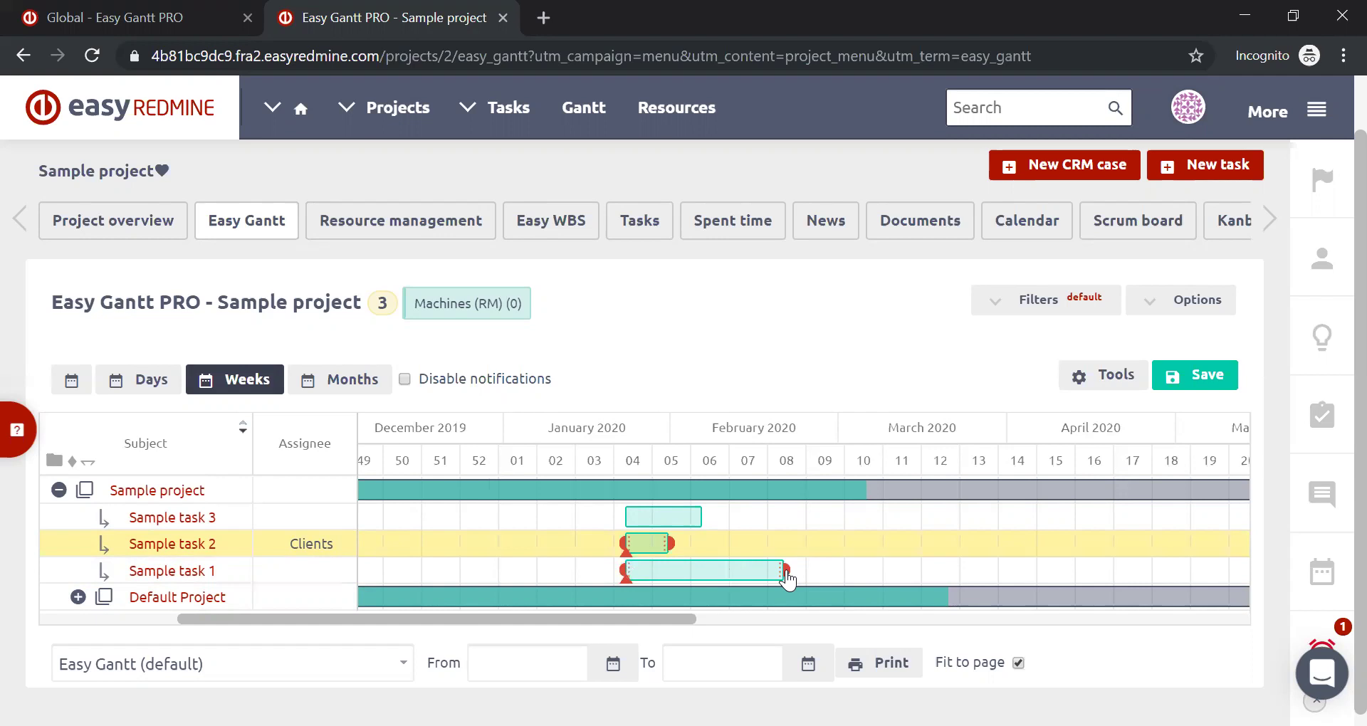
Step: Link the end of Sample task 1 to Sample task 2 and the end of Sample task 2 to Sample task 3, and save the changes
drag(787, 578, 621, 545)
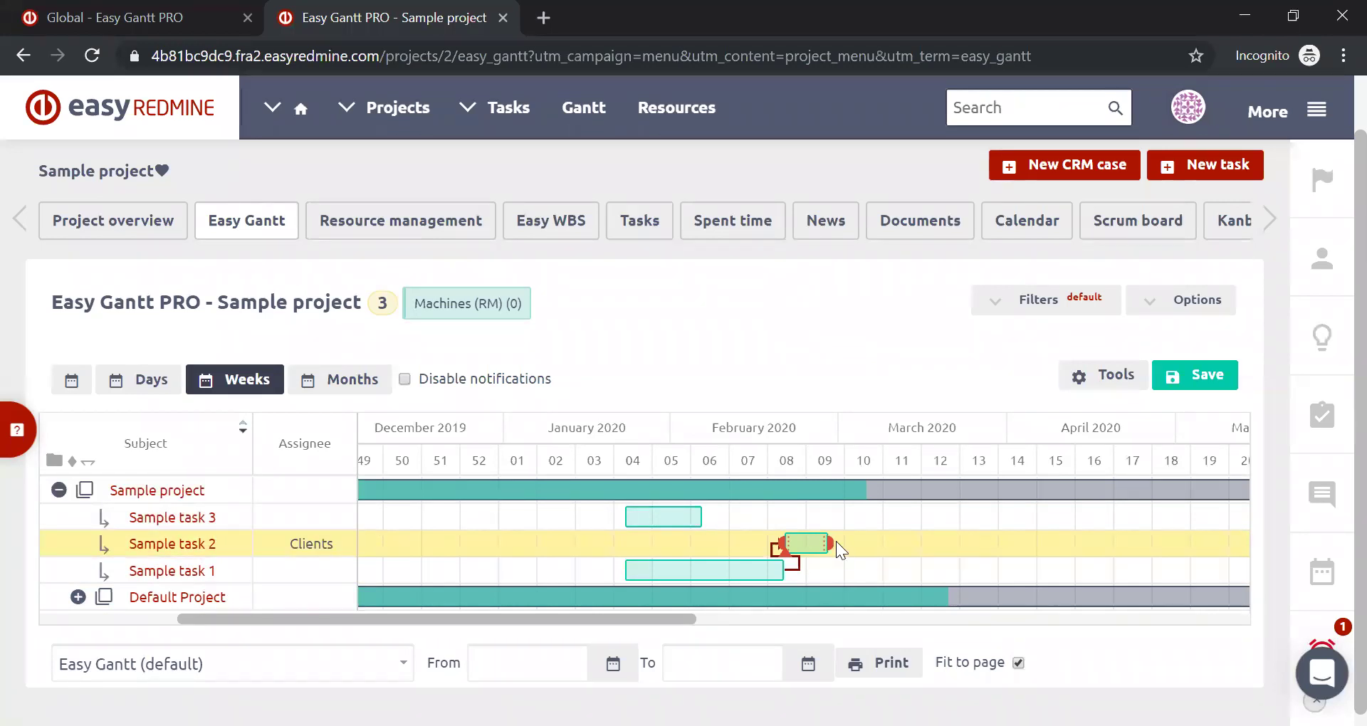
drag(830, 545, 619, 525)
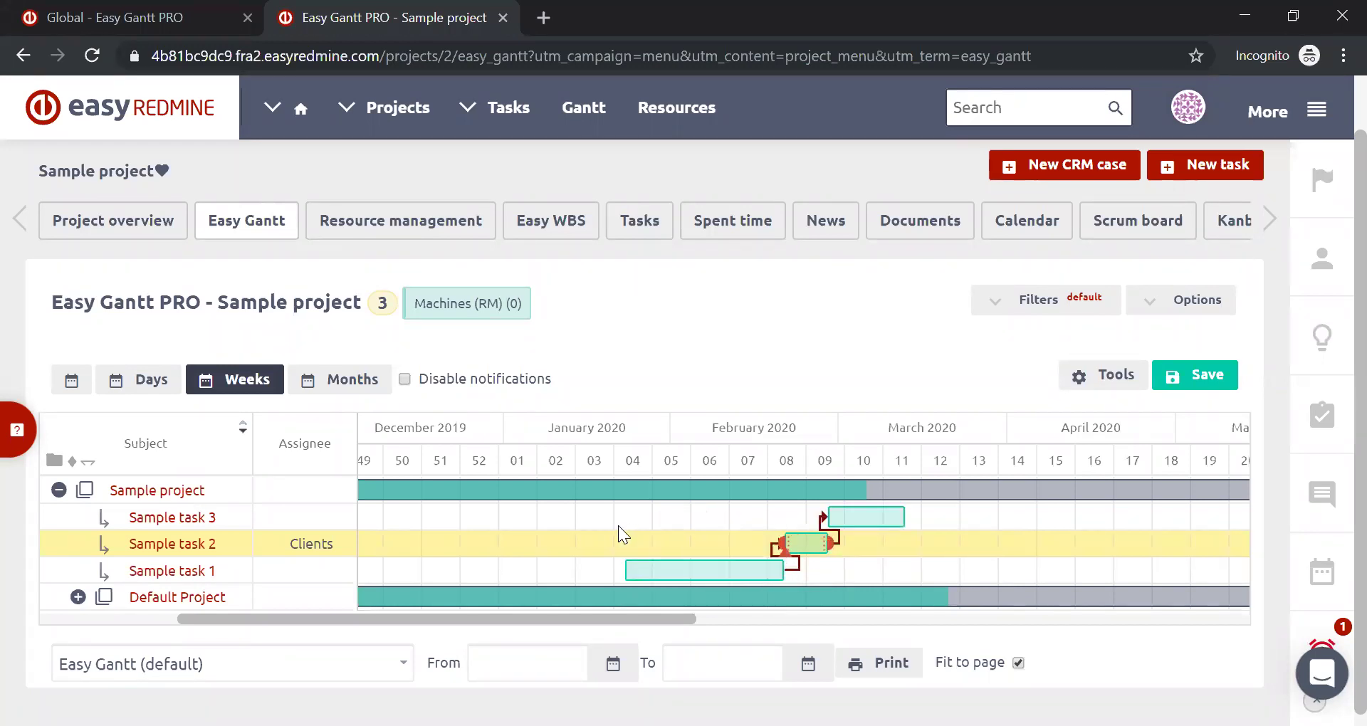
click(1210, 377)
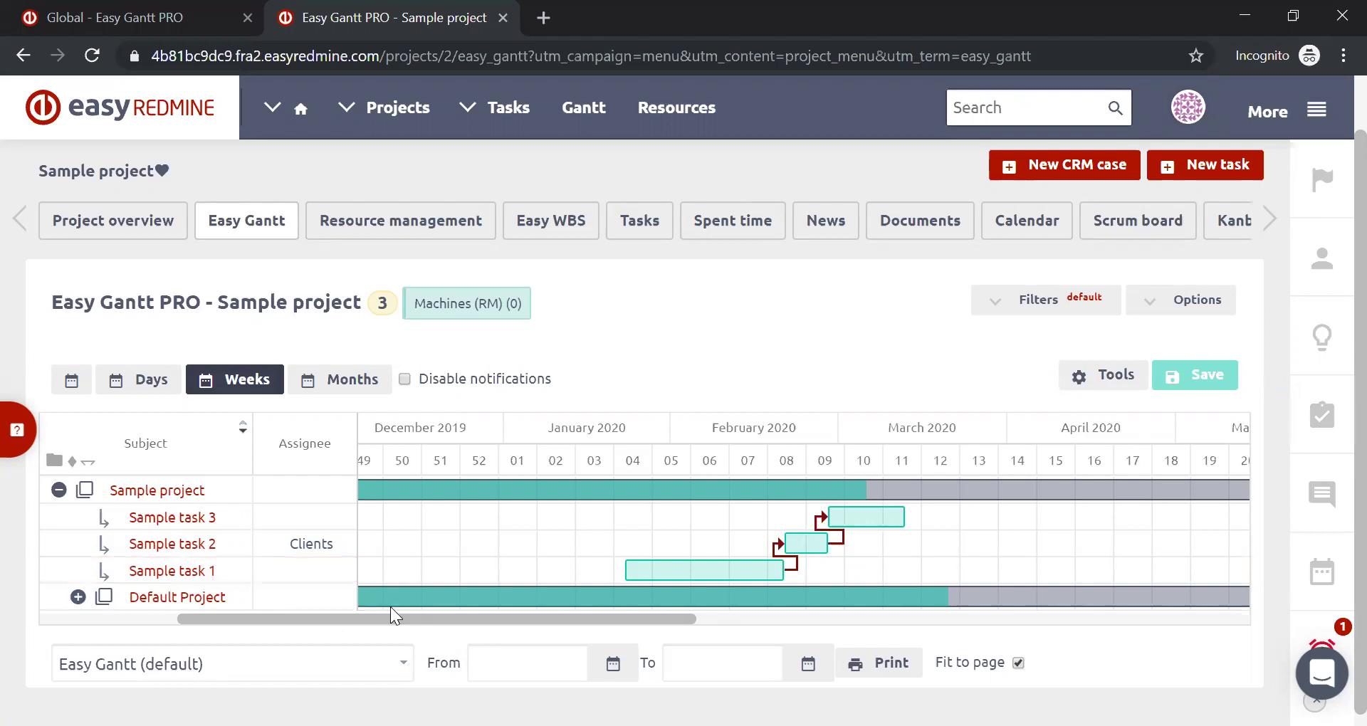
Step: Move Sample task 1 to start in week 06, shifting its linked tasks along, and save the new schedule
mouse_move(691, 578)
drag(683, 569, 742, 584)
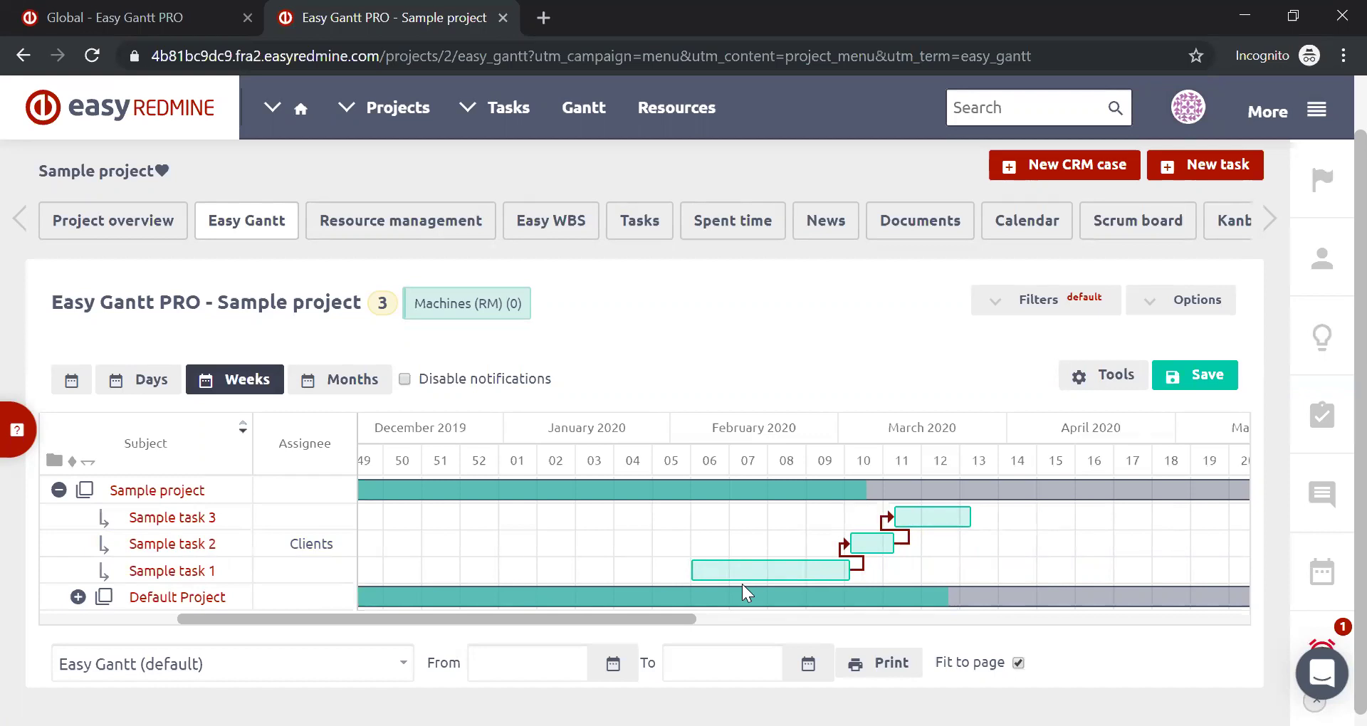
click(1199, 377)
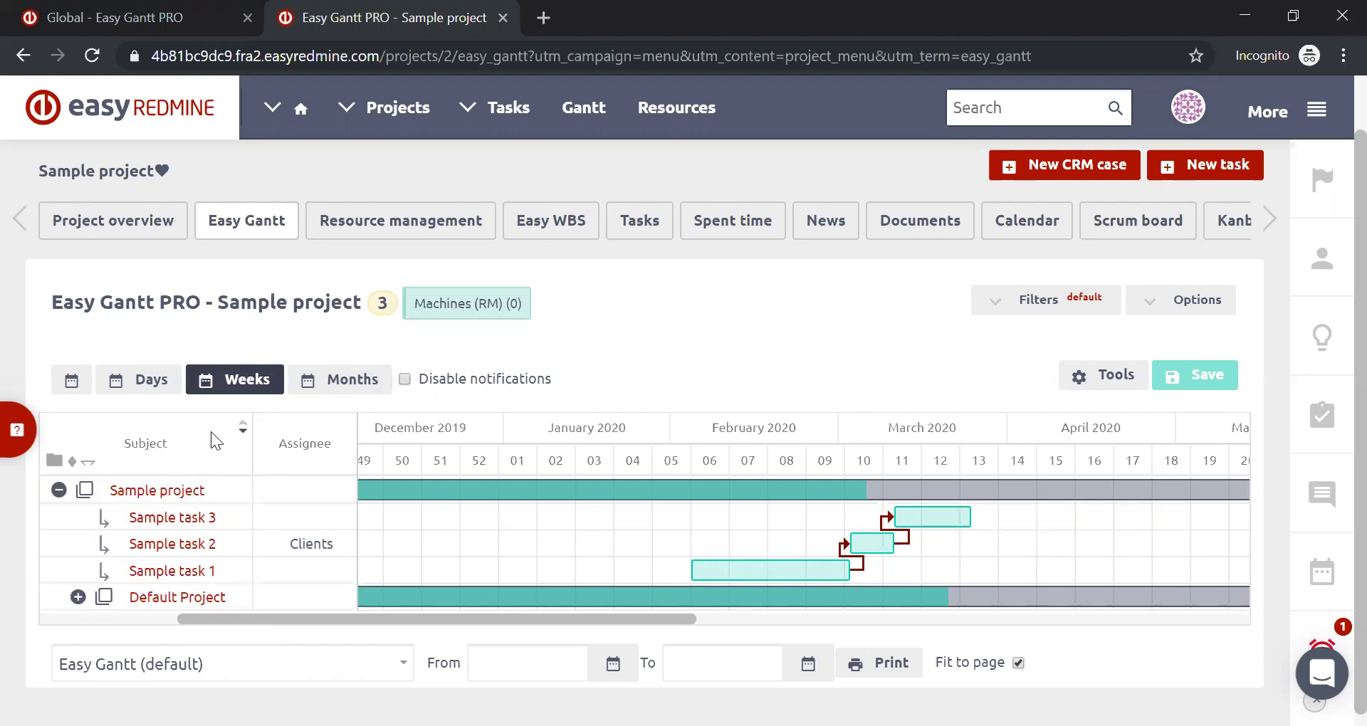
Step: Sort the tasks by assignee, and add and apply the % Done, Due date and Priority columns in Sample project's Gantt
click(342, 434)
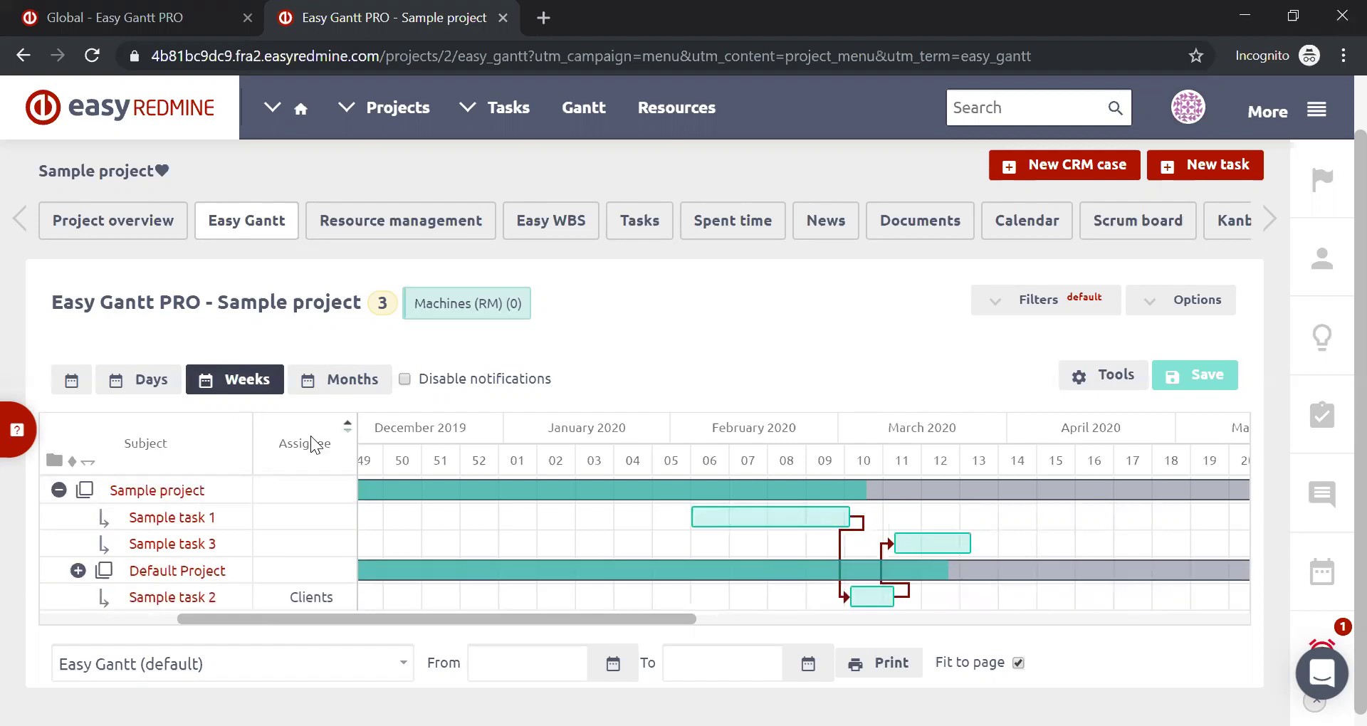
click(1201, 310)
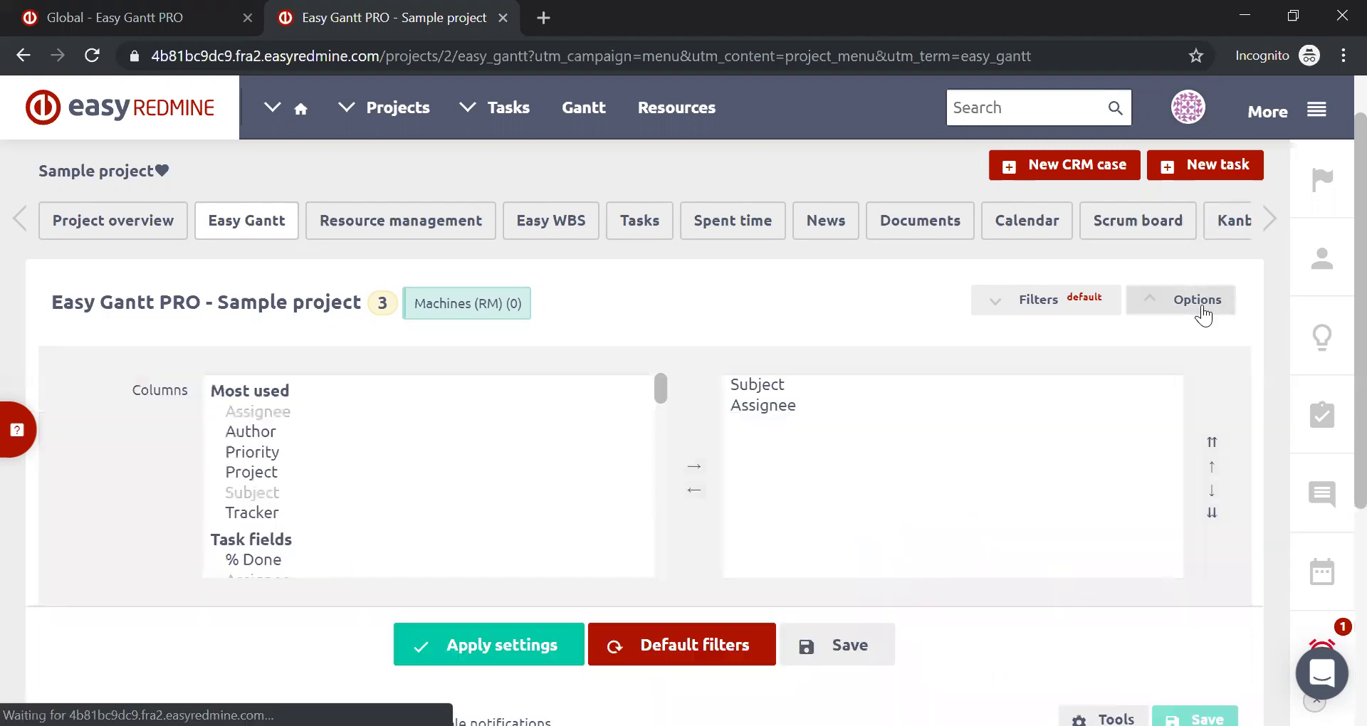
scroll(259, 471, down, 2)
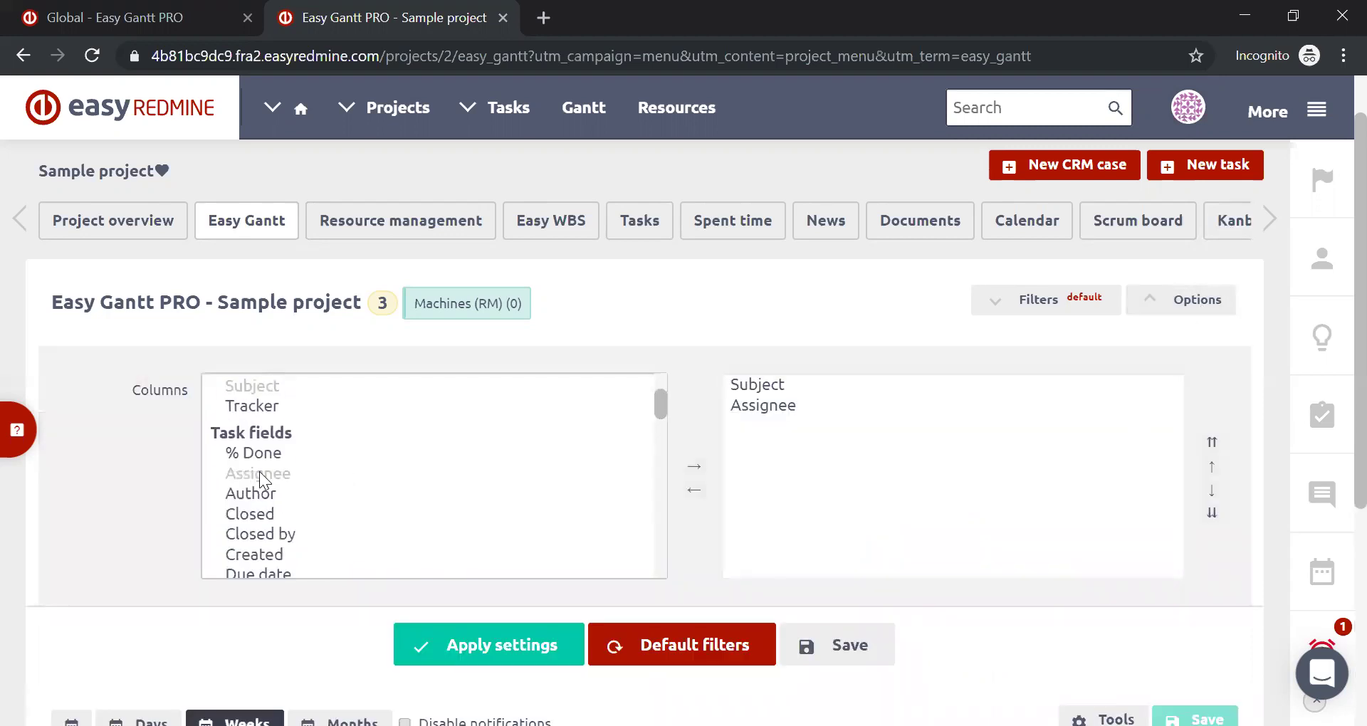
click(255, 453)
click(692, 465)
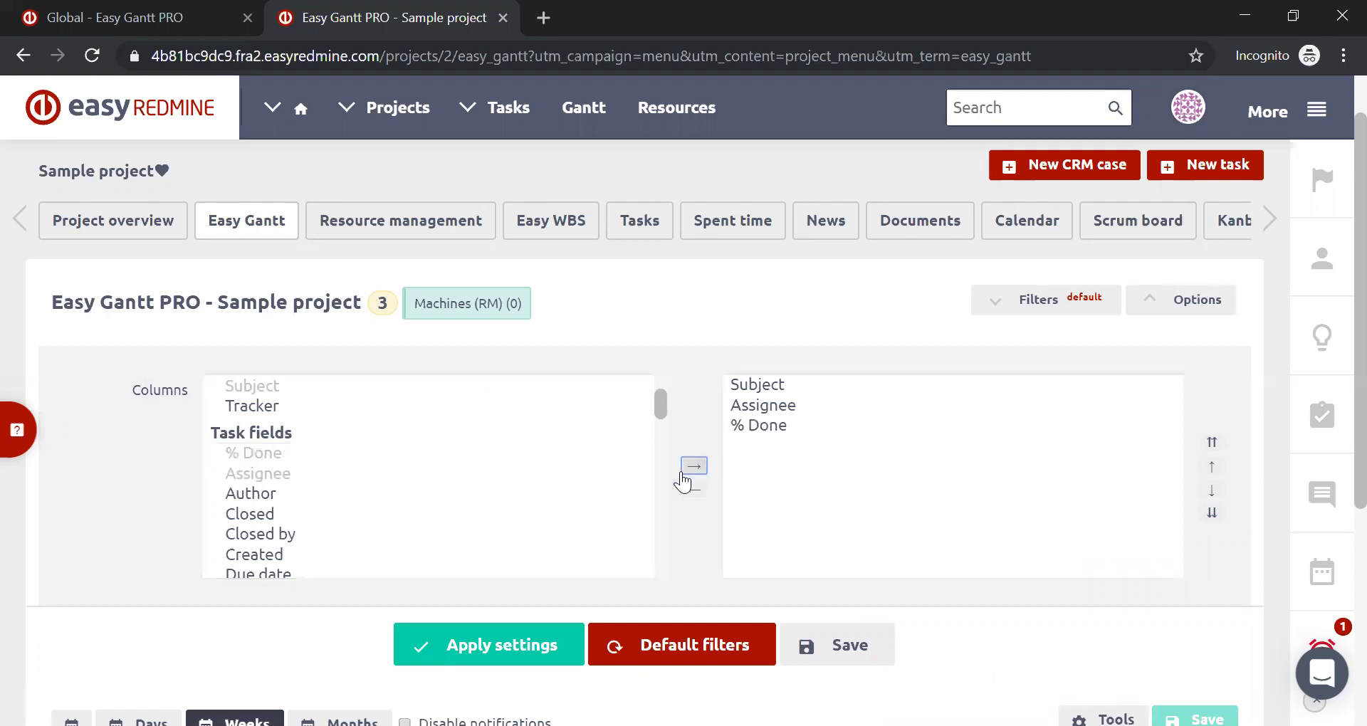
scroll(249, 474, down, 2)
click(275, 469)
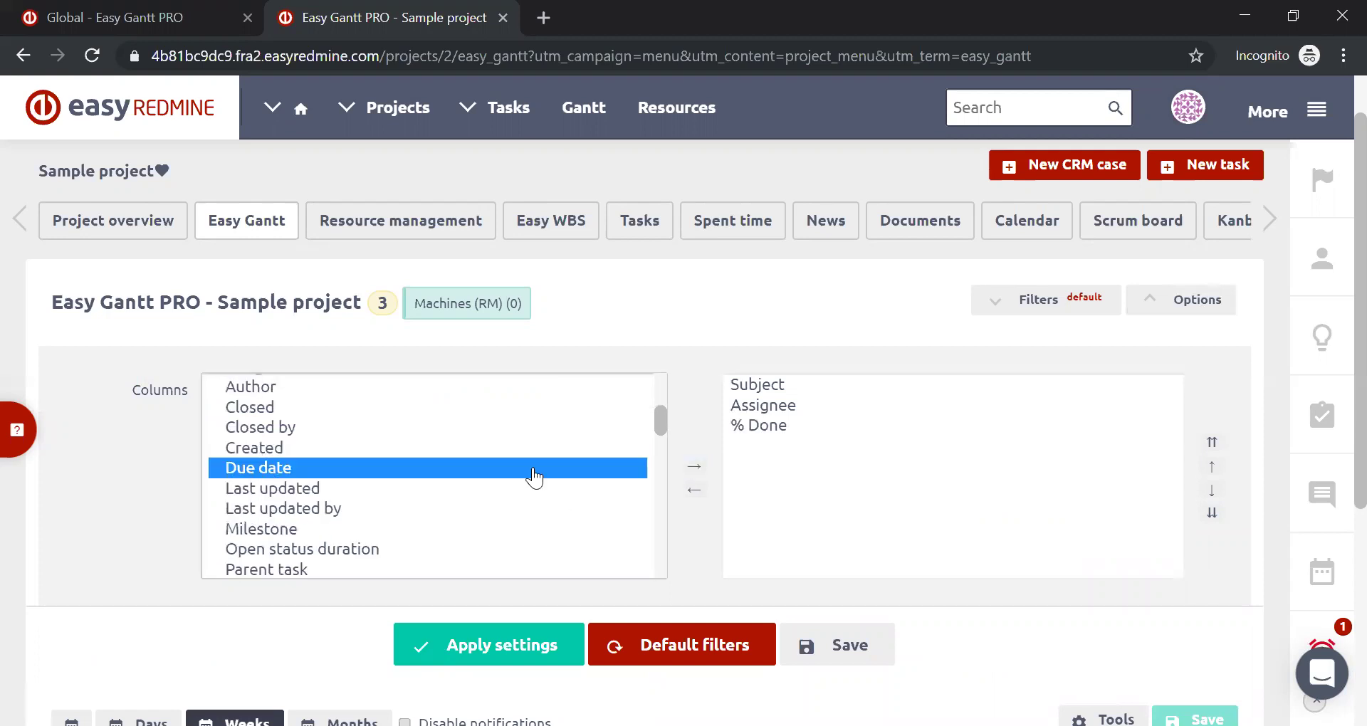
click(693, 470)
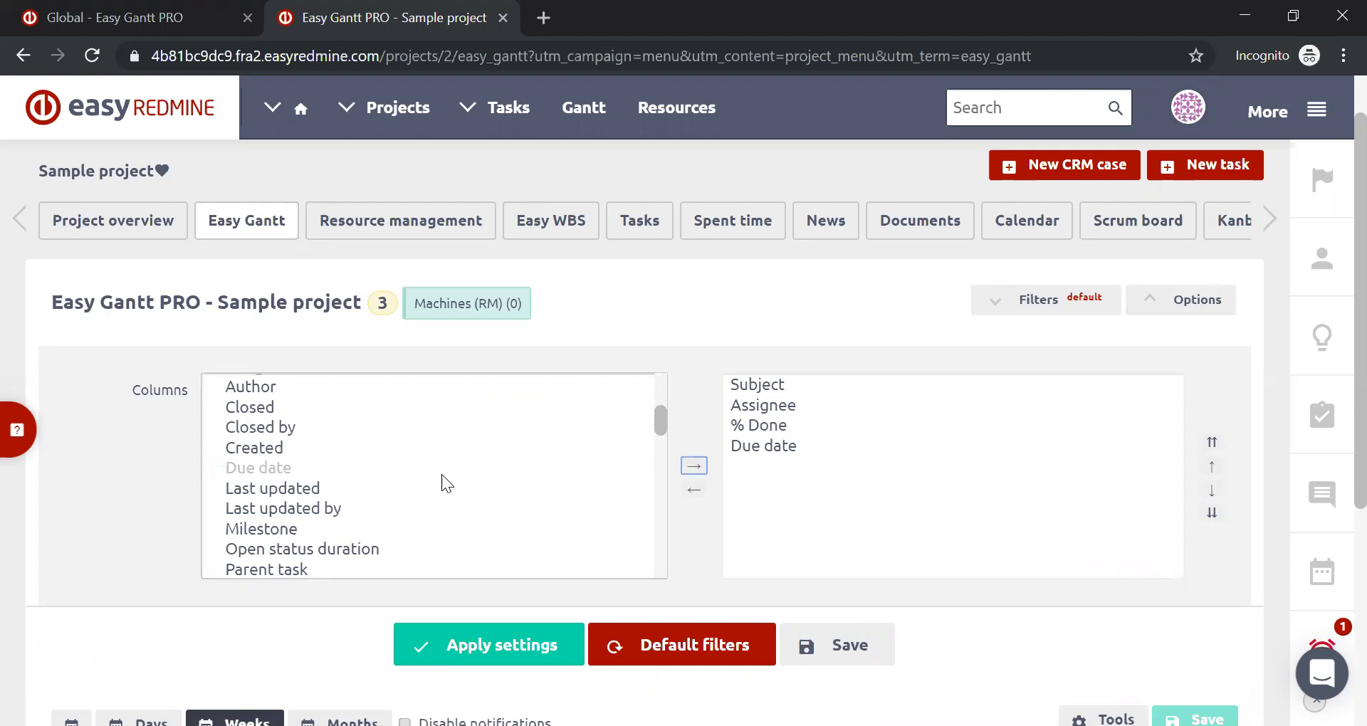
scroll(441, 474, down, 2)
click(279, 488)
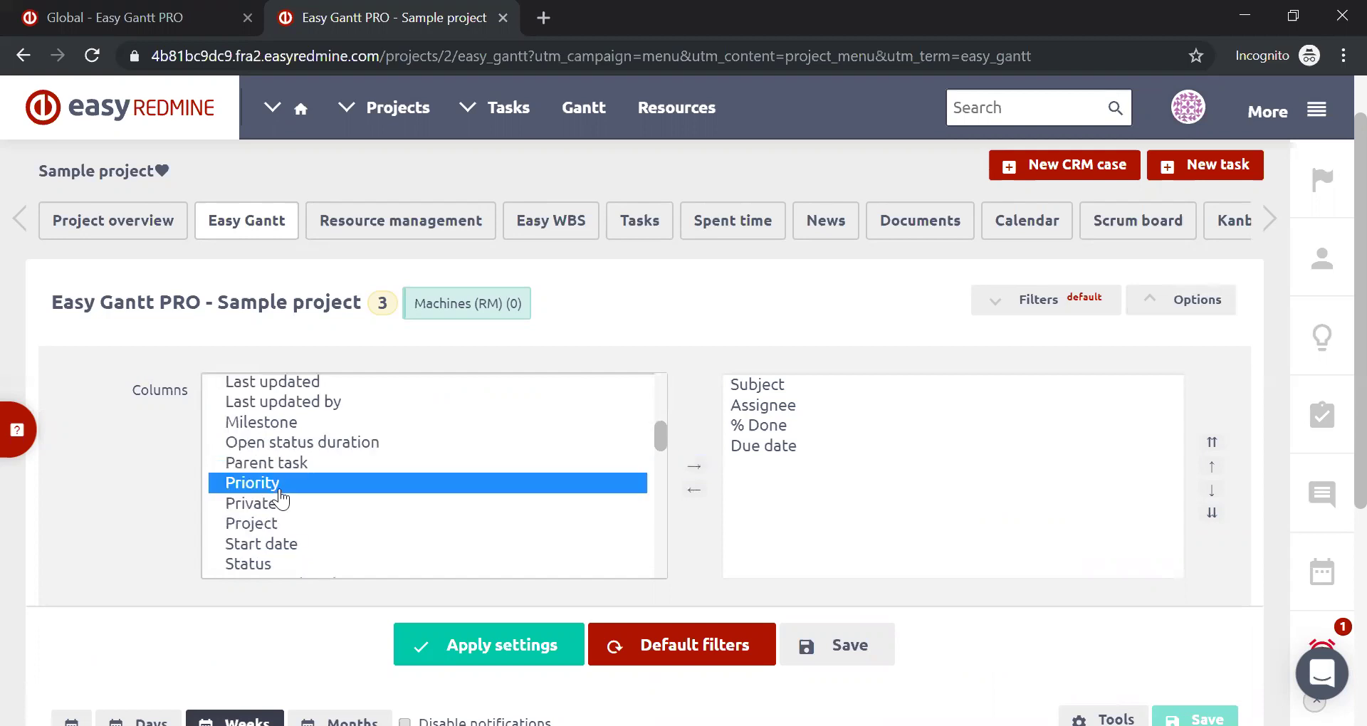
click(695, 470)
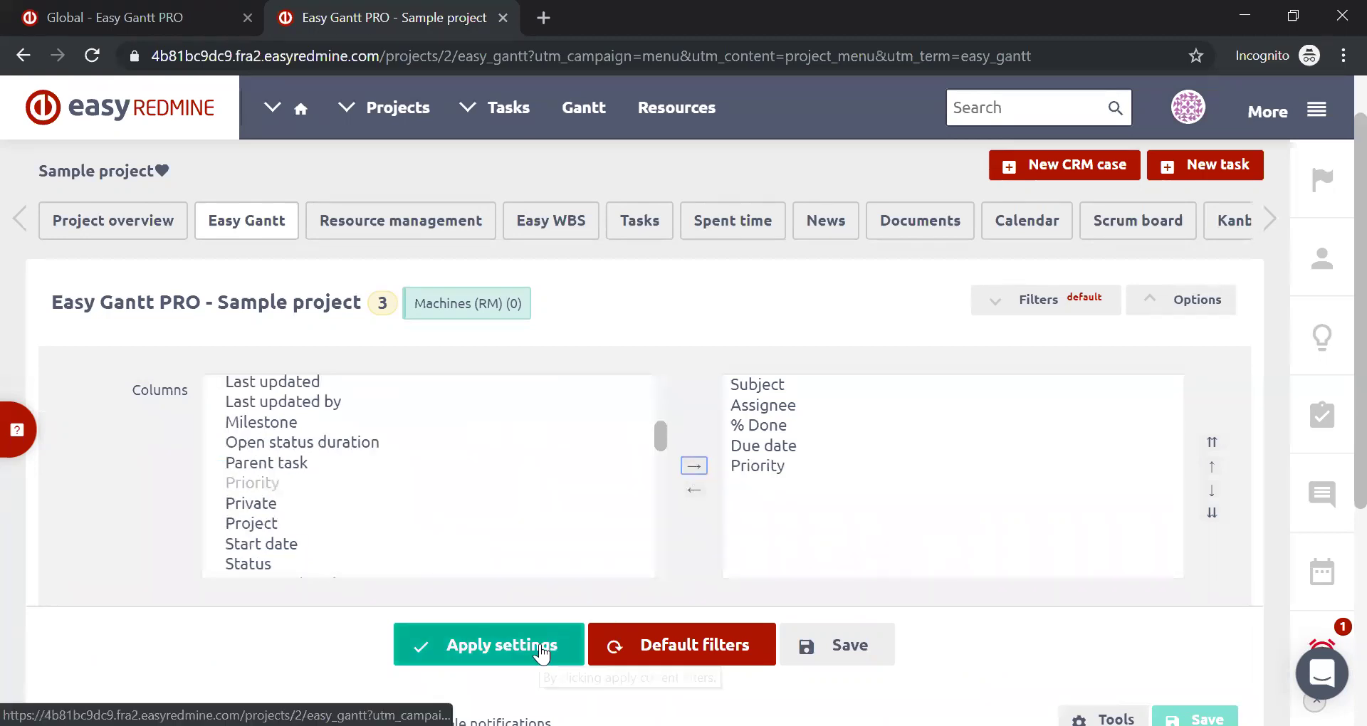
click(812, 651)
click(503, 654)
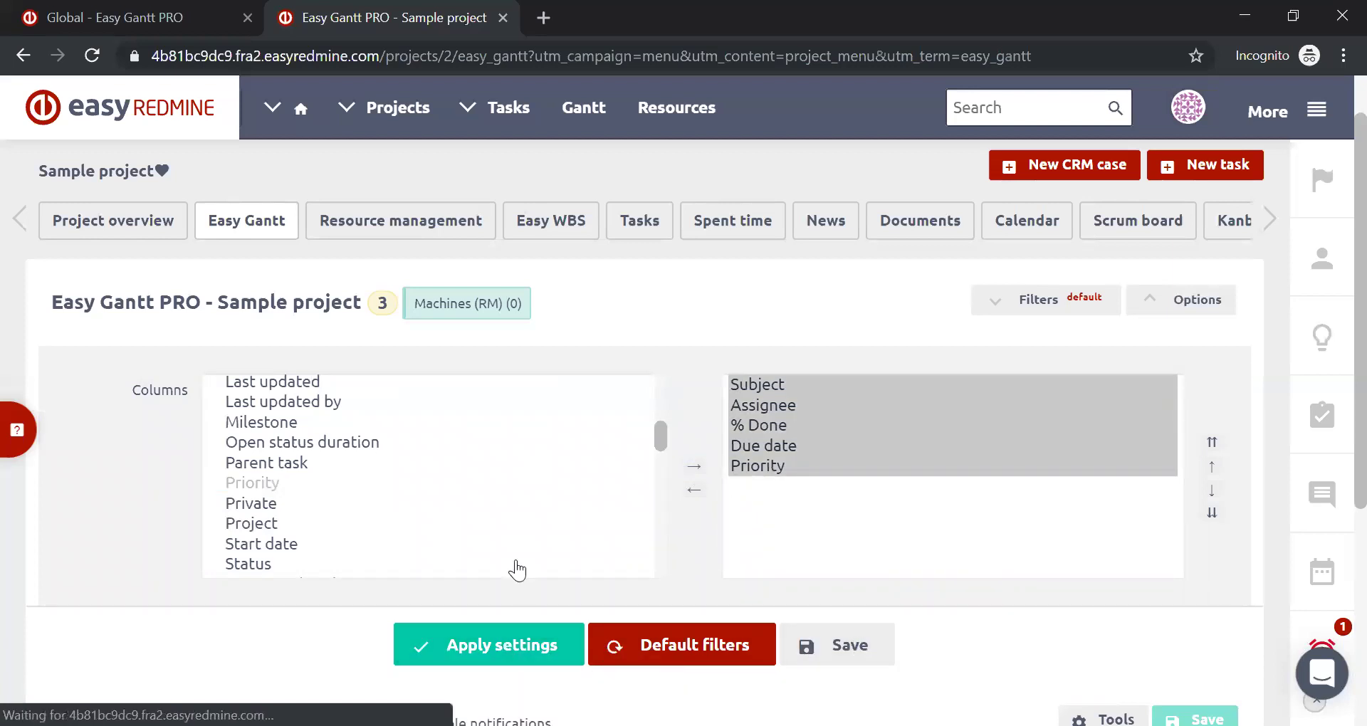
click(474, 651)
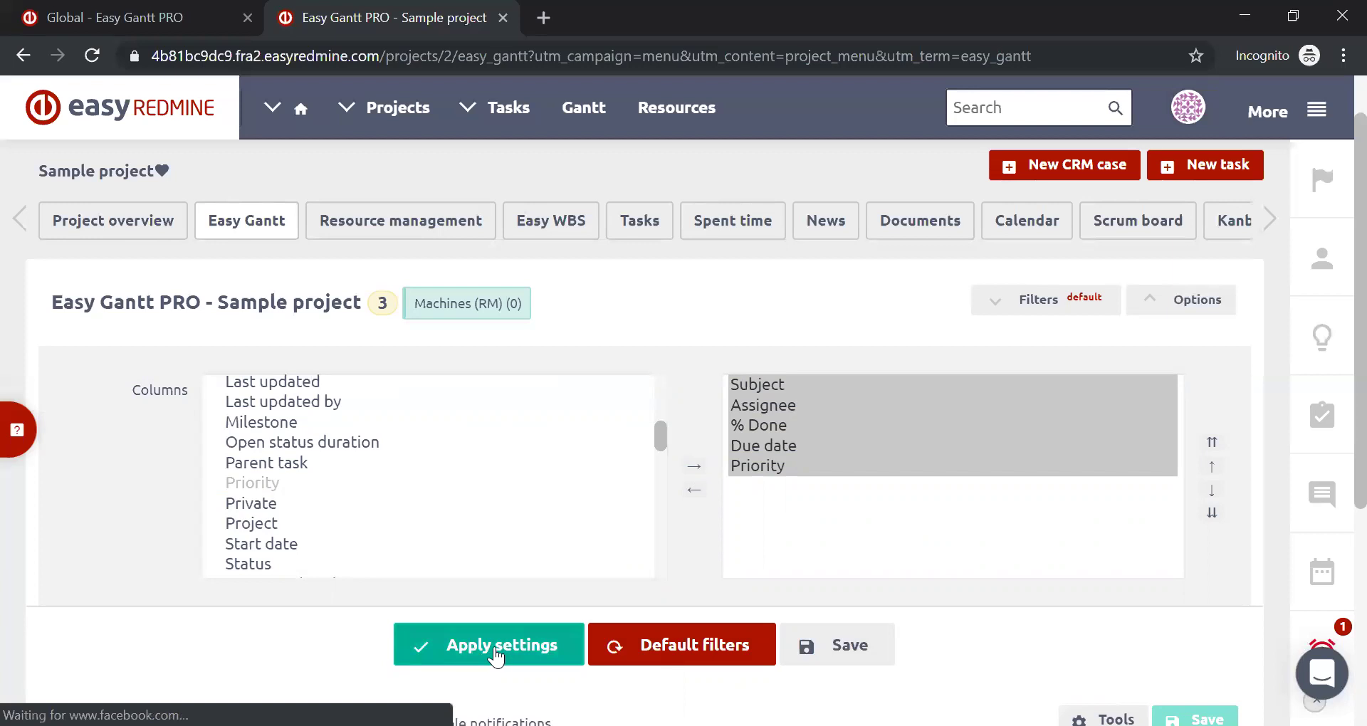
scroll(951, 599, down, 3)
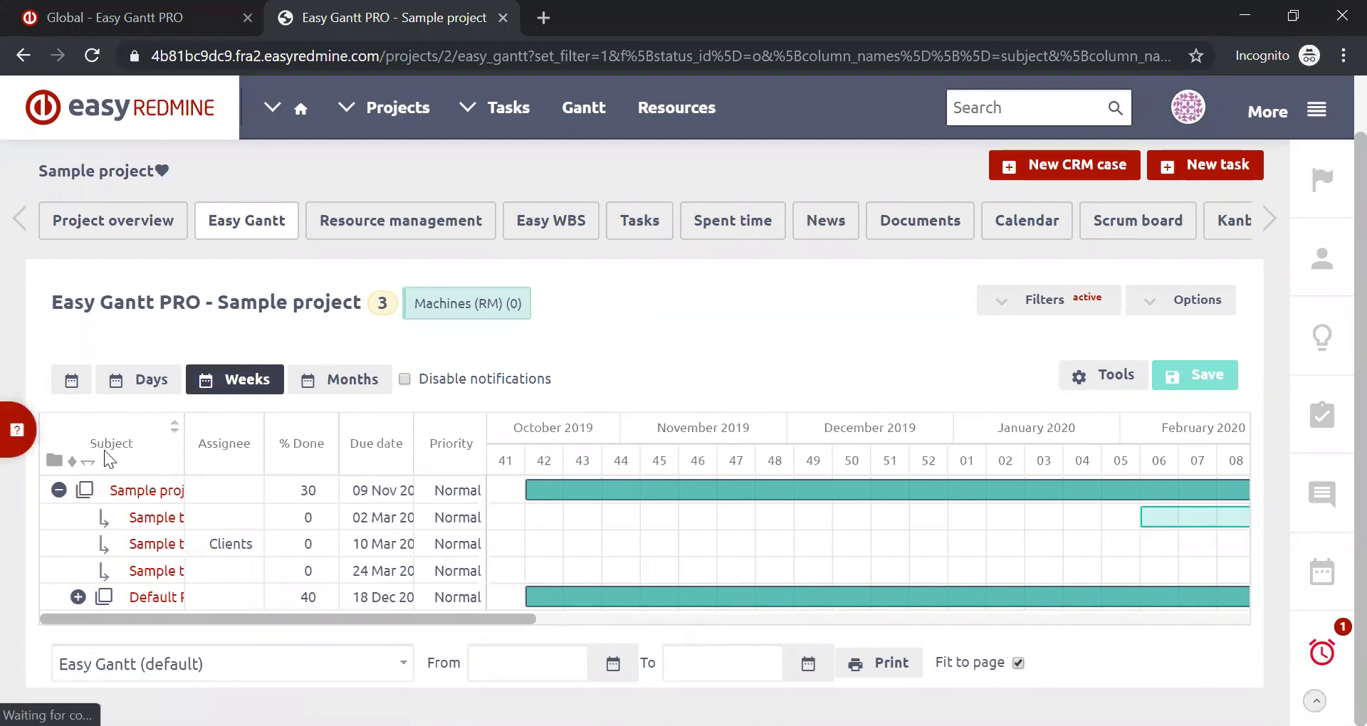
Step: Widen the Subject column to show the full task names and try sorting the tasks by subject, assignee and % Done
click(173, 422)
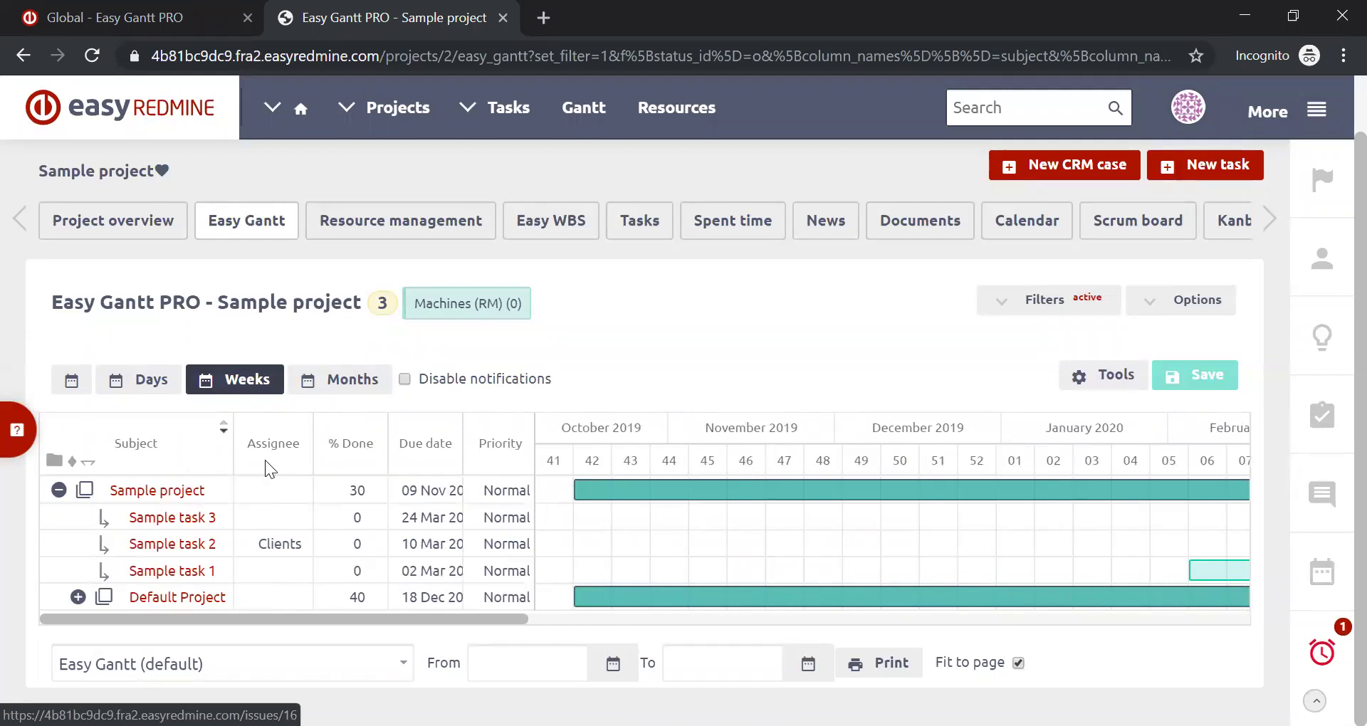
click(304, 431)
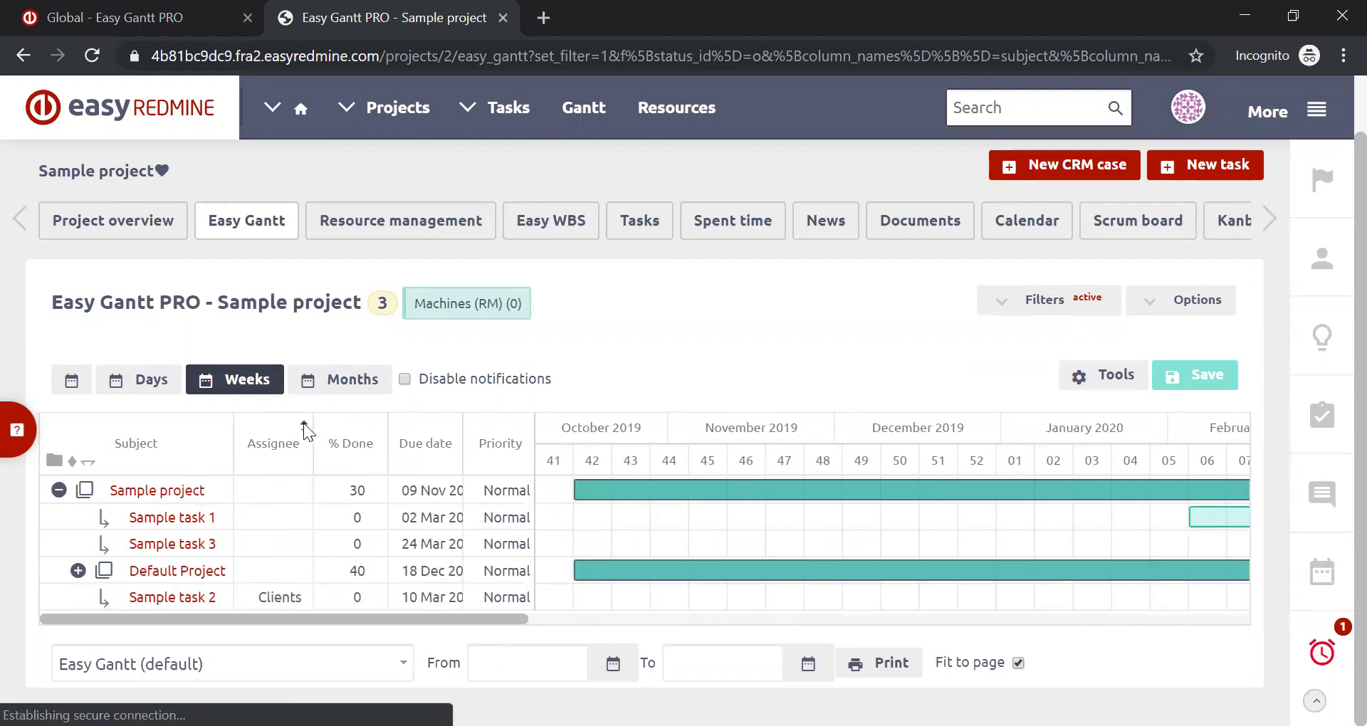
click(303, 423)
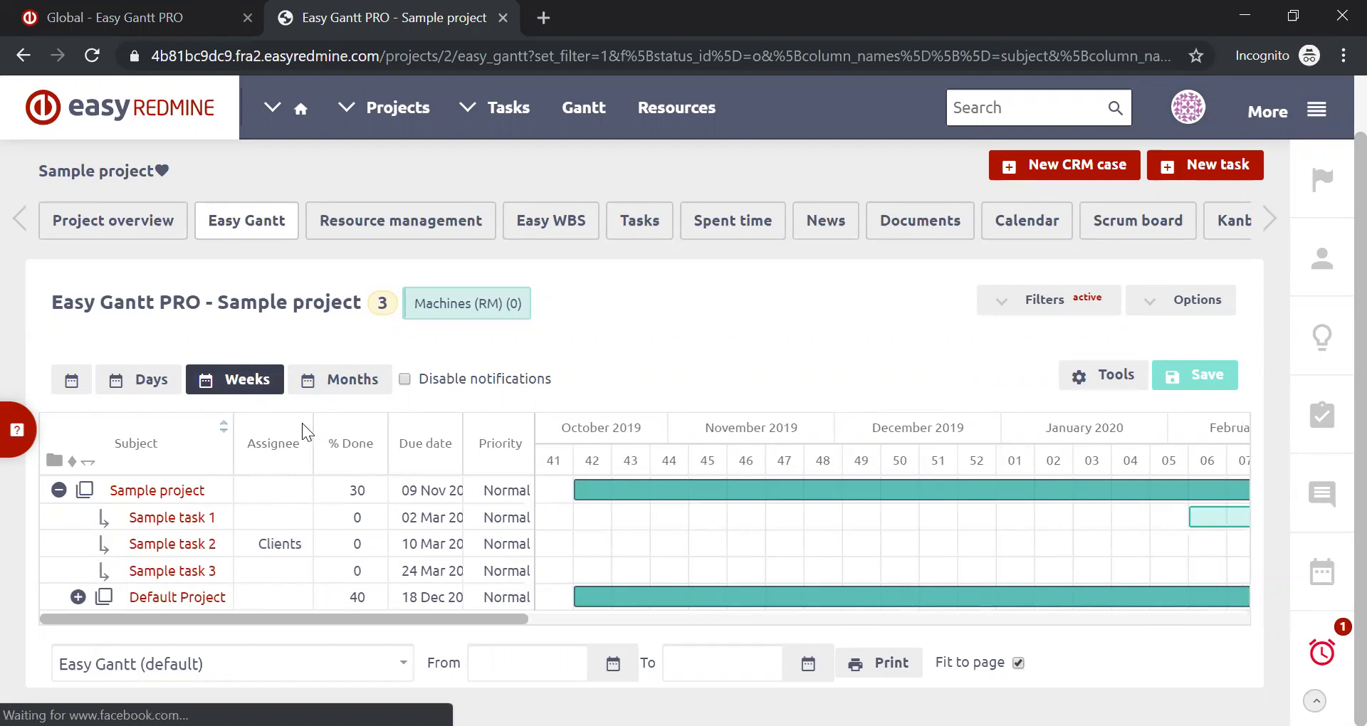
click(348, 449)
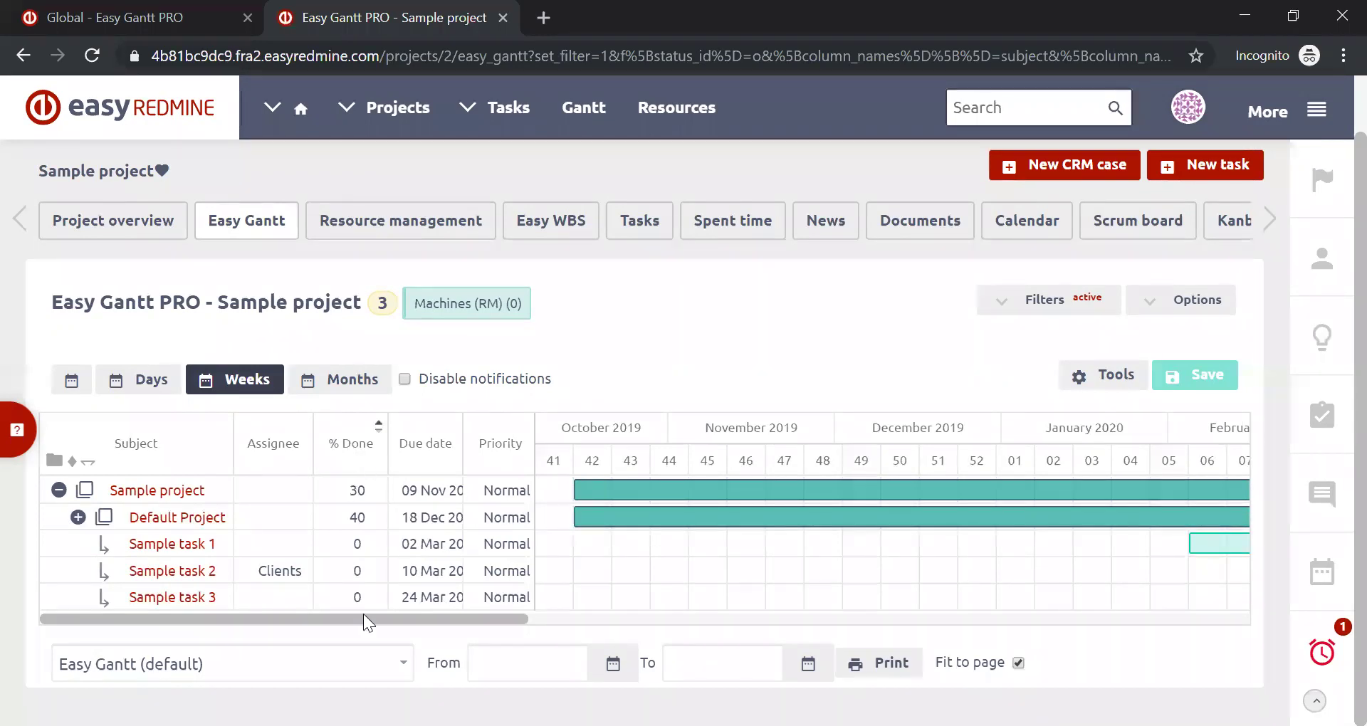
click(380, 429)
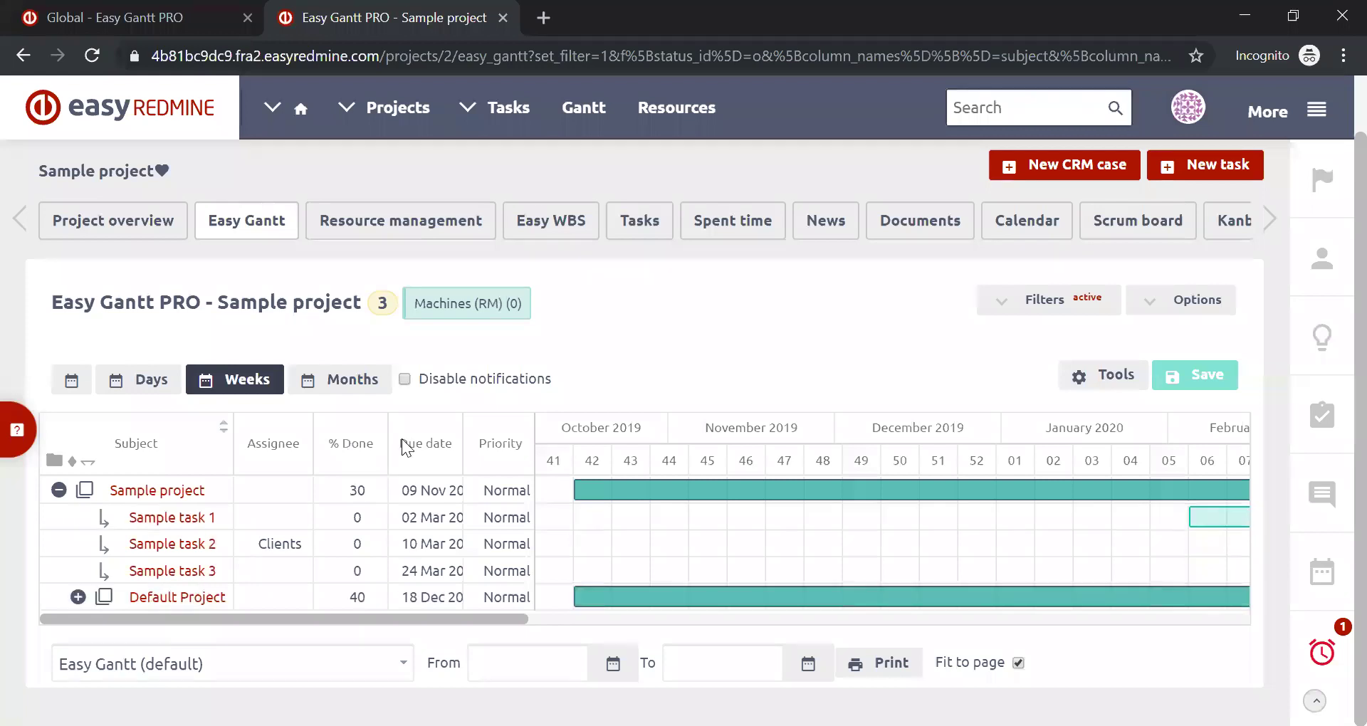
Step: Sort the tasks by due date with the latest first, and widen the Due date column to show the full dates
click(452, 424)
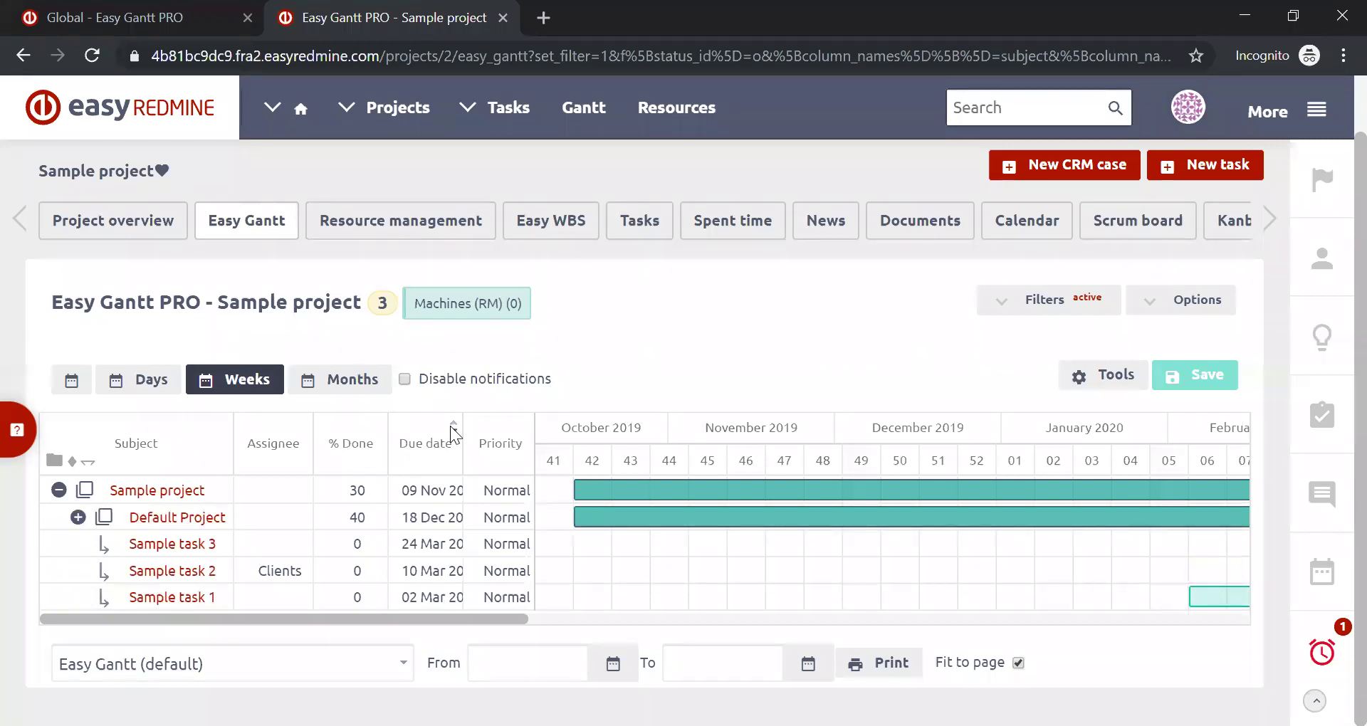
drag(464, 425, 513, 430)
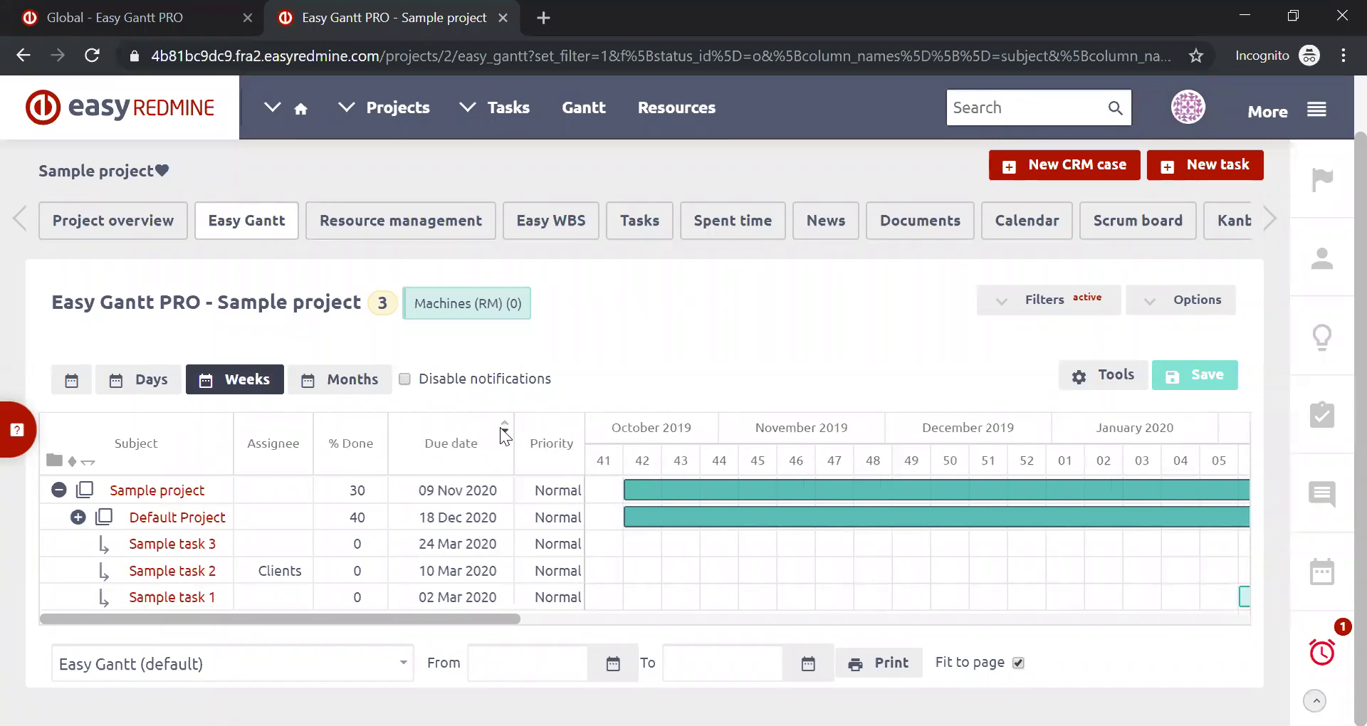
Step: Clear the due date sorting so the tasks return to their default order
click(502, 423)
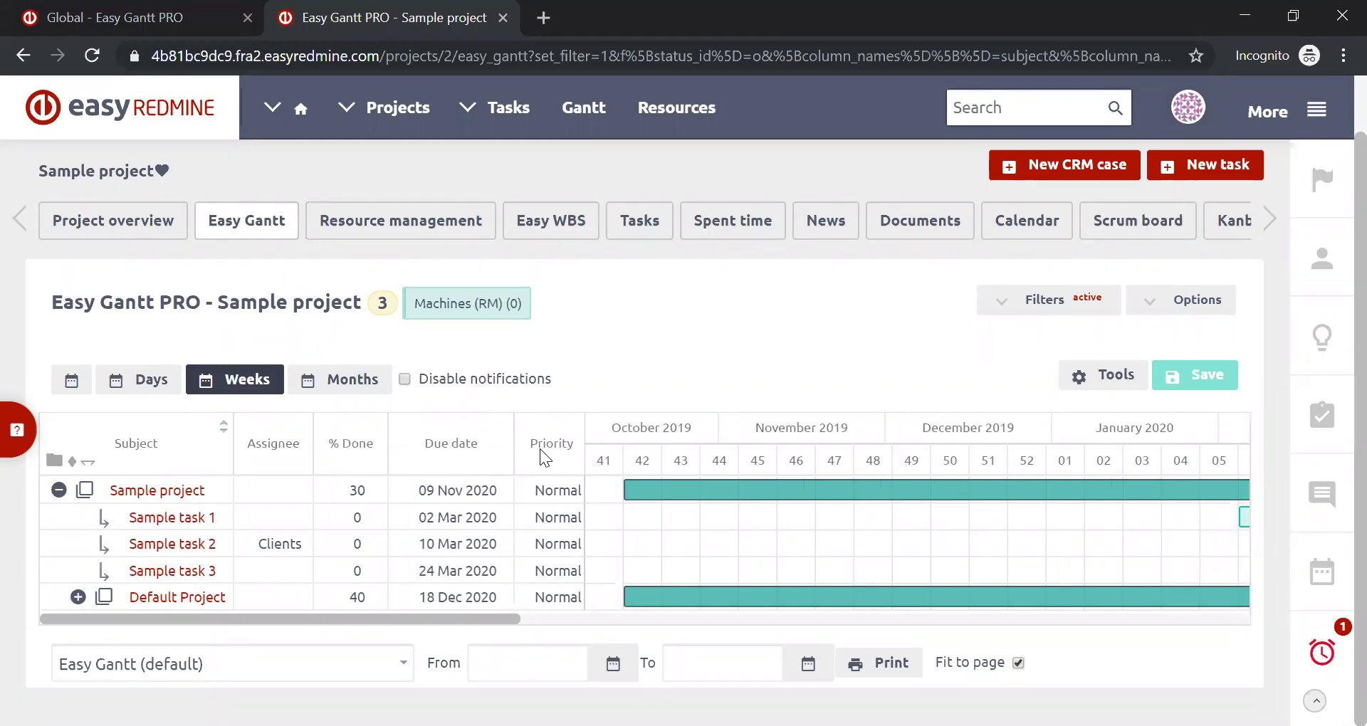
Step: Look through the columns available for the project Gantt, from task fields and time entries down to the project custom fields
click(1187, 301)
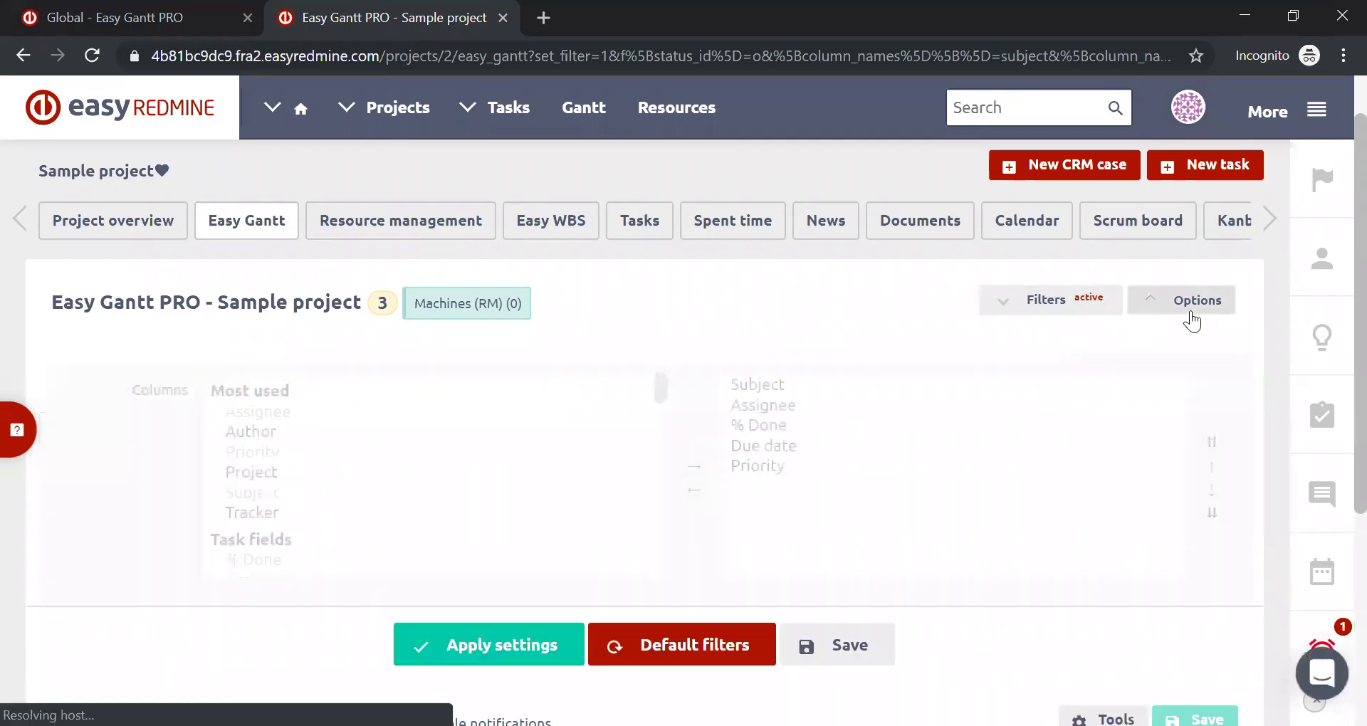
scroll(466, 449, down, 3)
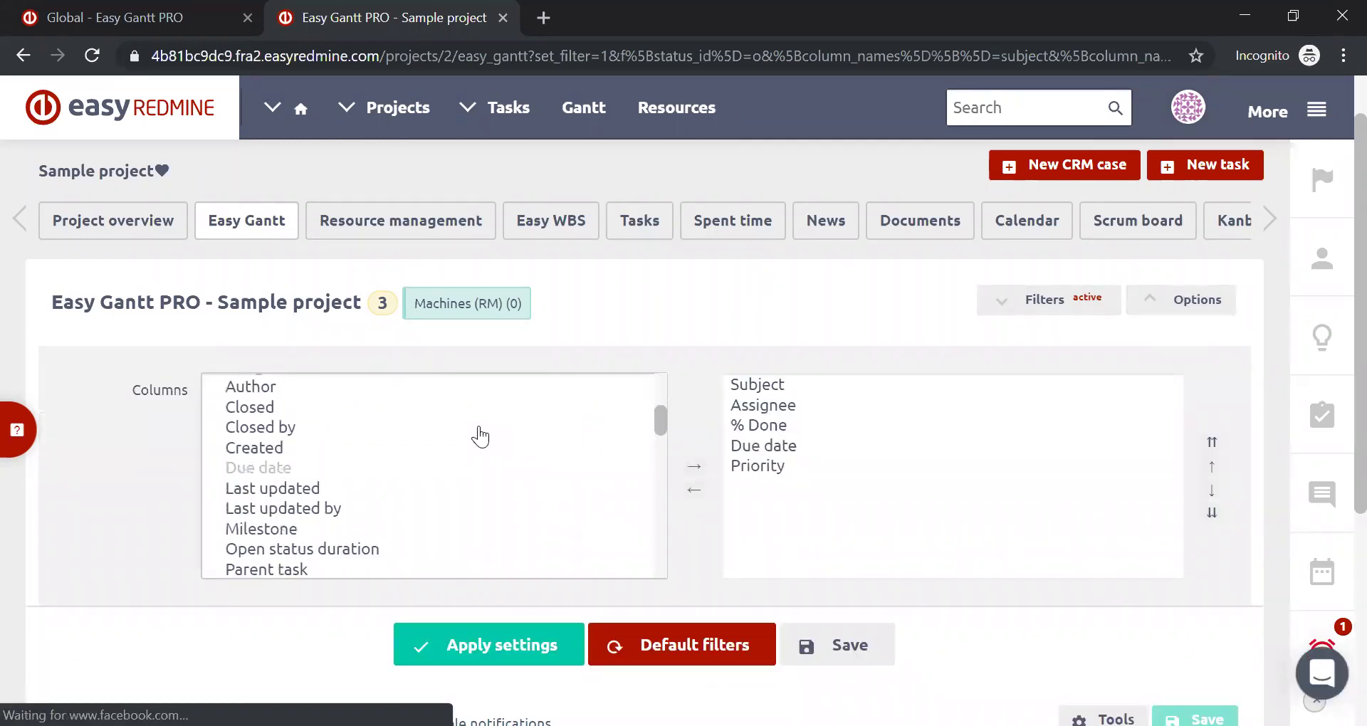
scroll(466, 443, down, 2)
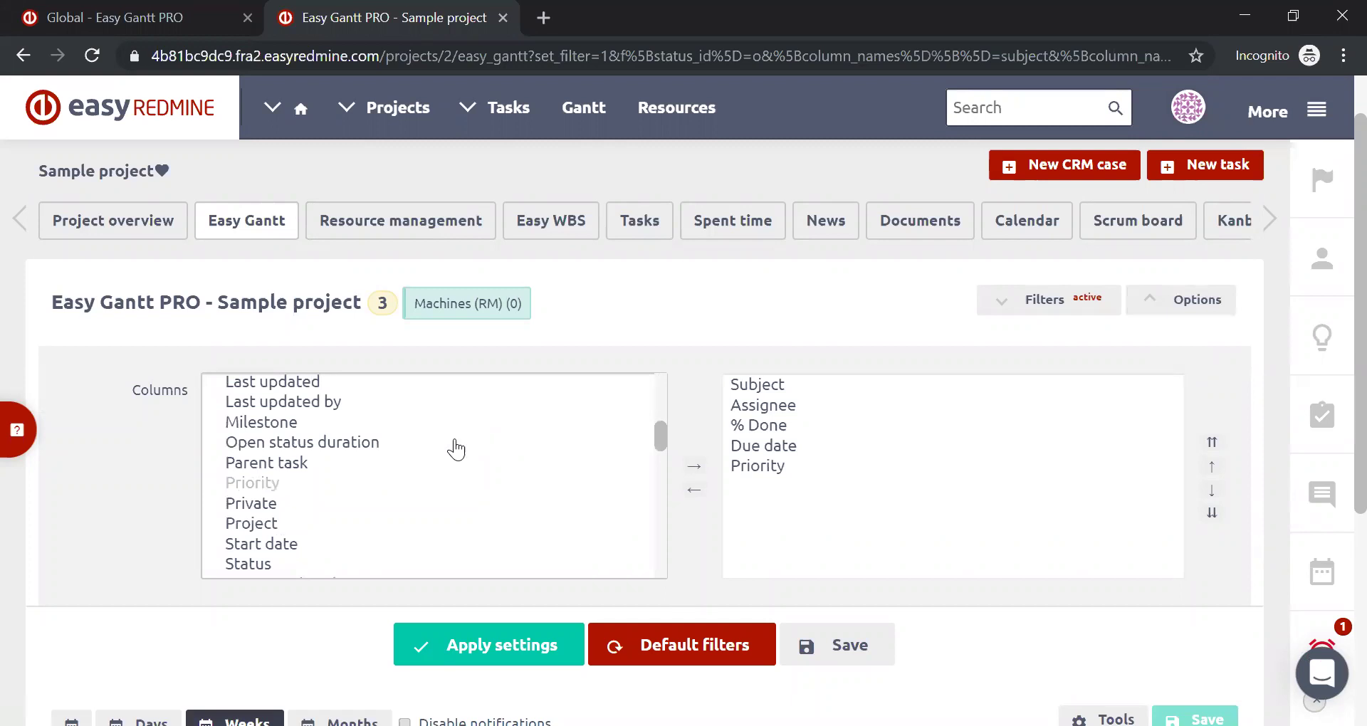
scroll(456, 448, down, 2)
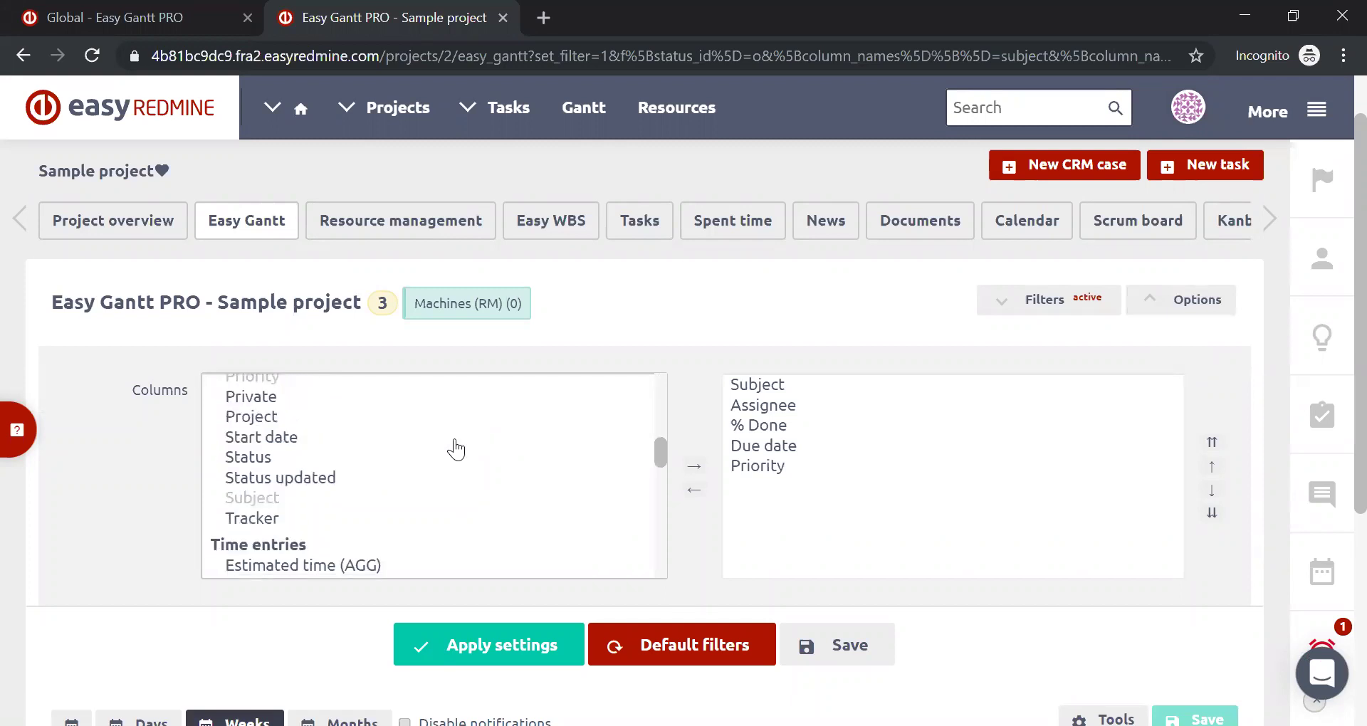
scroll(456, 449, down, 2)
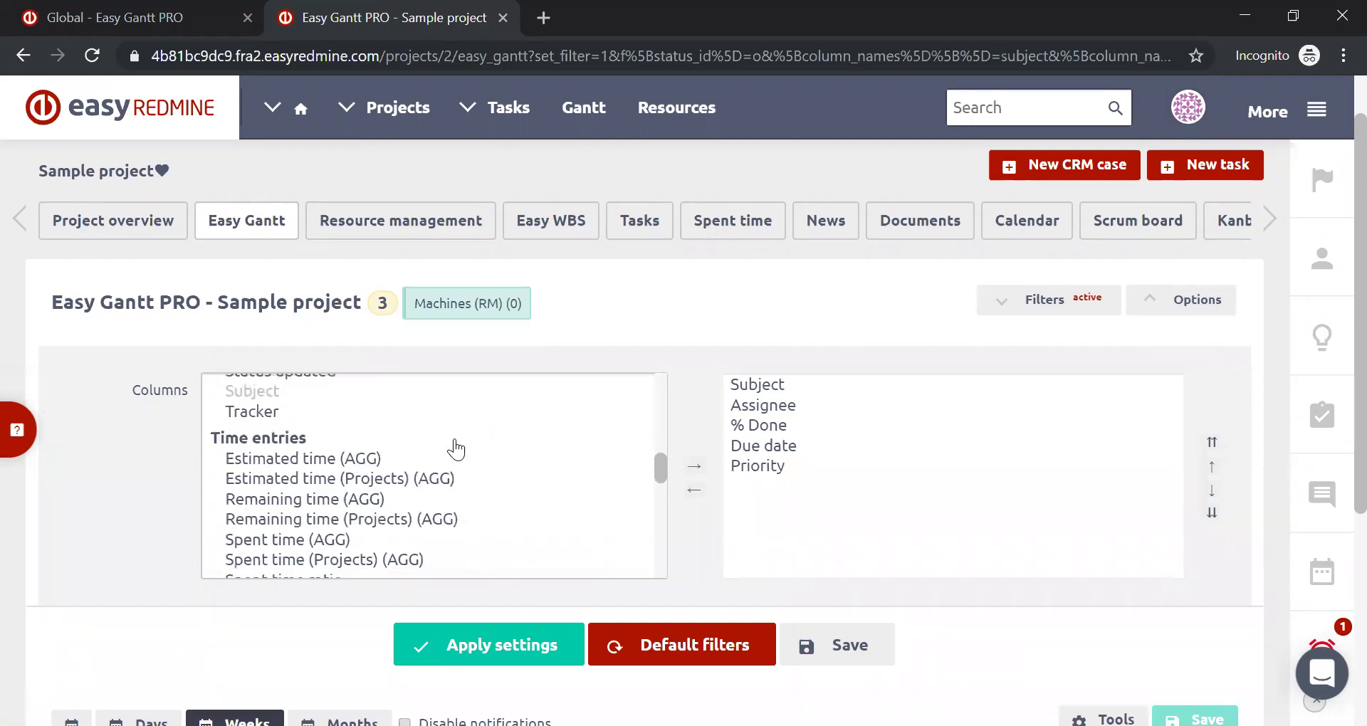
scroll(455, 449, down, 3)
scroll(456, 447, down, 4)
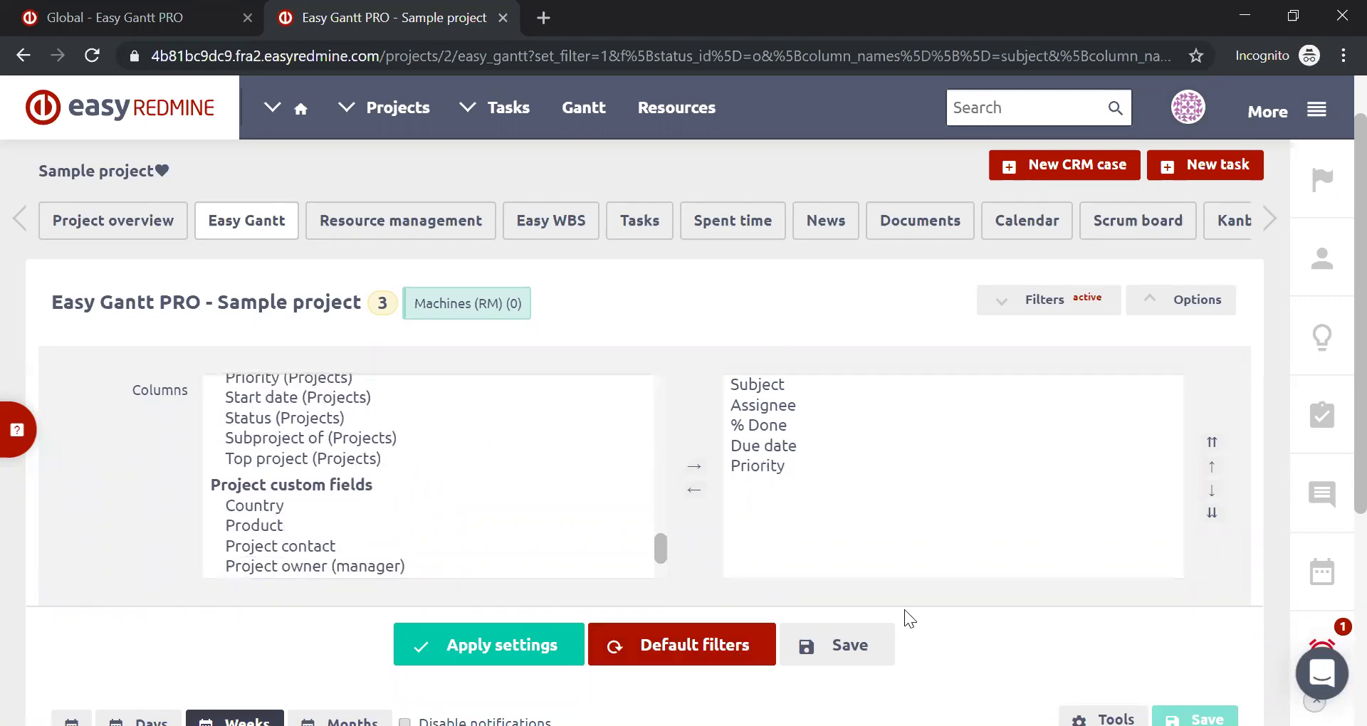
click(1163, 319)
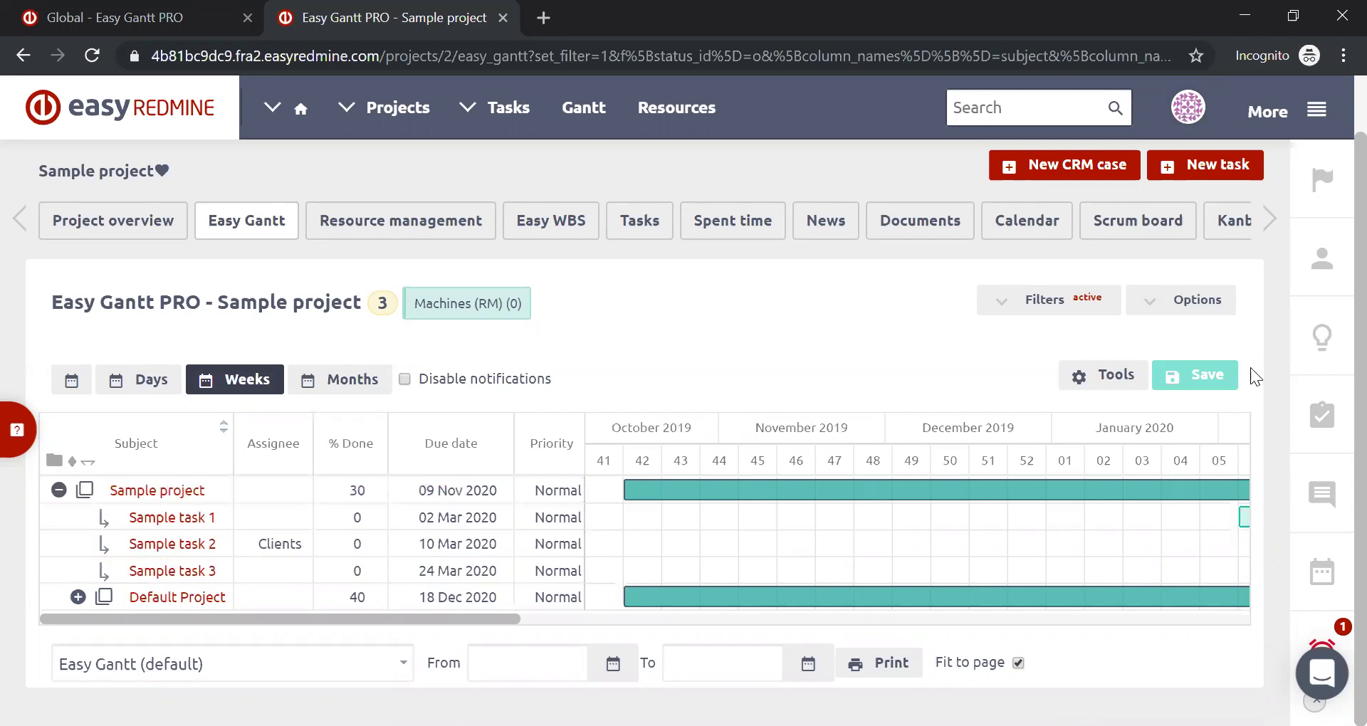
Step: Remove the Assignee, Priority and Due date columns from Sample project's Gantt and apply the change
click(1149, 299)
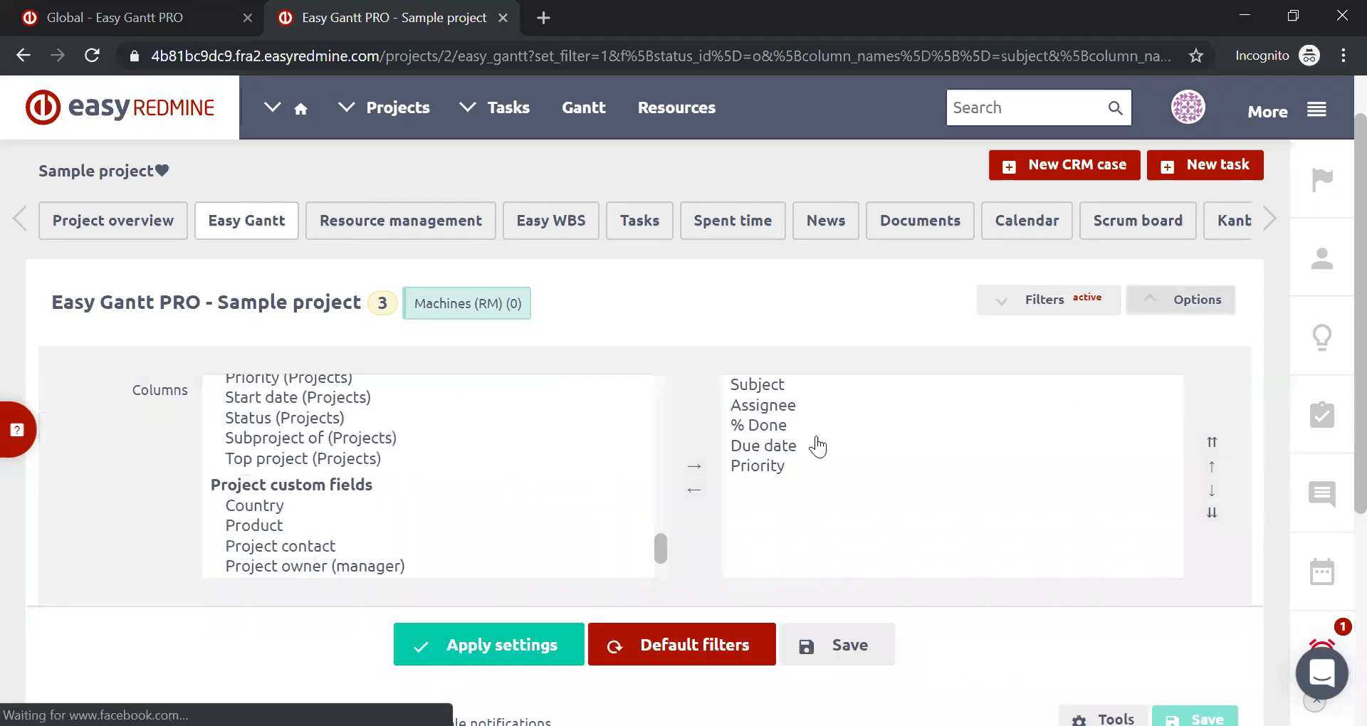
click(768, 405)
click(696, 491)
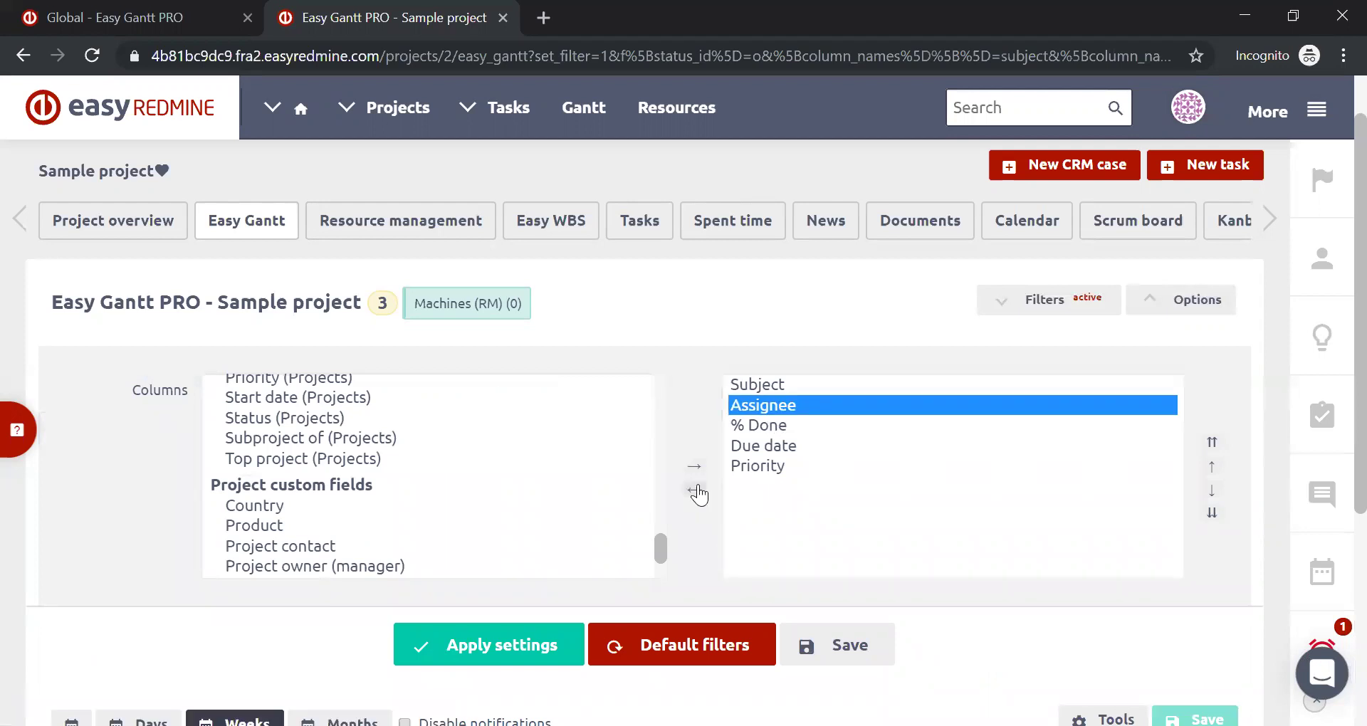
click(761, 447)
click(694, 490)
click(747, 427)
click(694, 490)
click(817, 649)
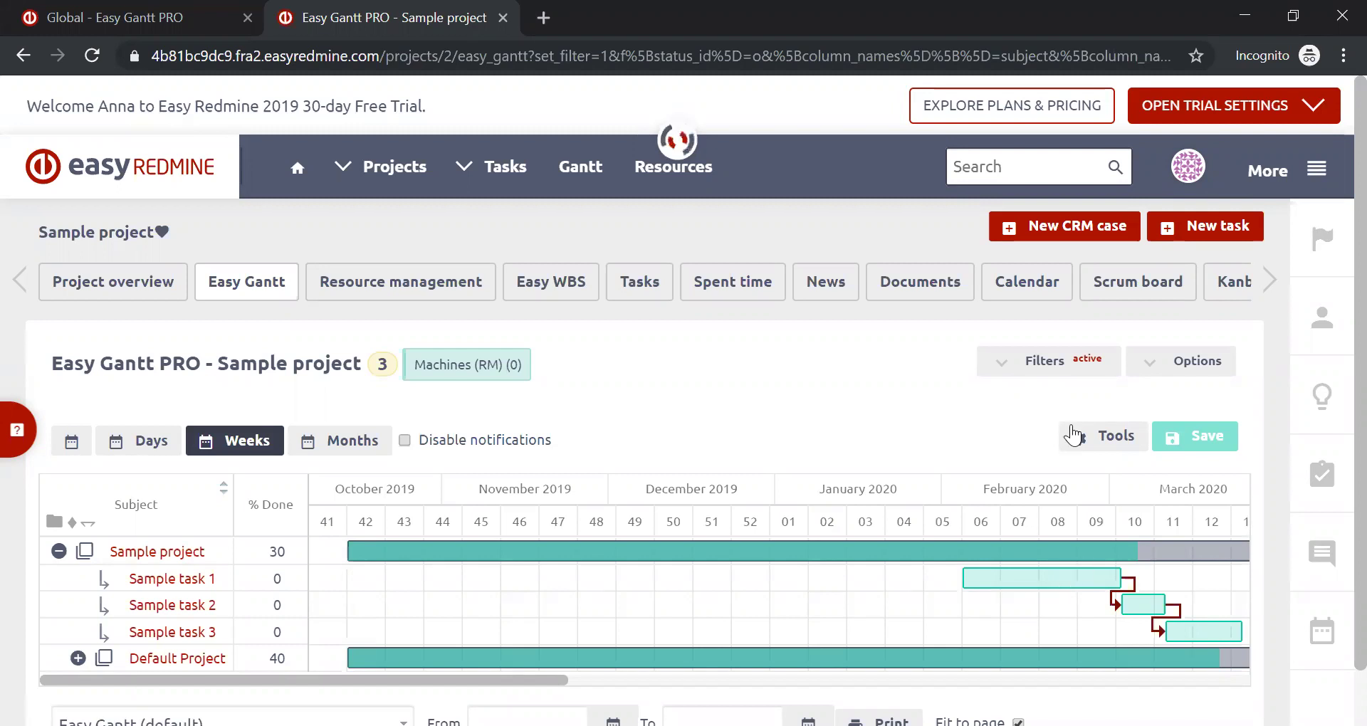
Step: Turn on the Gantt's New tool for adding tasks directly in the chart
scroll(956, 398, down, 1)
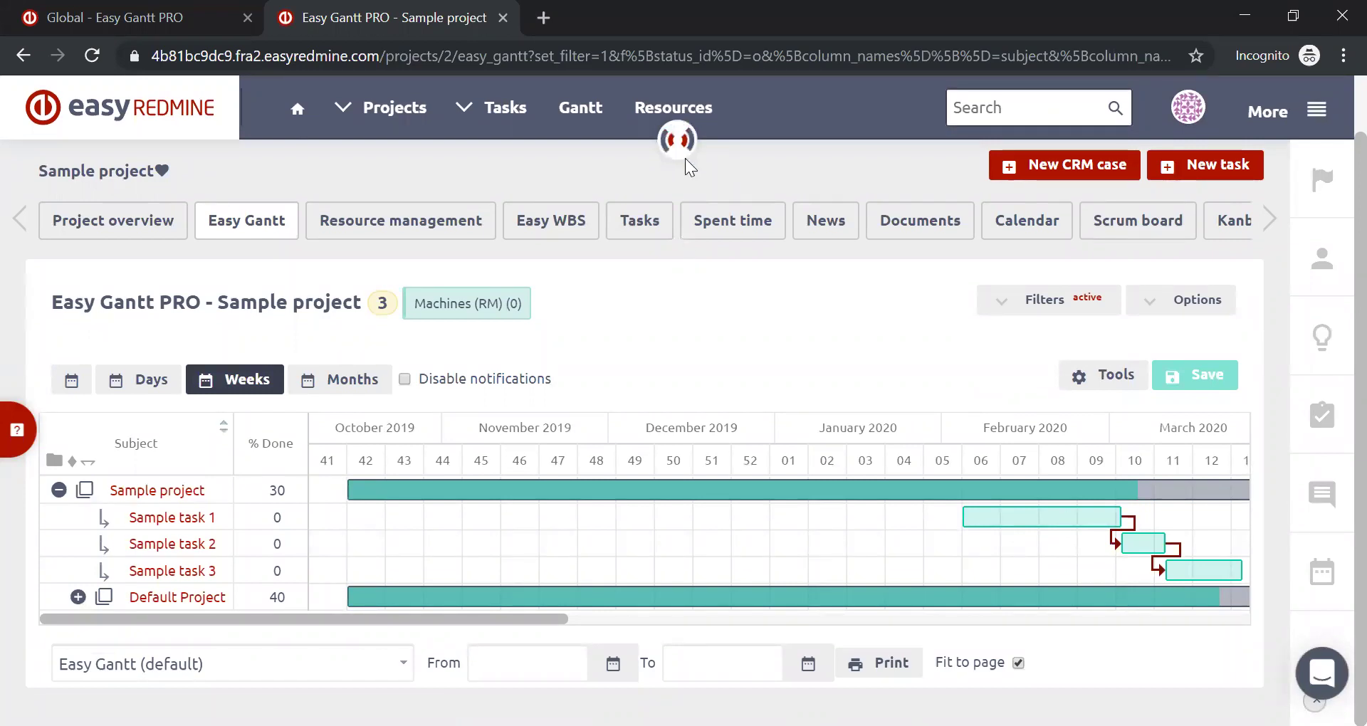
mouse_move(1066, 381)
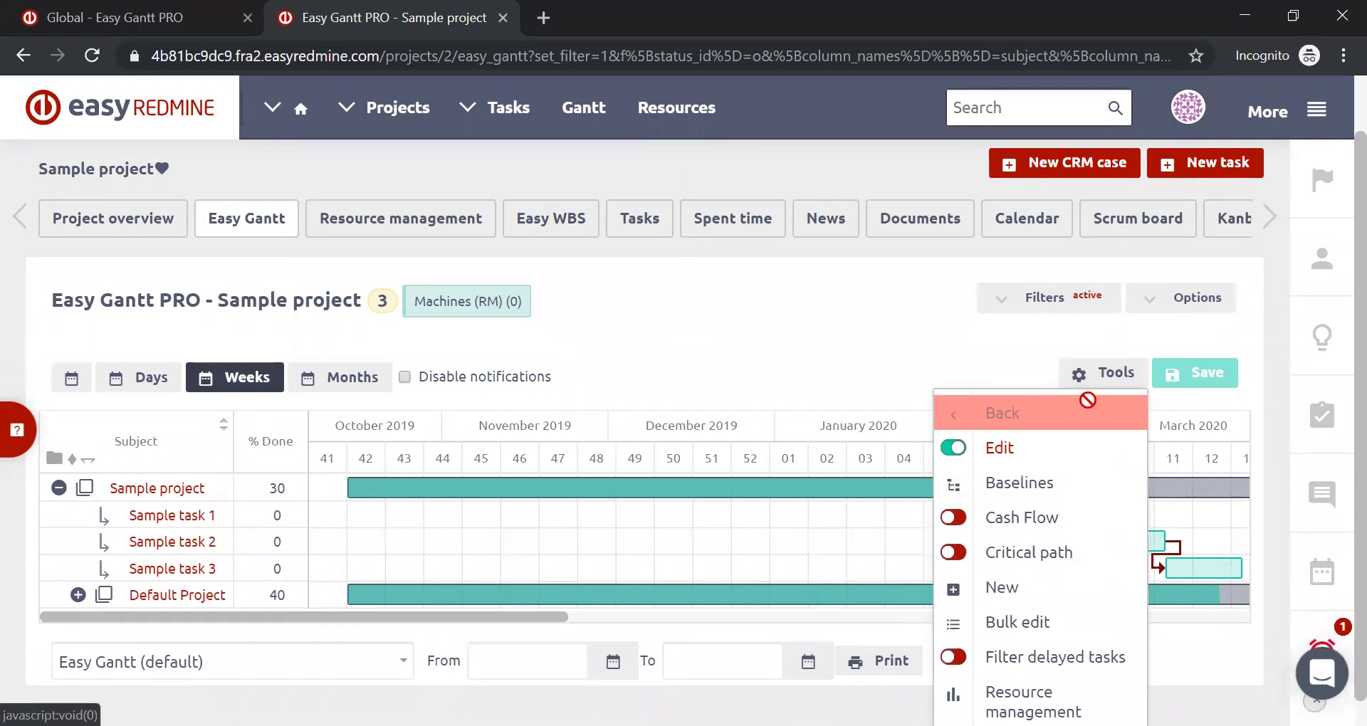
scroll(1088, 400, down, 1)
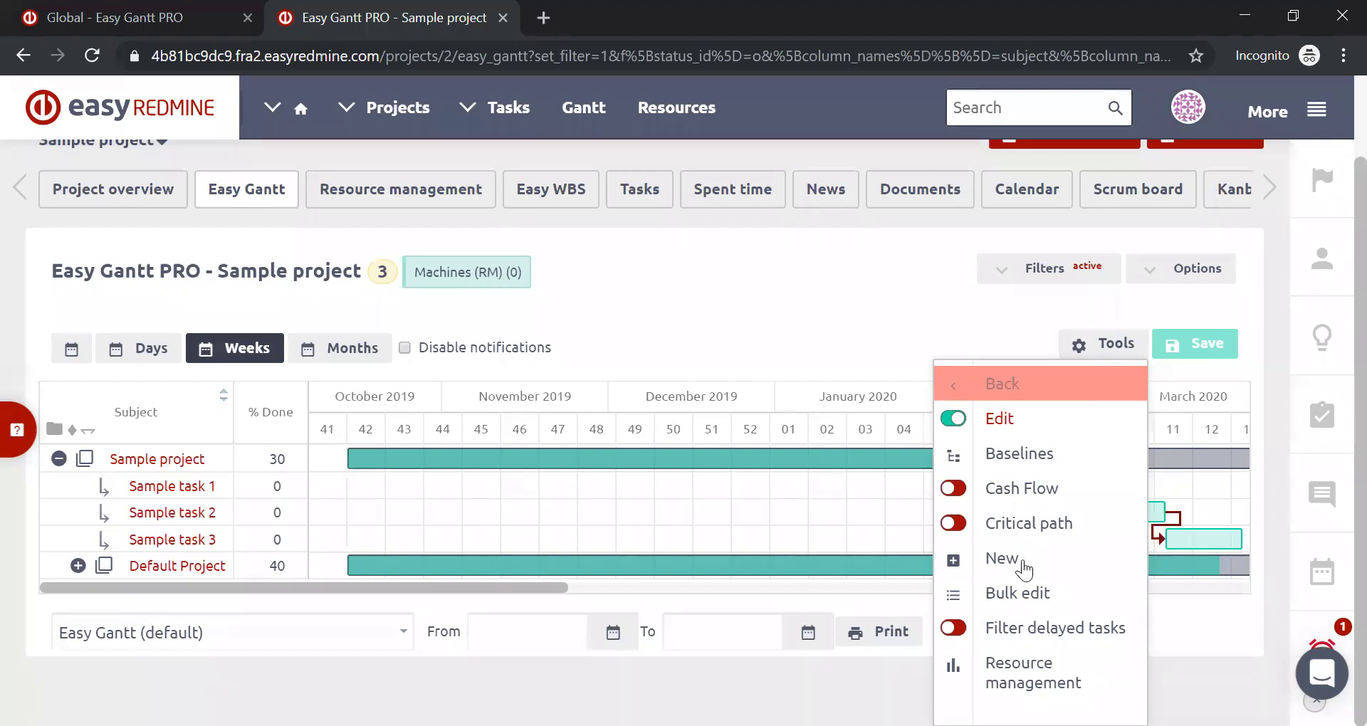
click(993, 569)
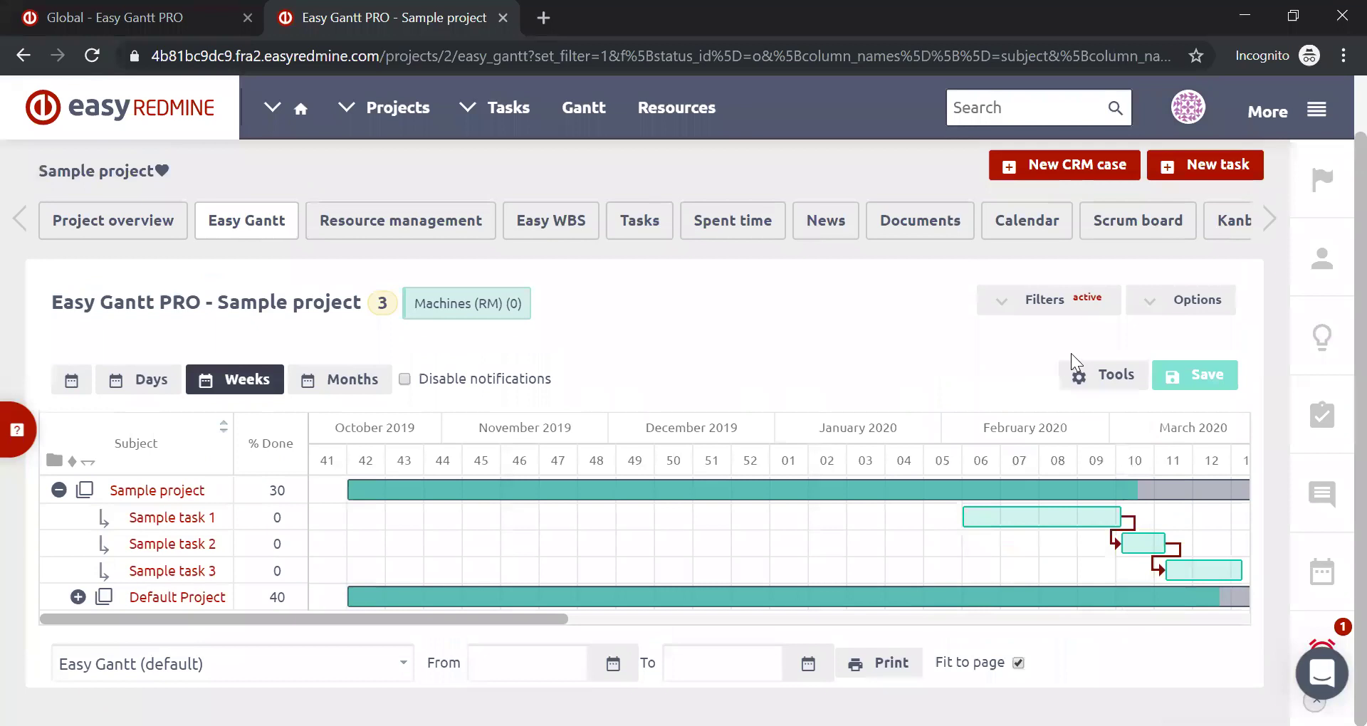
click(1070, 348)
click(1000, 565)
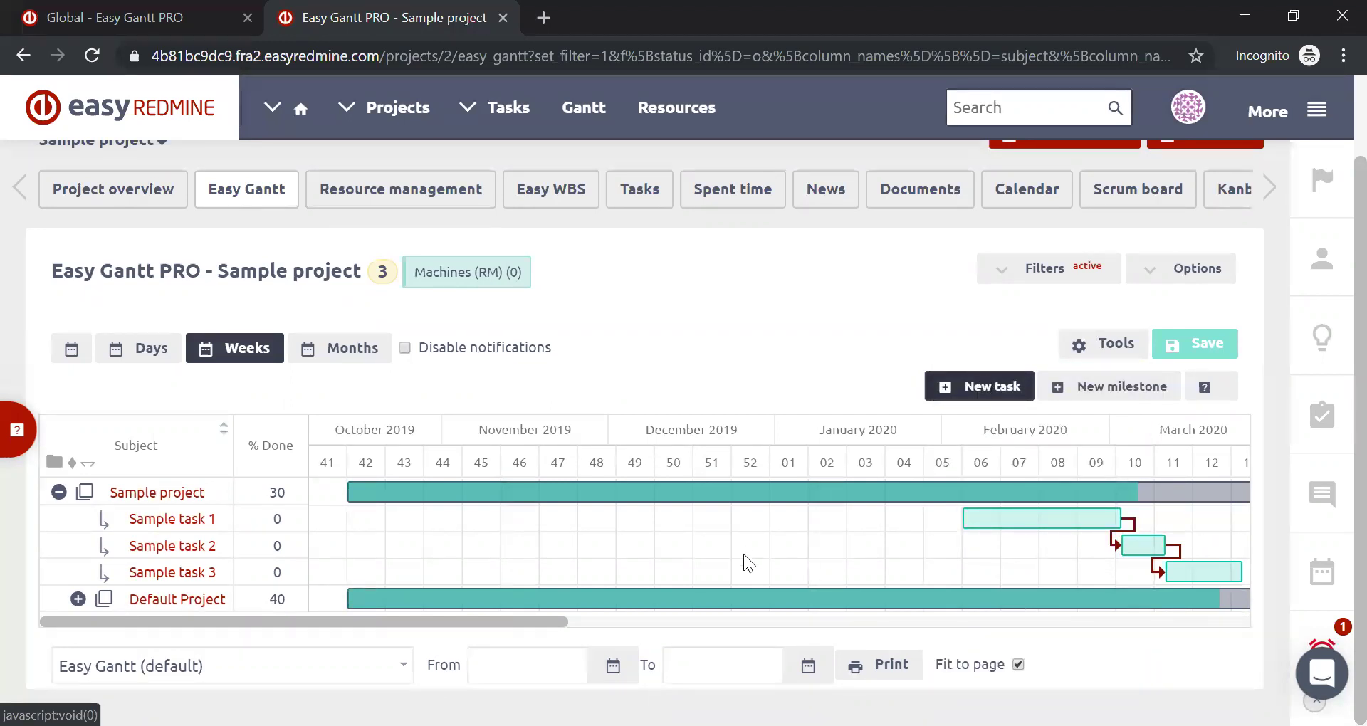
Step: Place a new subtask in Sample task 2's row from 2020-04-02 to 2020-04-16, name it Sample task and save its form
click(824, 545)
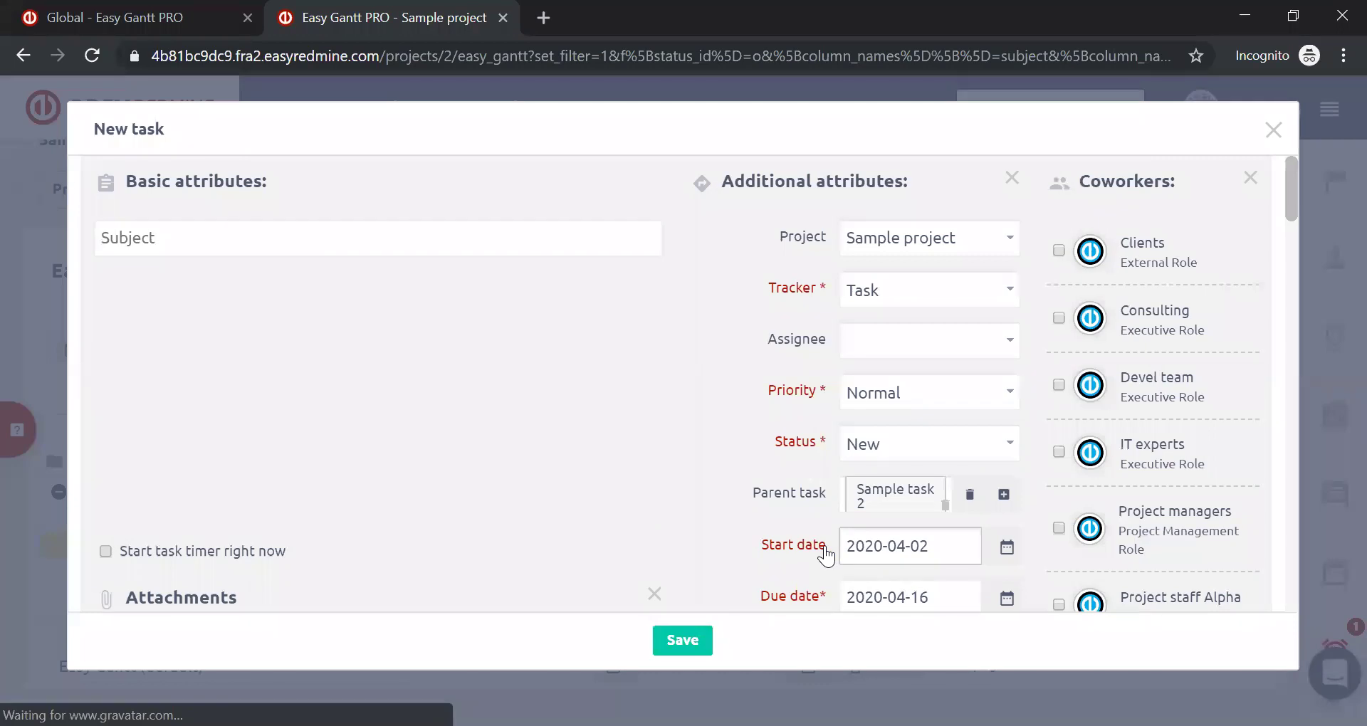
text(Sample task 4)
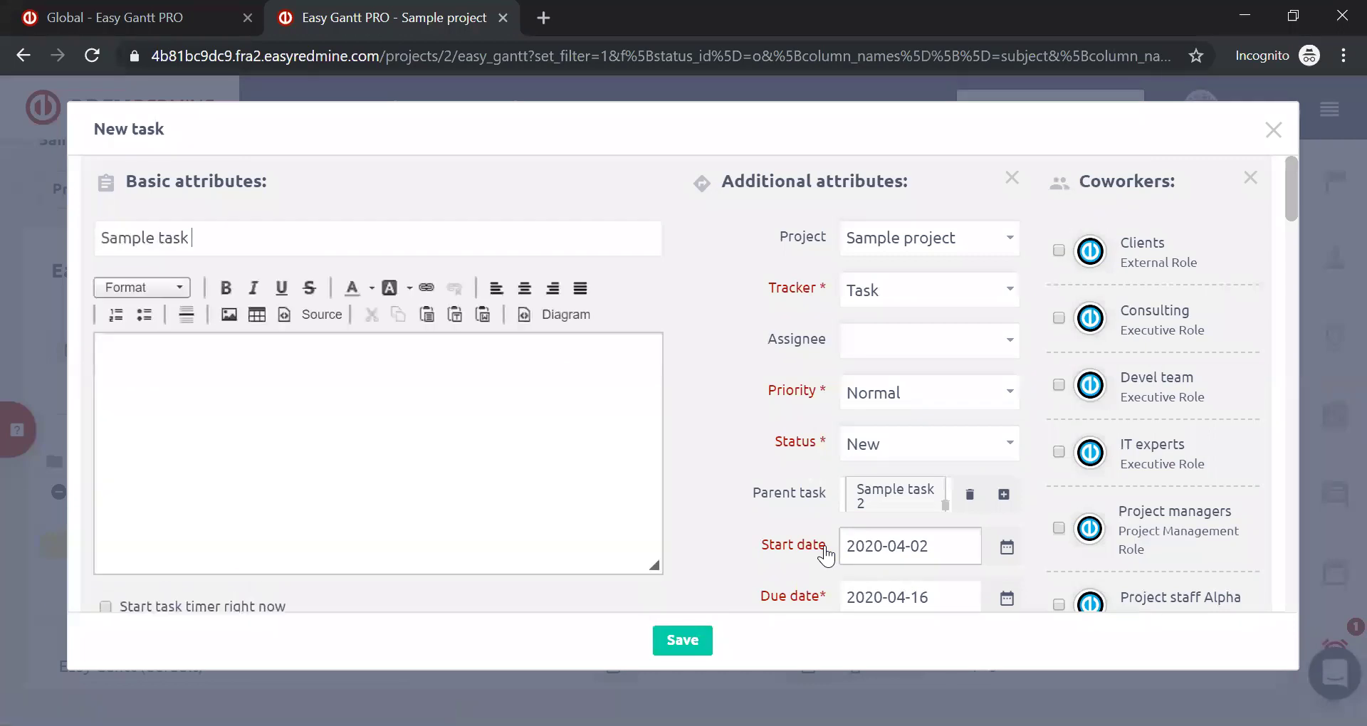
click(697, 640)
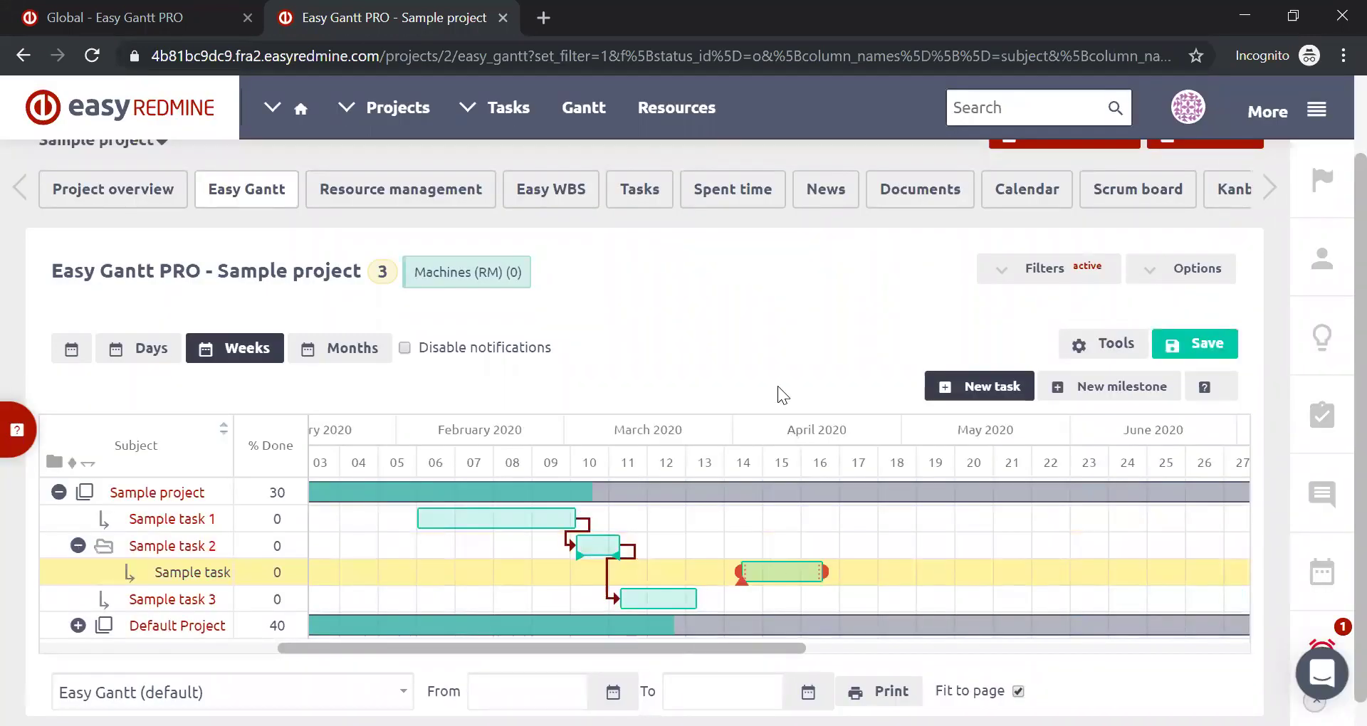
scroll(777, 386, down, 1)
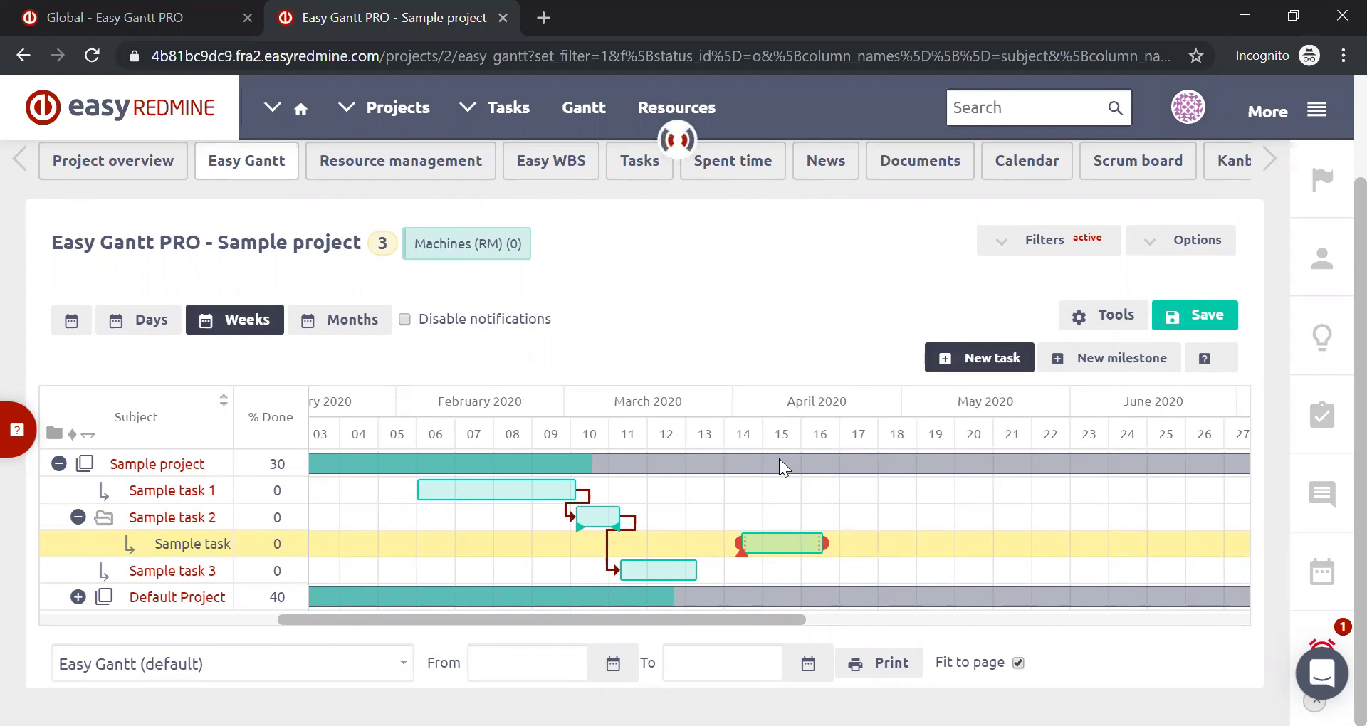
mouse_move(779, 458)
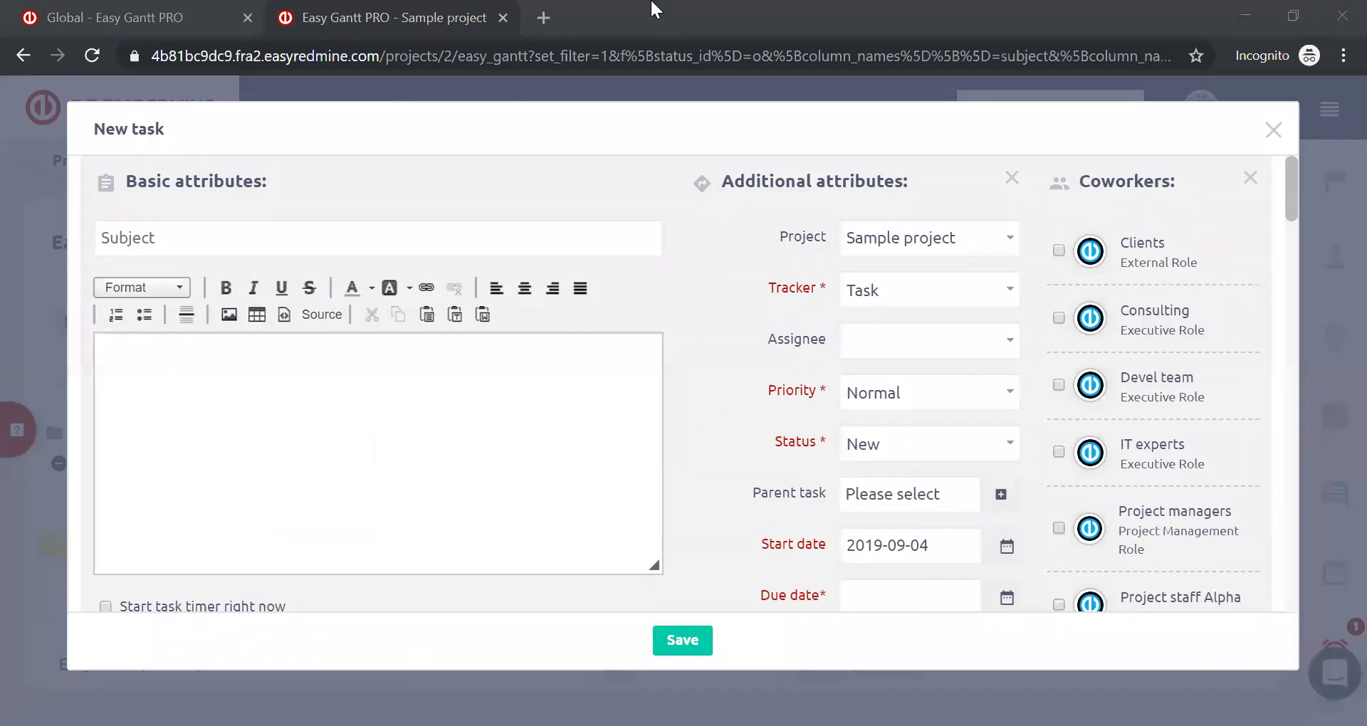
click(962, 309)
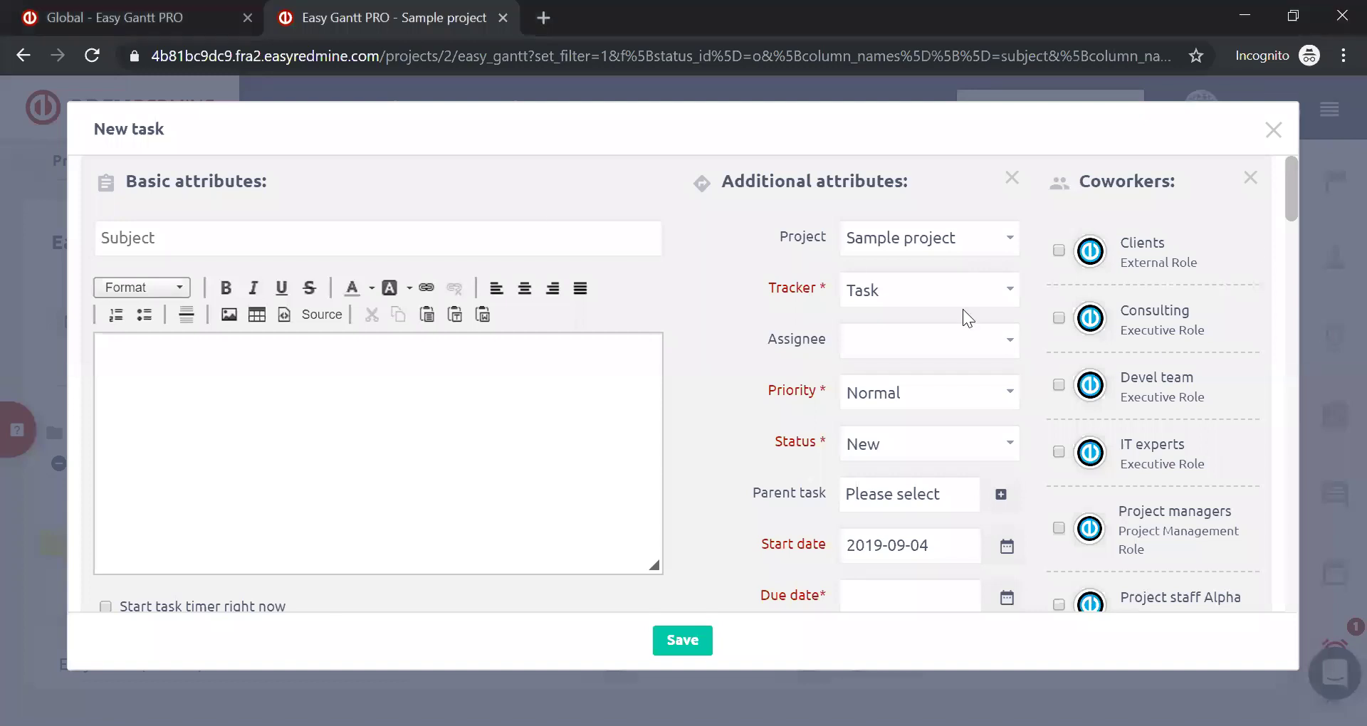
click(1273, 130)
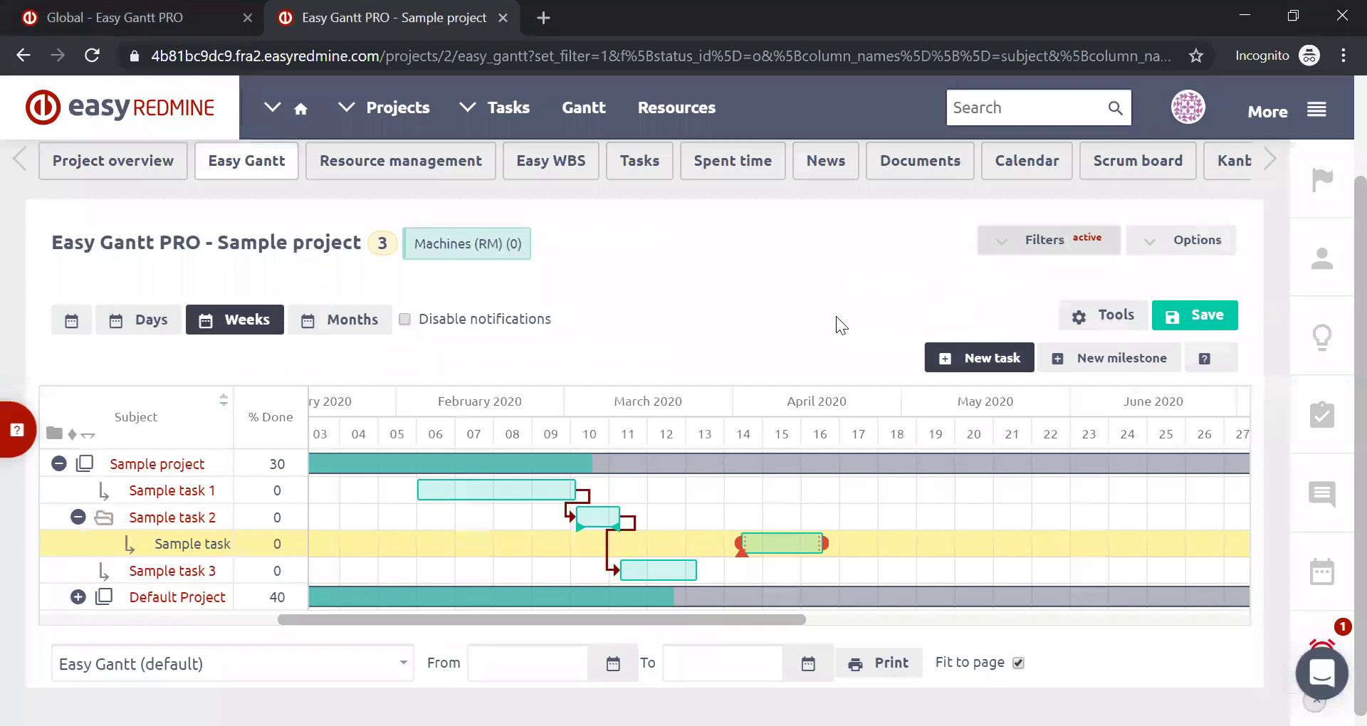
Step: Add a milestone named Milestone 1 to Sample project with the date 2019-09-05 and sharing set to Not shared
drag(763, 621, 716, 616)
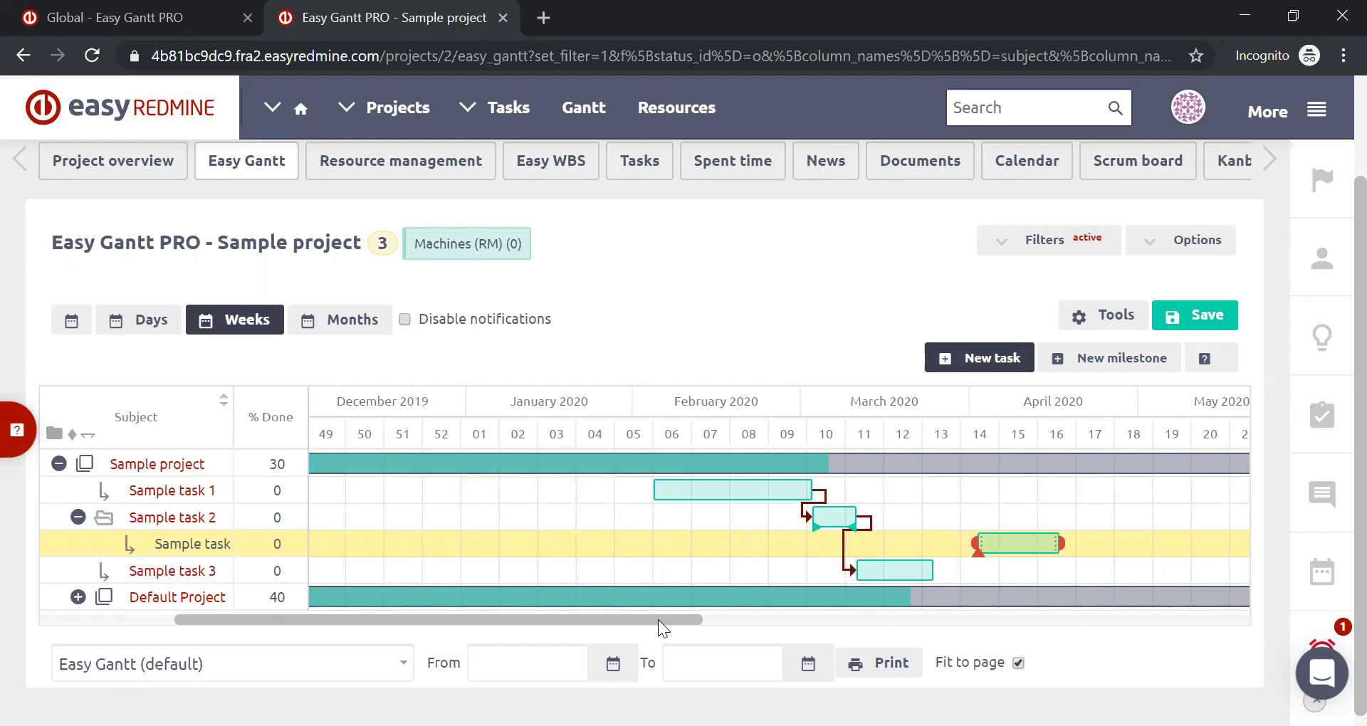
click(1052, 357)
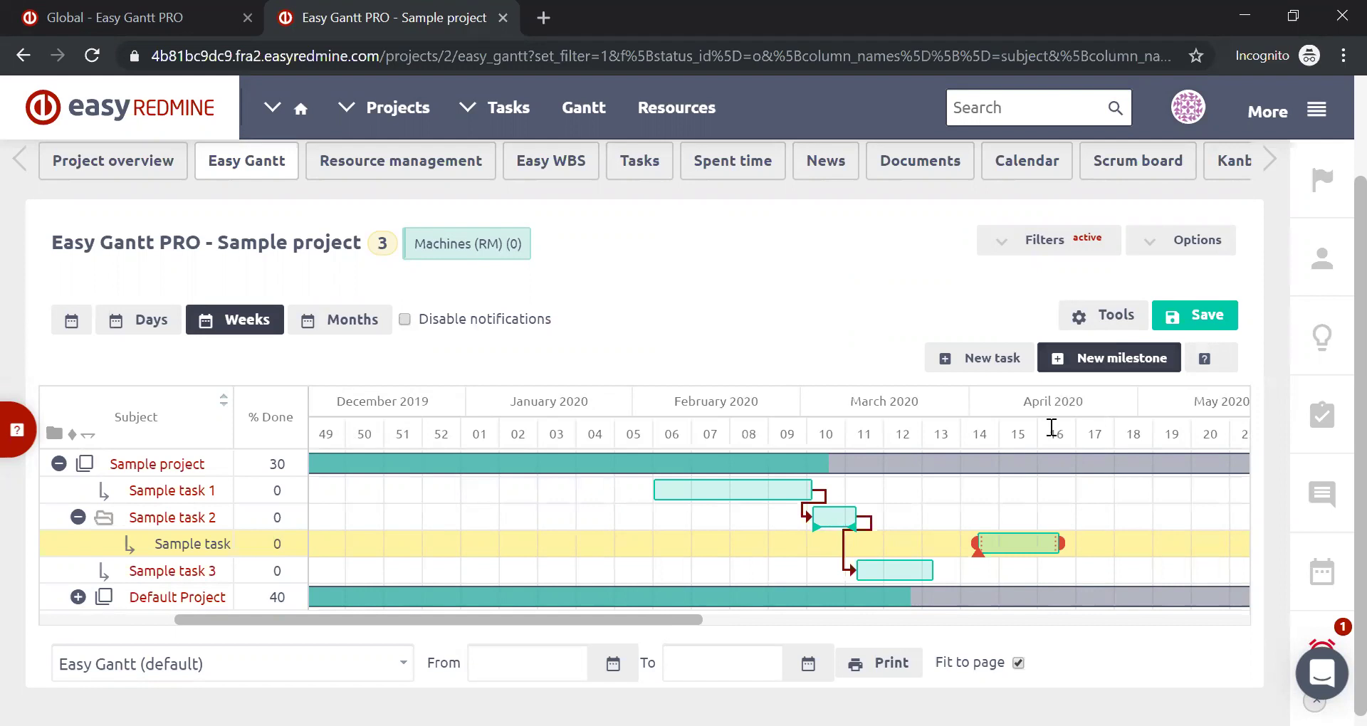
click(1096, 361)
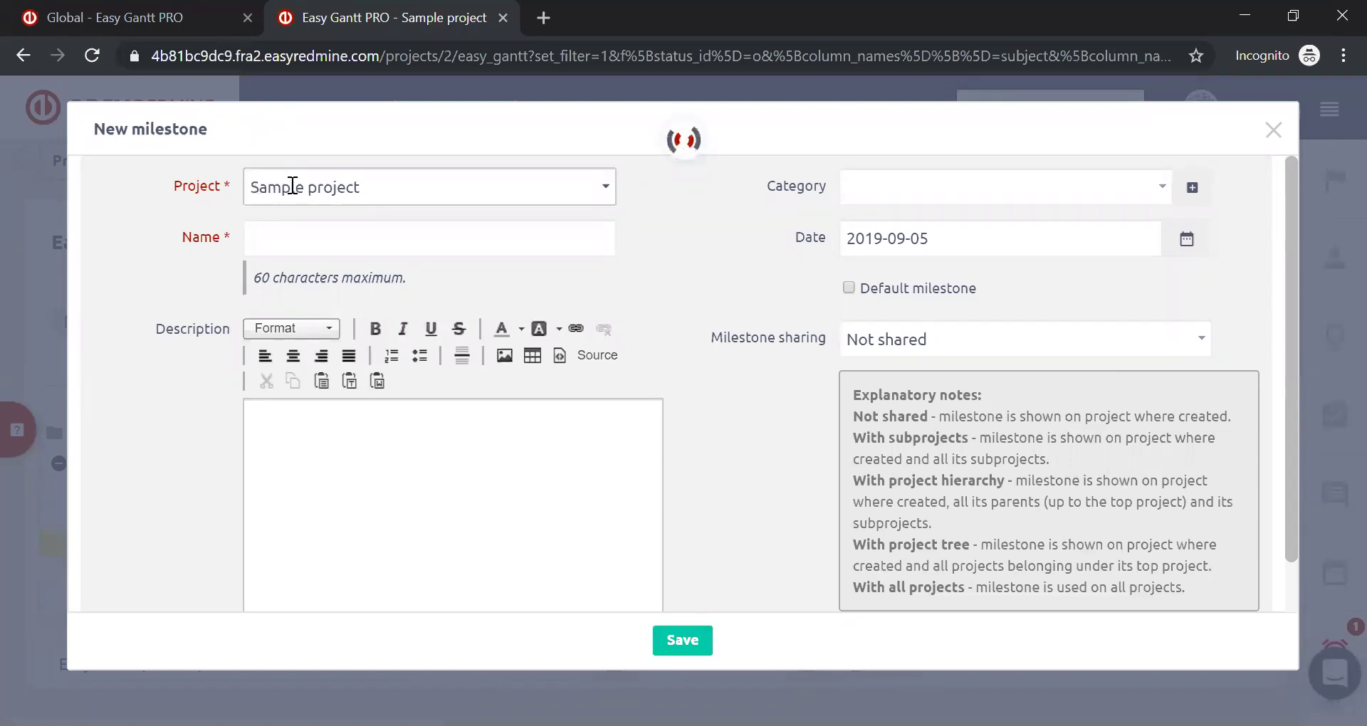
text(Milestone 1)
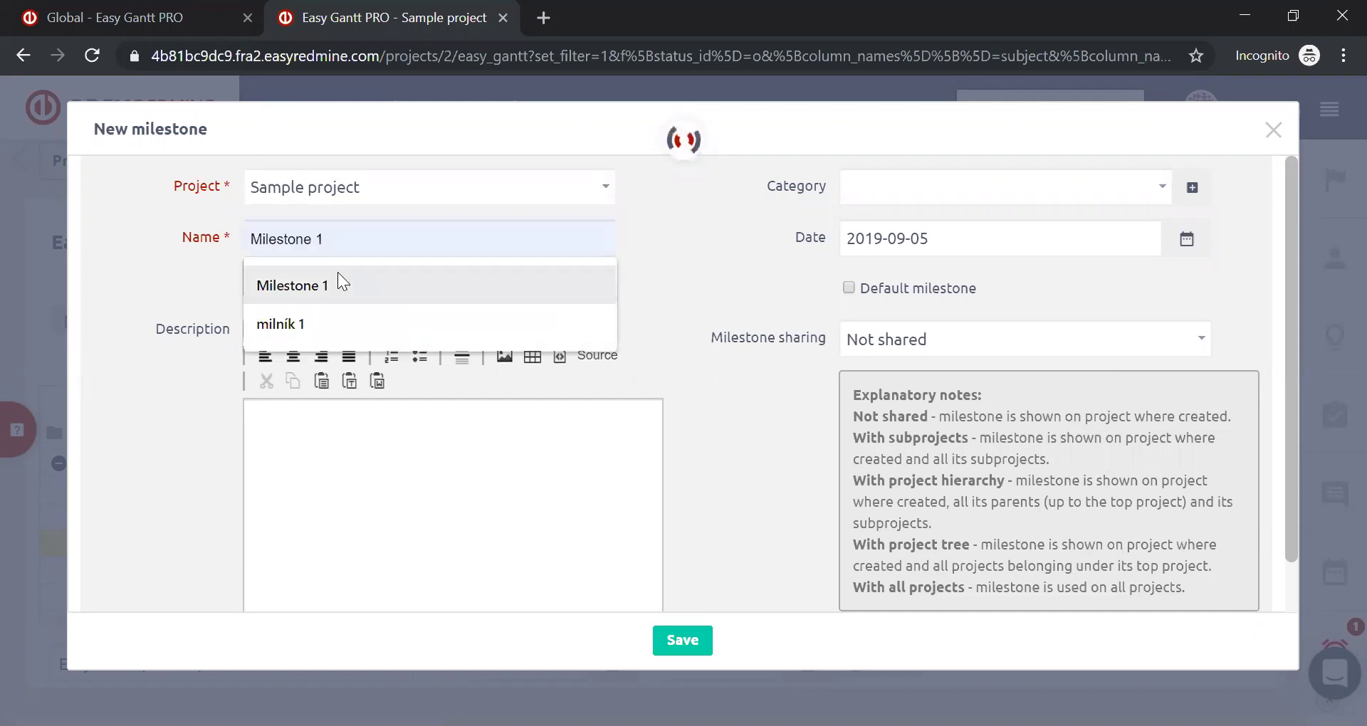
click(341, 283)
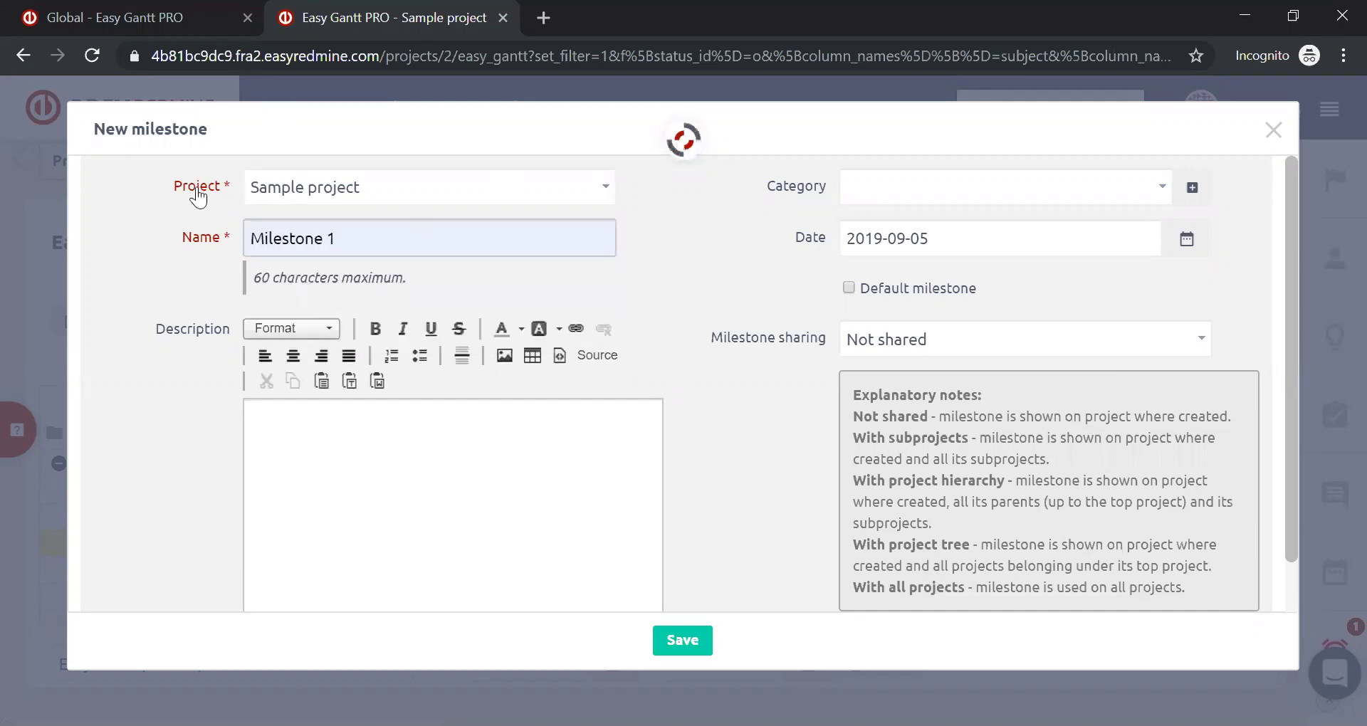
click(686, 651)
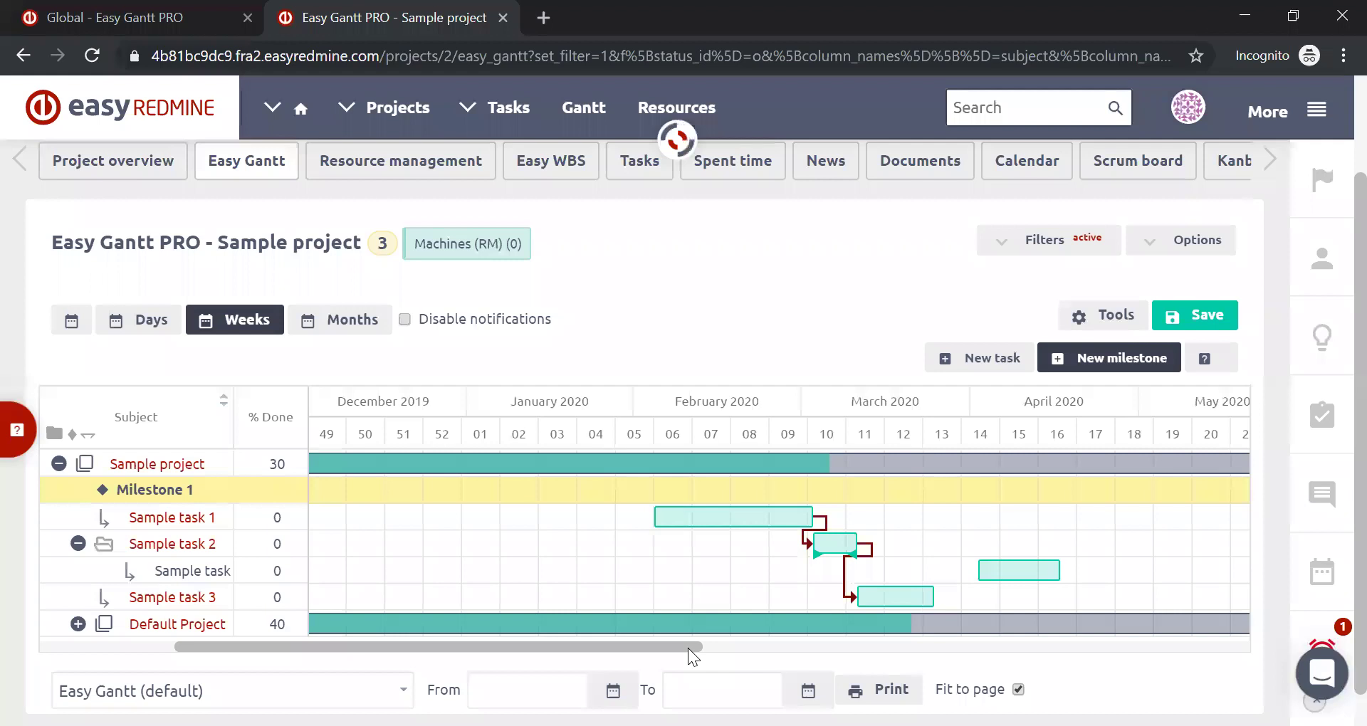
click(155, 499)
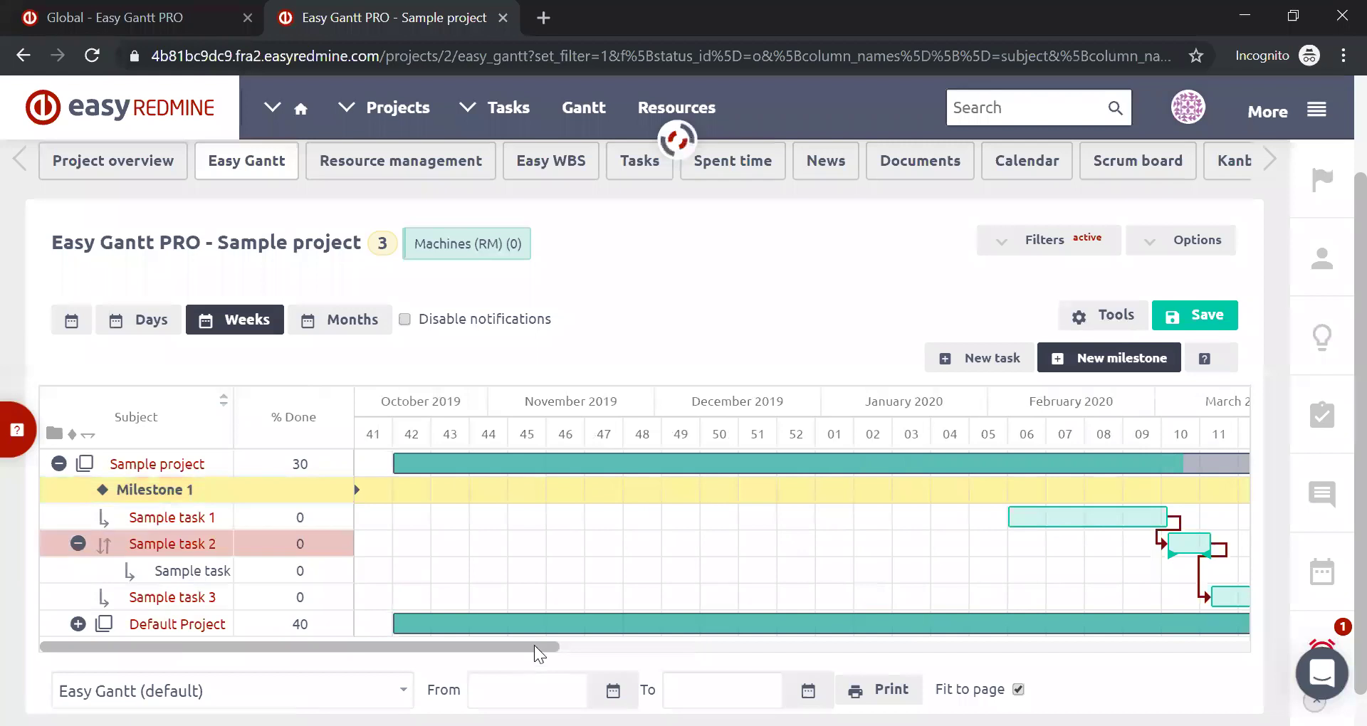
drag(1250, 647, 1240, 653)
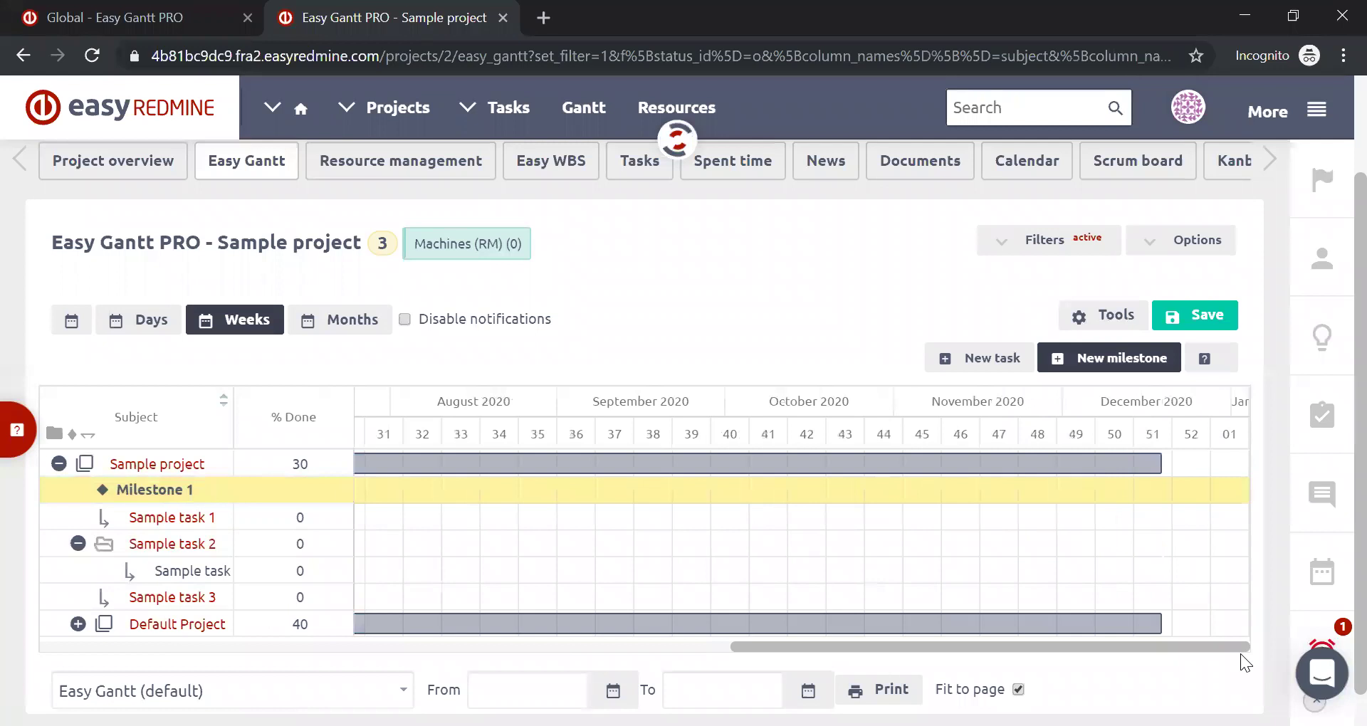
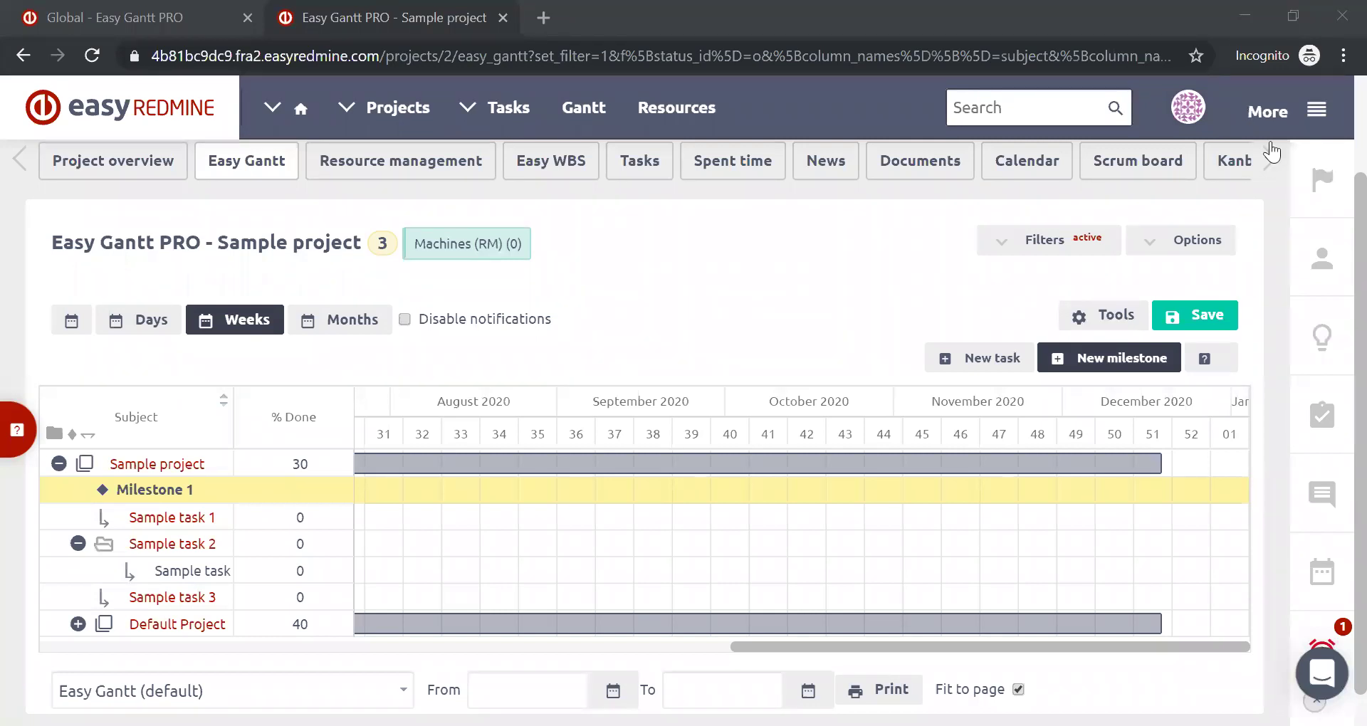
Step: Open the Administration page in a new browser tab and switch to it
click(1316, 112)
scroll(1244, 434, down, 8)
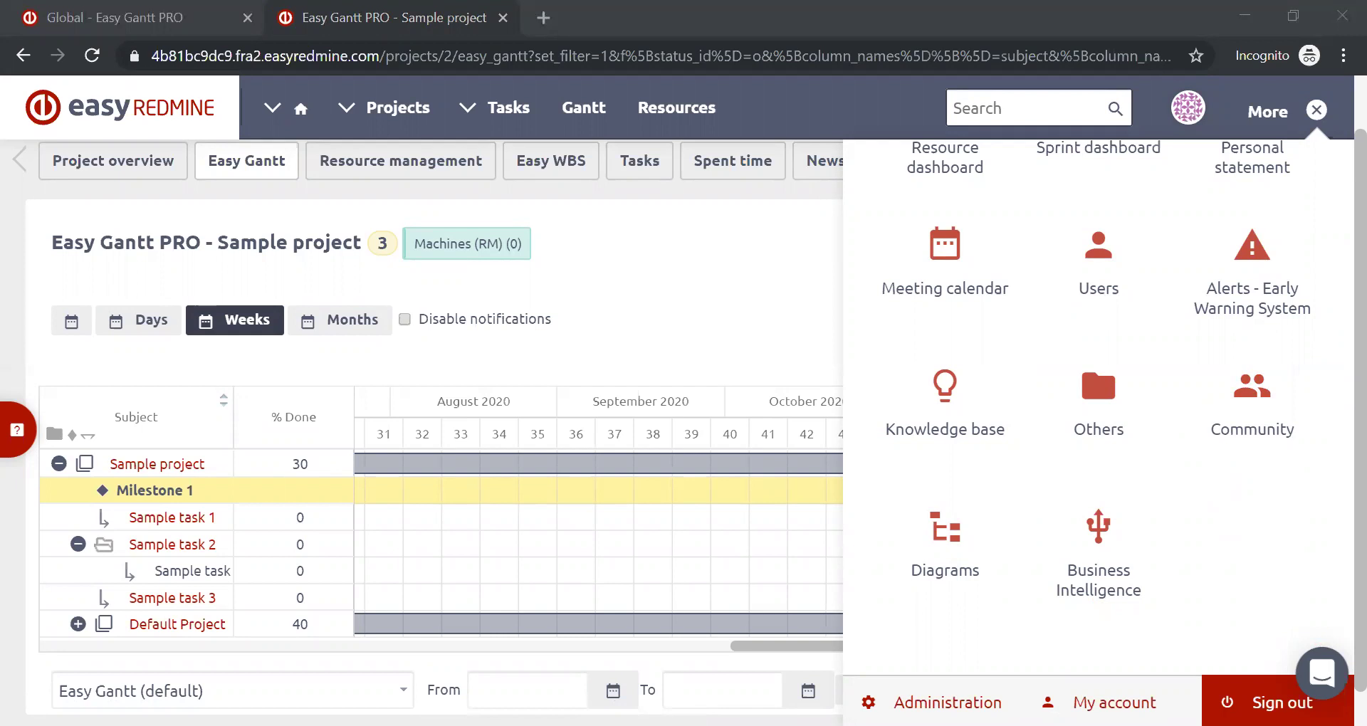
right_click(961, 703)
click(1026, 528)
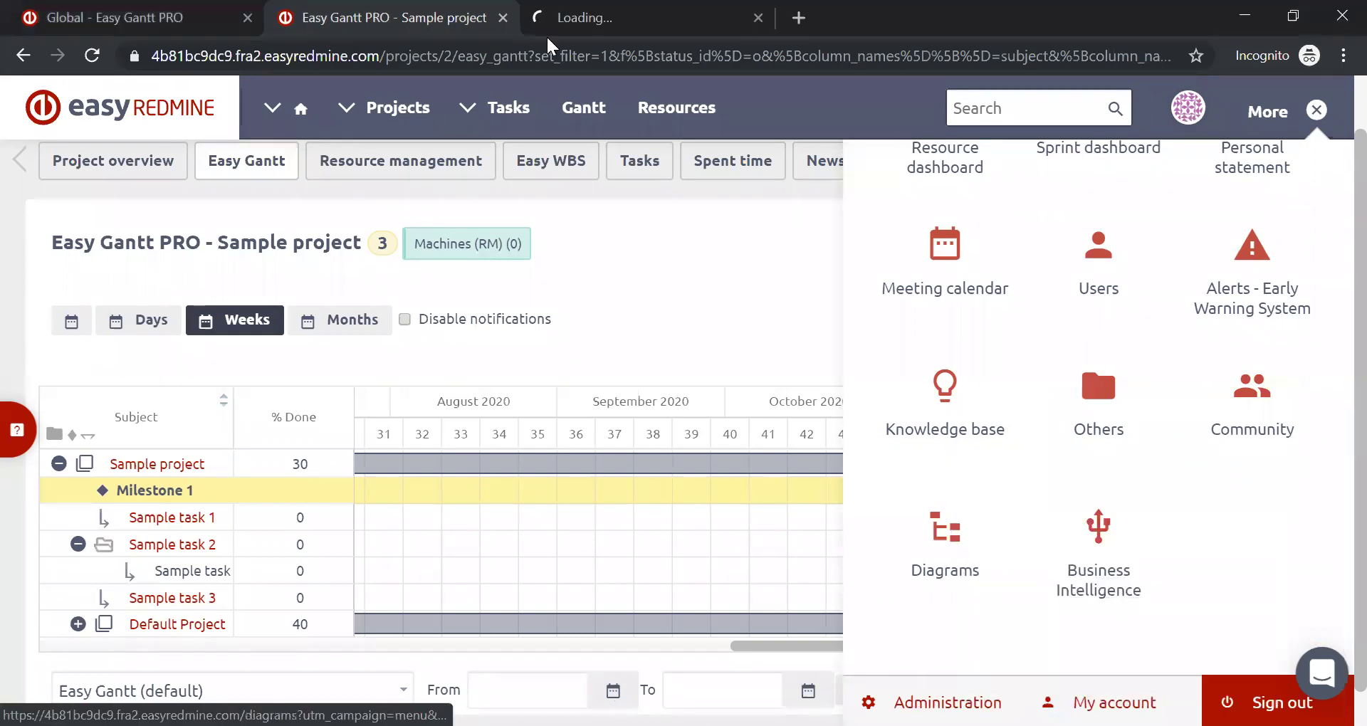
click(617, 6)
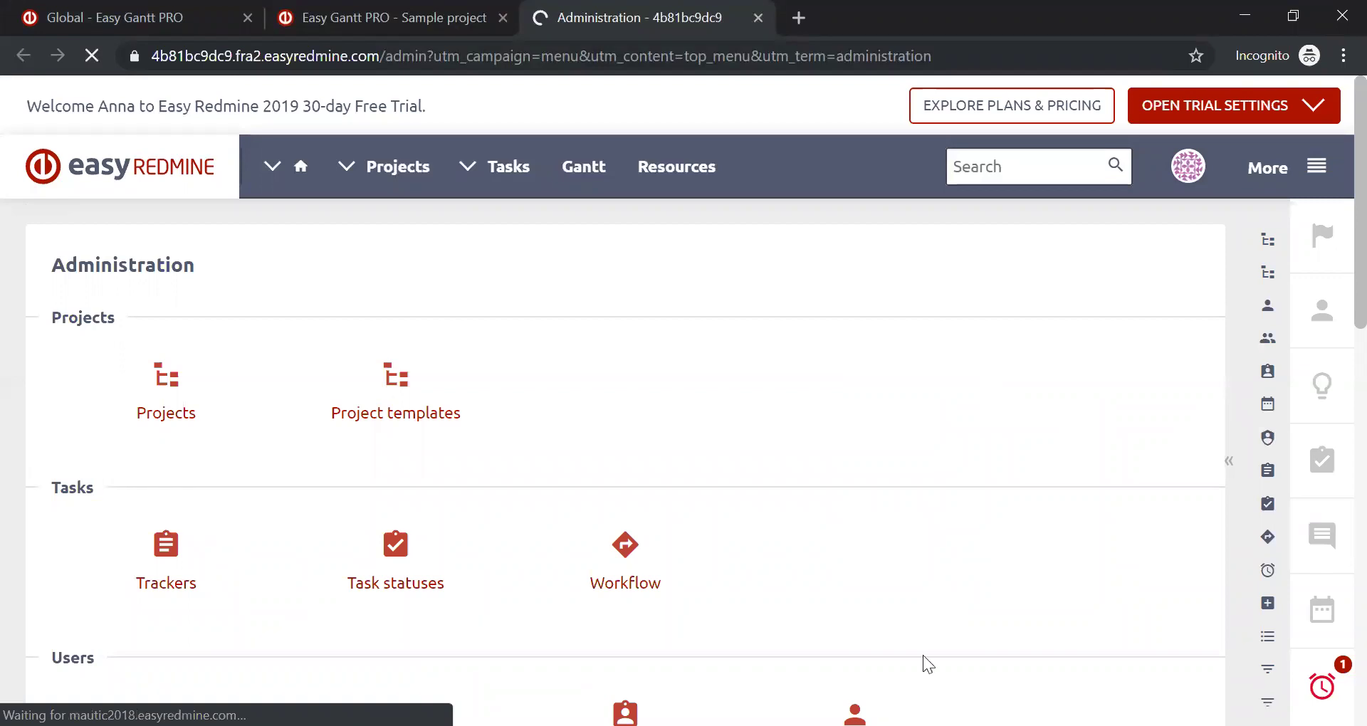
Step: Open the Executive Role for editing from the Roles and permissions administration
scroll(1153, 436, down, 2)
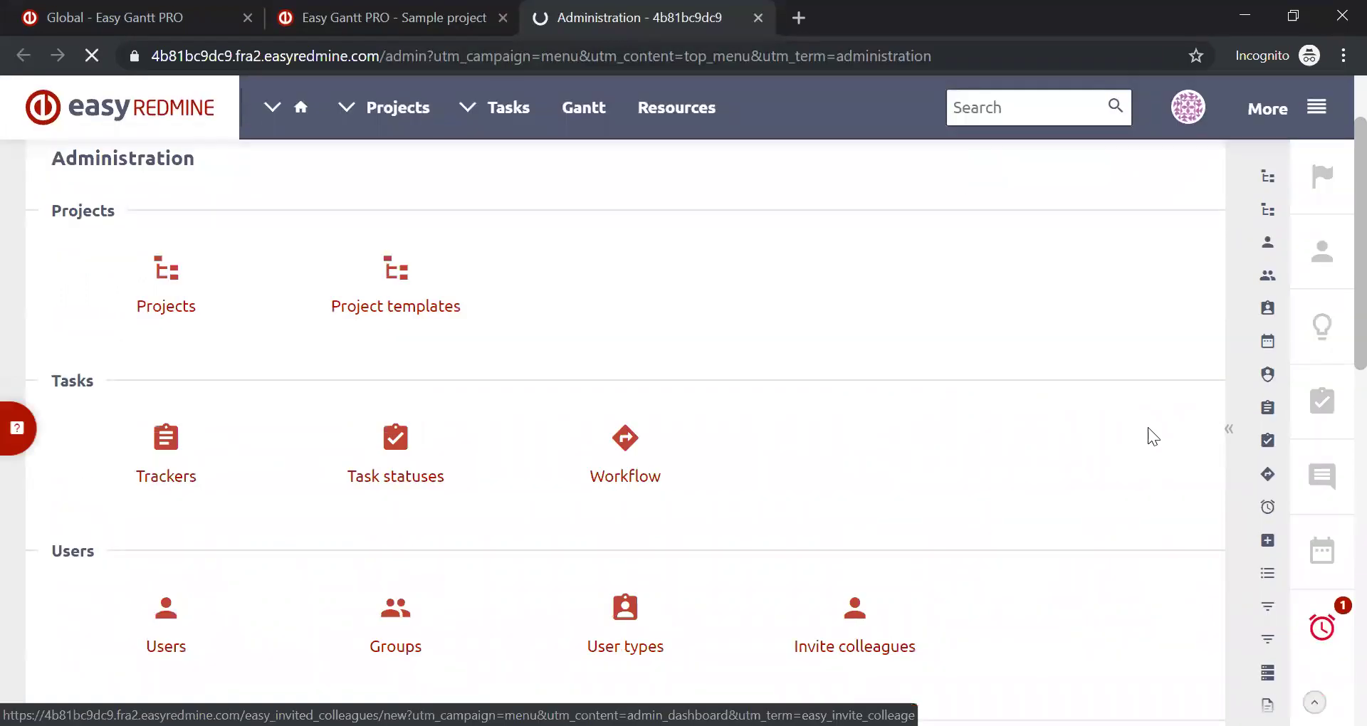
click(1227, 430)
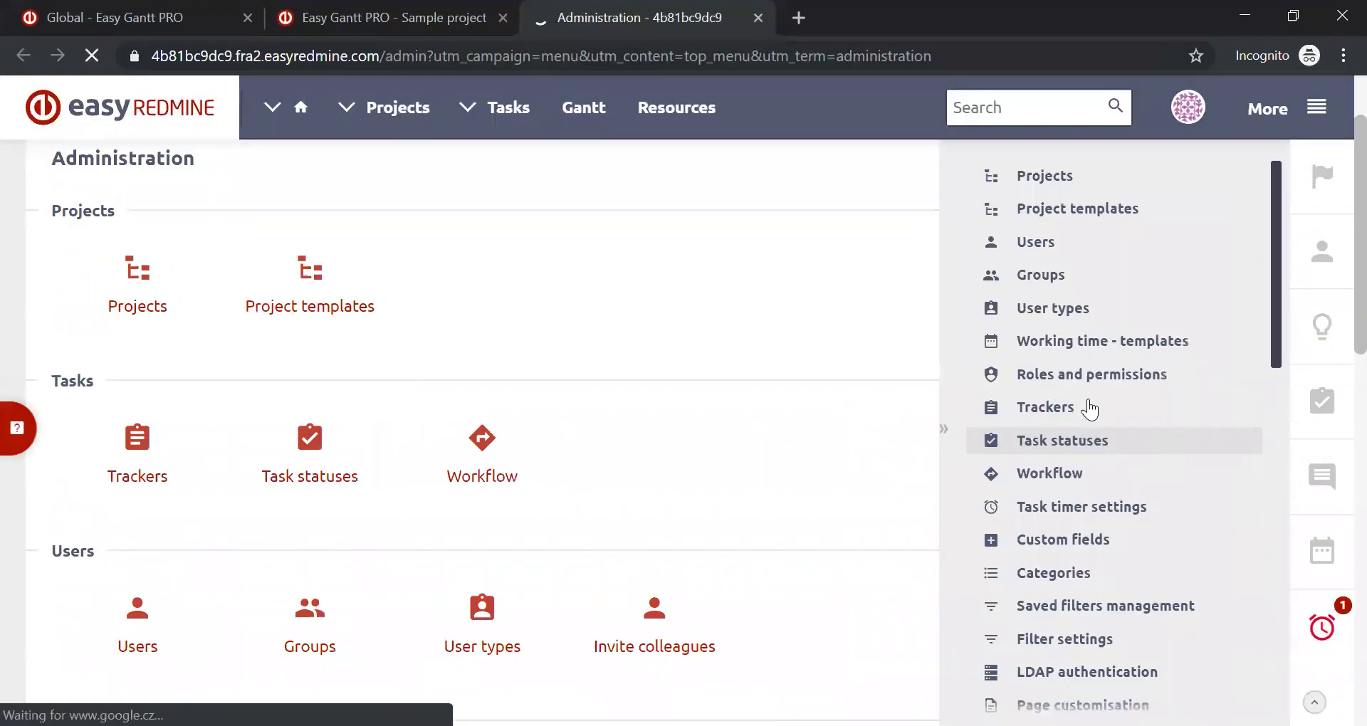
click(1060, 376)
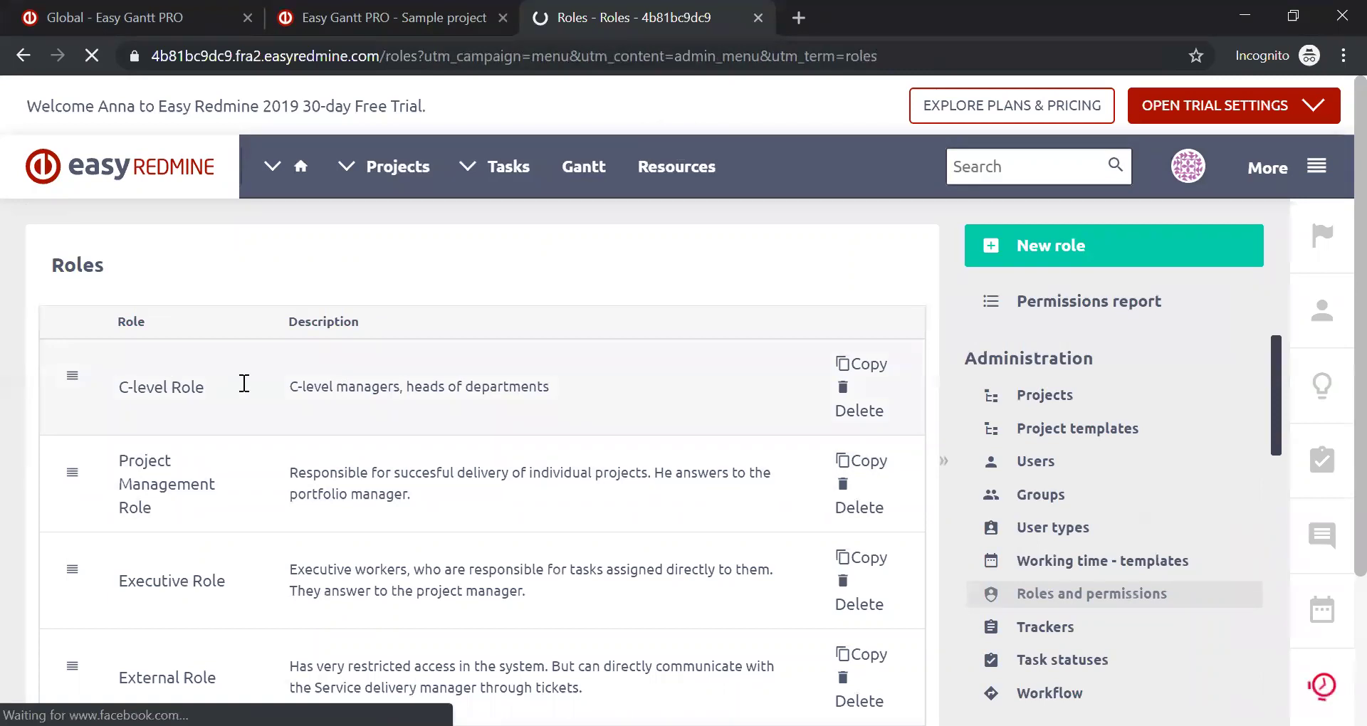
scroll(388, 491, down, 2)
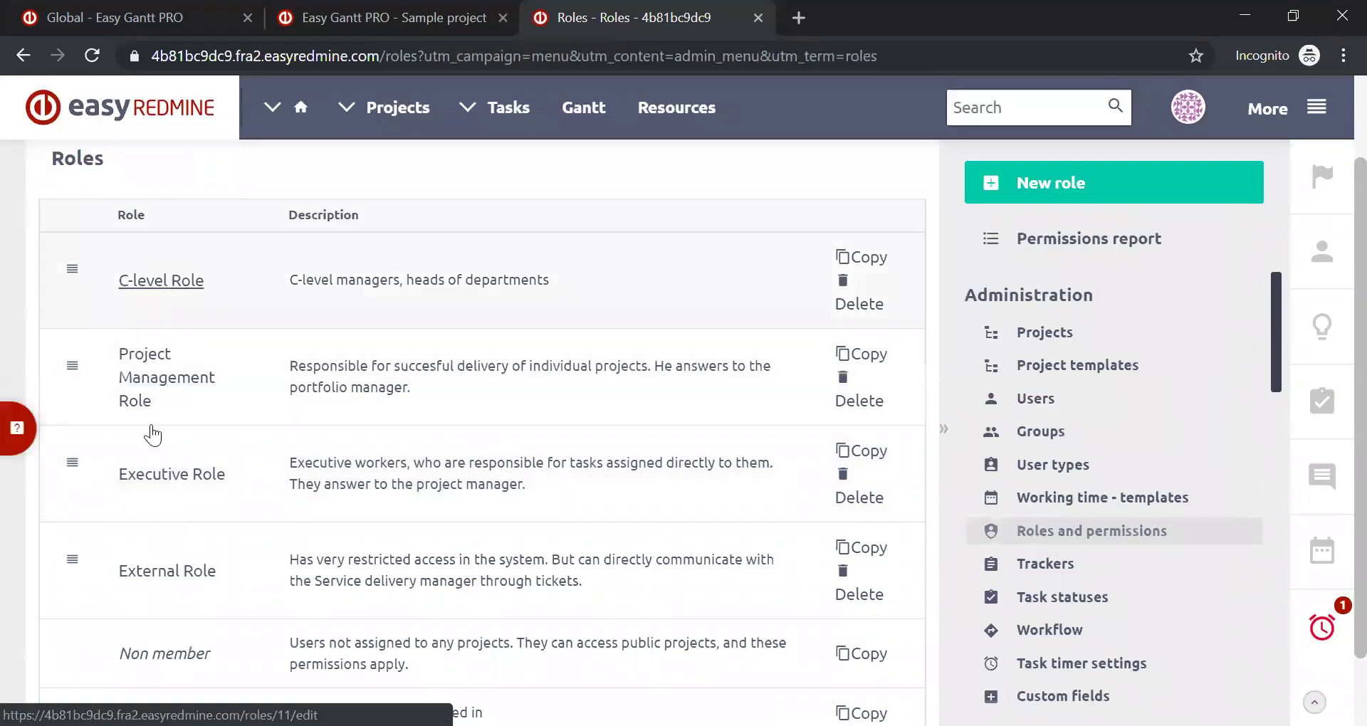
click(168, 476)
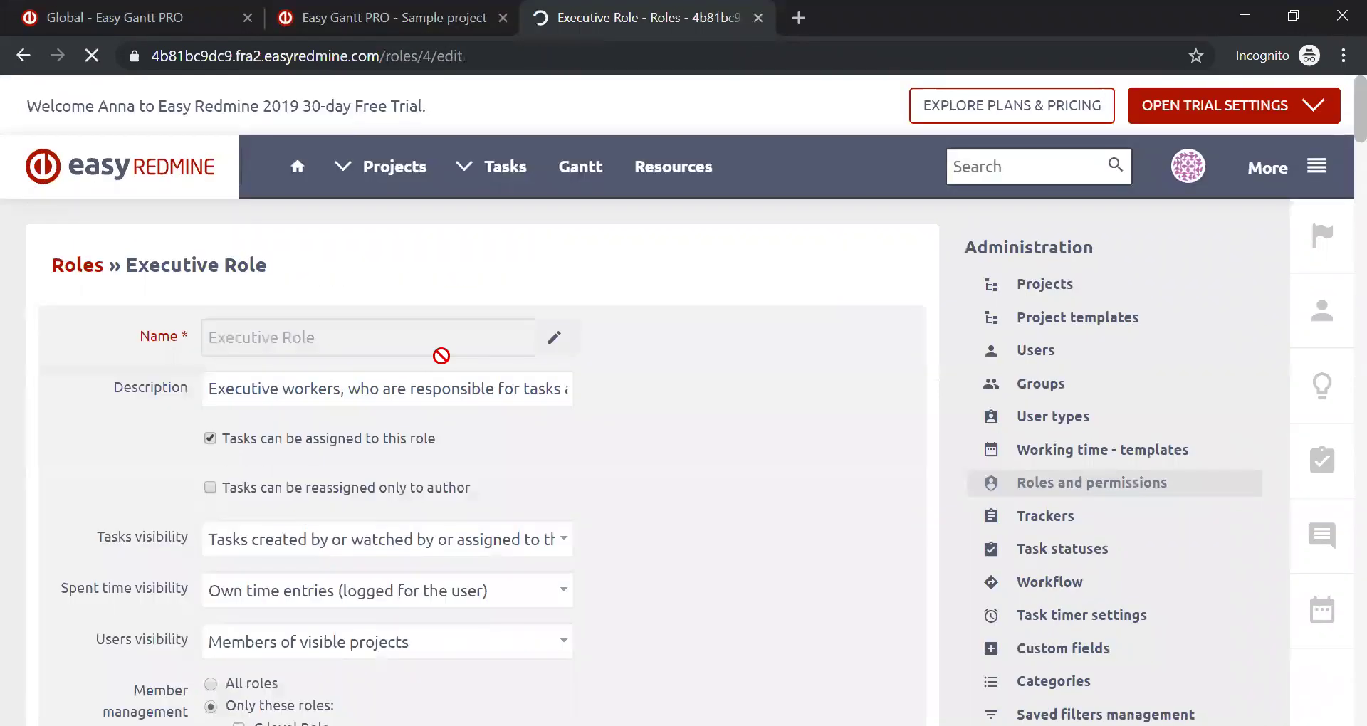
Step: Examine the Executive Role's global and project permissions for Easy Gantt & Resource Management & Scheduler
scroll(442, 356, down, 6)
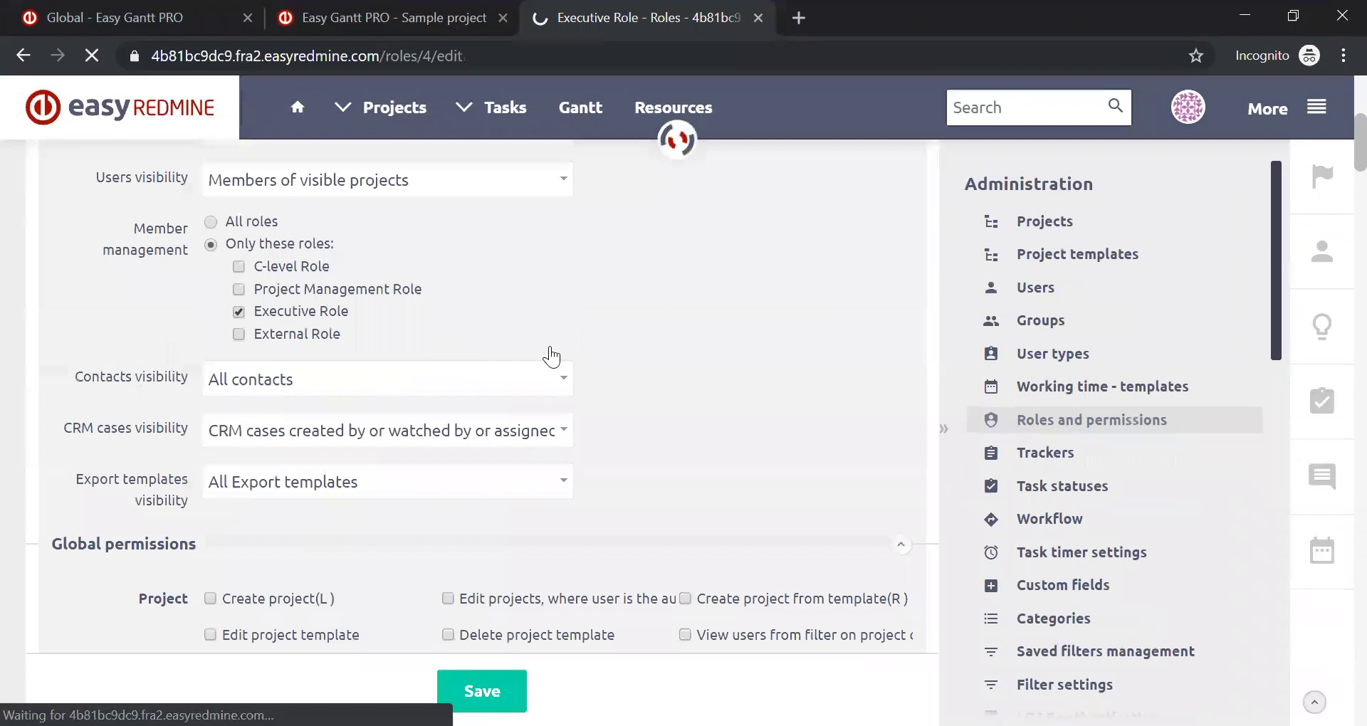
scroll(554, 353, down, 15)
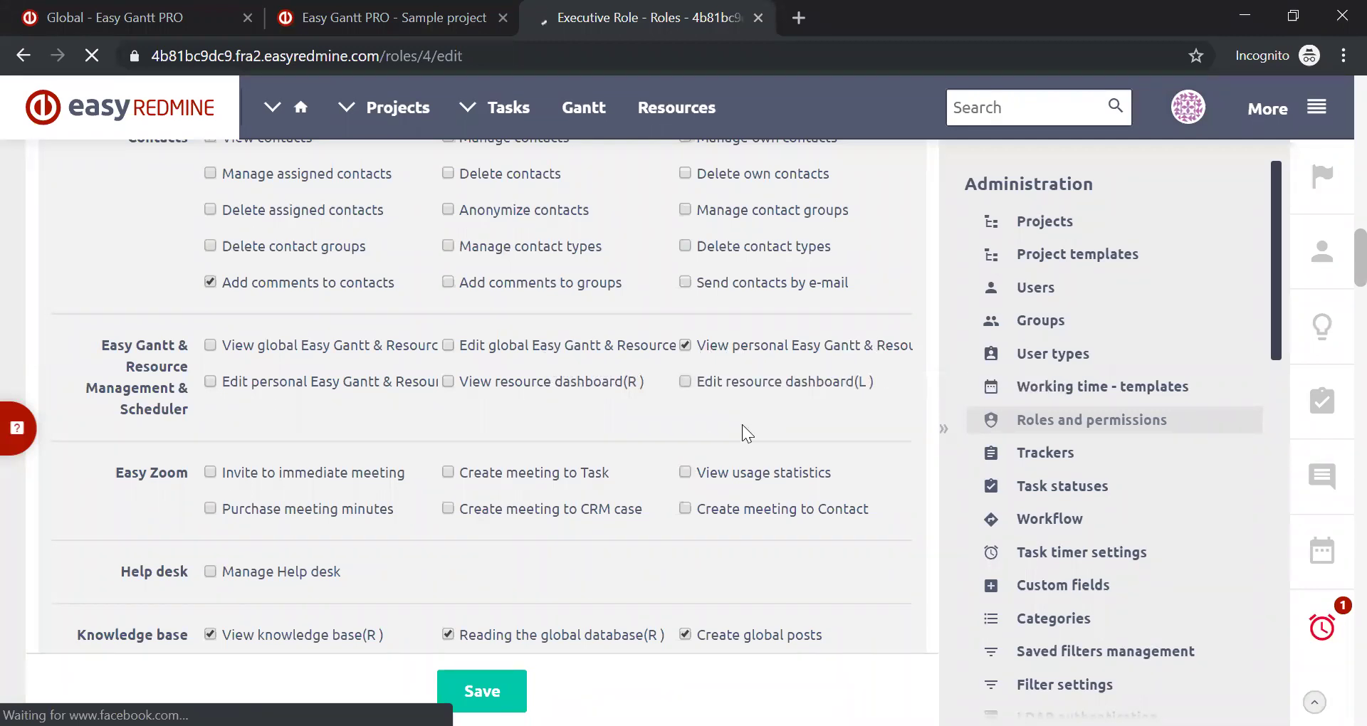
scroll(744, 433, down, 3)
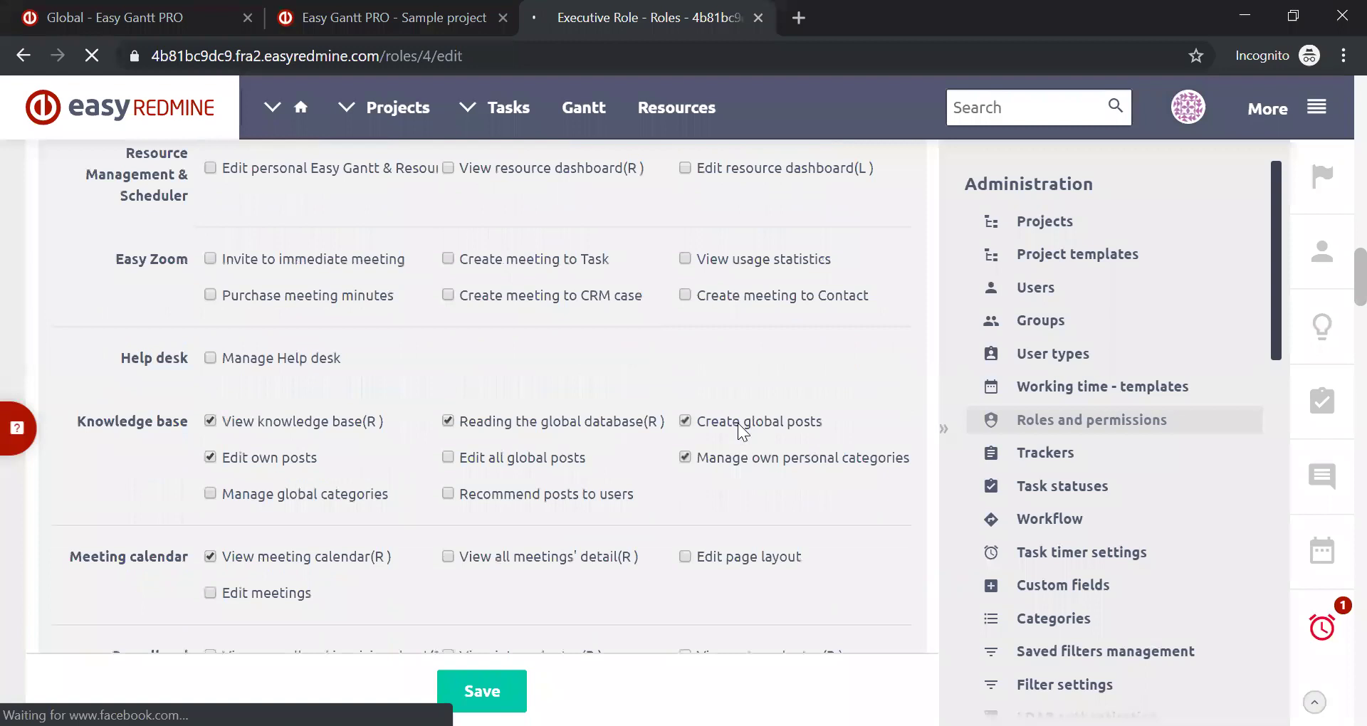
scroll(134, 331, down, 5)
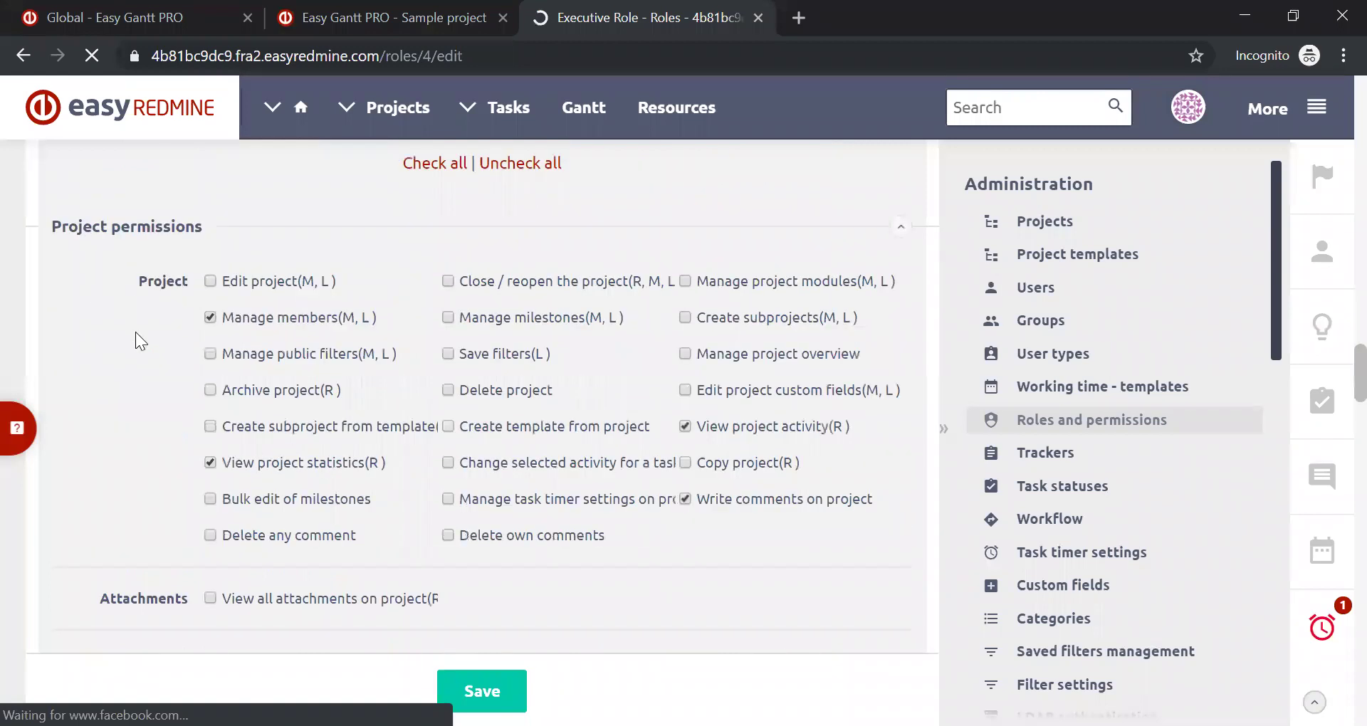
scroll(135, 330, down, 10)
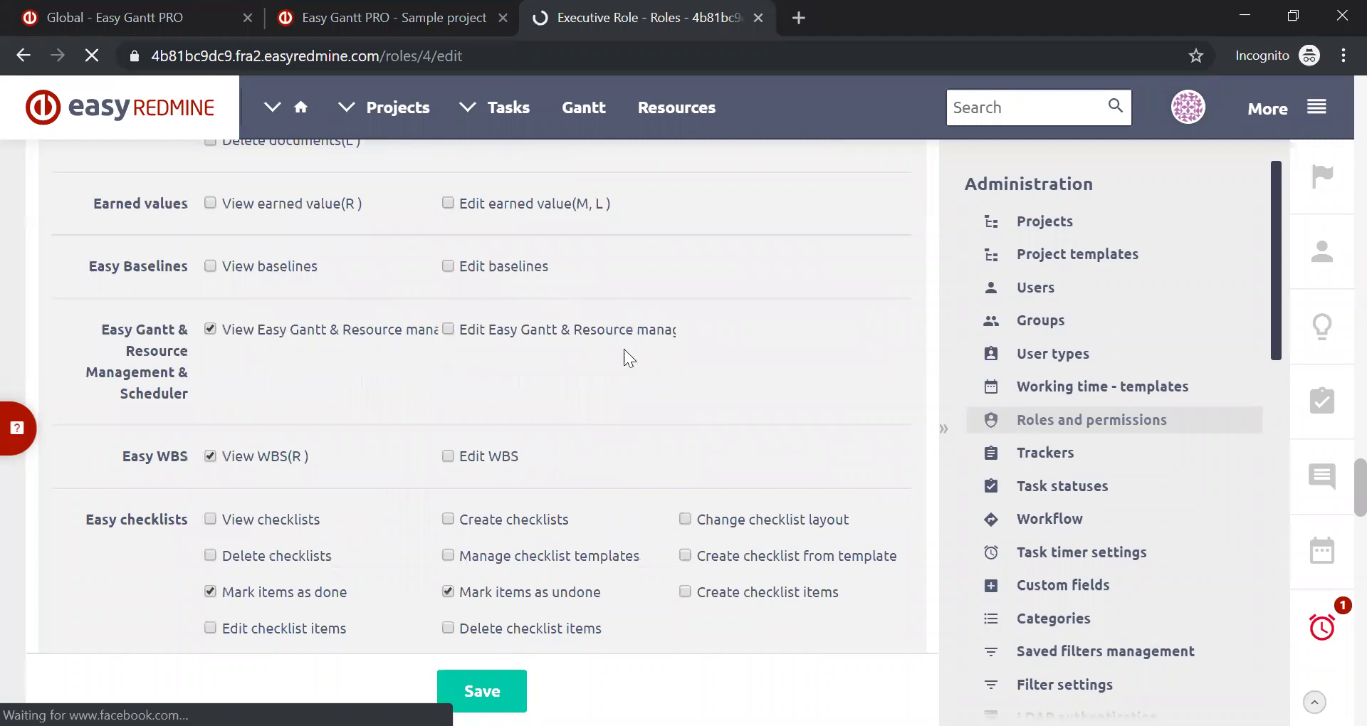
scroll(632, 410, up, 1)
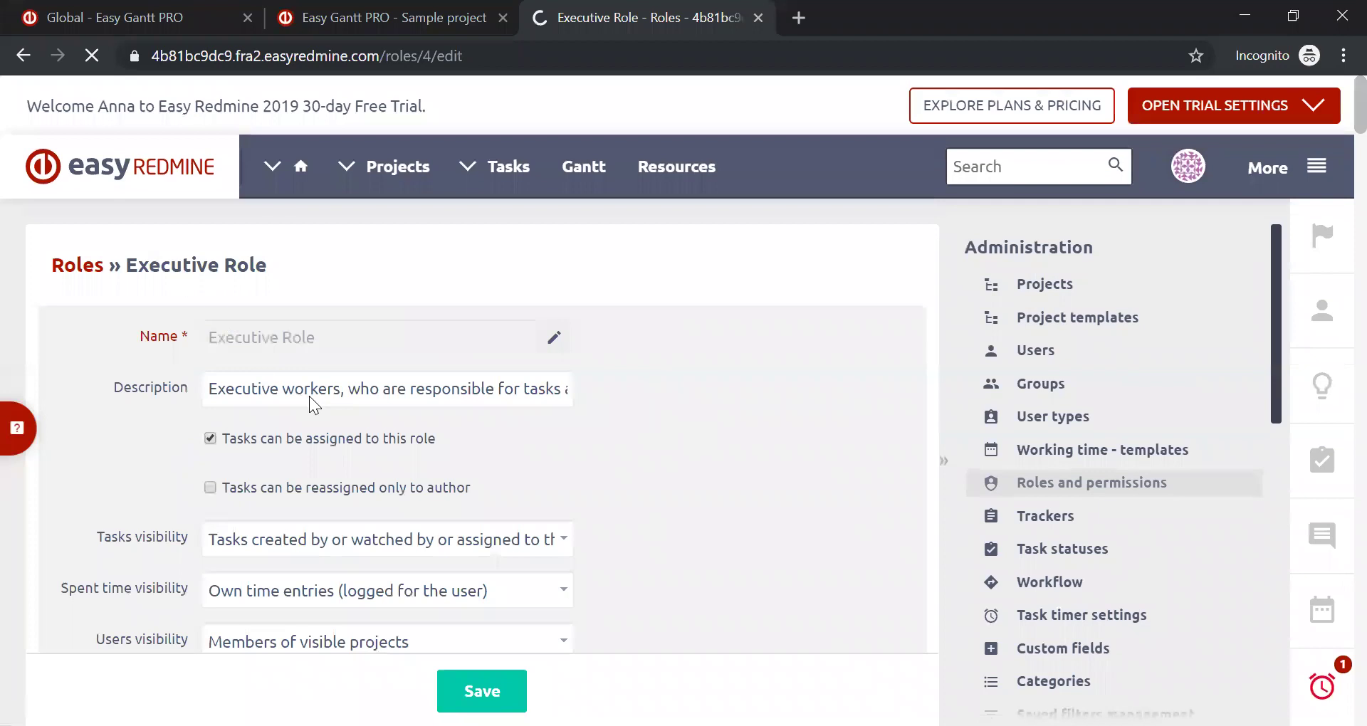
scroll(309, 396, down, 20)
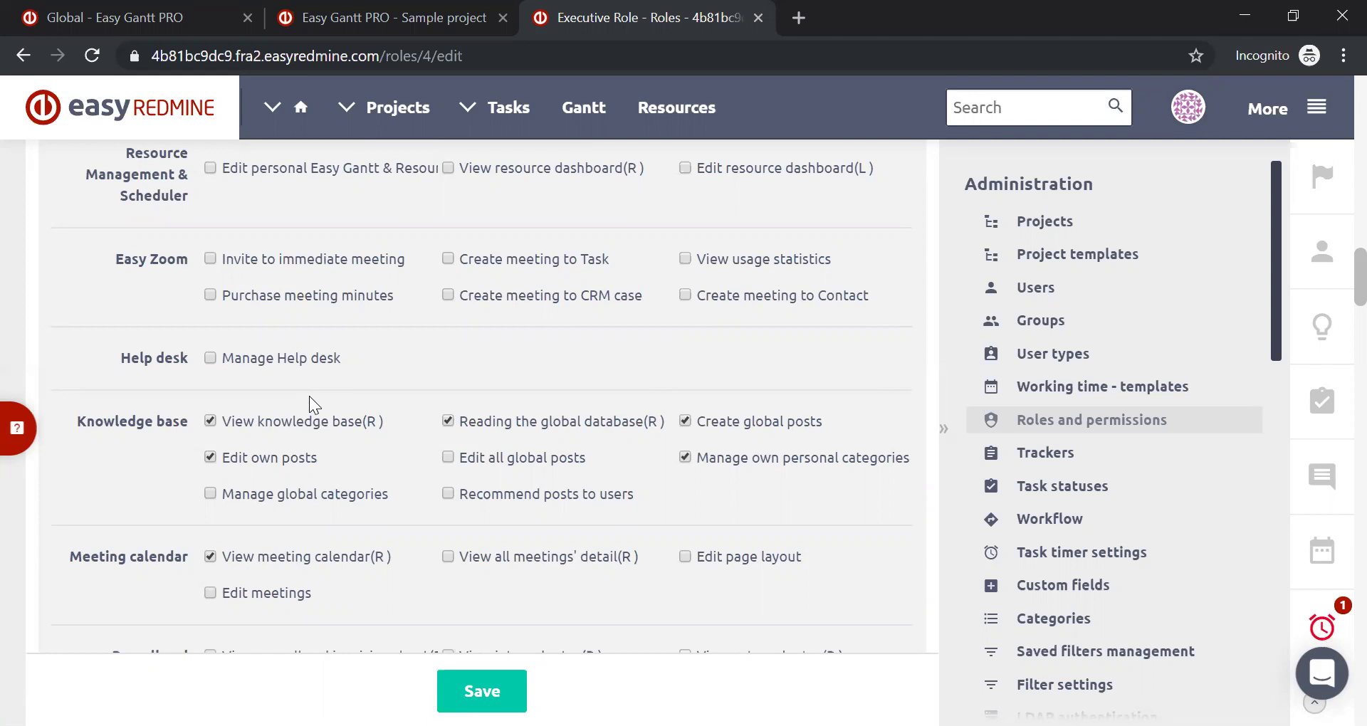
Step: Return to Administration and open the Task tracking settings to view the option for task due dates after the milestone date
click(1315, 118)
click(946, 700)
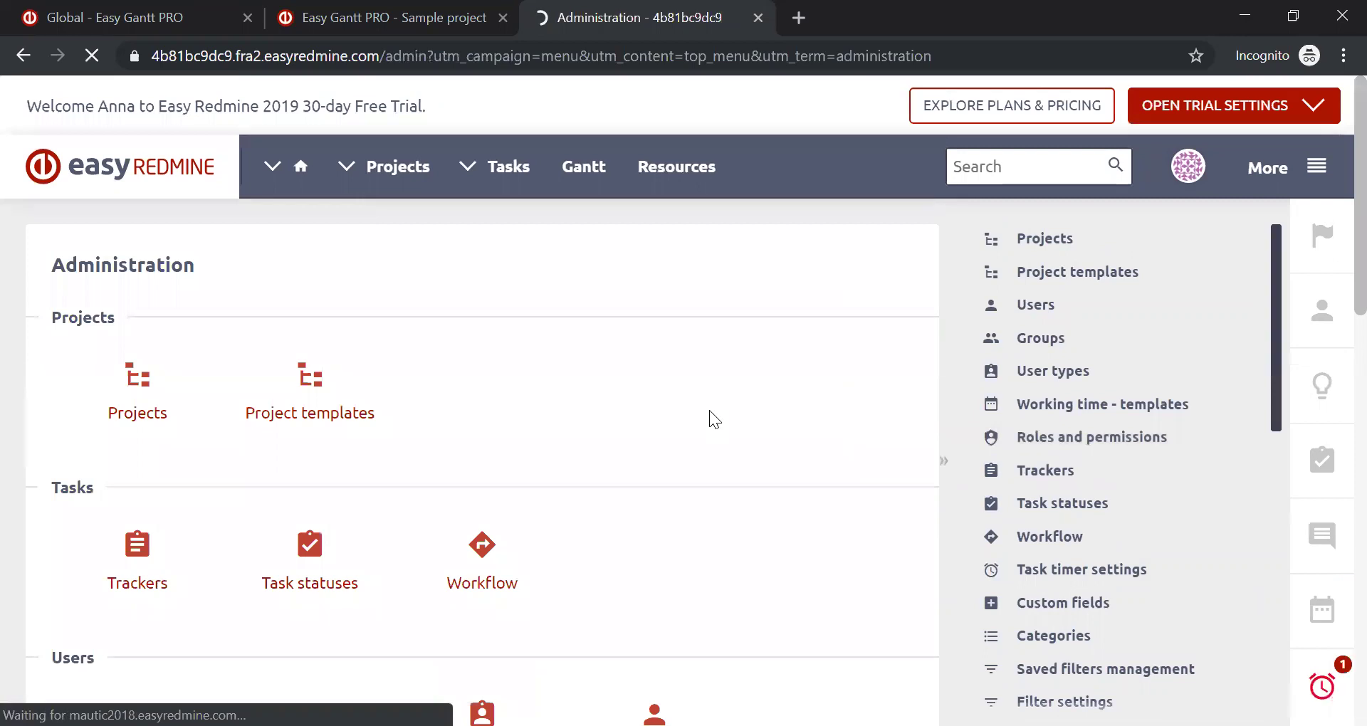
scroll(709, 410, down, 5)
scroll(310, 500, down, 6)
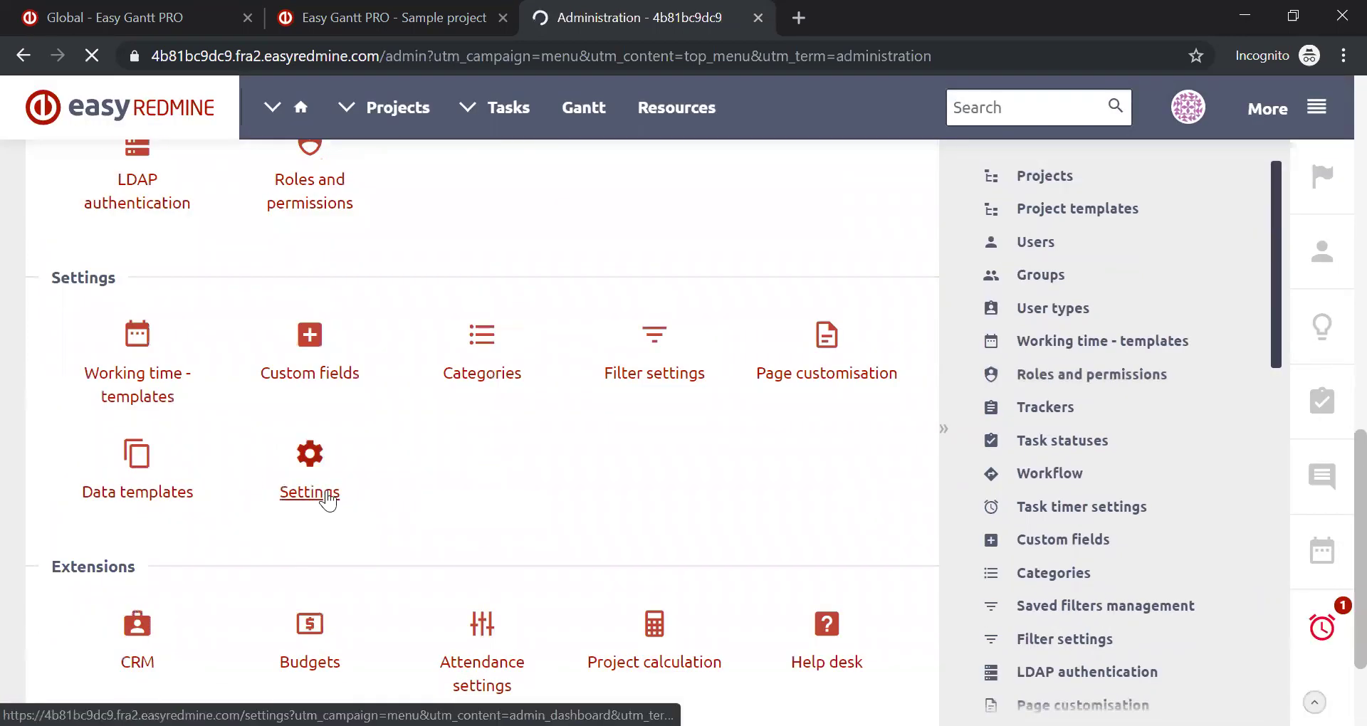
click(327, 495)
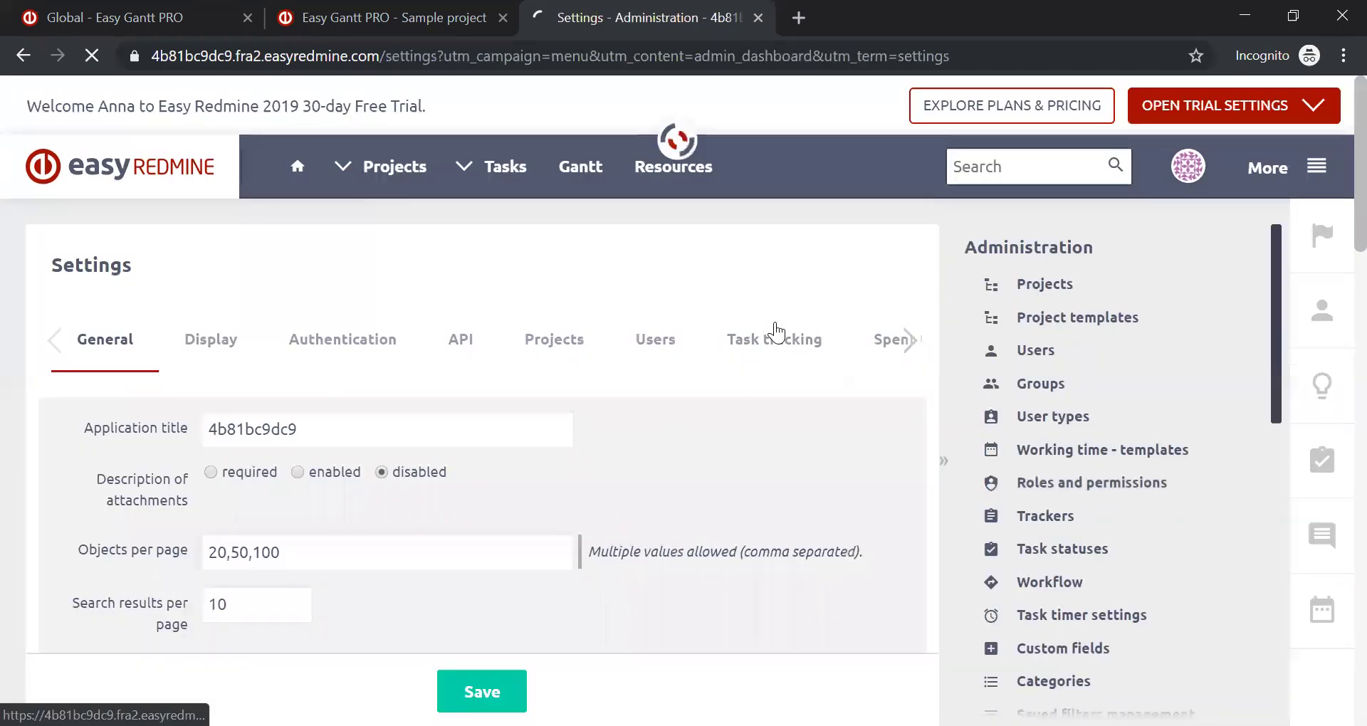
click(761, 342)
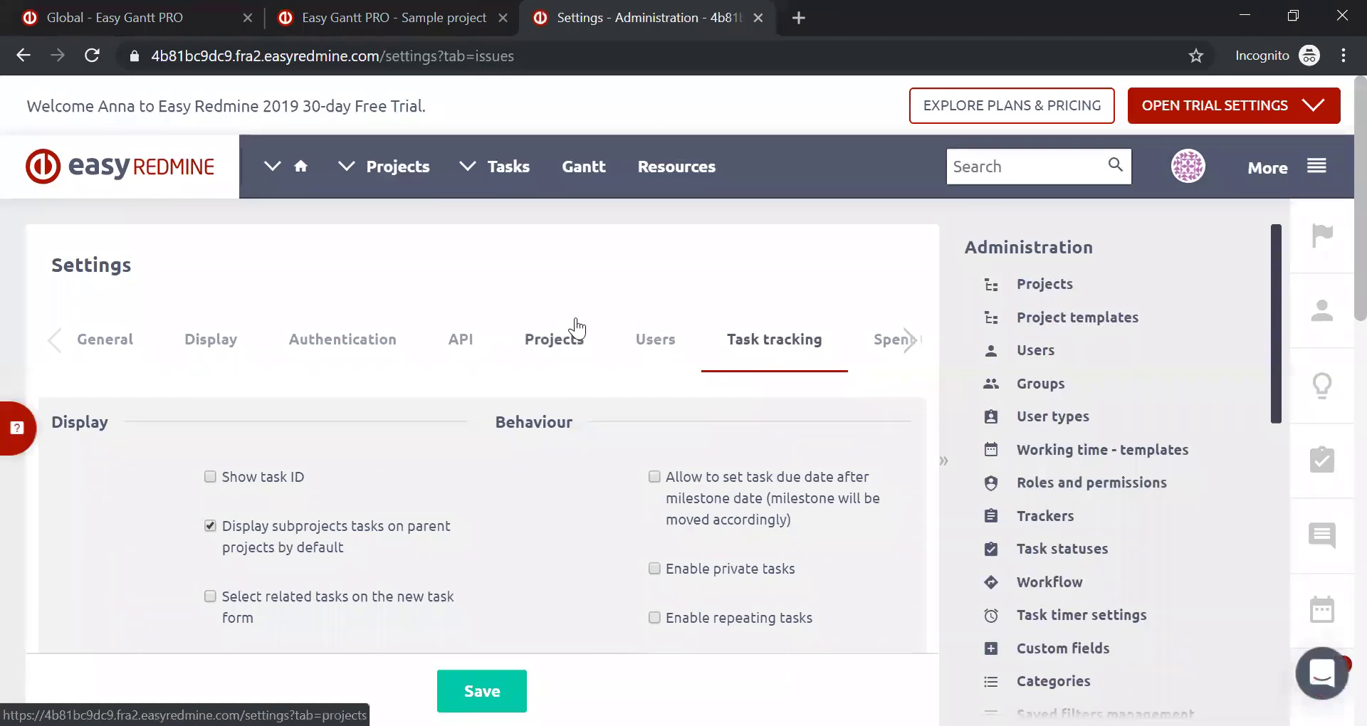
scroll(577, 329, down, 2)
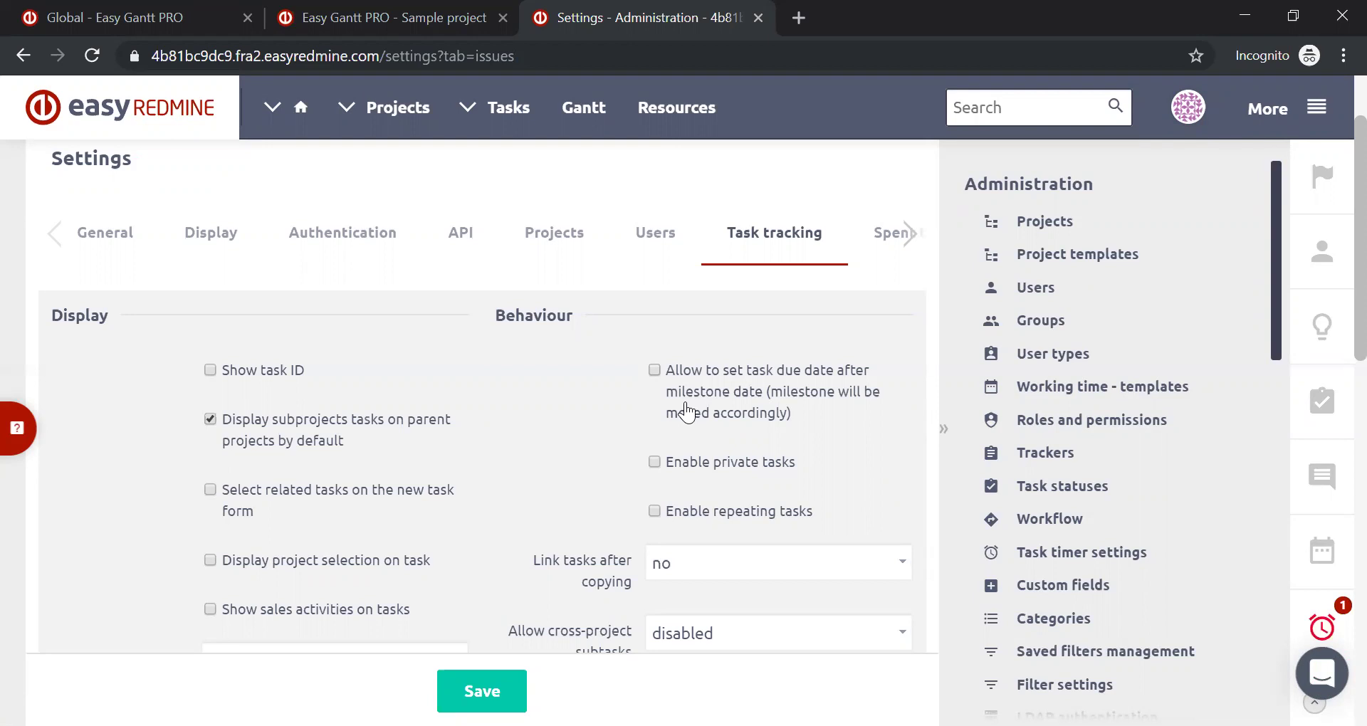
Step: Switch back to the browser tab with Sample project's Gantt and close the expanded More menu
click(351, 13)
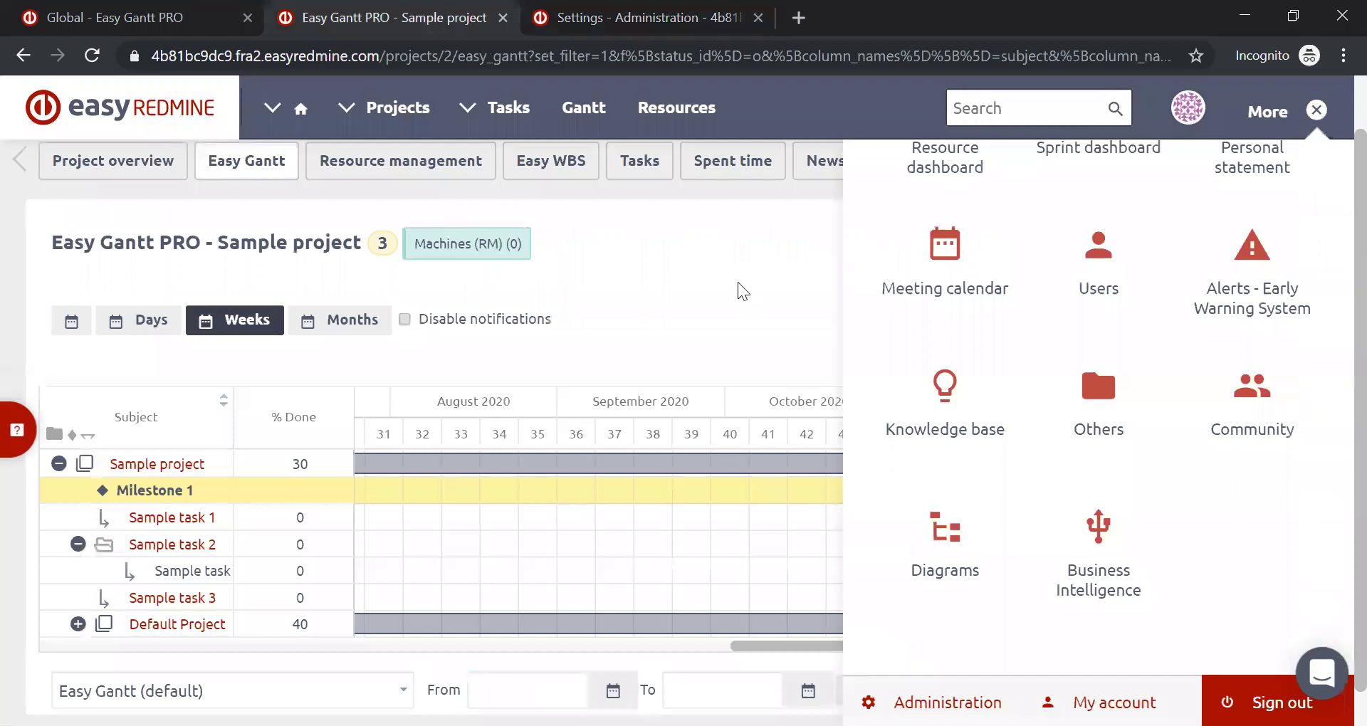
click(737, 284)
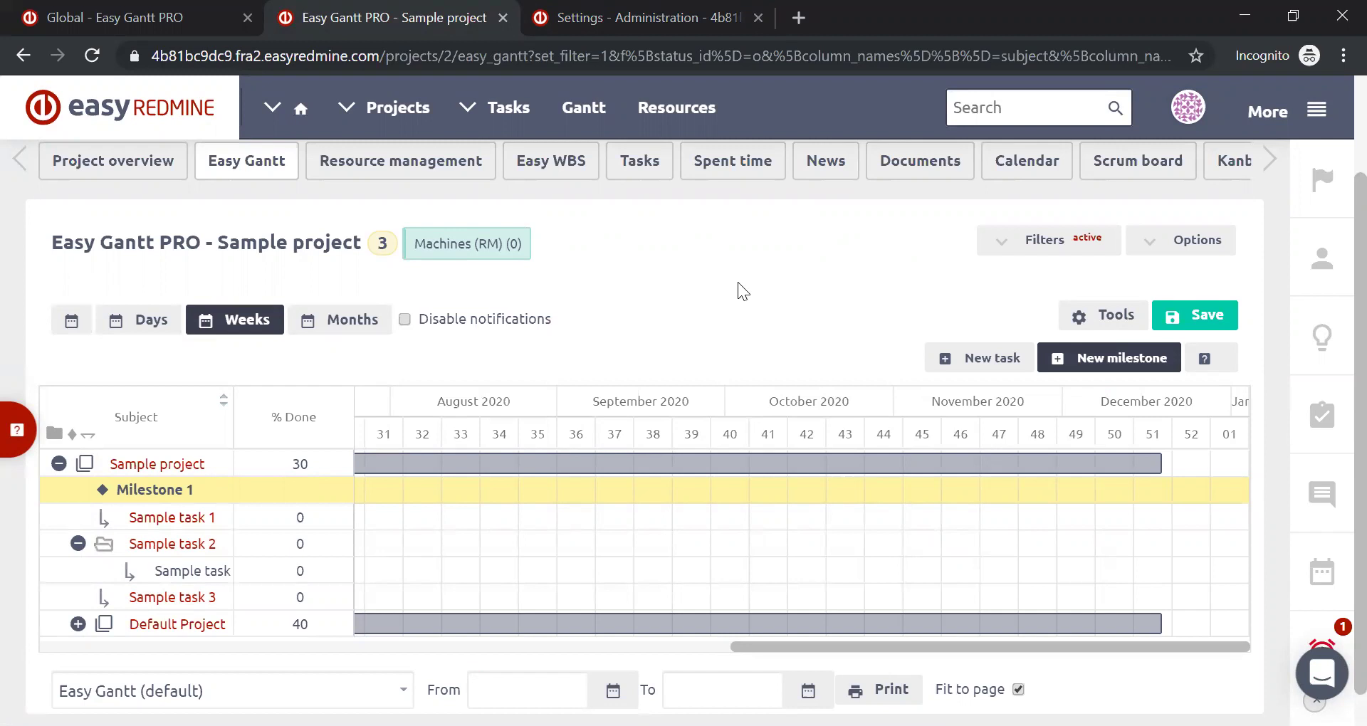
scroll(813, 270, down, 1)
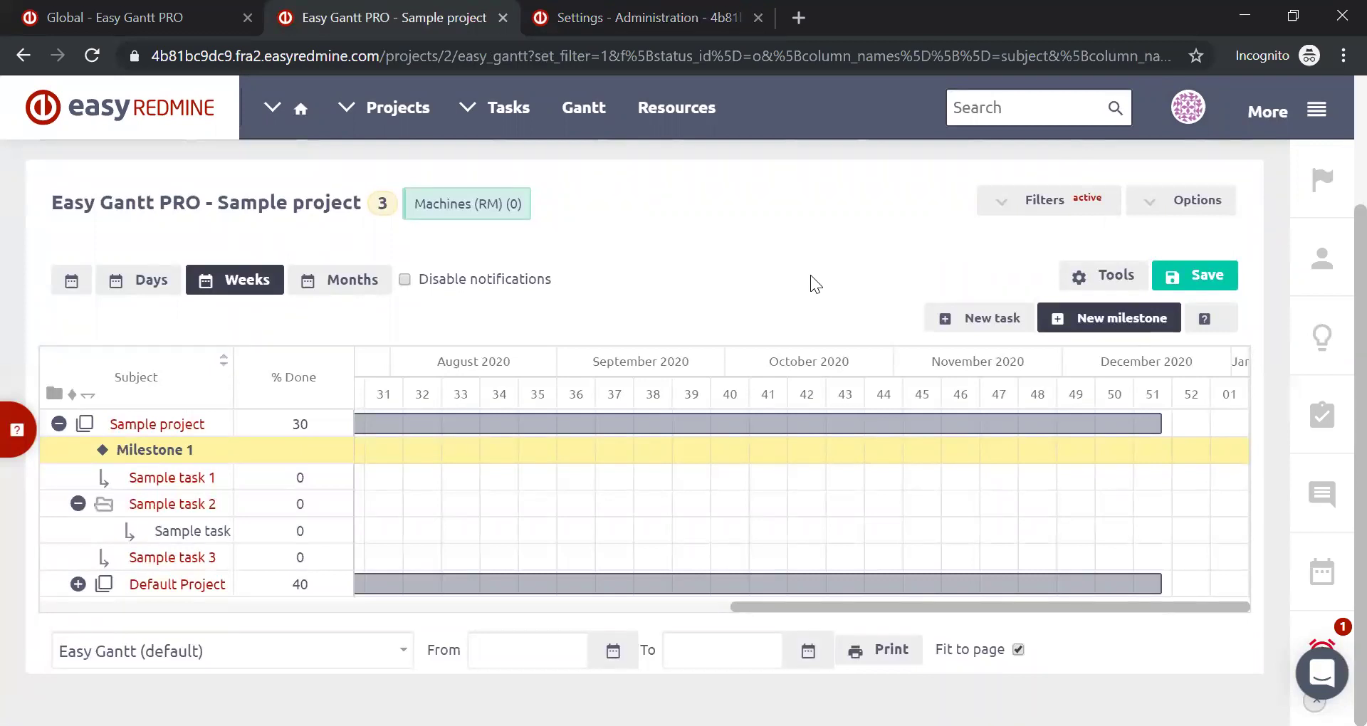
scroll(751, 415, up, 3)
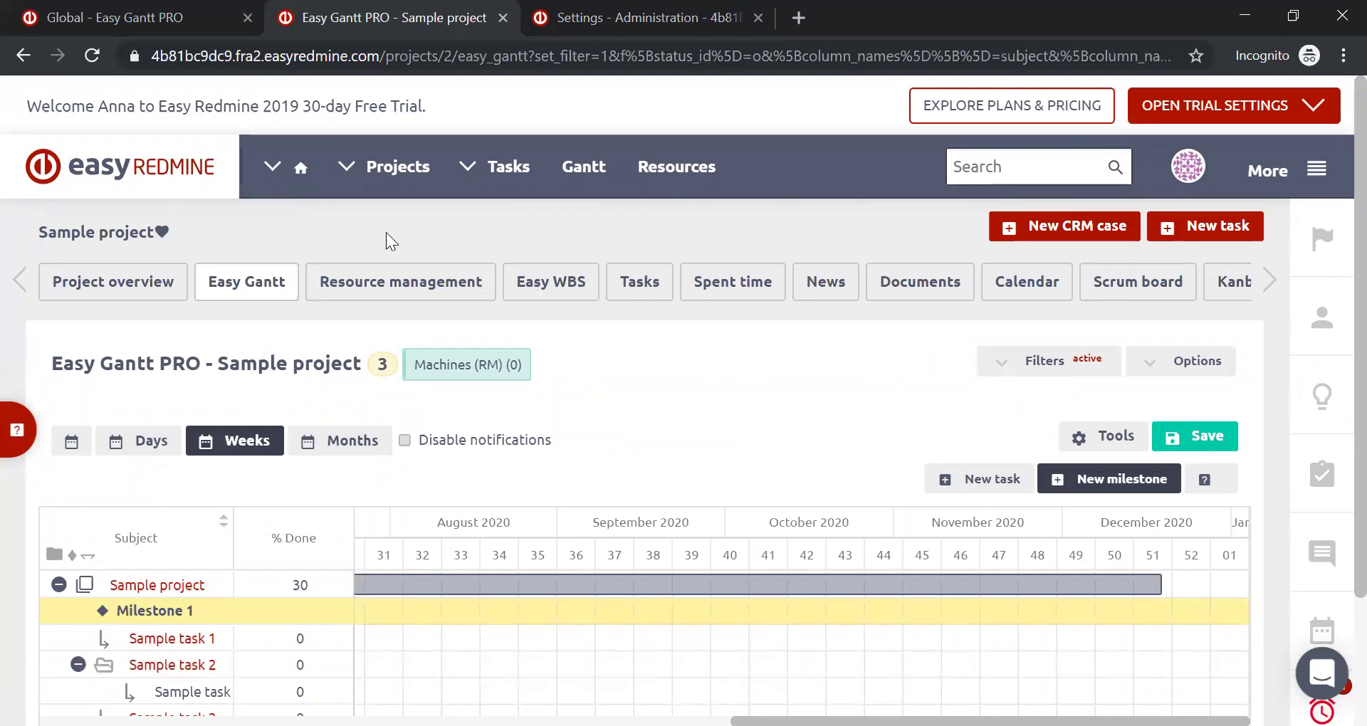
Step: Leave the Gantt without saving its changes and show the modules in Sample project's settings
click(1274, 287)
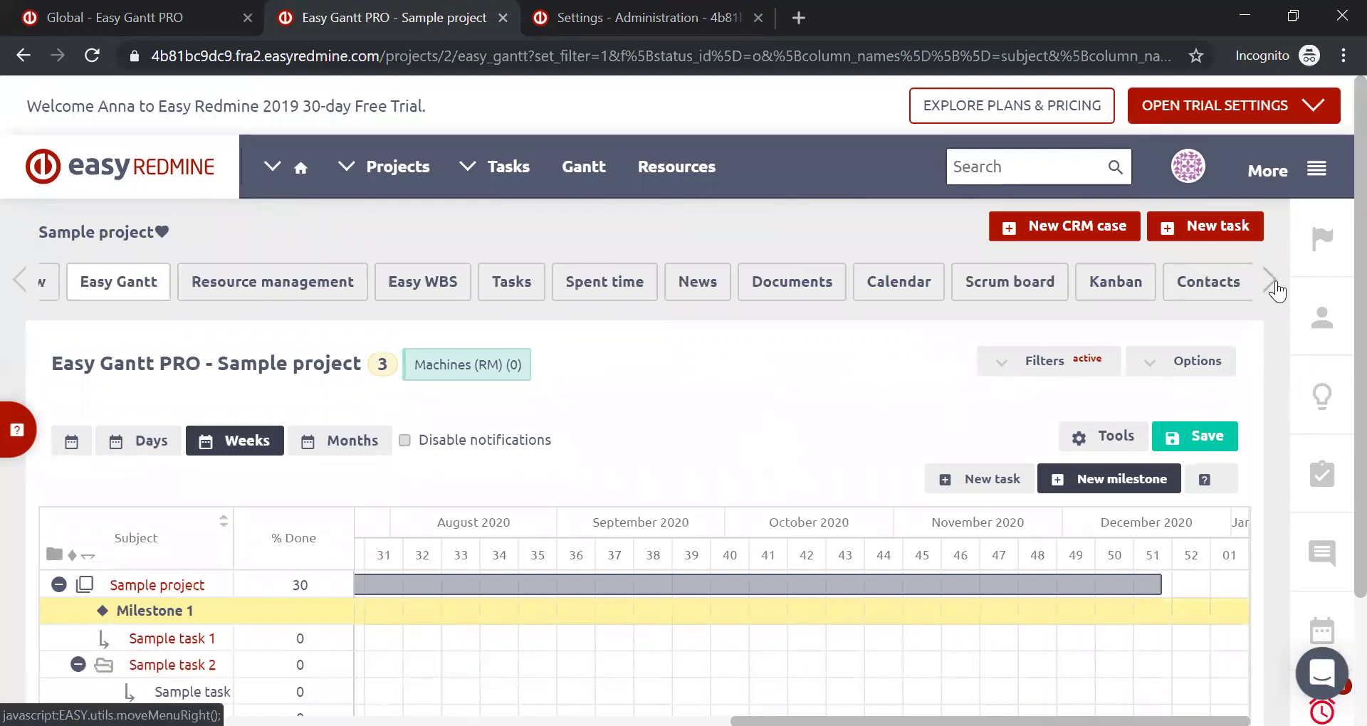
click(1273, 285)
click(1272, 284)
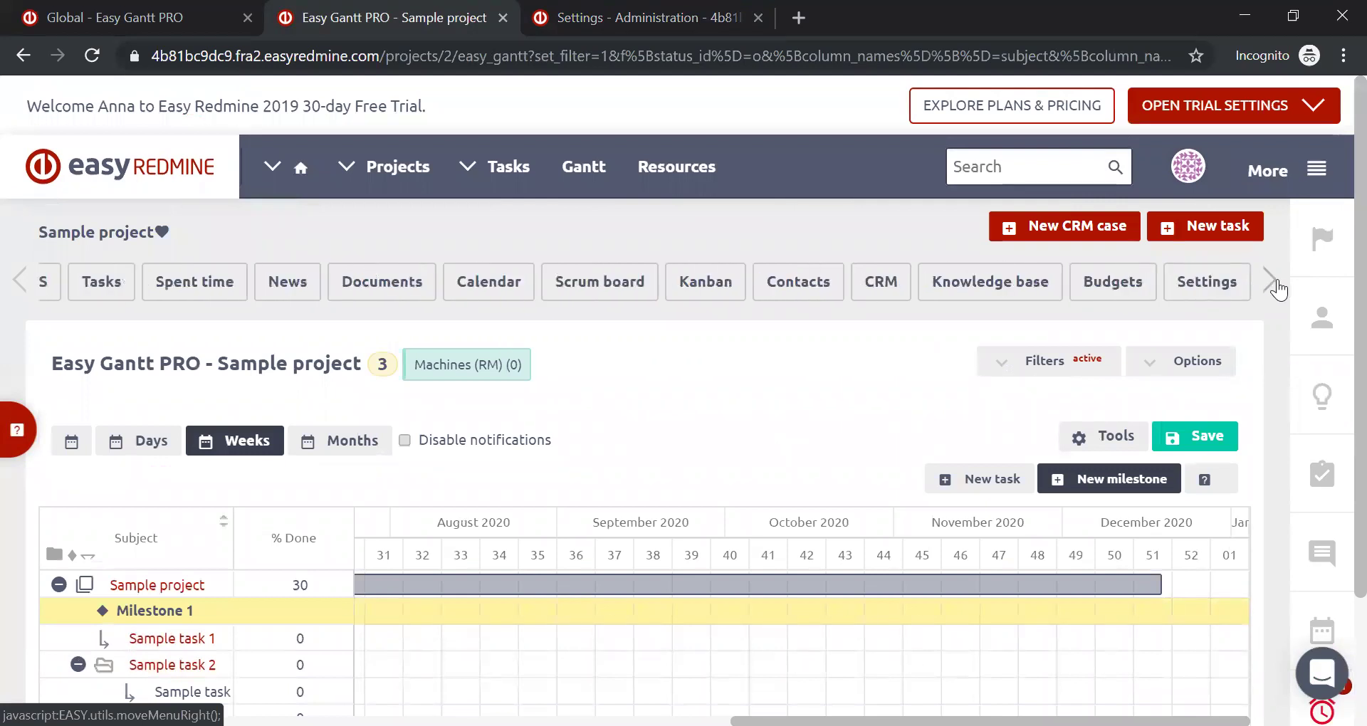
click(1196, 285)
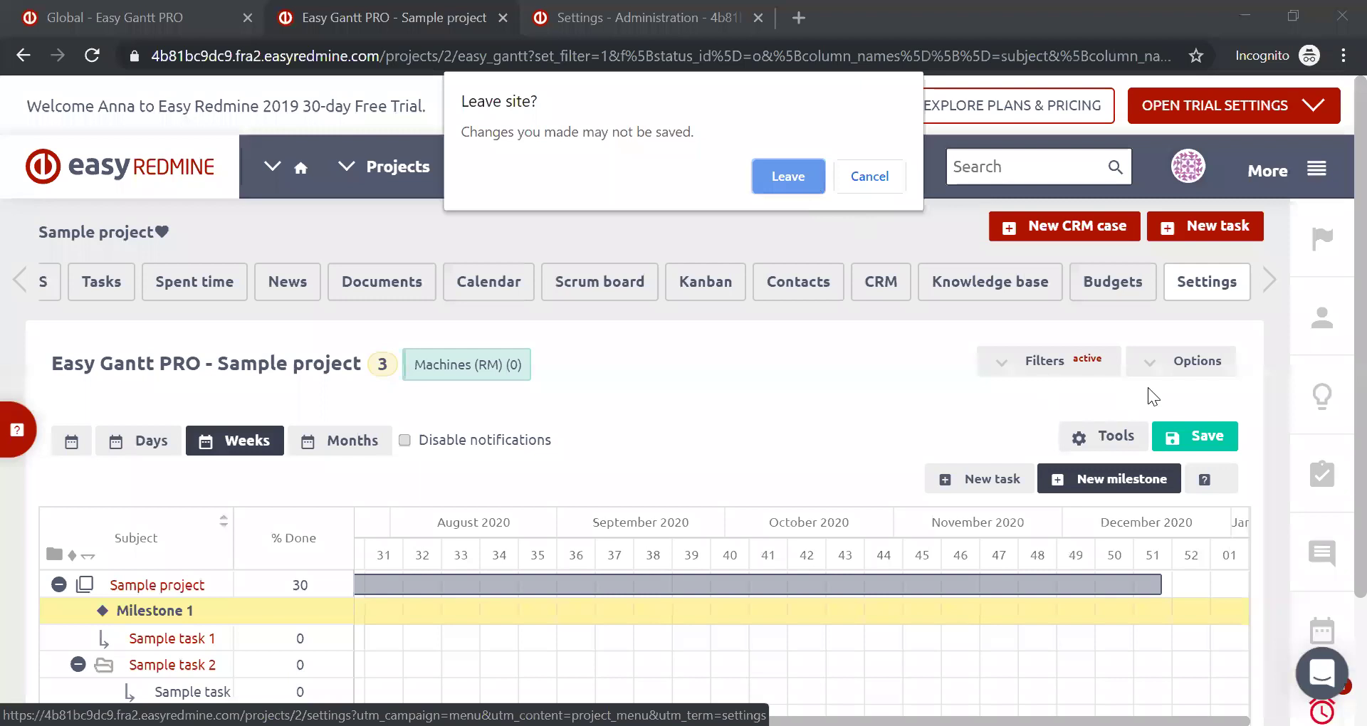
click(815, 190)
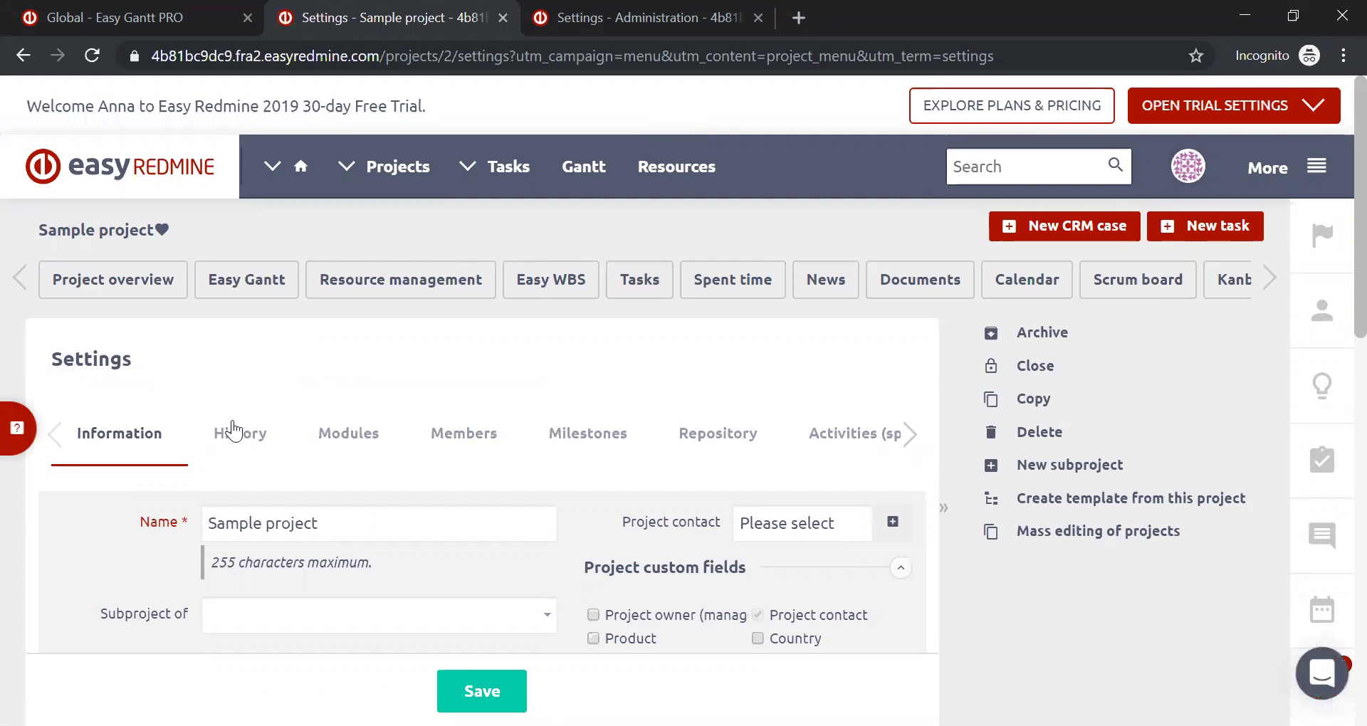
click(349, 429)
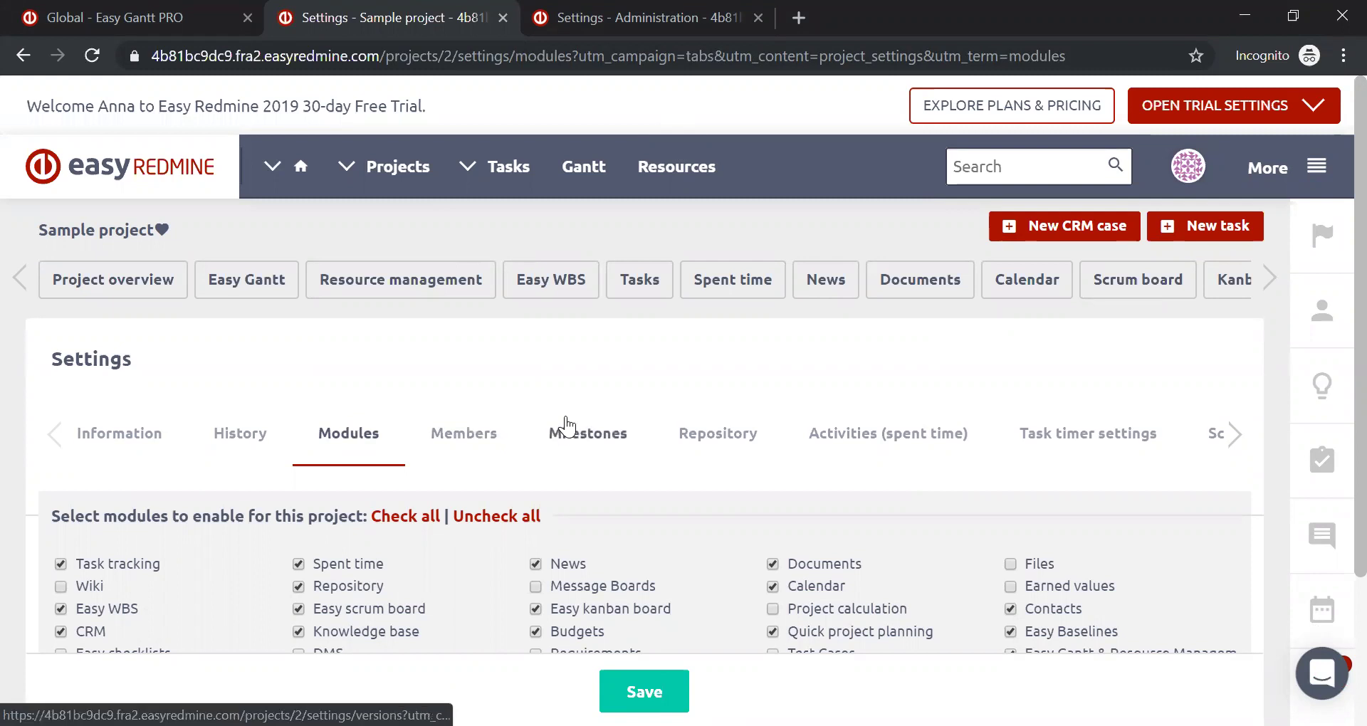
scroll(567, 425, down, 1)
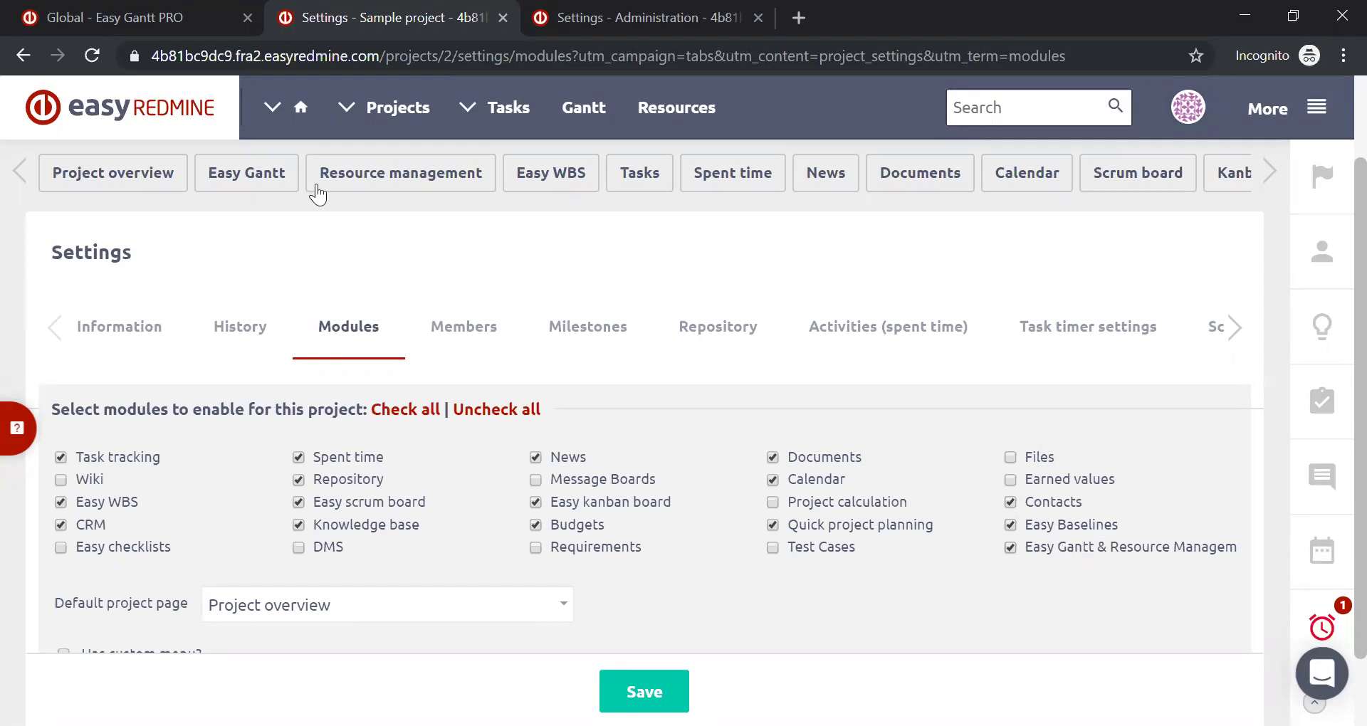
Step: Reopen Sample project's Easy Gantt and turn on the Baselines tool, with the sample tasks' bars in view
click(242, 174)
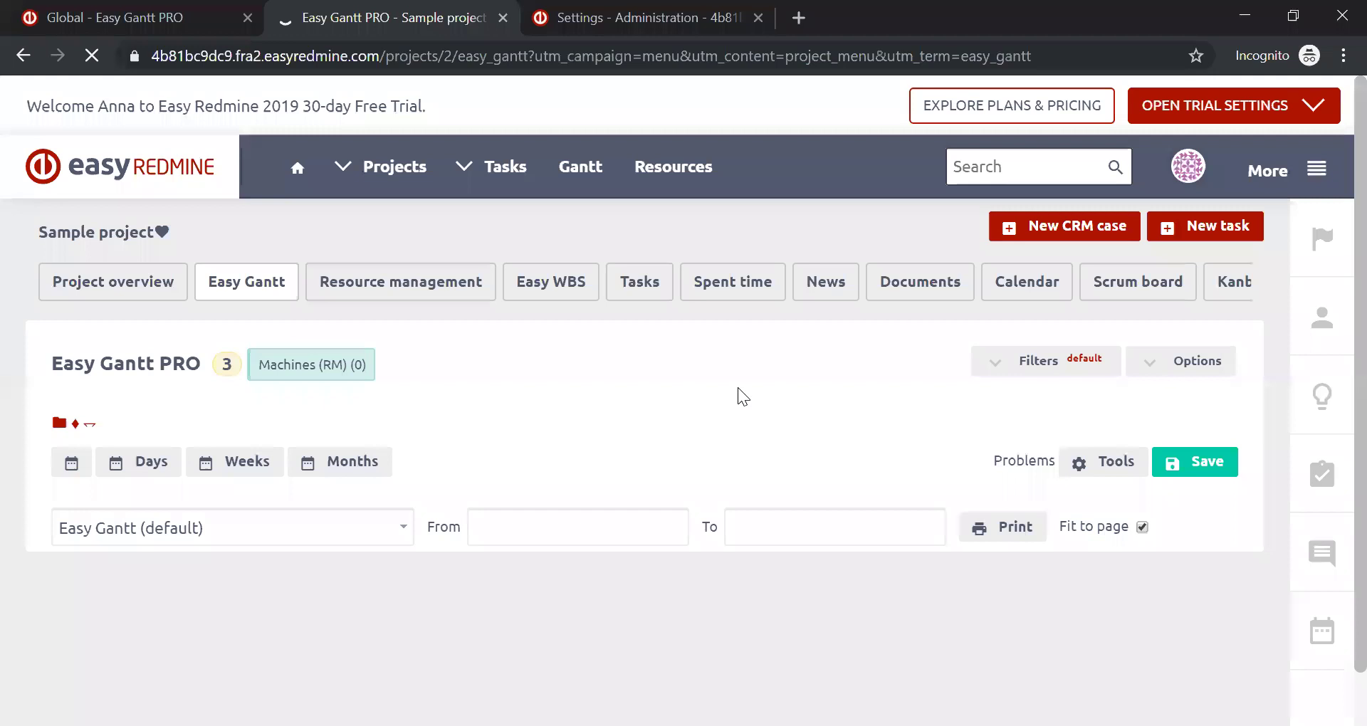
click(1082, 441)
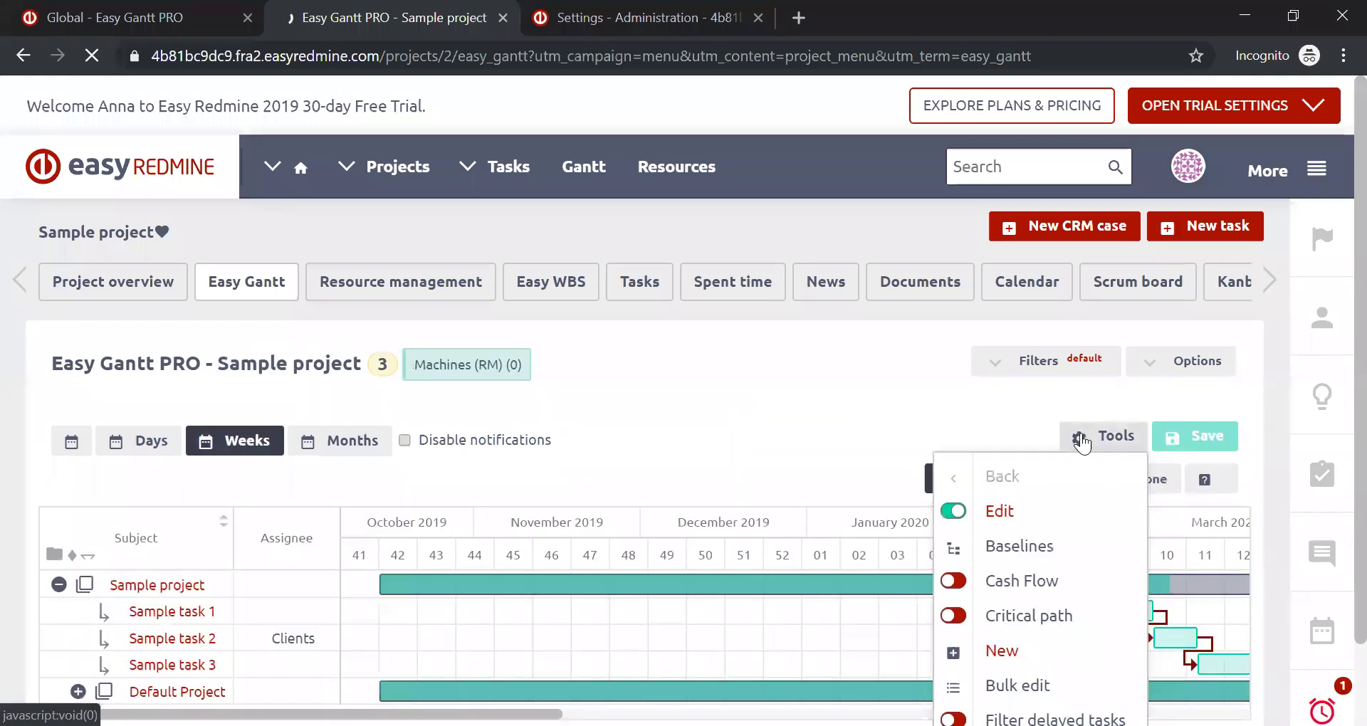
scroll(1037, 451, down, 1)
click(1035, 455)
scroll(705, 427, down, 1)
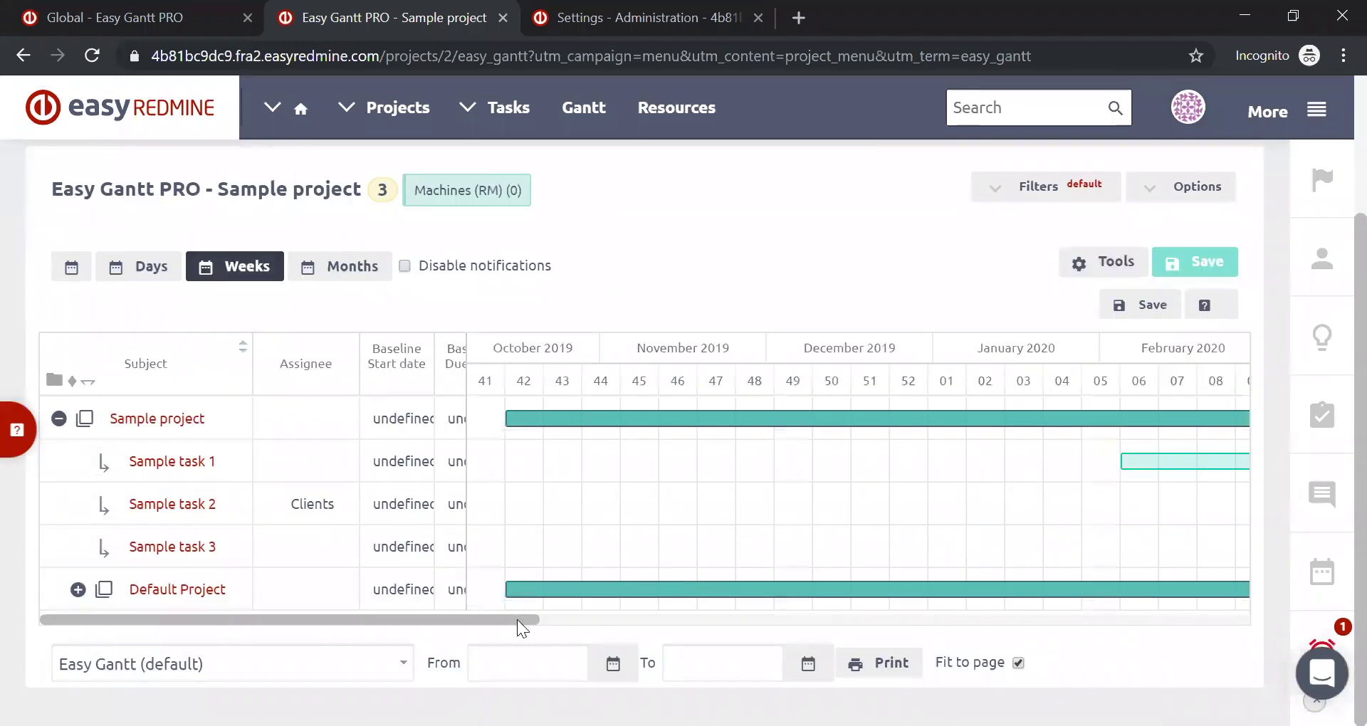
drag(515, 621, 685, 621)
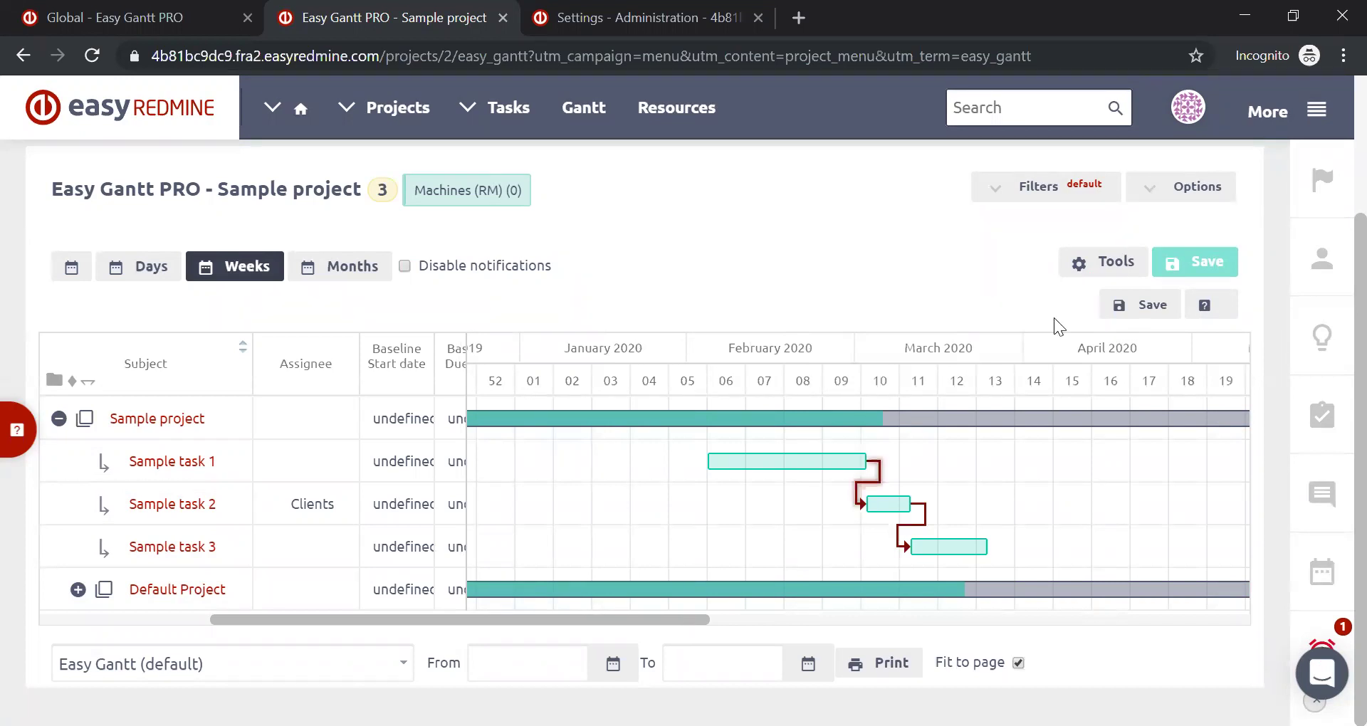
Step: Save a new baseline of Sample project named baseline 1
click(1152, 305)
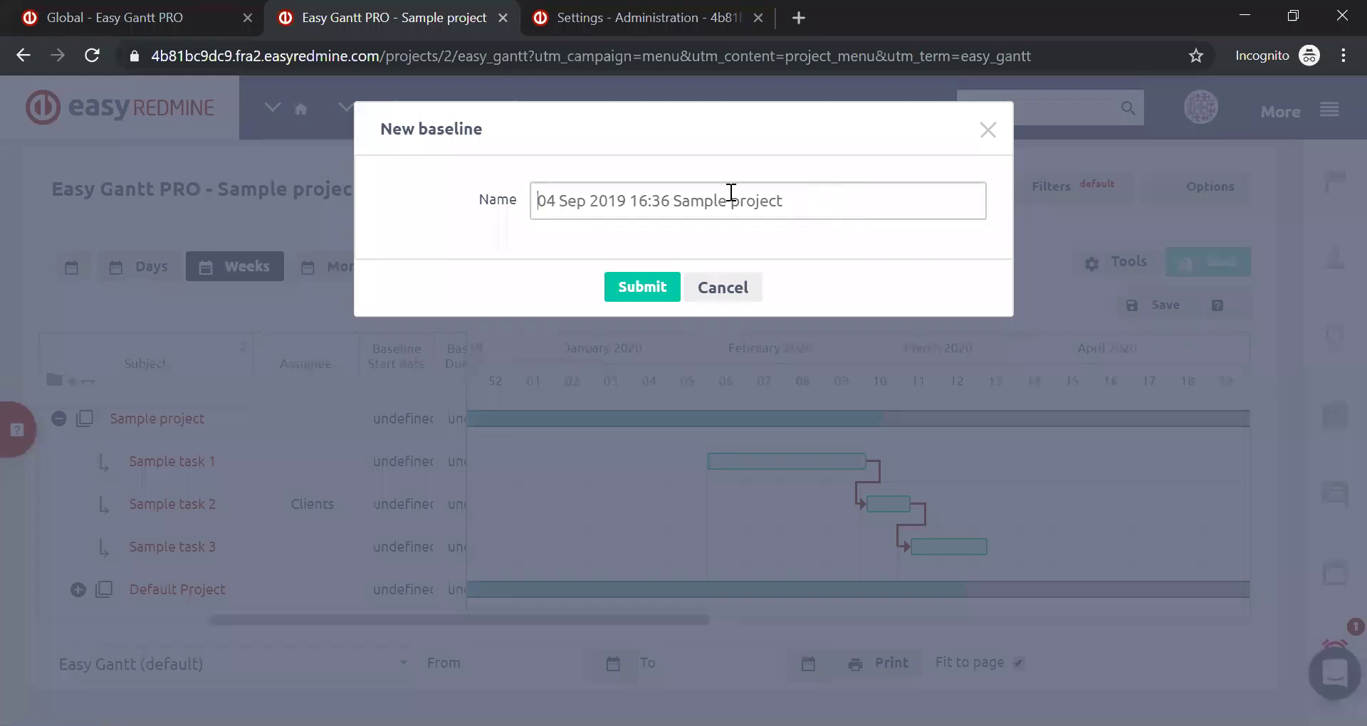
key(Down)
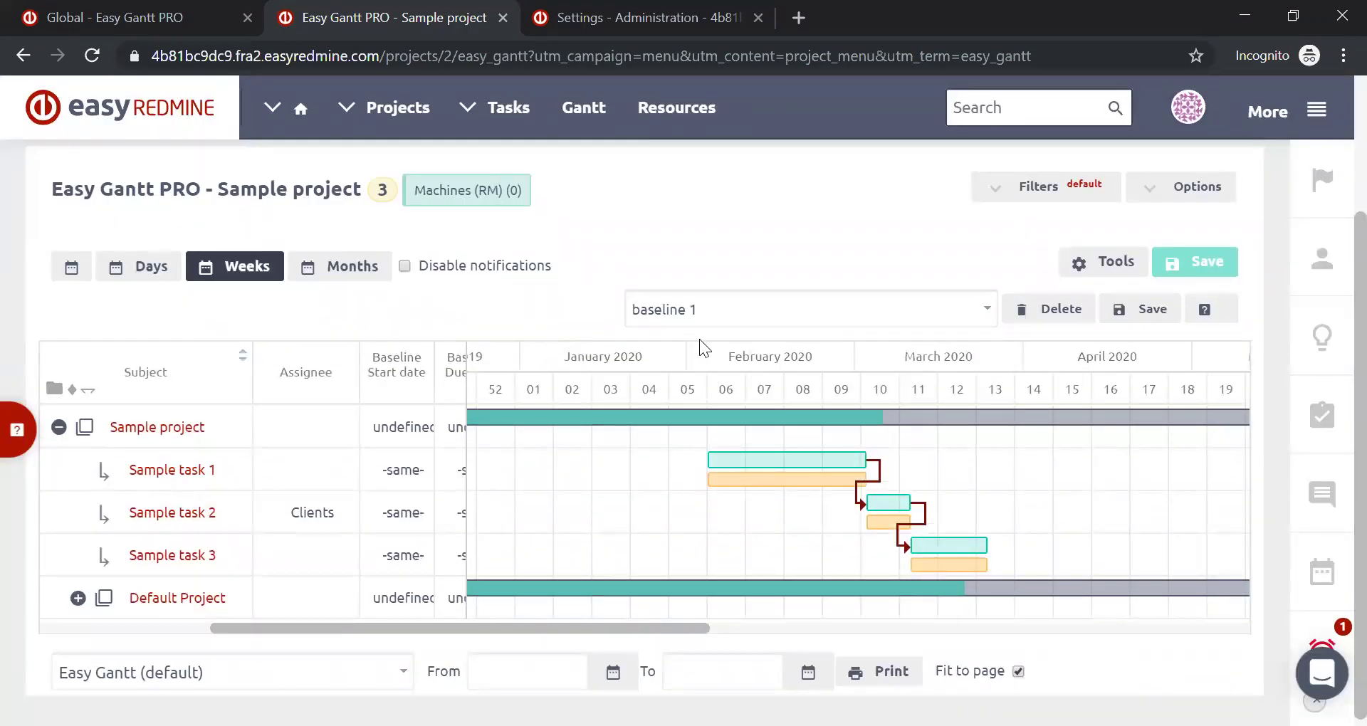
Step: Move Sample task 1 forward by about two weeks in the chart and try to save another baseline
mouse_move(719, 470)
drag(807, 463, 820, 464)
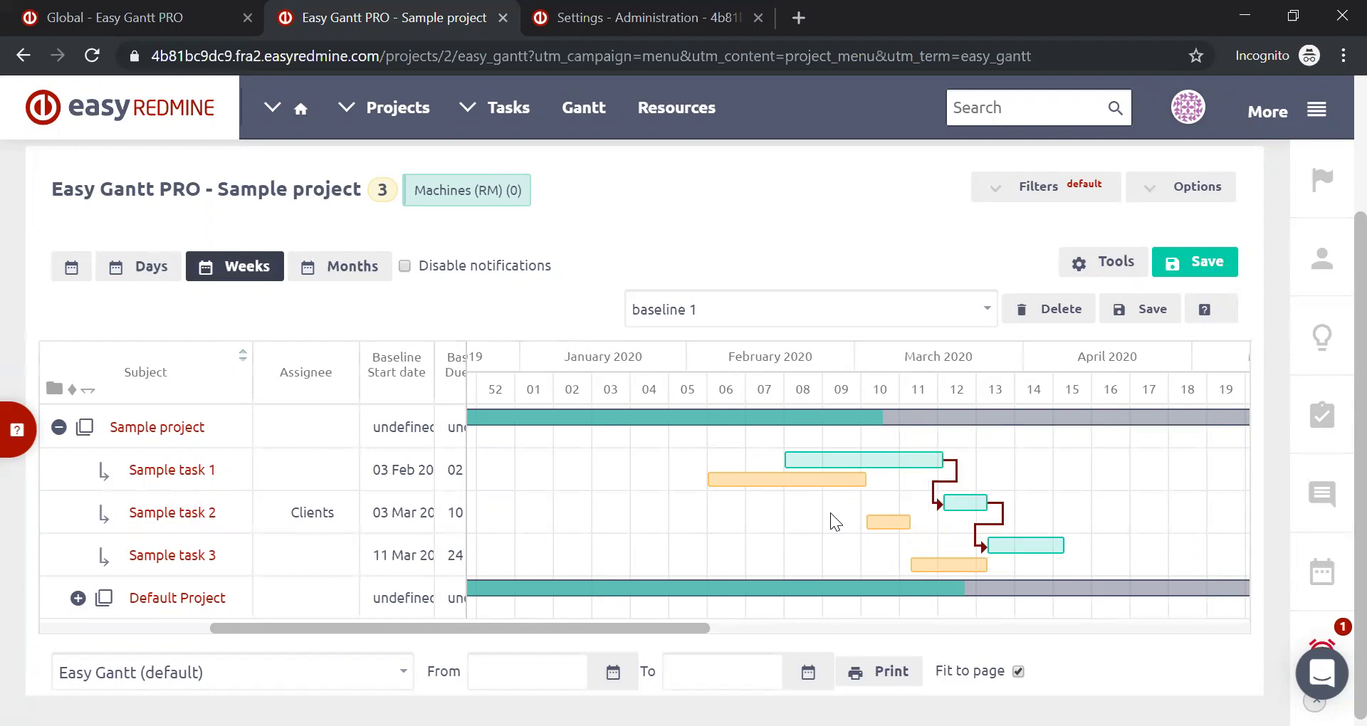
click(1159, 319)
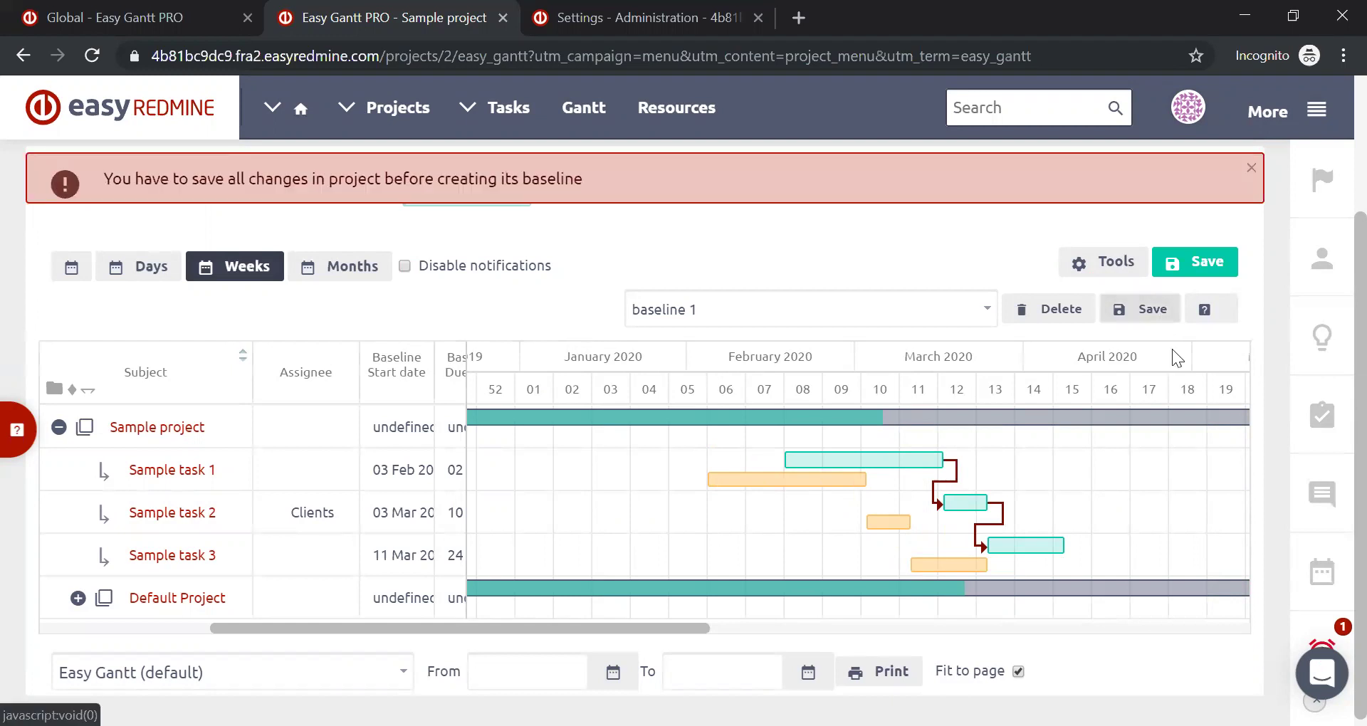
Step: Save the pending chart changes and save a new baseline of Sample project named baseline 2
click(1196, 268)
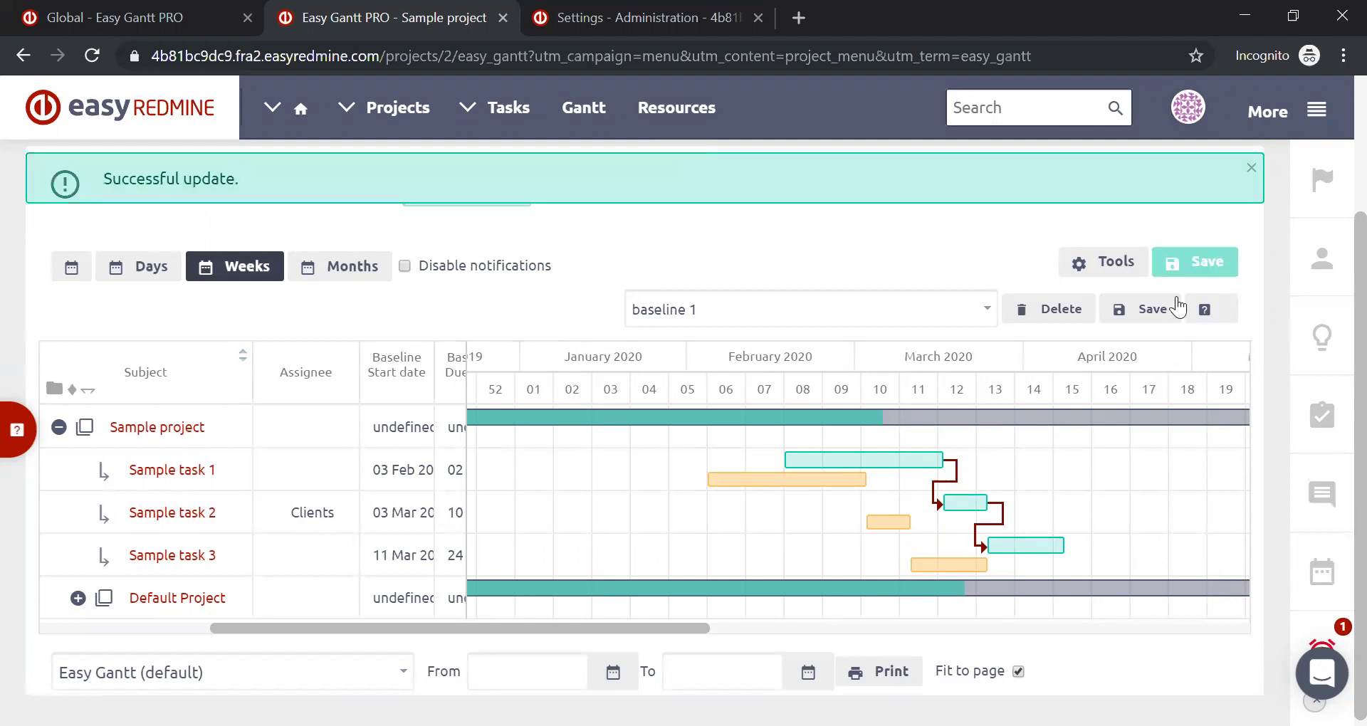
click(1147, 310)
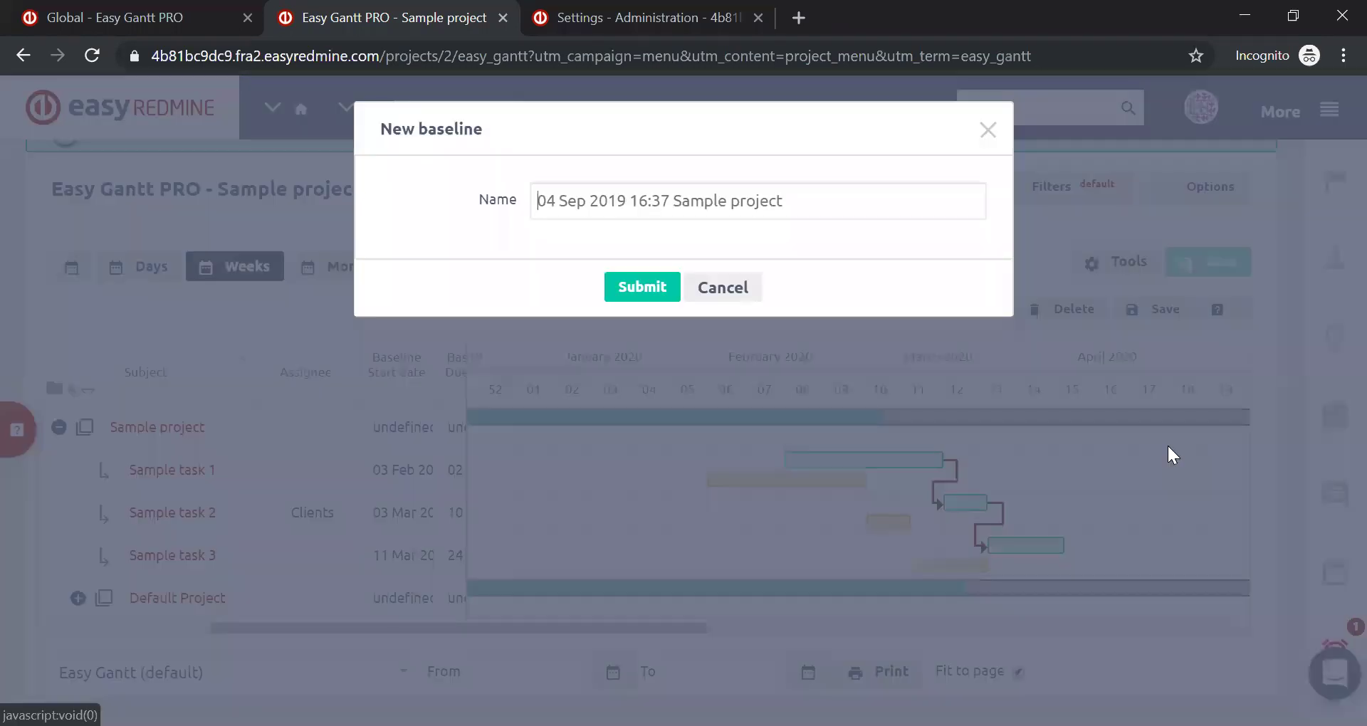
click(892, 204)
click(685, 283)
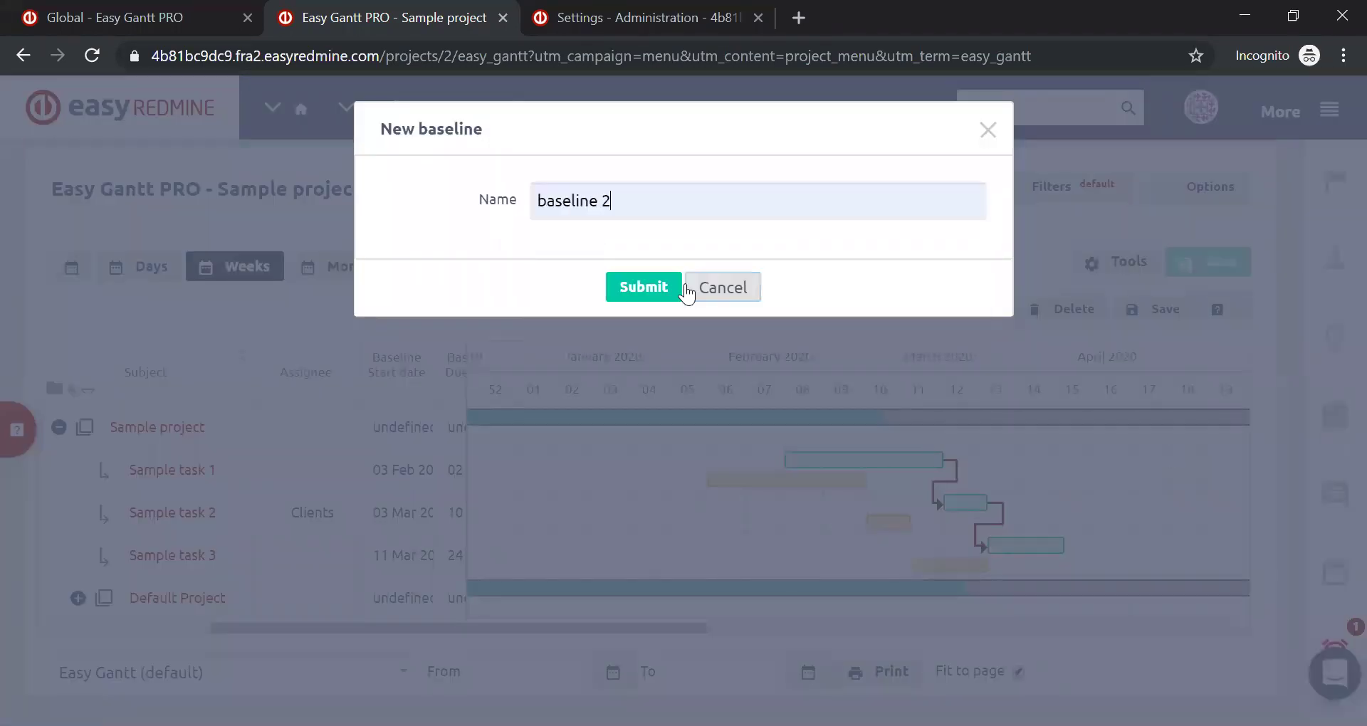
click(645, 286)
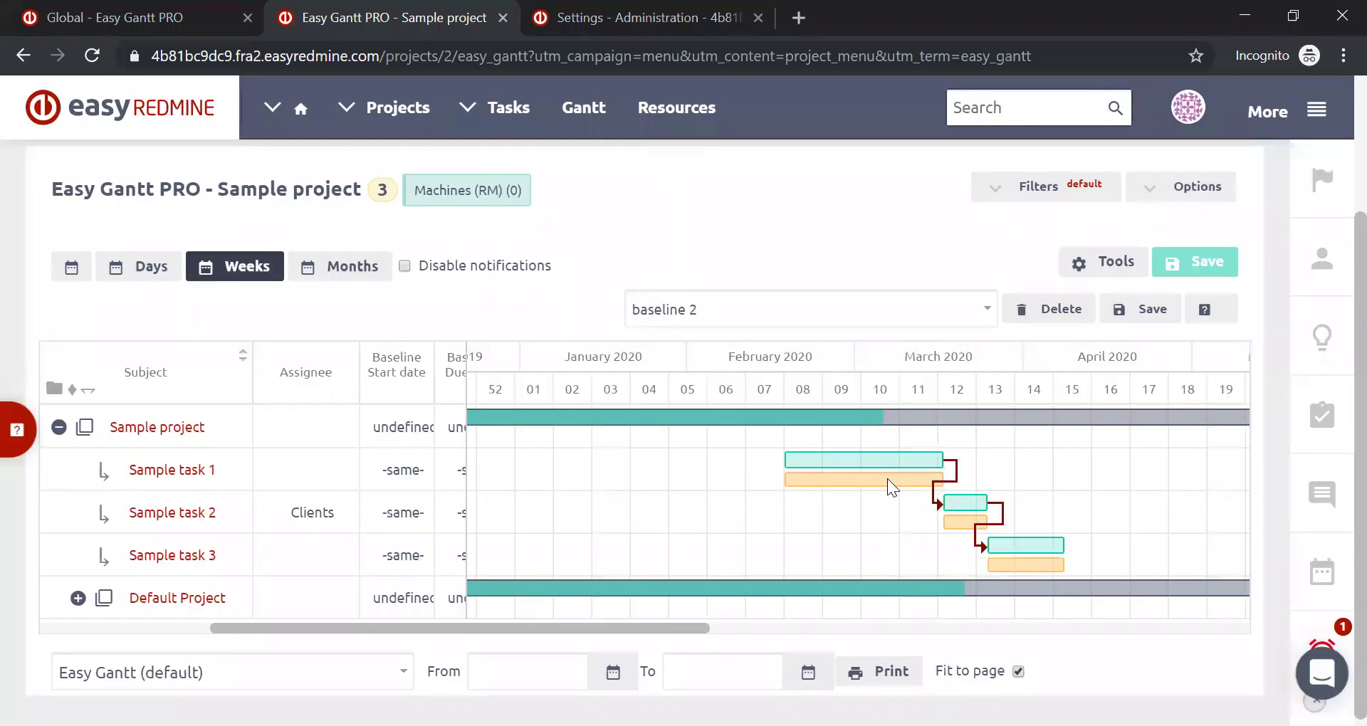
Step: Move Sample task 1 forward by about ten days in the chart and save the Gantt changes
mouse_move(930, 468)
drag(901, 458, 951, 457)
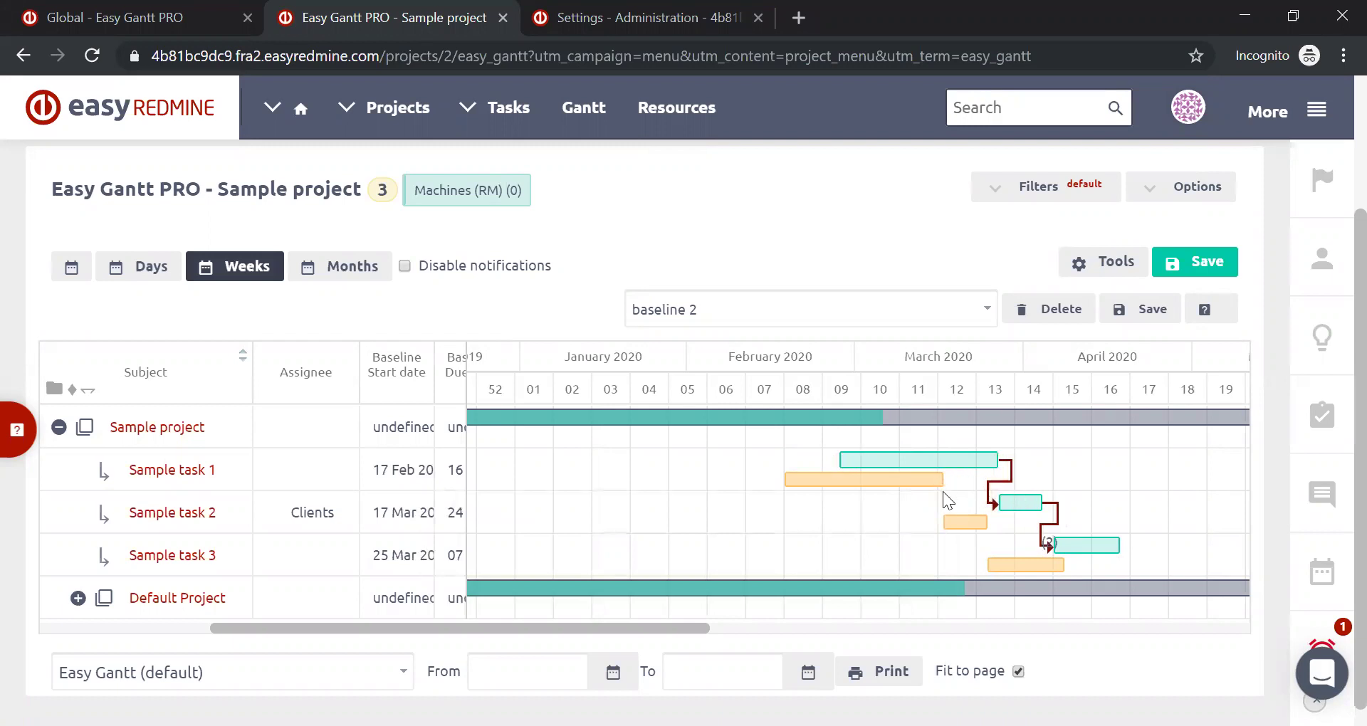
click(1208, 265)
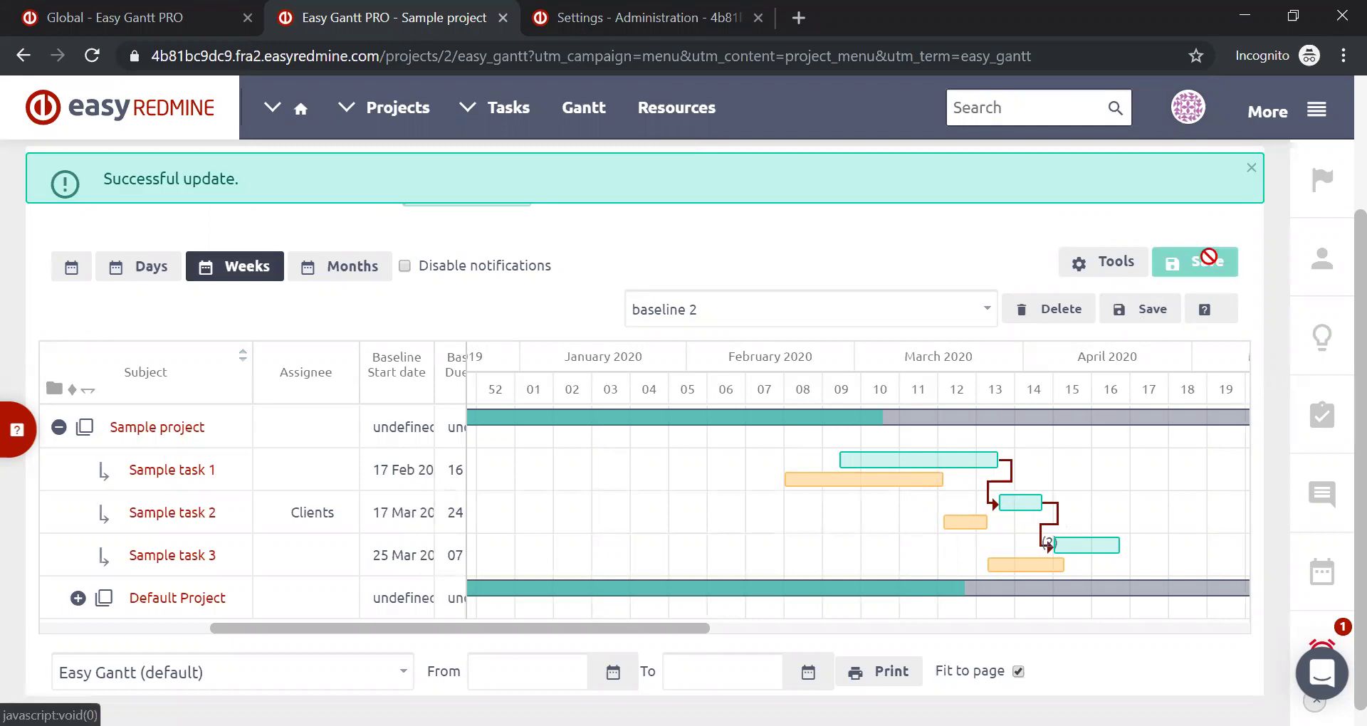
Step: Save another baseline of Sample project named baseline 3
click(1162, 313)
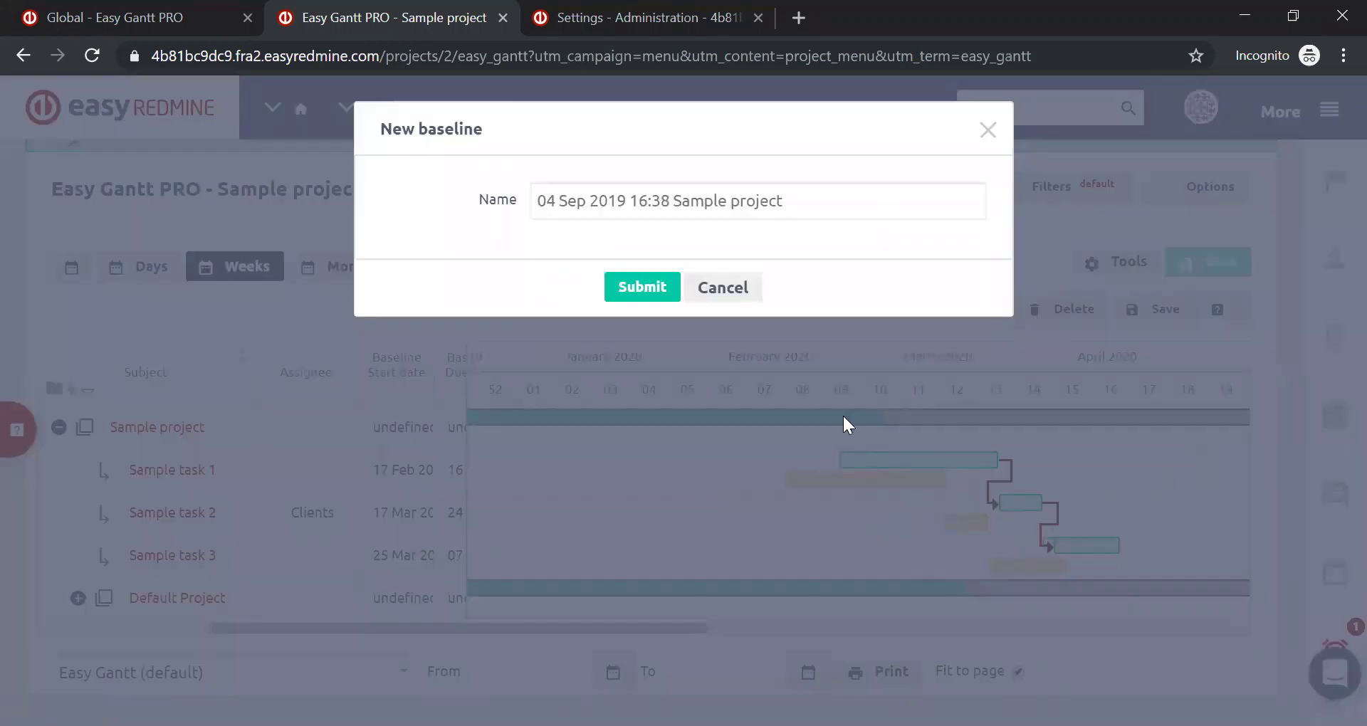
key(ctrl+a)
text(base)
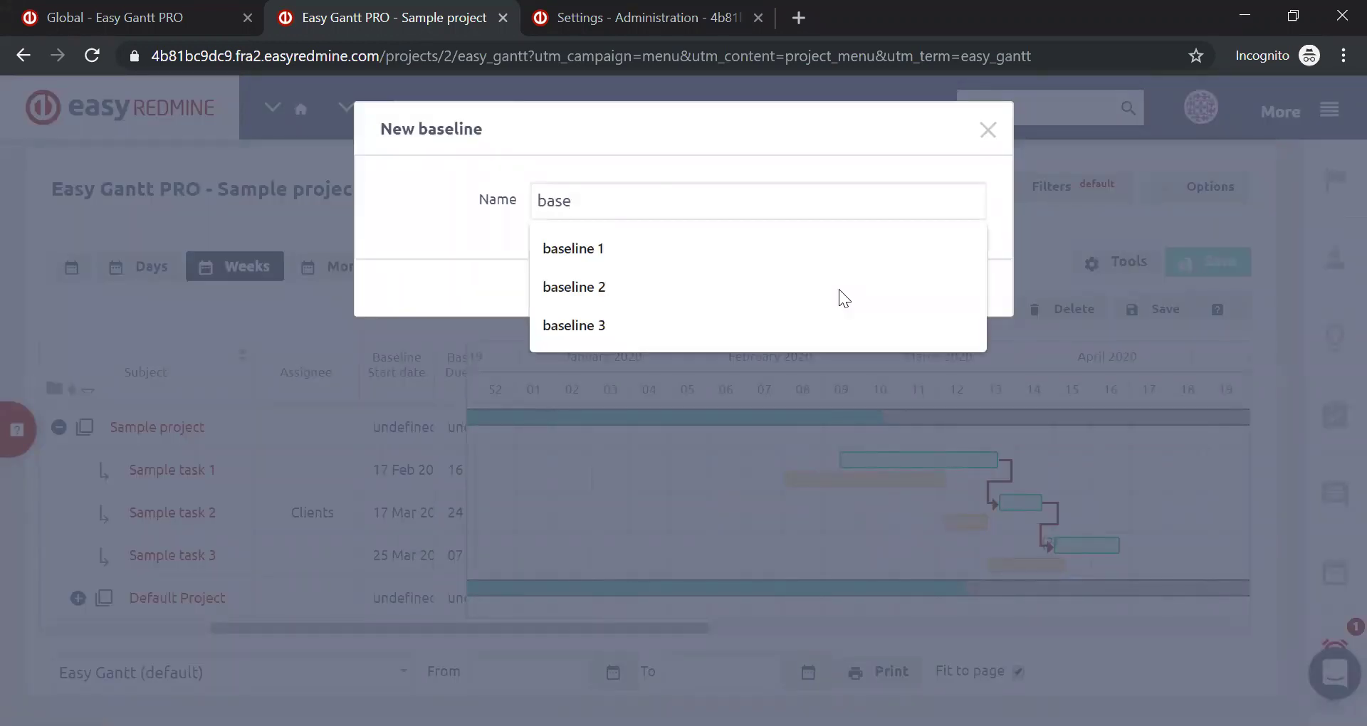
click(800, 333)
click(645, 287)
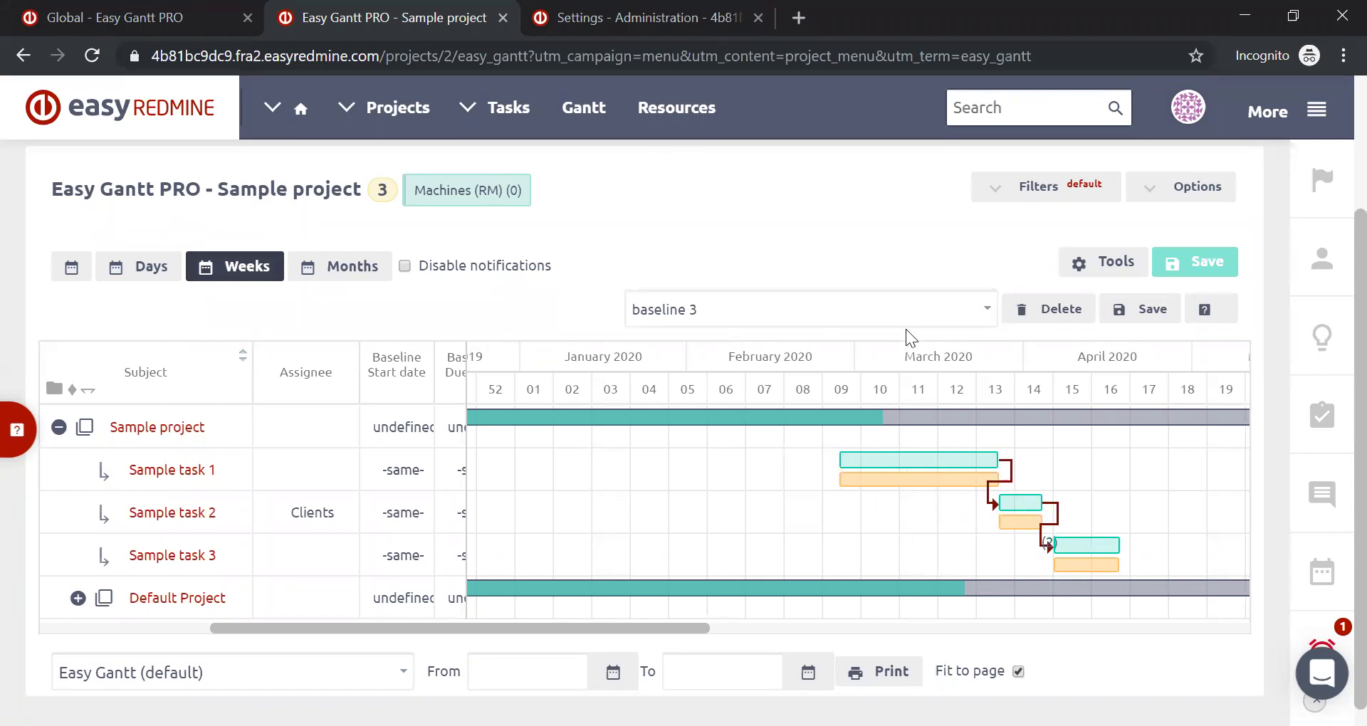
Step: Compare the current schedule with baseline 1, baseline 2 and baseline 3 in turn
click(977, 316)
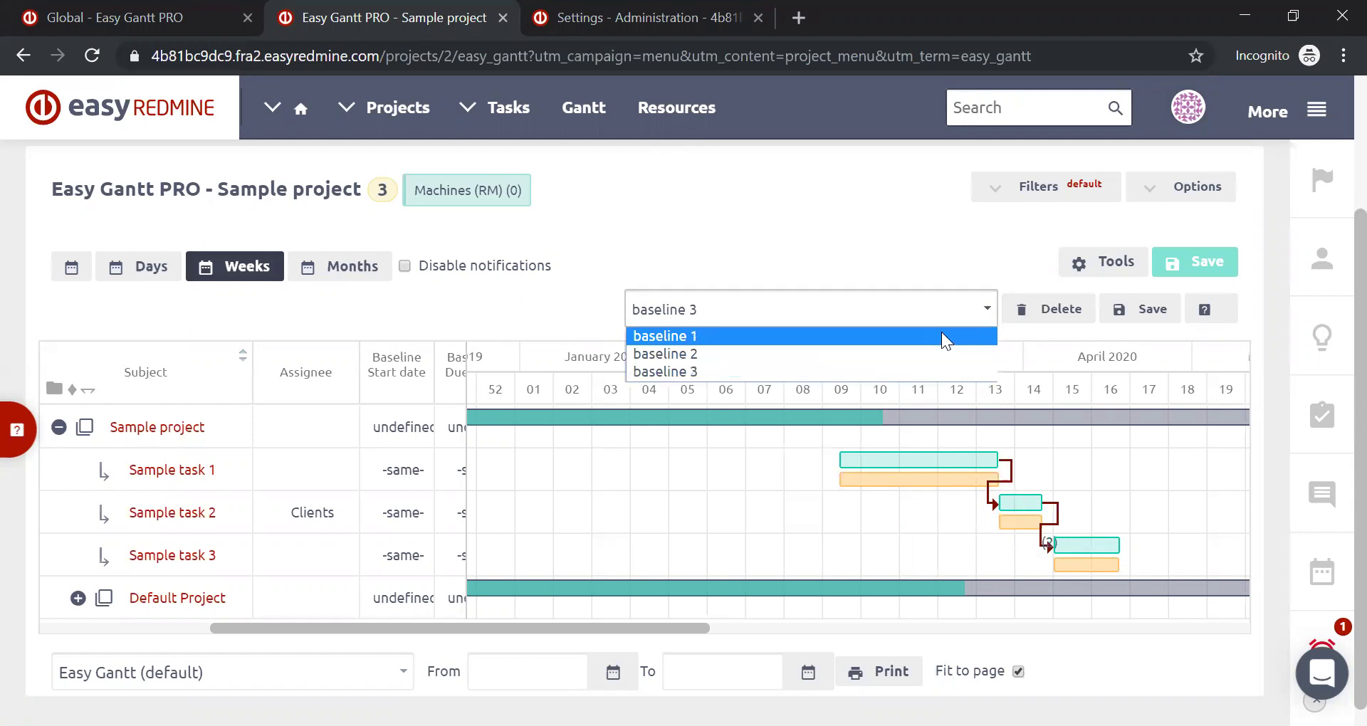
click(941, 336)
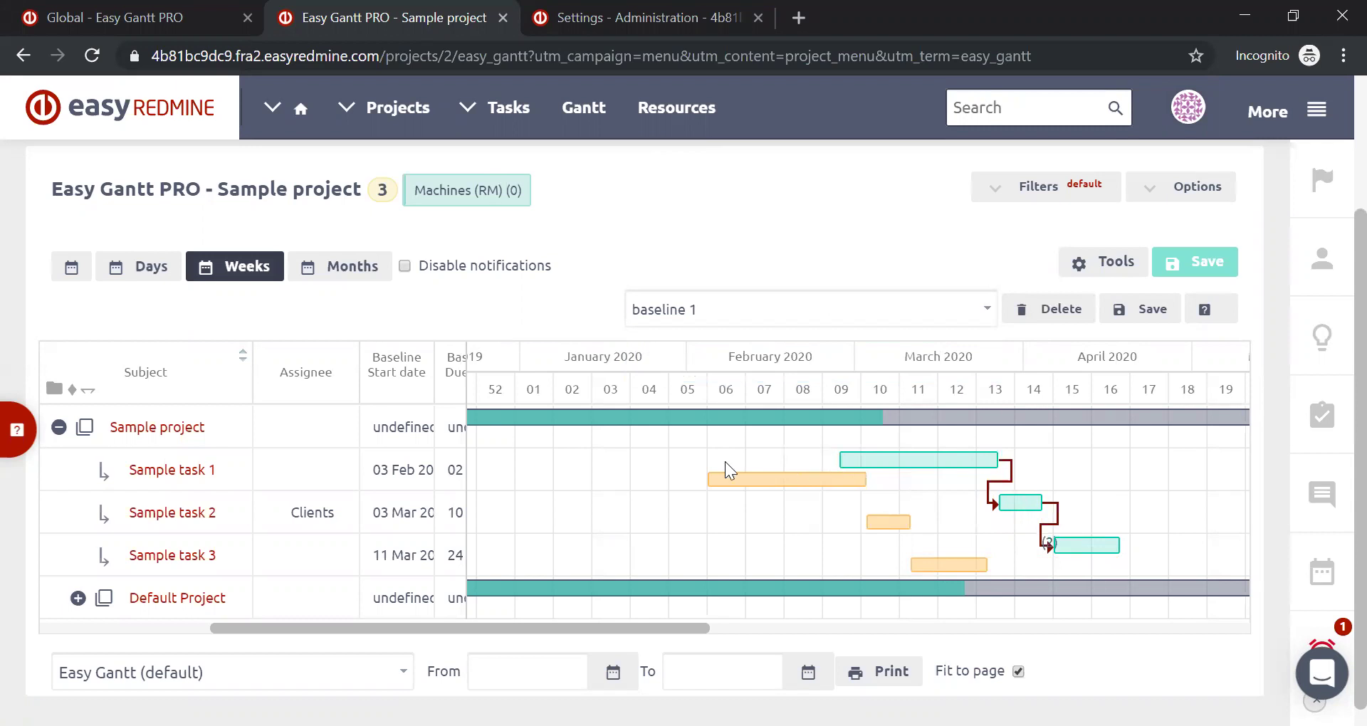
click(786, 311)
click(740, 353)
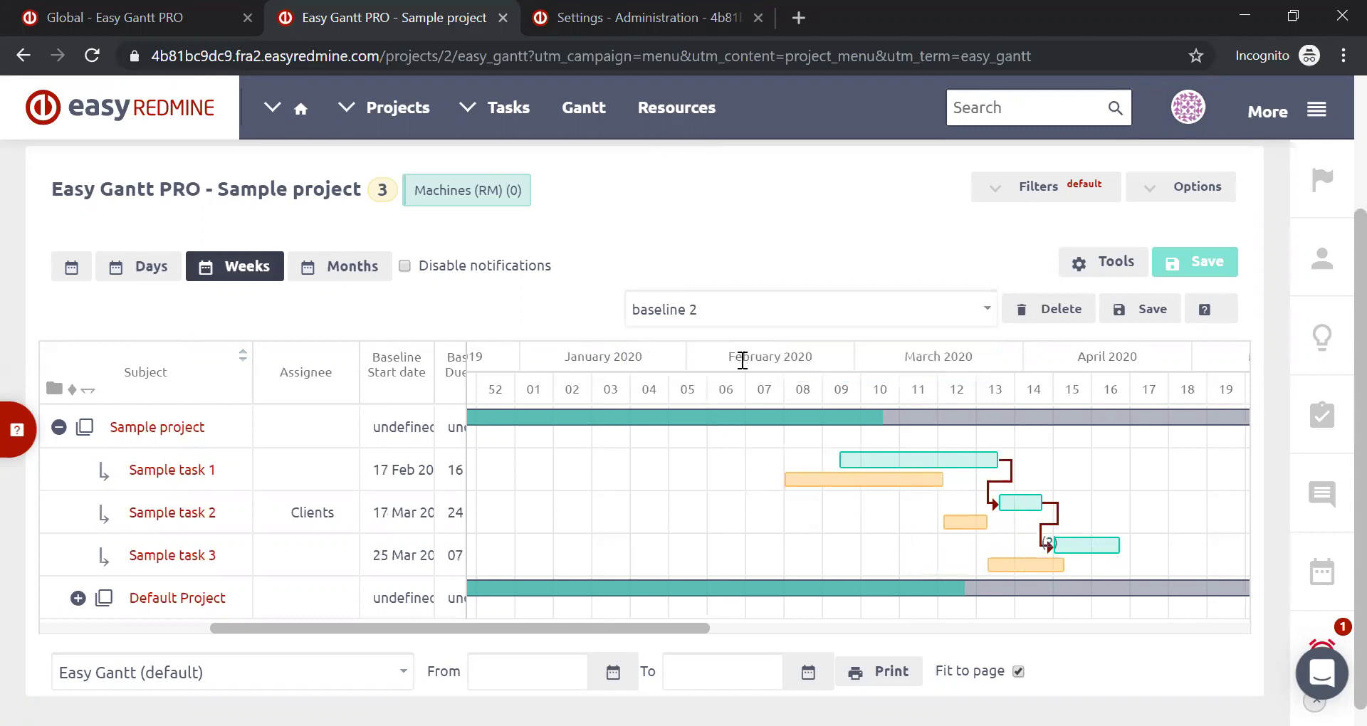
click(817, 312)
click(763, 371)
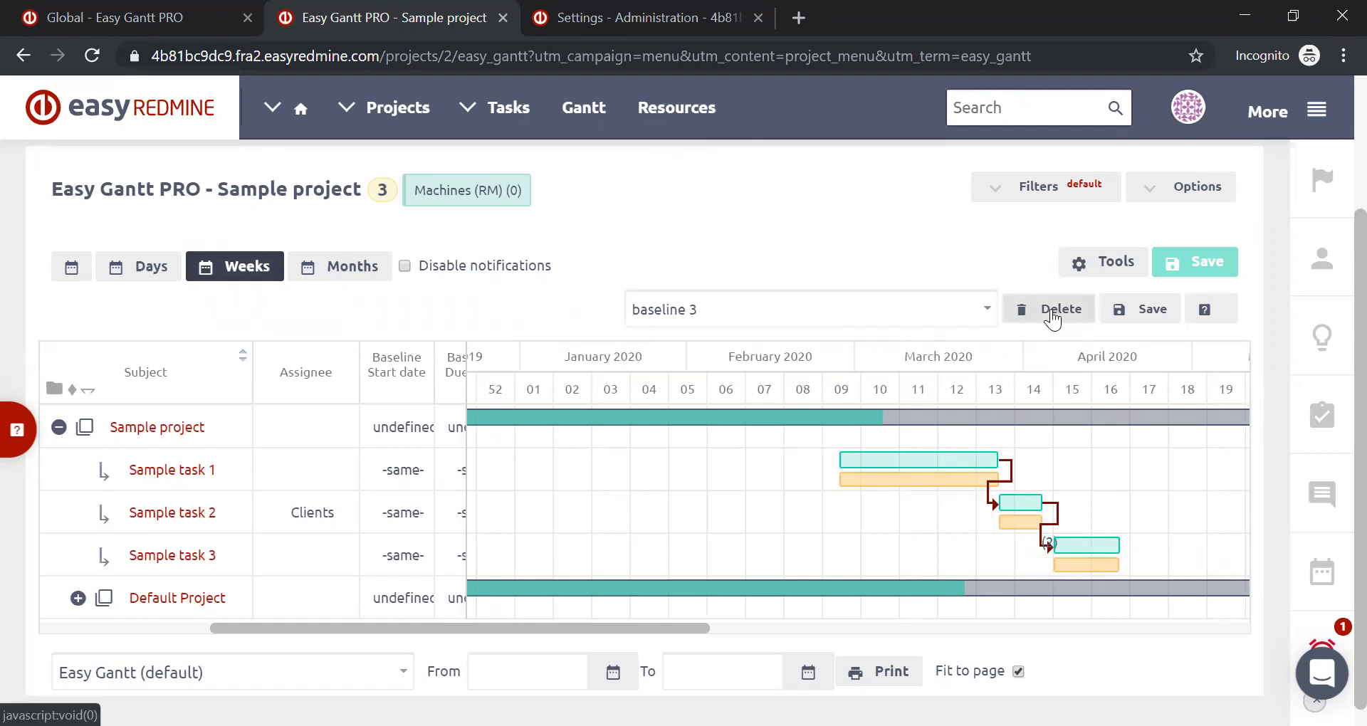
click(774, 311)
click(747, 367)
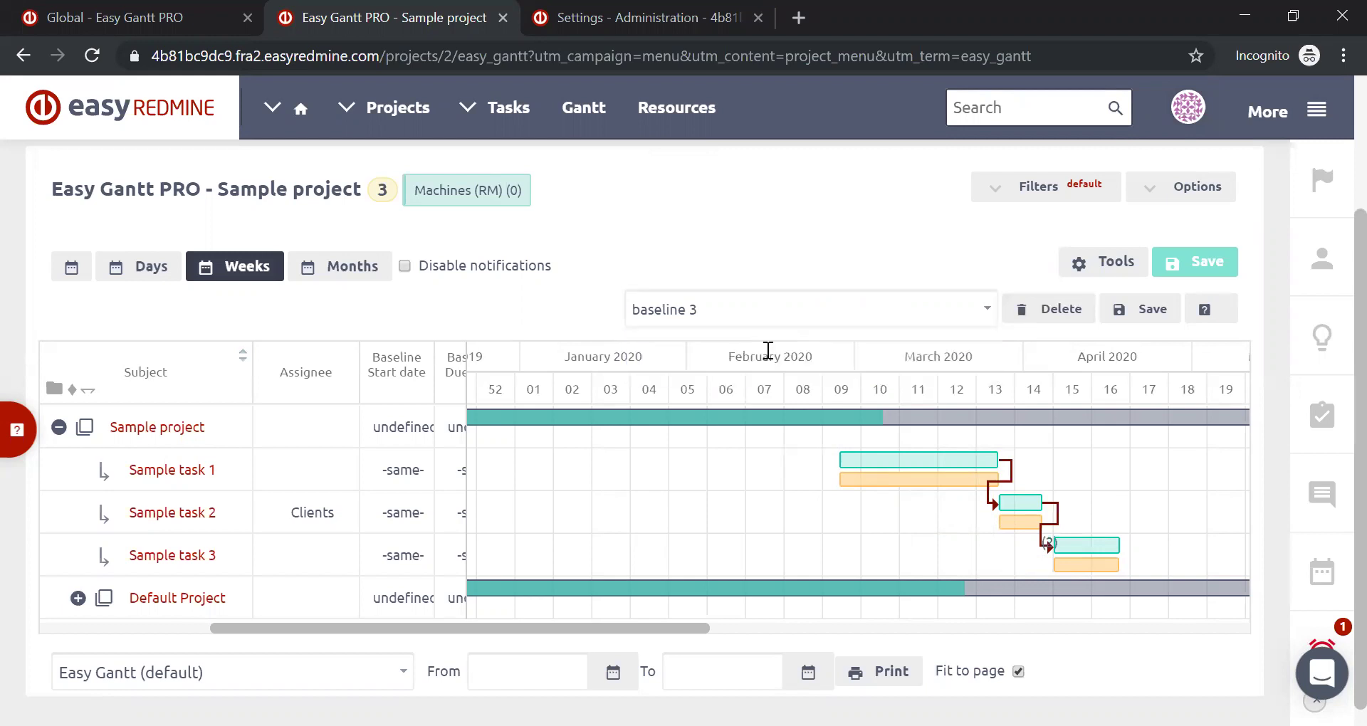
Step: Delete baseline 3 and check the list of remaining baselines
click(1089, 263)
click(1046, 309)
click(768, 172)
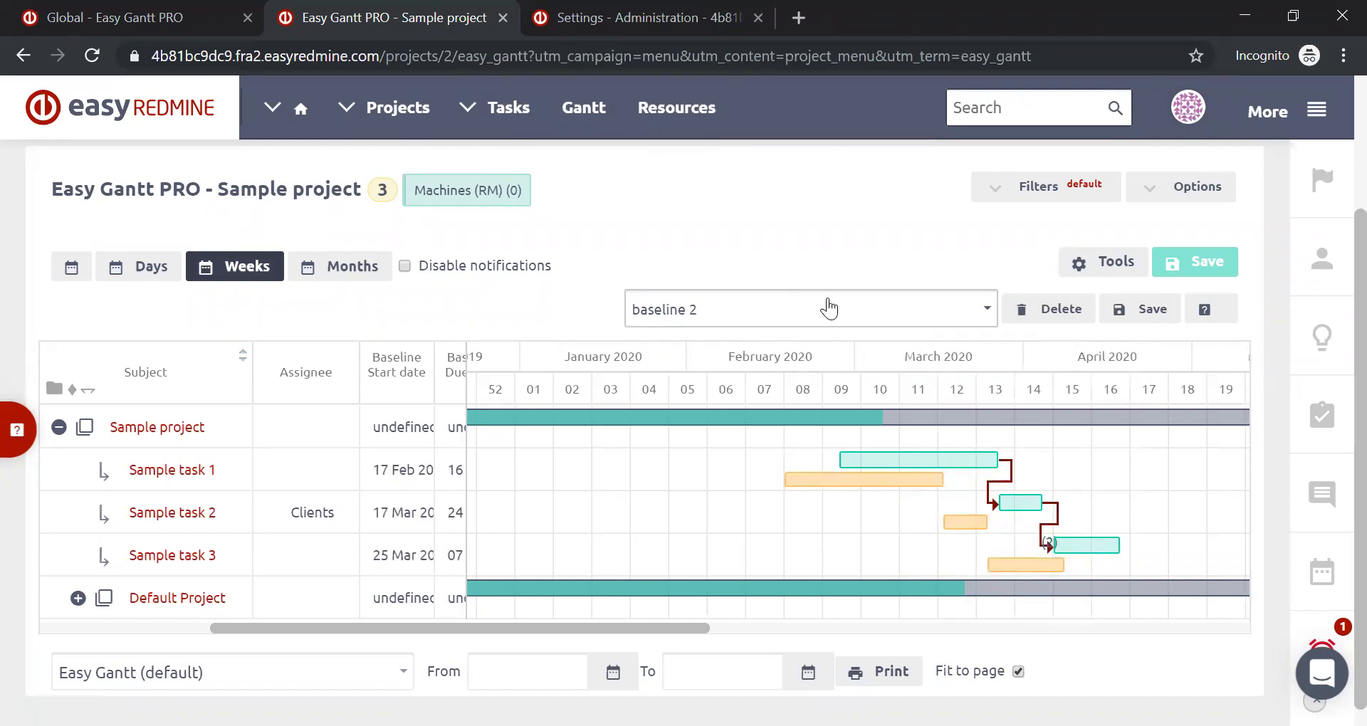
click(979, 306)
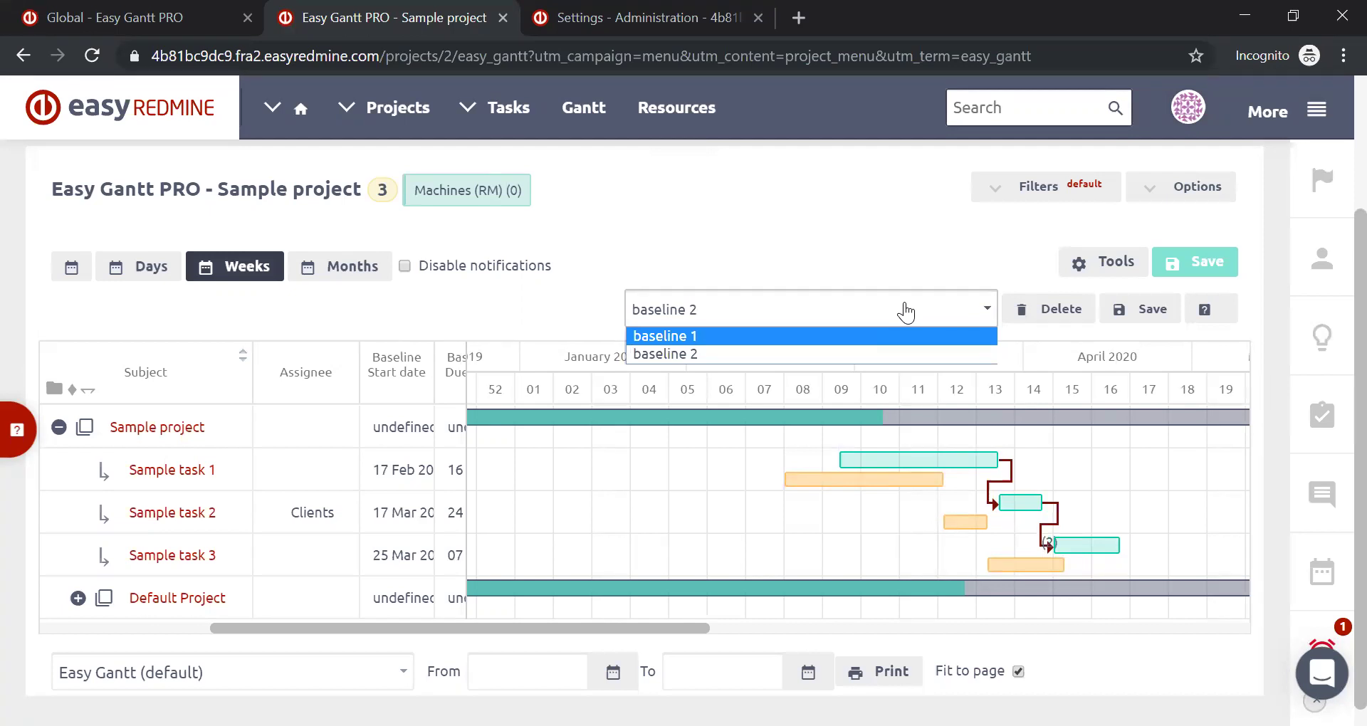
click(944, 239)
Step: Turn off the Baselines tool in Sample project's Gantt
click(1112, 265)
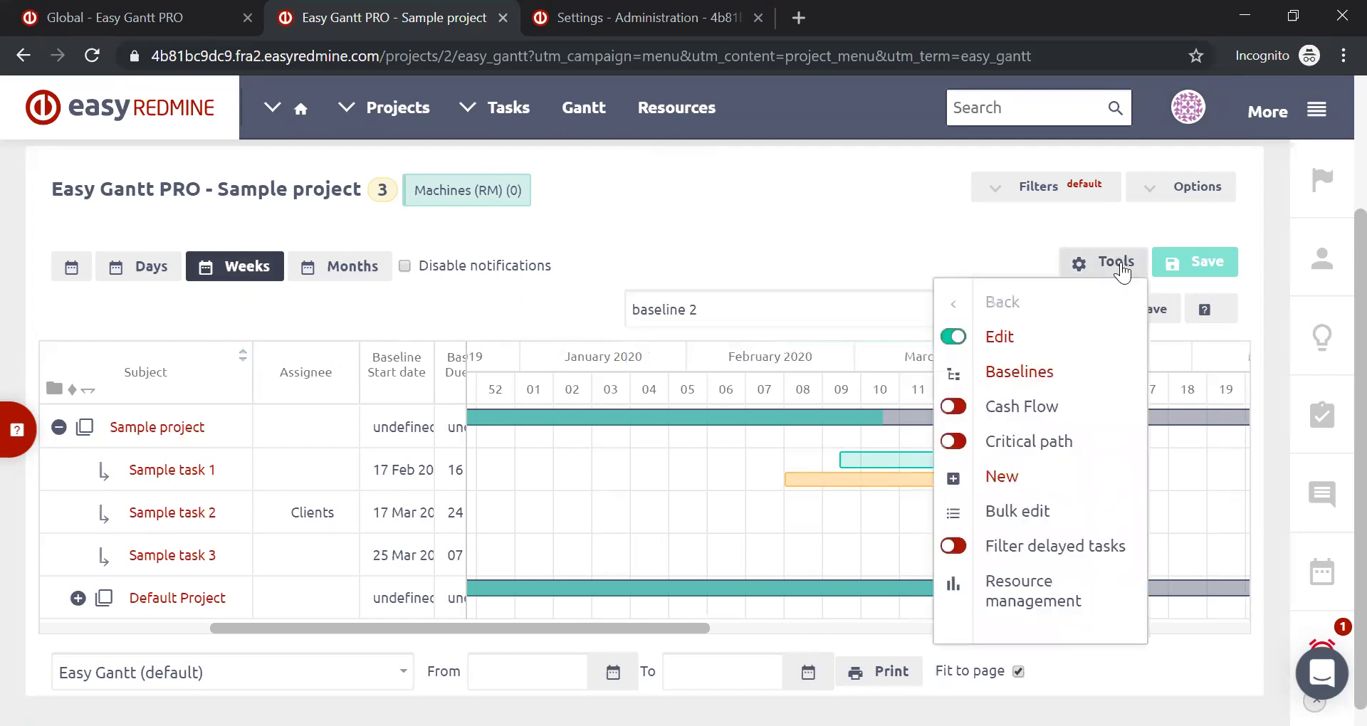
click(1015, 372)
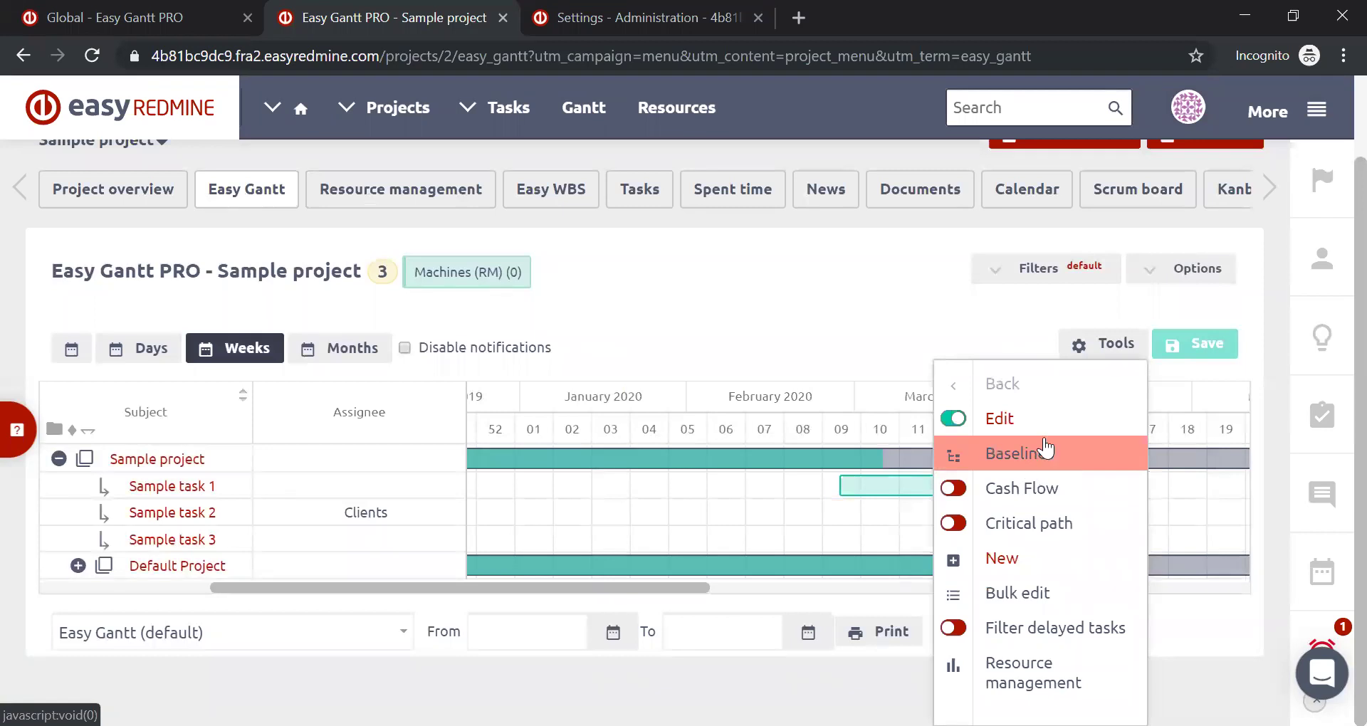
click(1041, 452)
click(1031, 371)
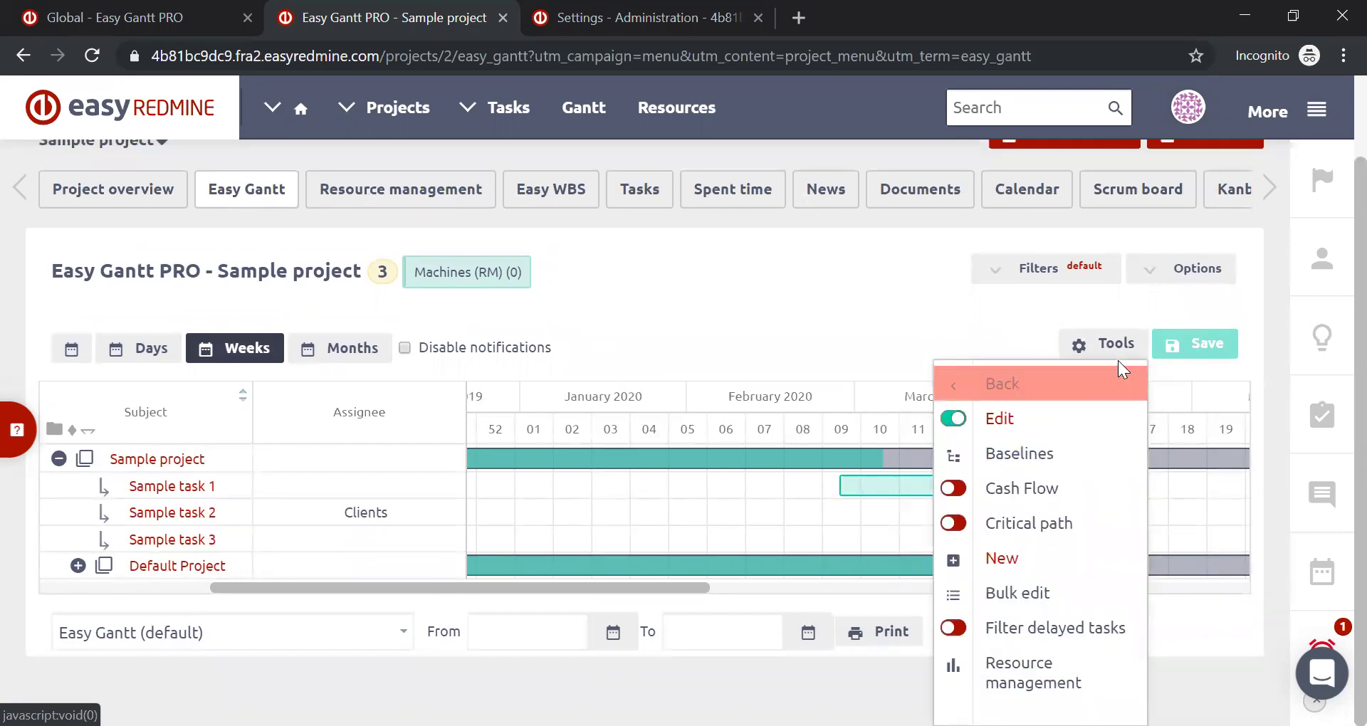
Step: Show Cash Flow in Sample project's Gantt and view its Plan and Reality figures
click(953, 490)
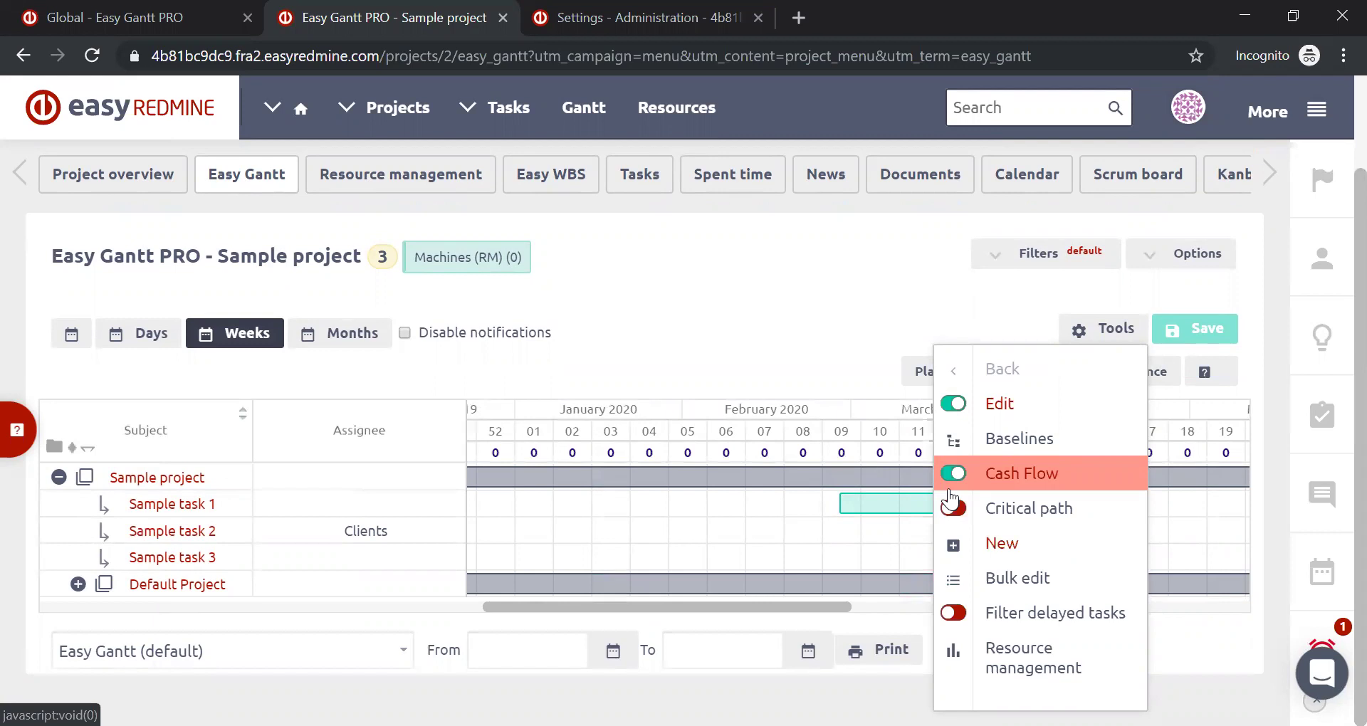
click(648, 467)
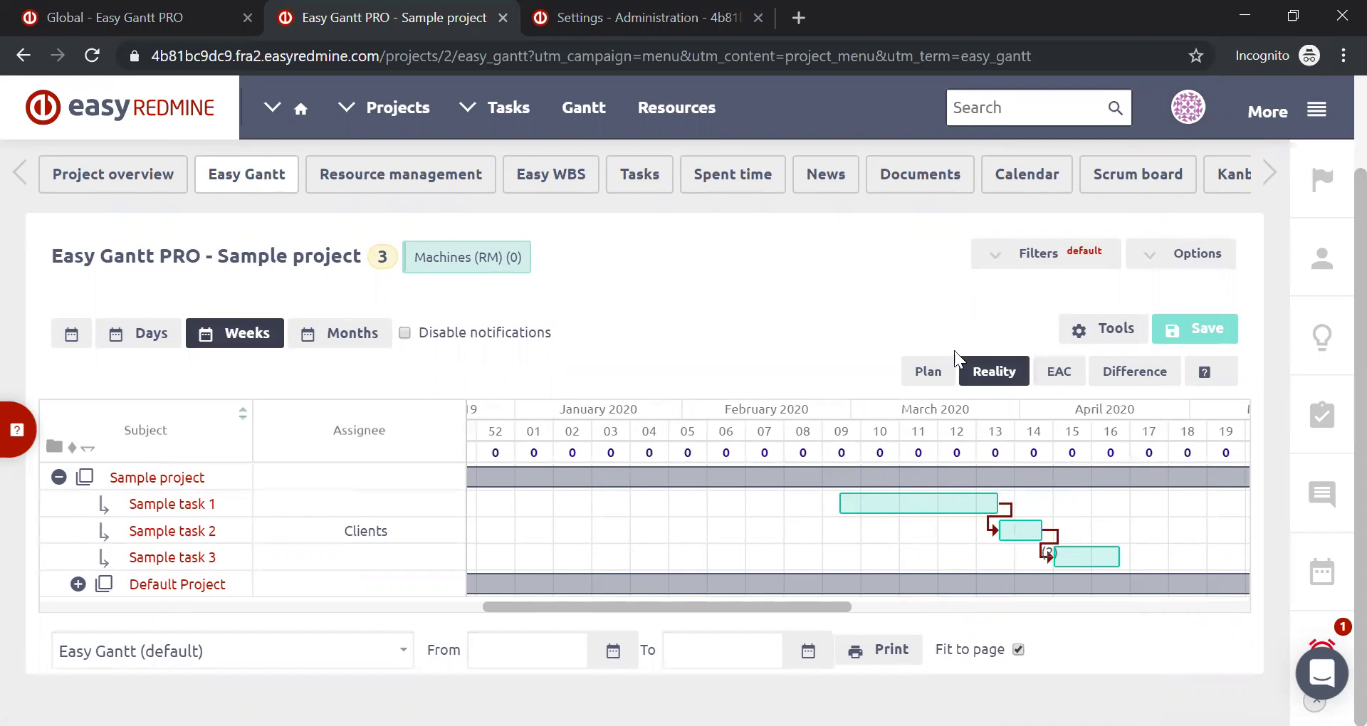
click(937, 376)
click(996, 376)
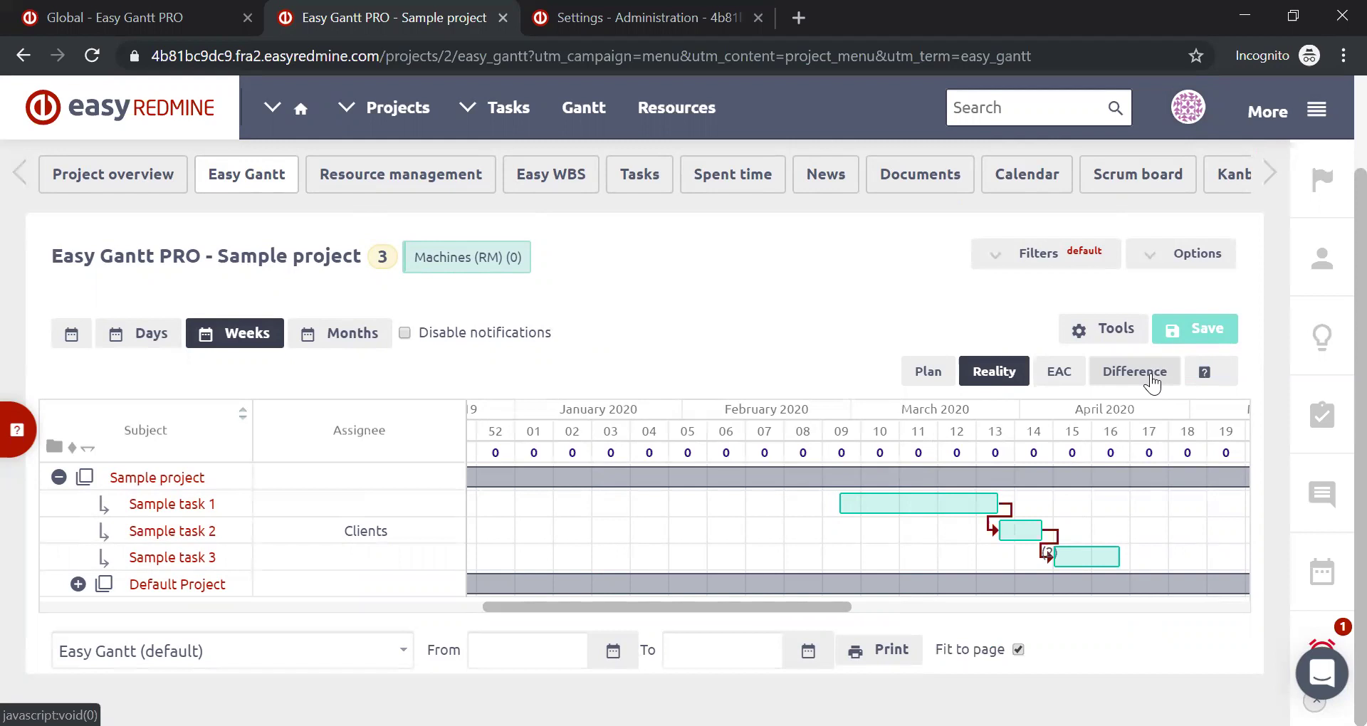
Step: Turn off Cash Flow and turn on Critical path for Sample project's tasks
click(1115, 329)
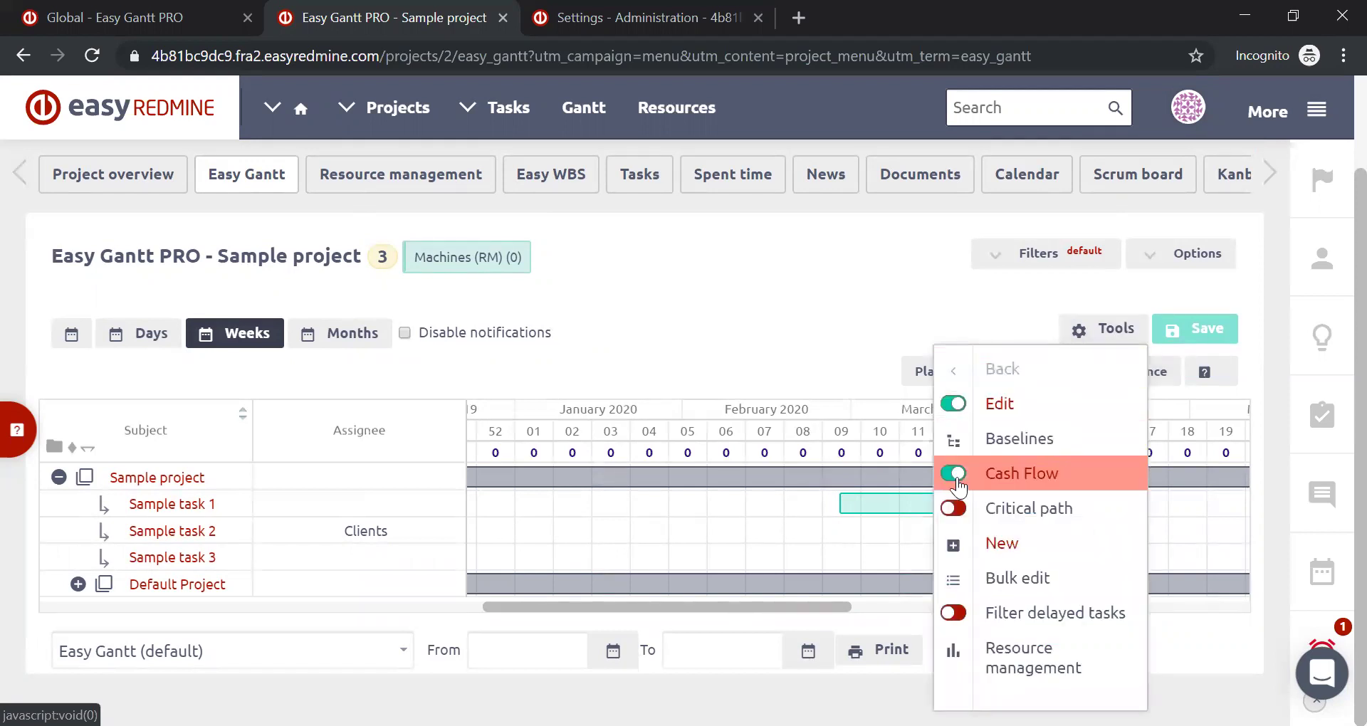
click(954, 474)
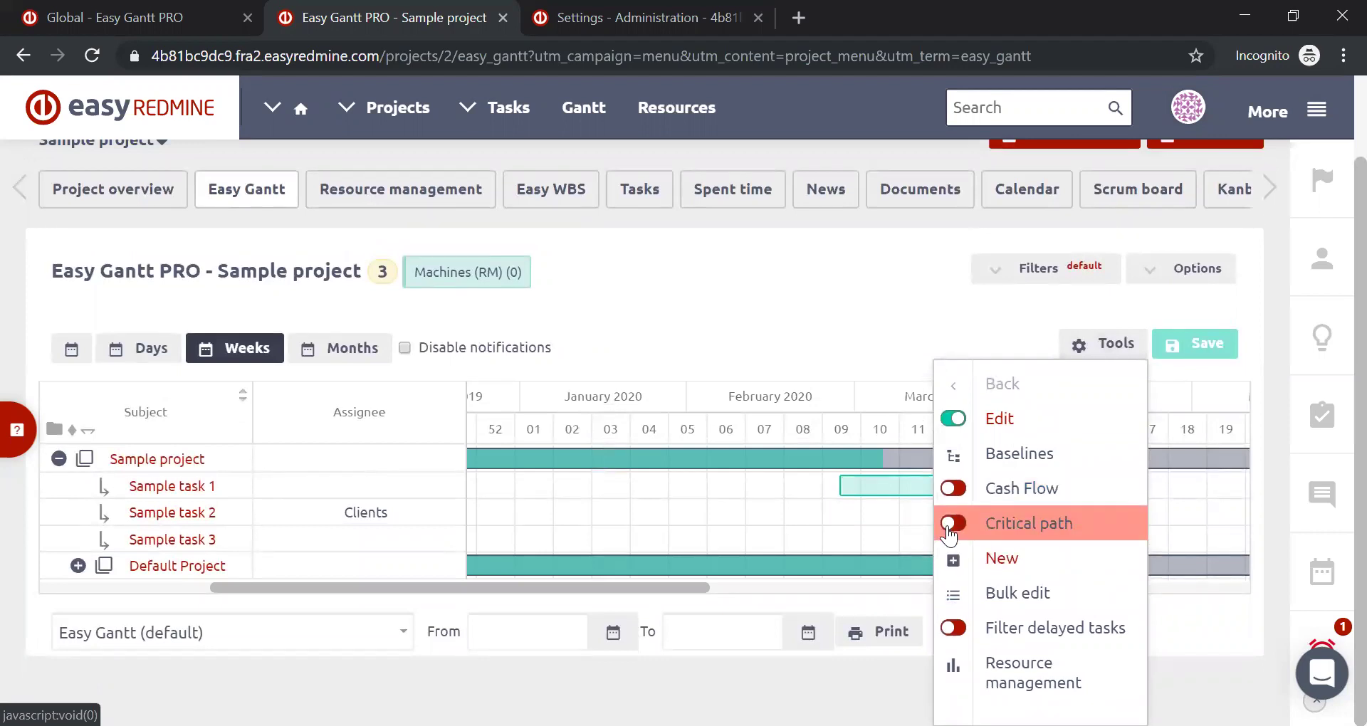
click(950, 525)
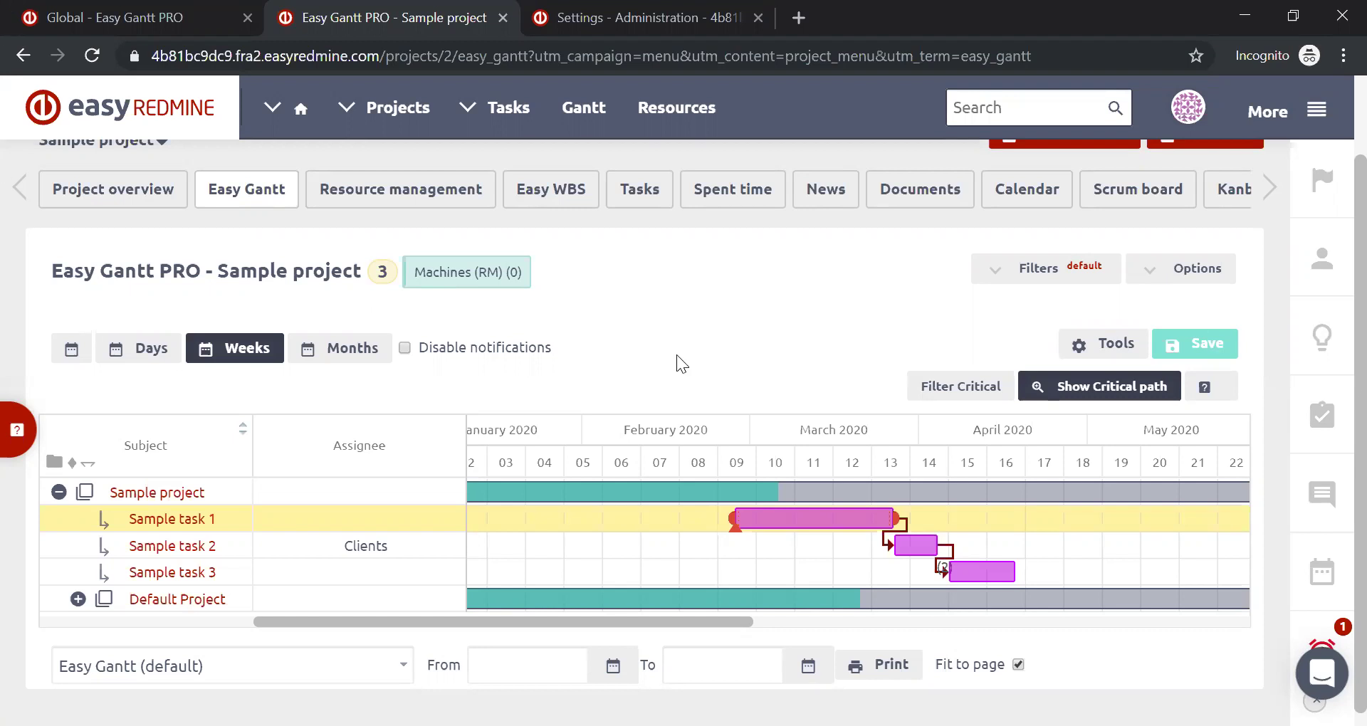
scroll(682, 363, up, 2)
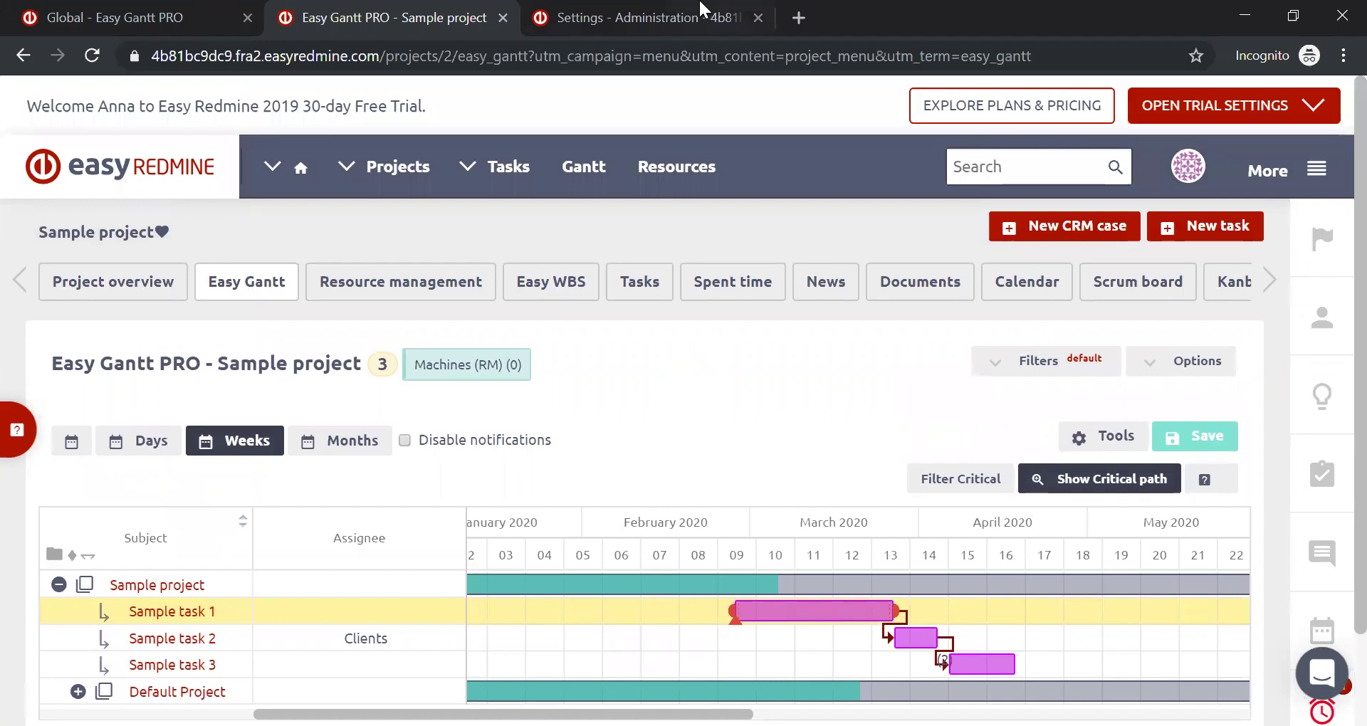
click(797, 21)
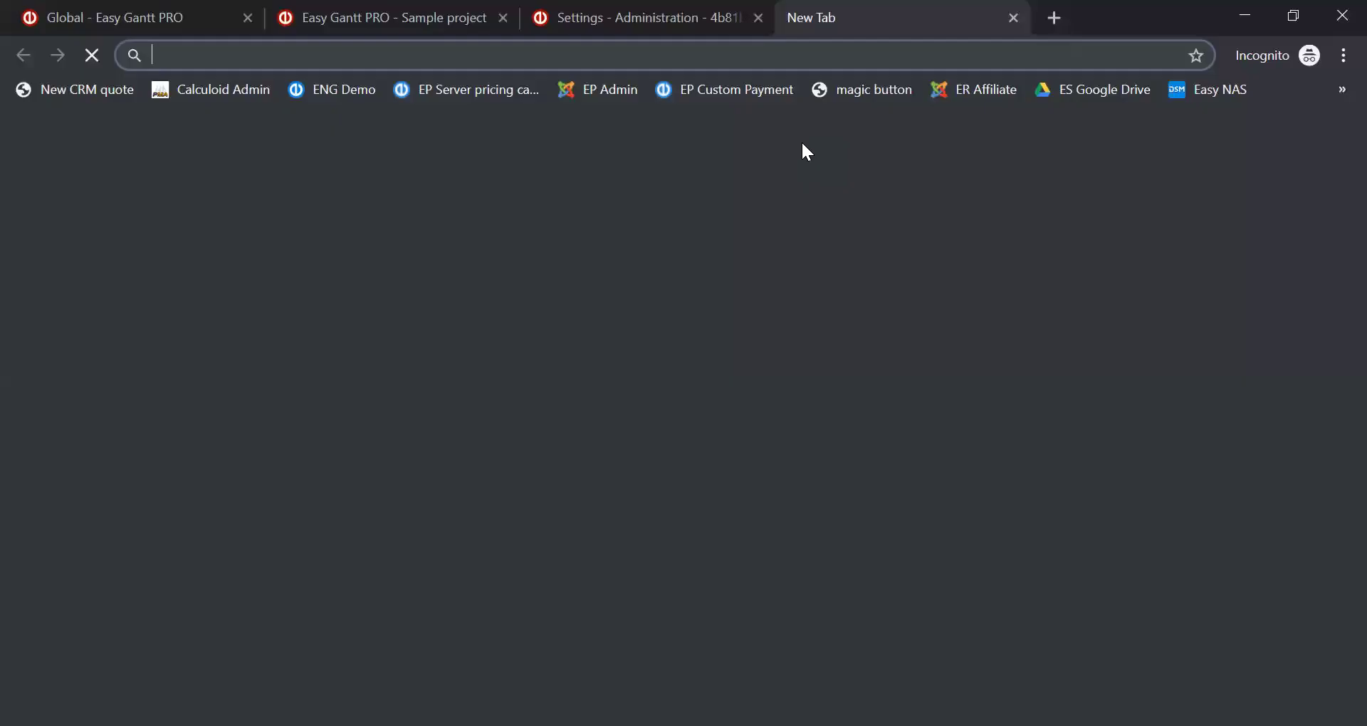
text(www.)
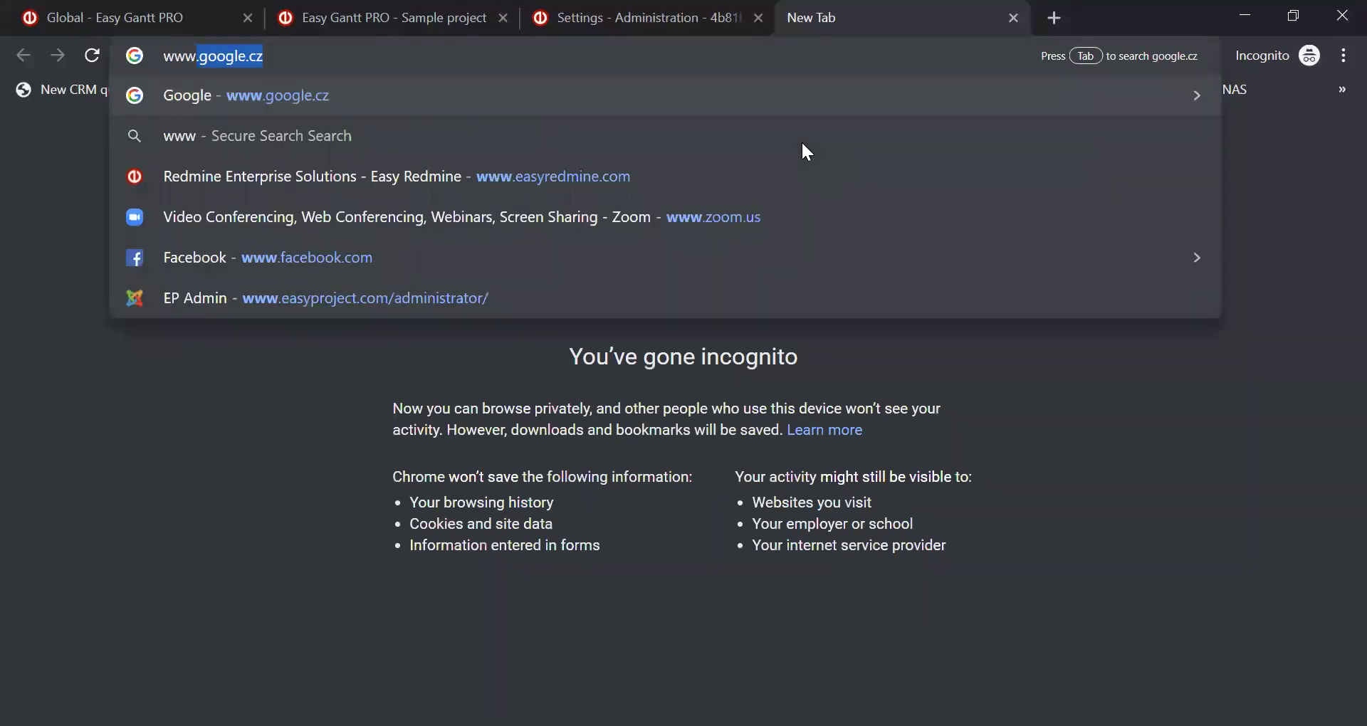
text(easyredmine.com)
key(Return)
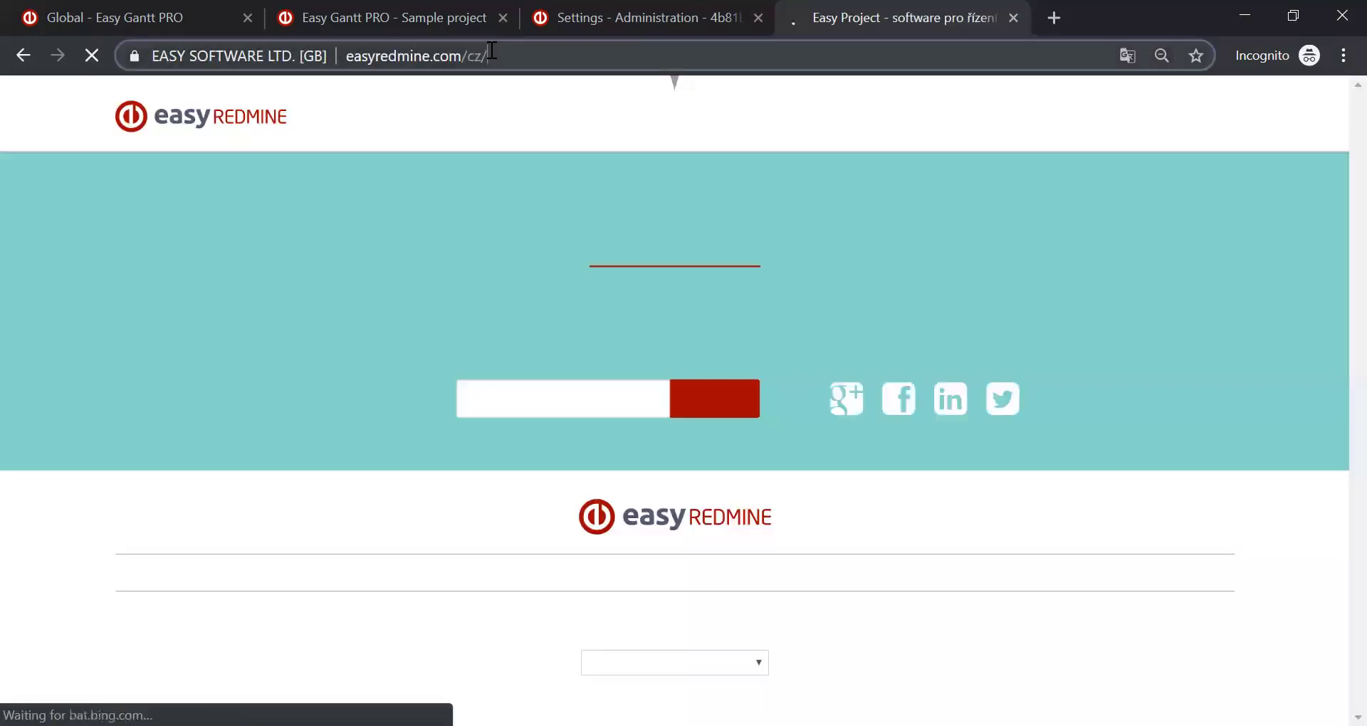
Step: Replace the cz part of the site address with the suggested documentation-of-easy-redmine-2018 page path
drag(488, 56, 472, 56)
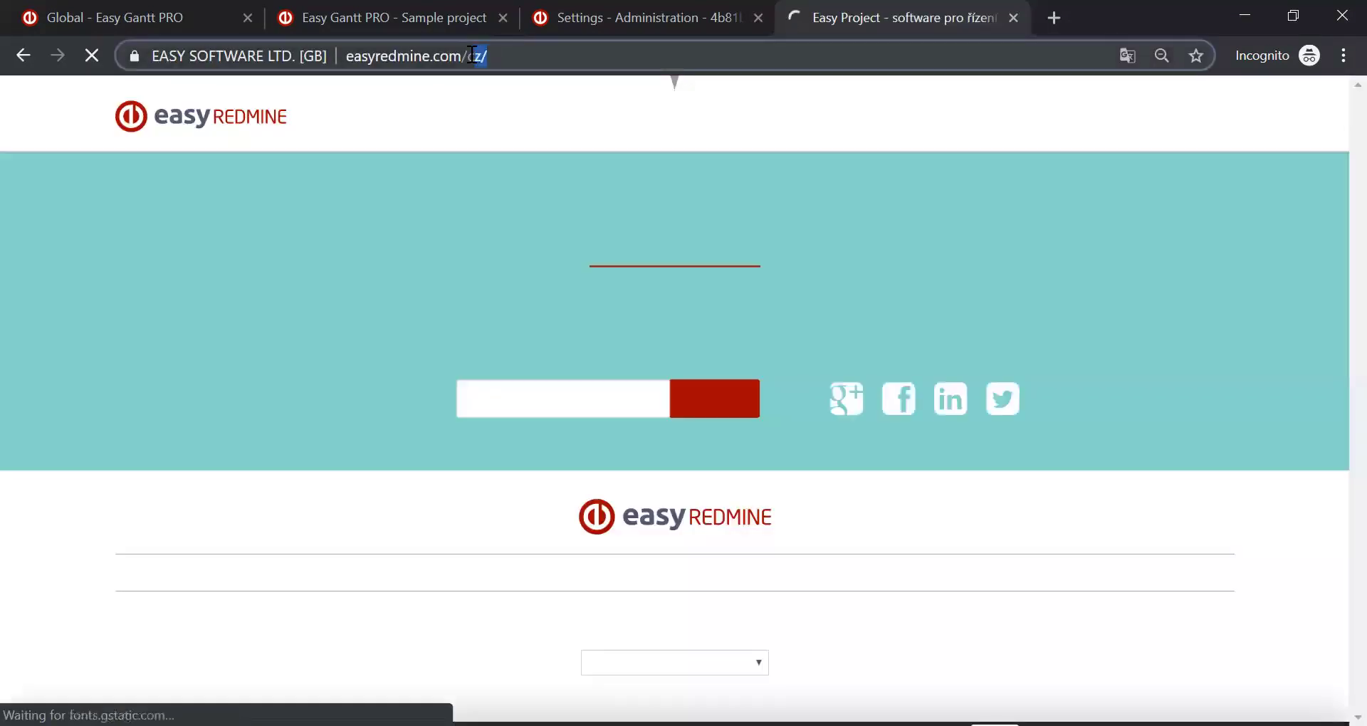
key(Return)
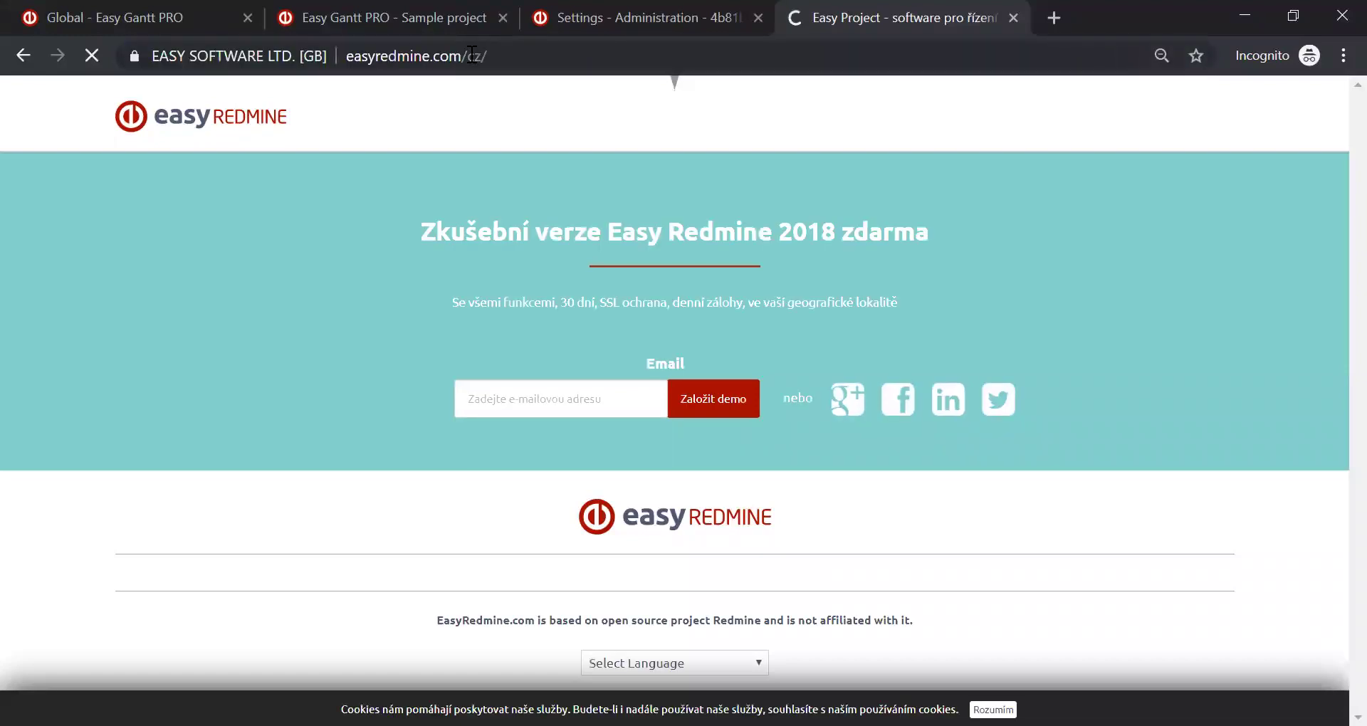
drag(487, 55, 464, 56)
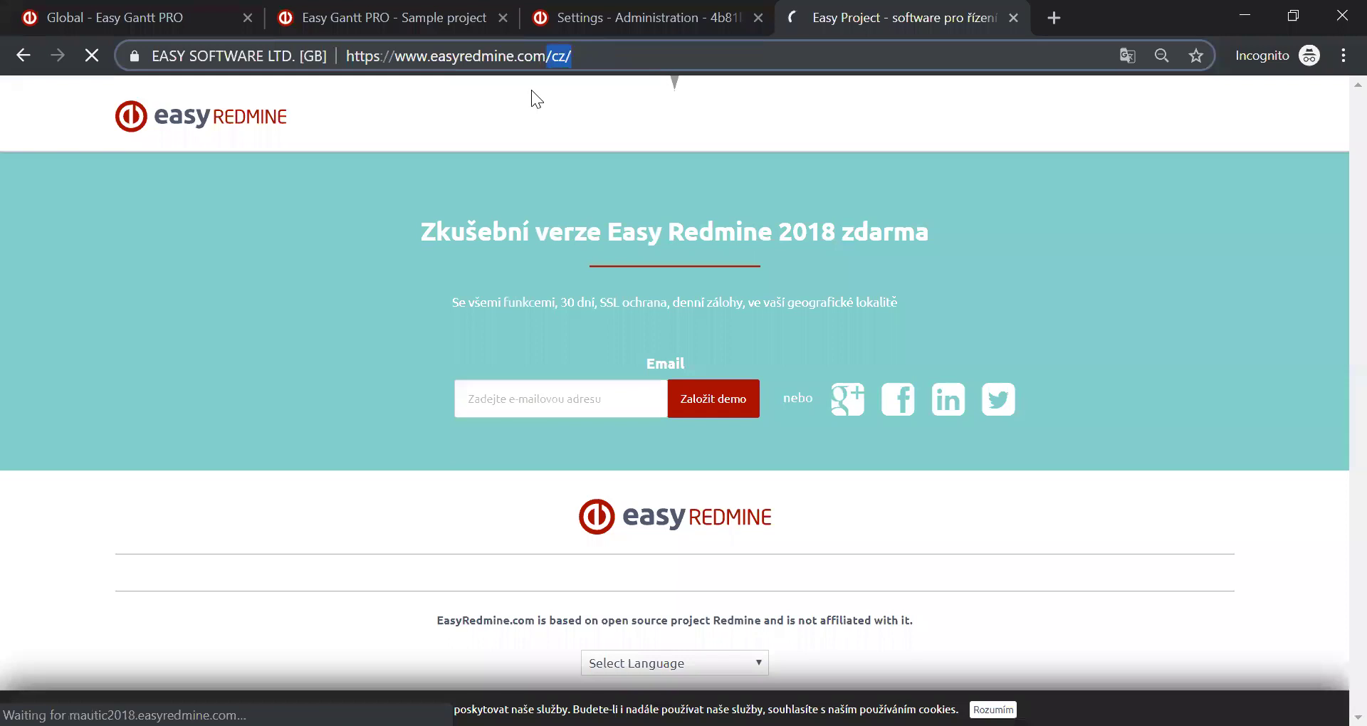
key(BackSpace)
text(docum)
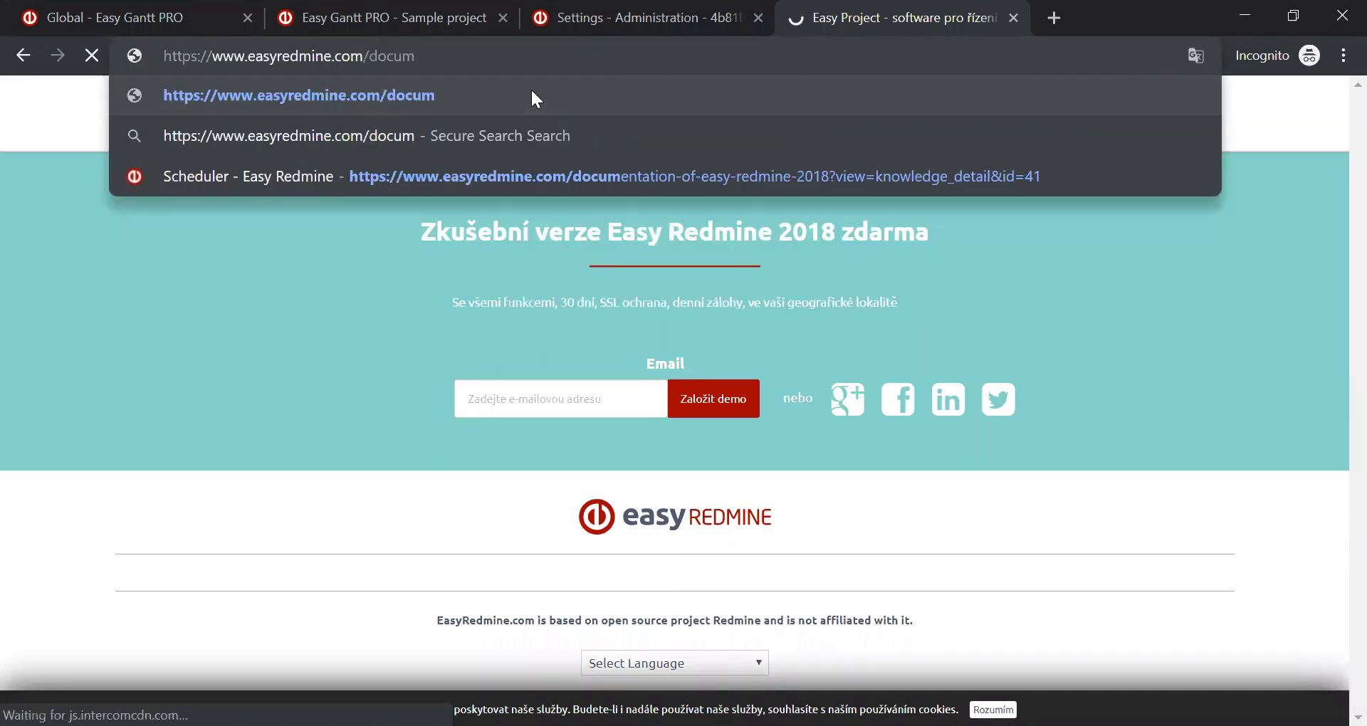
key(Down)
key(Down)
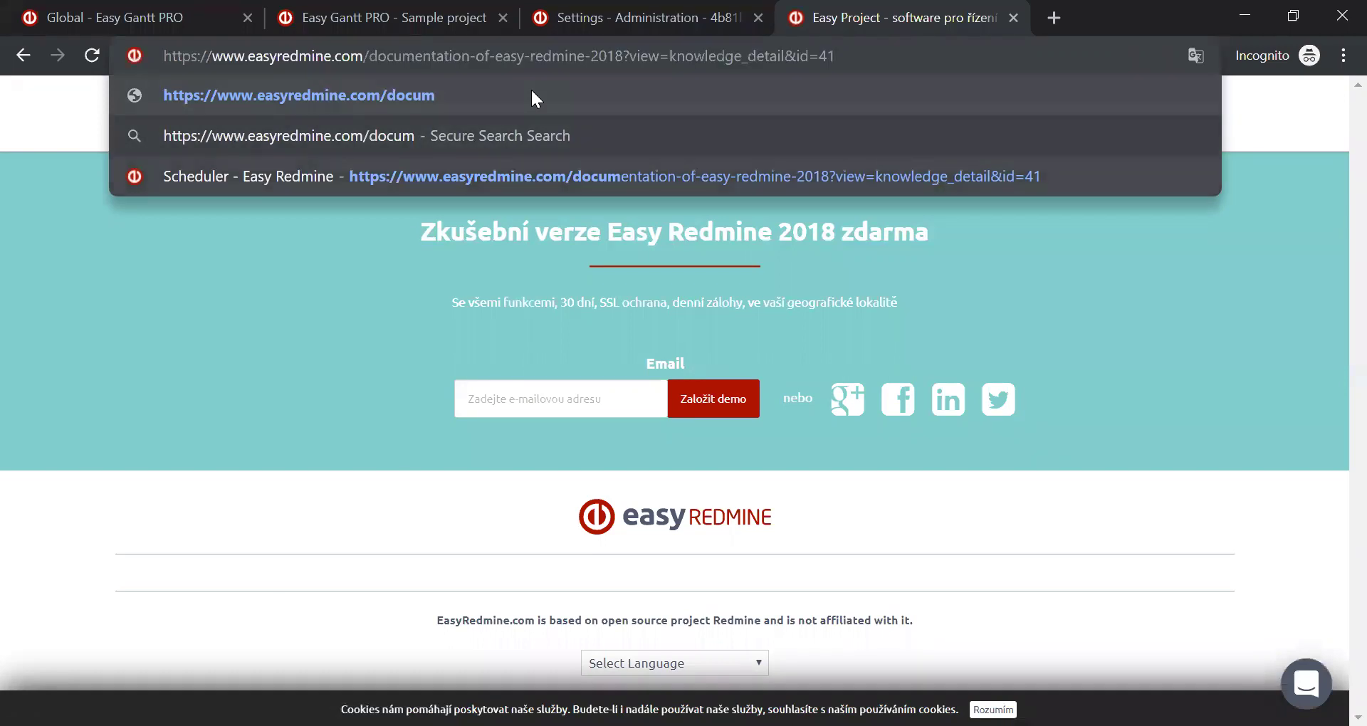
Step: Strip the query part from the suggested address and load easyredmine.com/documentation-of-easy-redmine-2018
key(BackSpace)
key(BackSpace)
key(BackSpace)
key(BackSpace)
key(BackSpace)
key(BackSpace)
key(BackSpace)
key(BackSpace)
key(BackSpace)
key(BackSpace)
key(BackSpace)
key(BackSpace)
key(BackSpace)
key(BackSpace)
key(BackSpace)
key(BackSpace)
key(BackSpace)
key(BackSpace)
key(BackSpace)
key(BackSpace)
key(BackSpace)
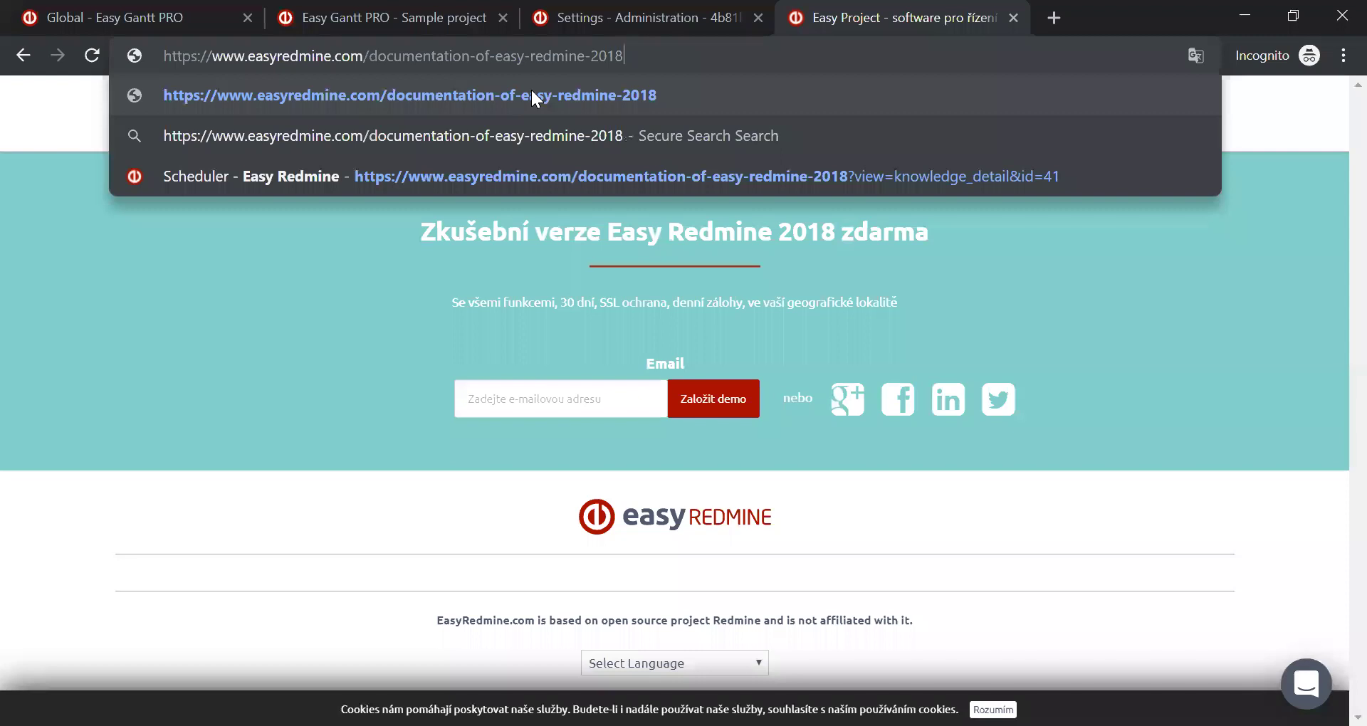
key(Return)
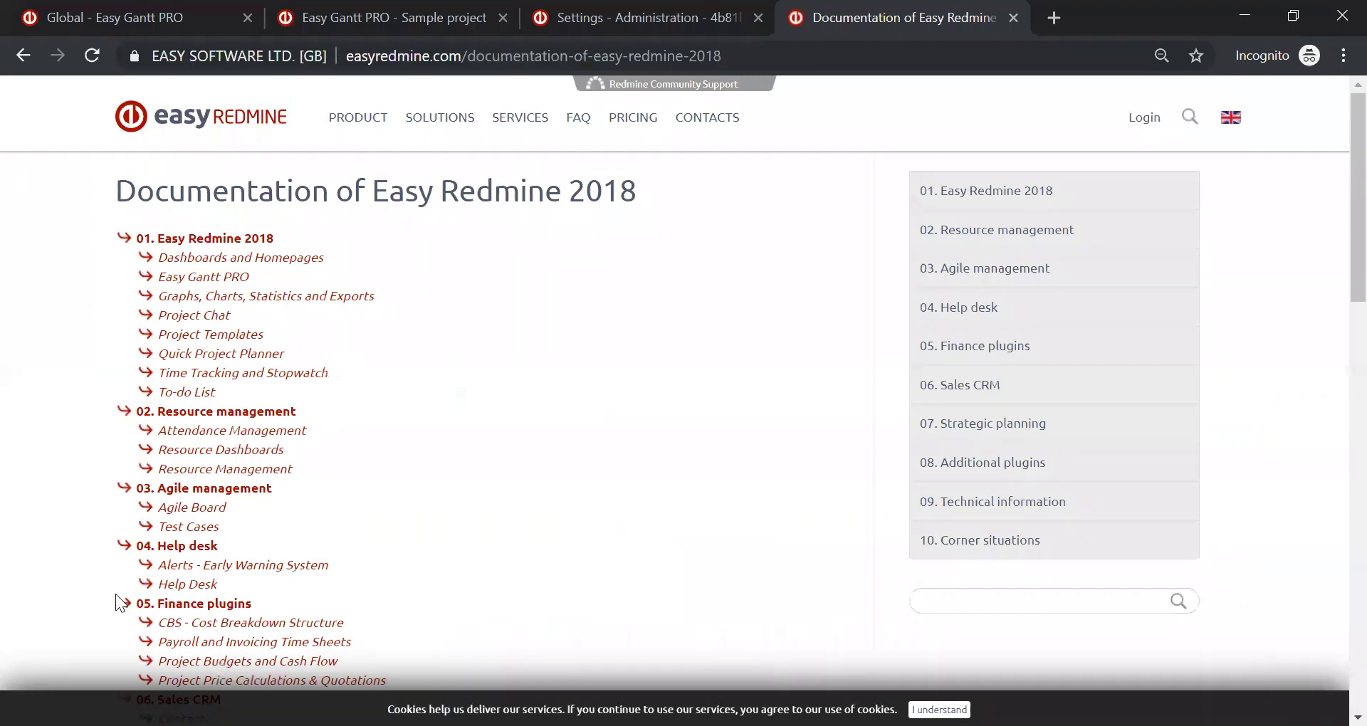
Step: Search the documentation site for "gantt" and open the Easy Gantt PRO gantt-knowledge article from the results
scroll(365, 378, down, 3)
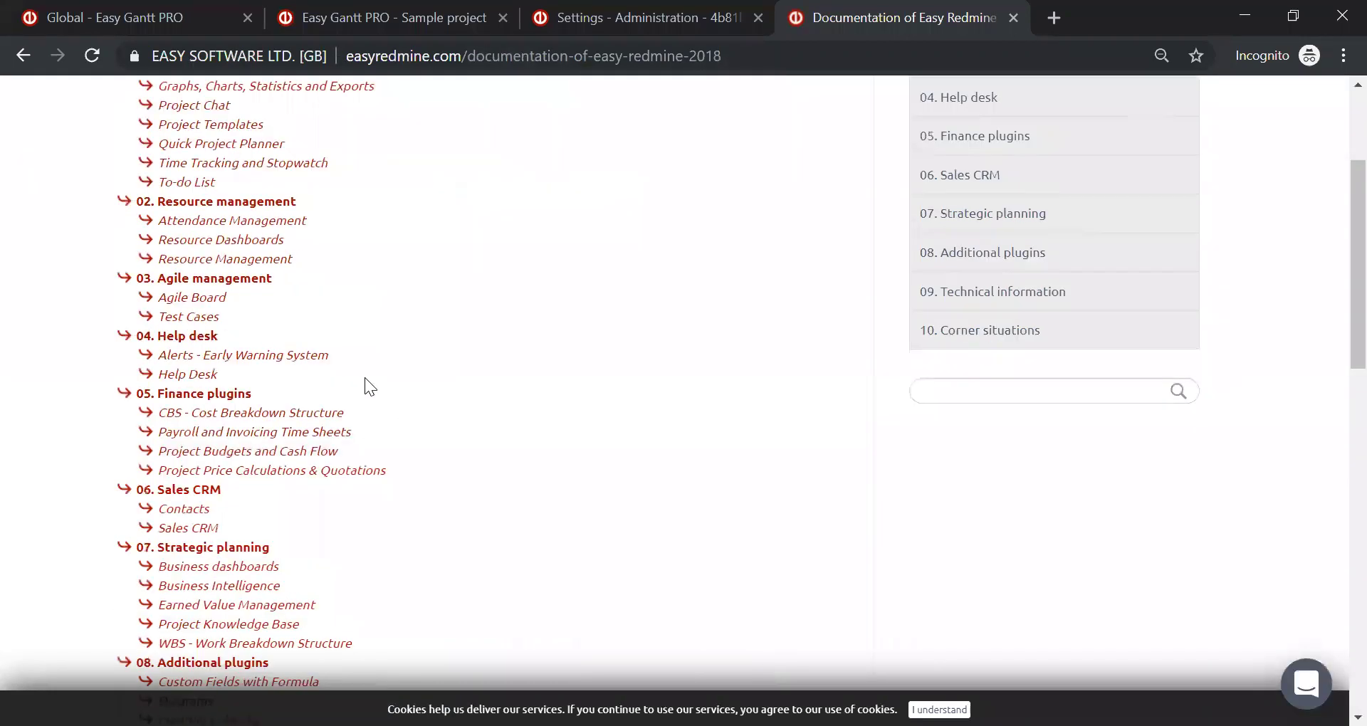
scroll(343, 450, down, 6)
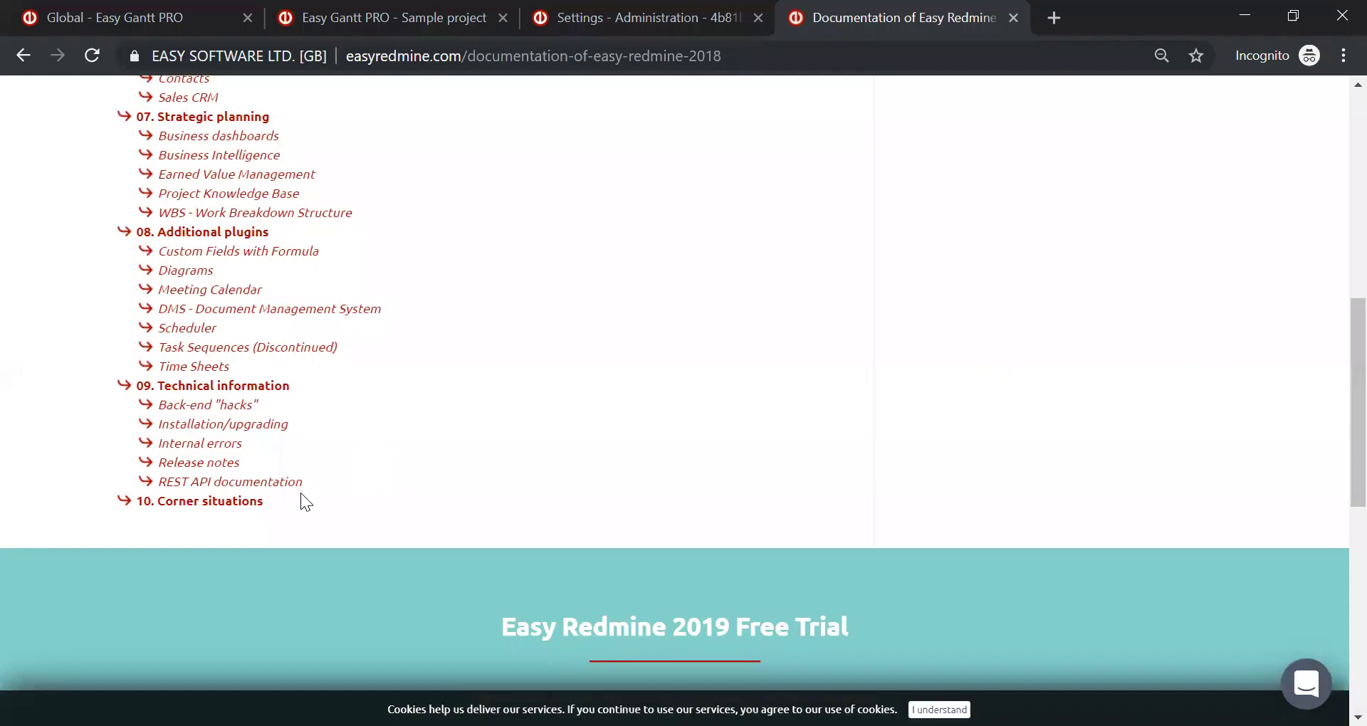
scroll(1200, 137, up, 9)
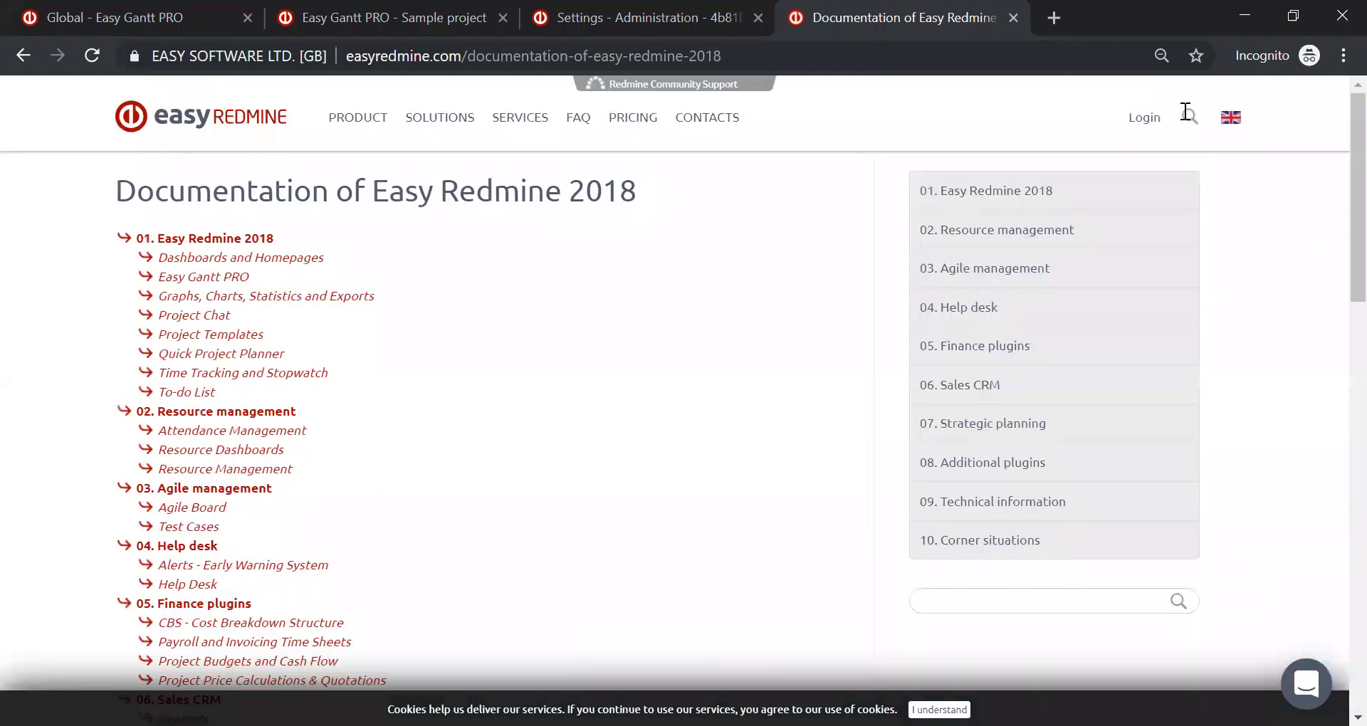
click(1186, 112)
text(gantt)
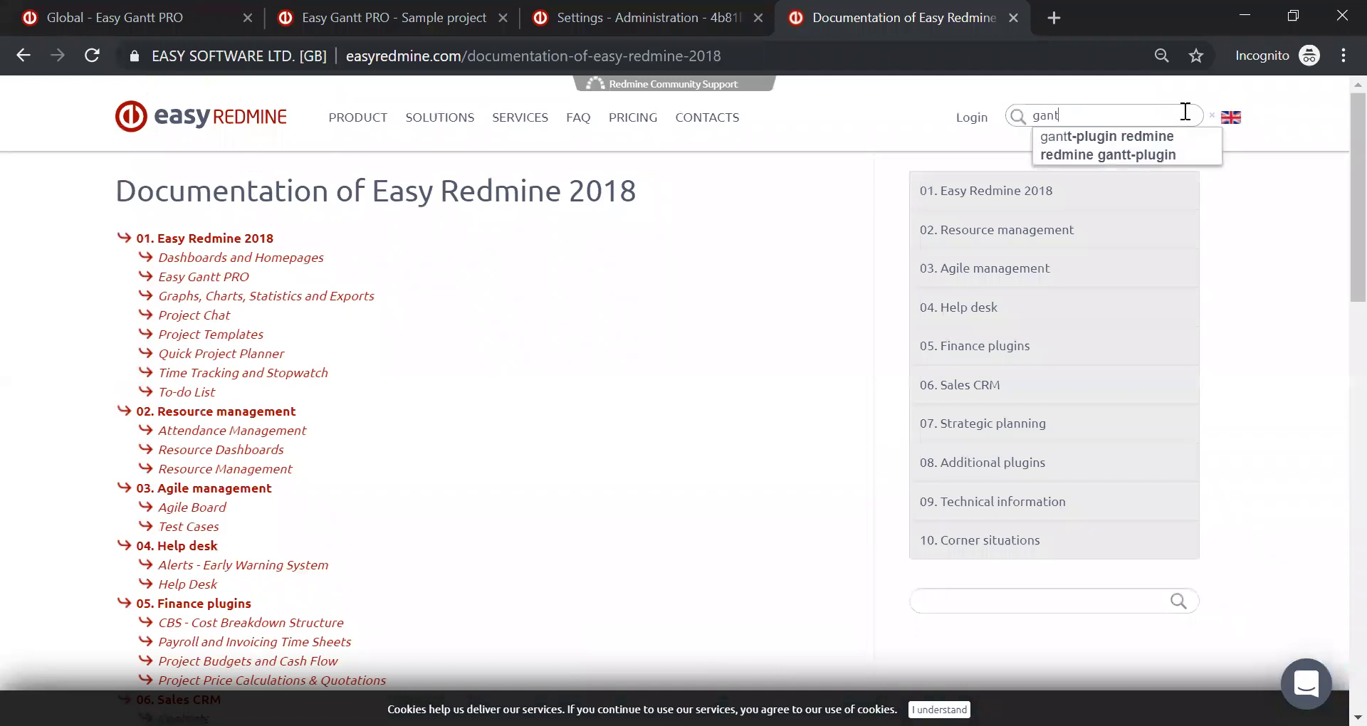
key(Return)
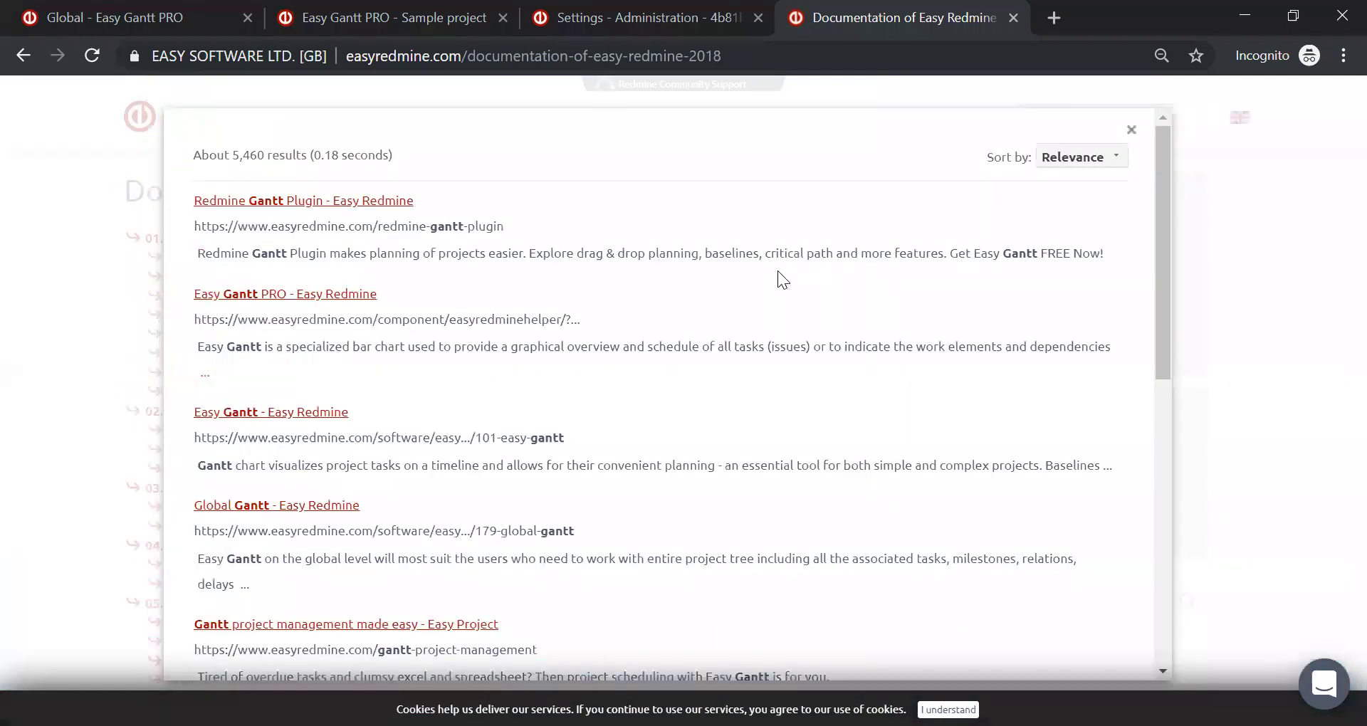
scroll(541, 388, down, 2)
scroll(462, 456, down, 2)
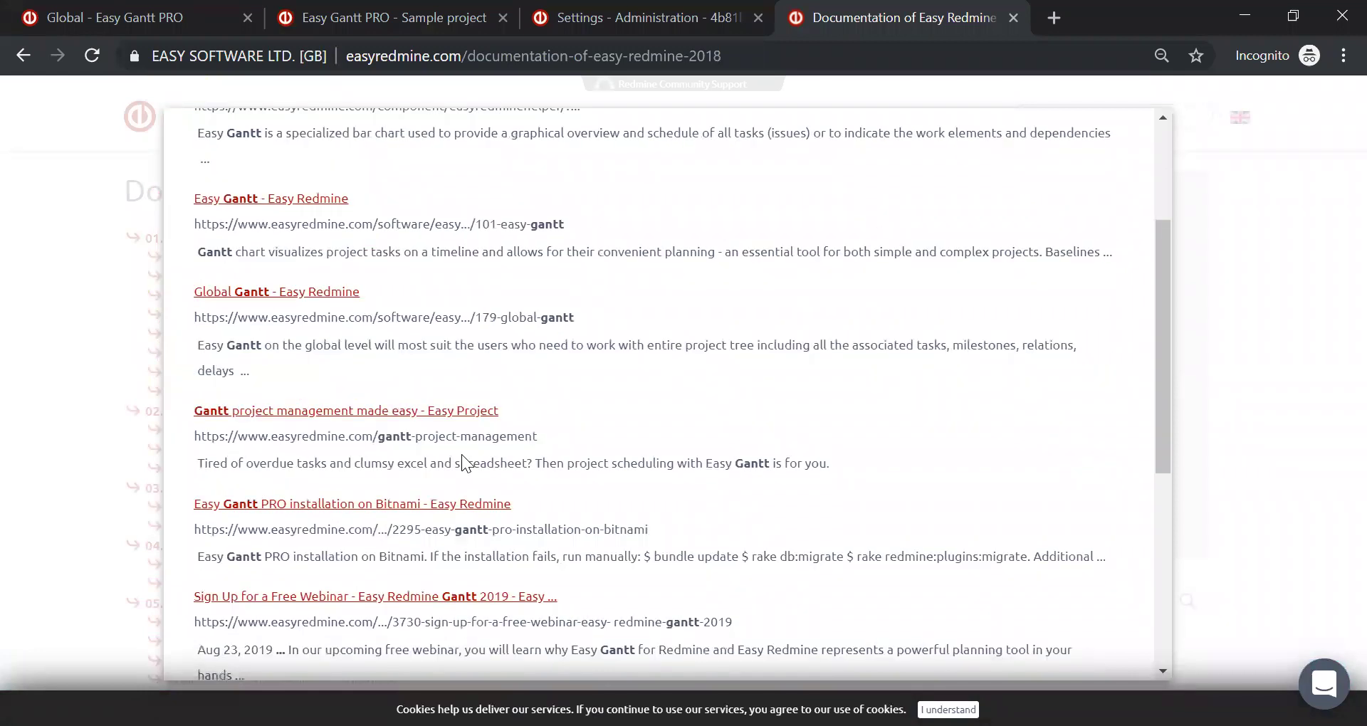
scroll(461, 456, down, 4)
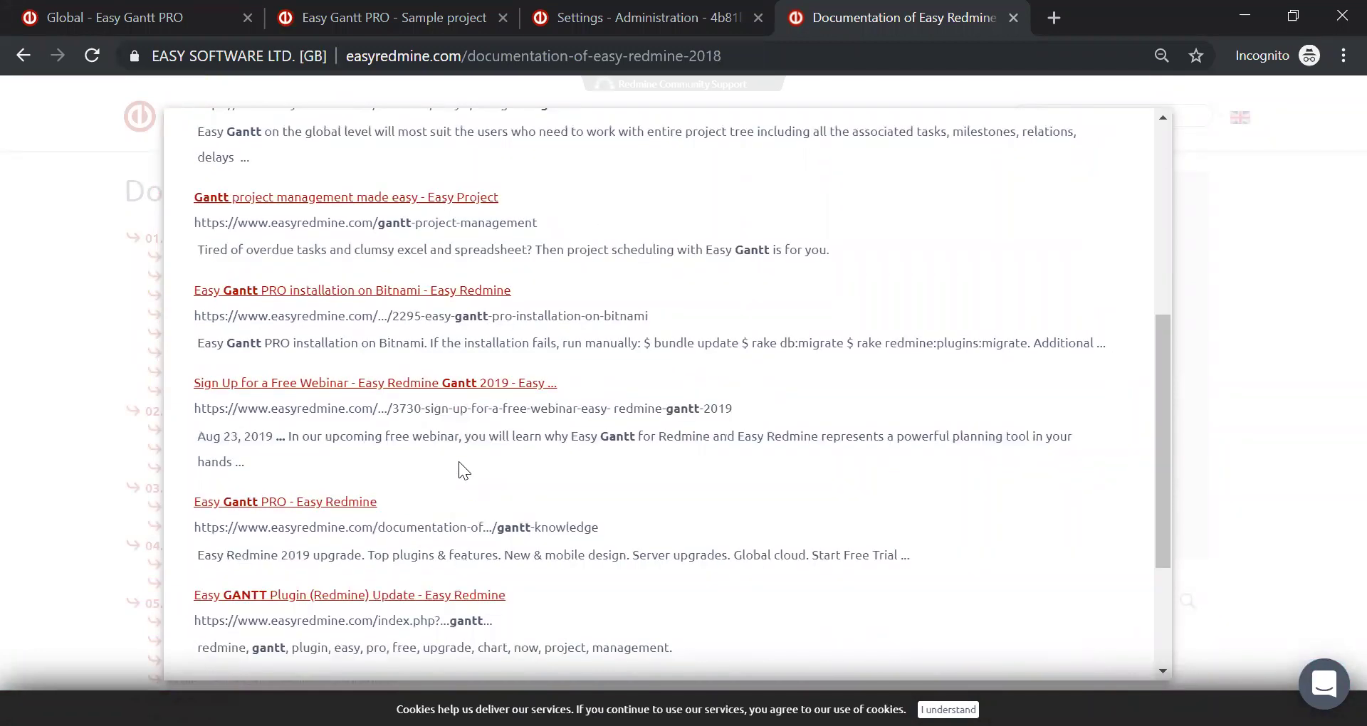
click(318, 503)
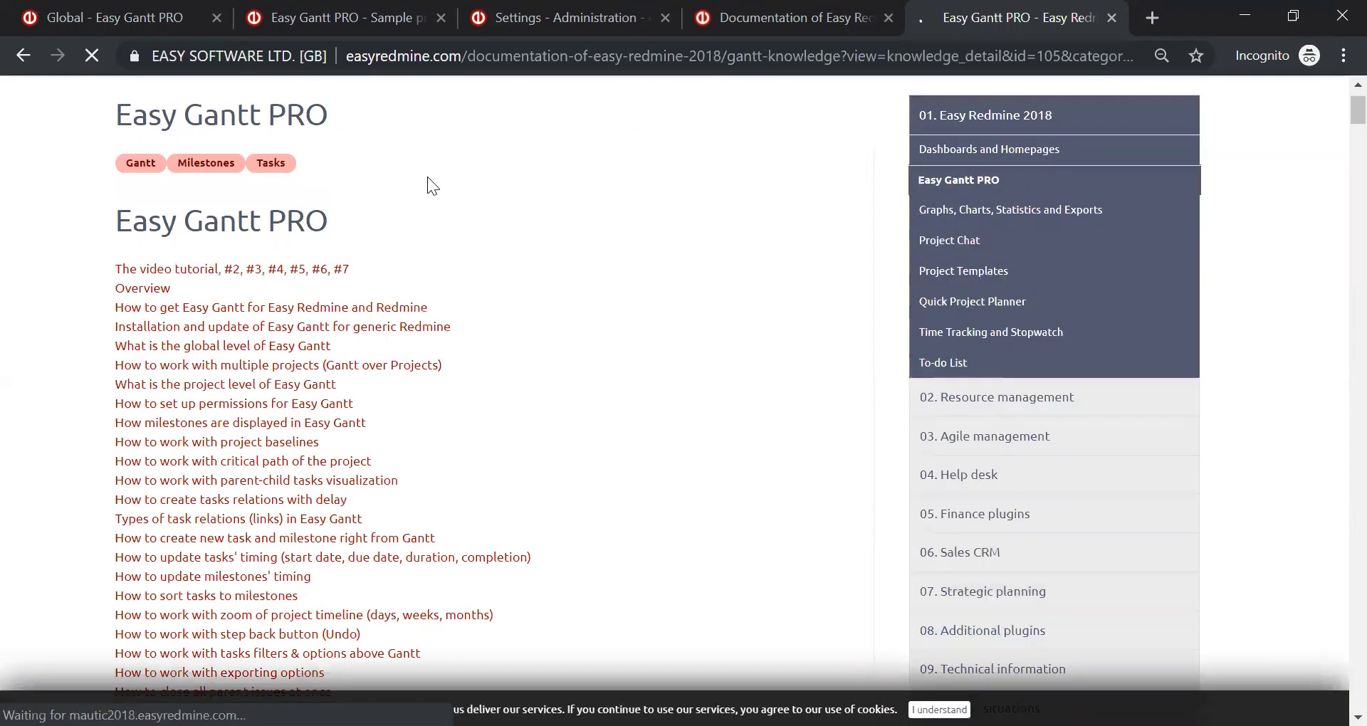
Step: Look through the Easy Gantt PRO article's contents list, Overview and global level sections, and return to its beginning
scroll(349, 169, down, 1)
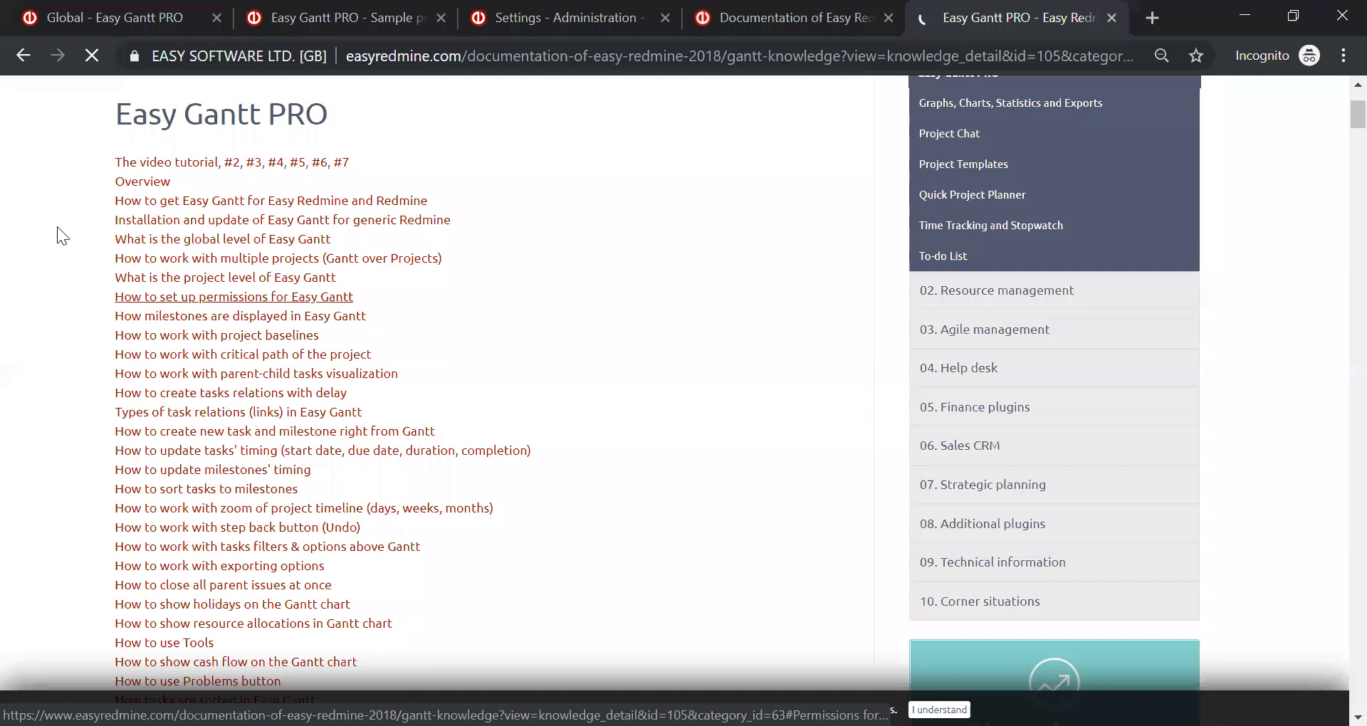
scroll(57, 228, down, 4)
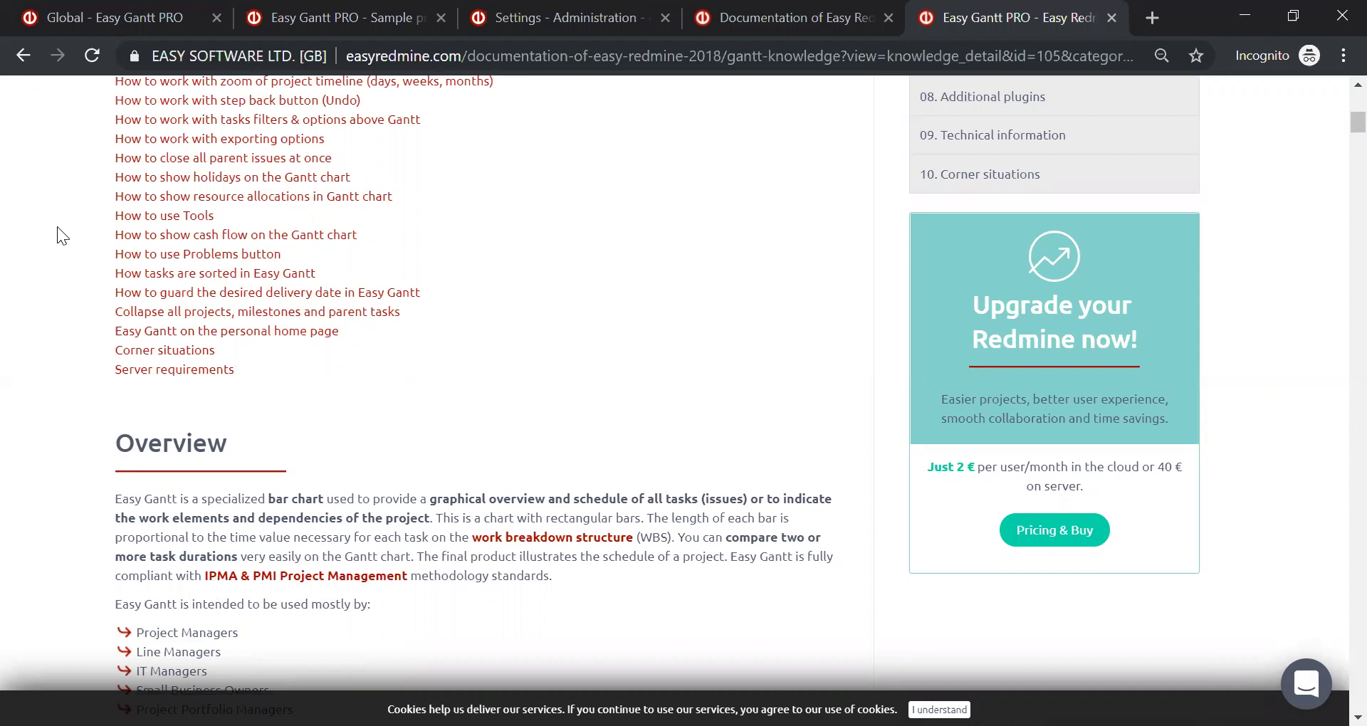
scroll(56, 227, down, 2)
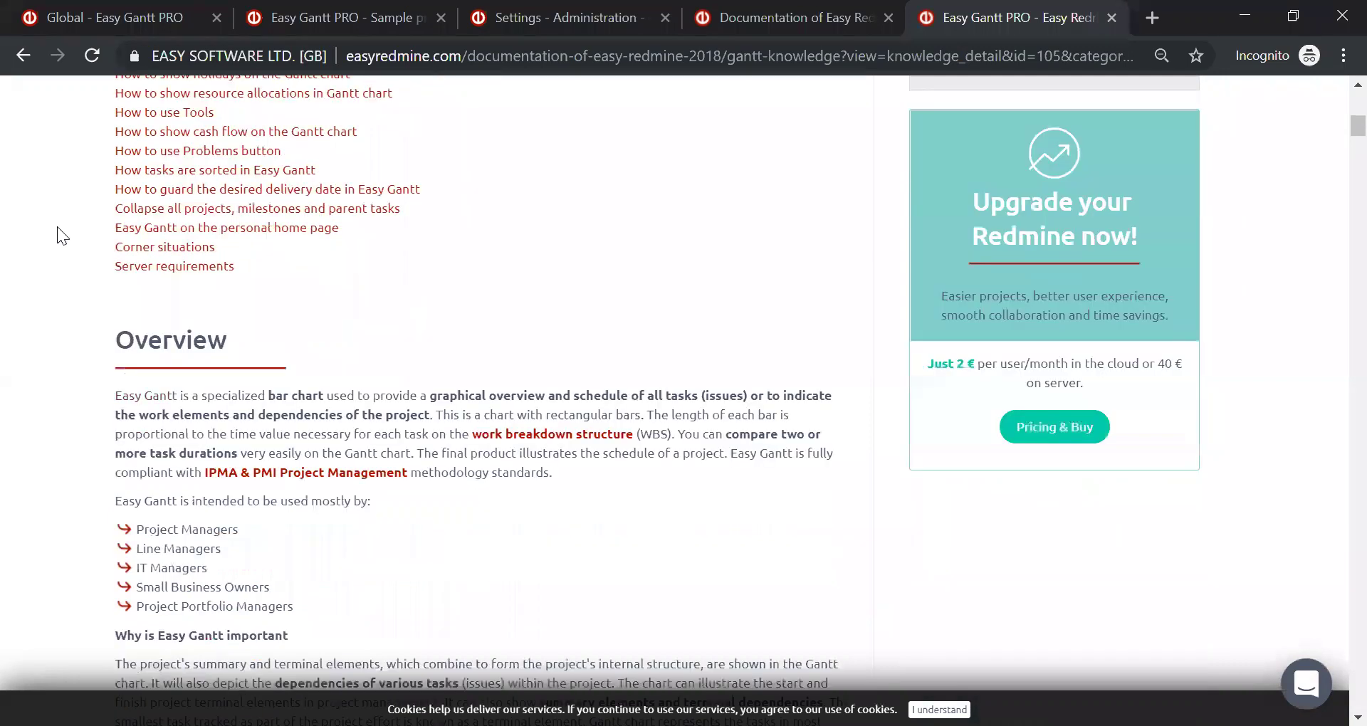
scroll(57, 226, down, 15)
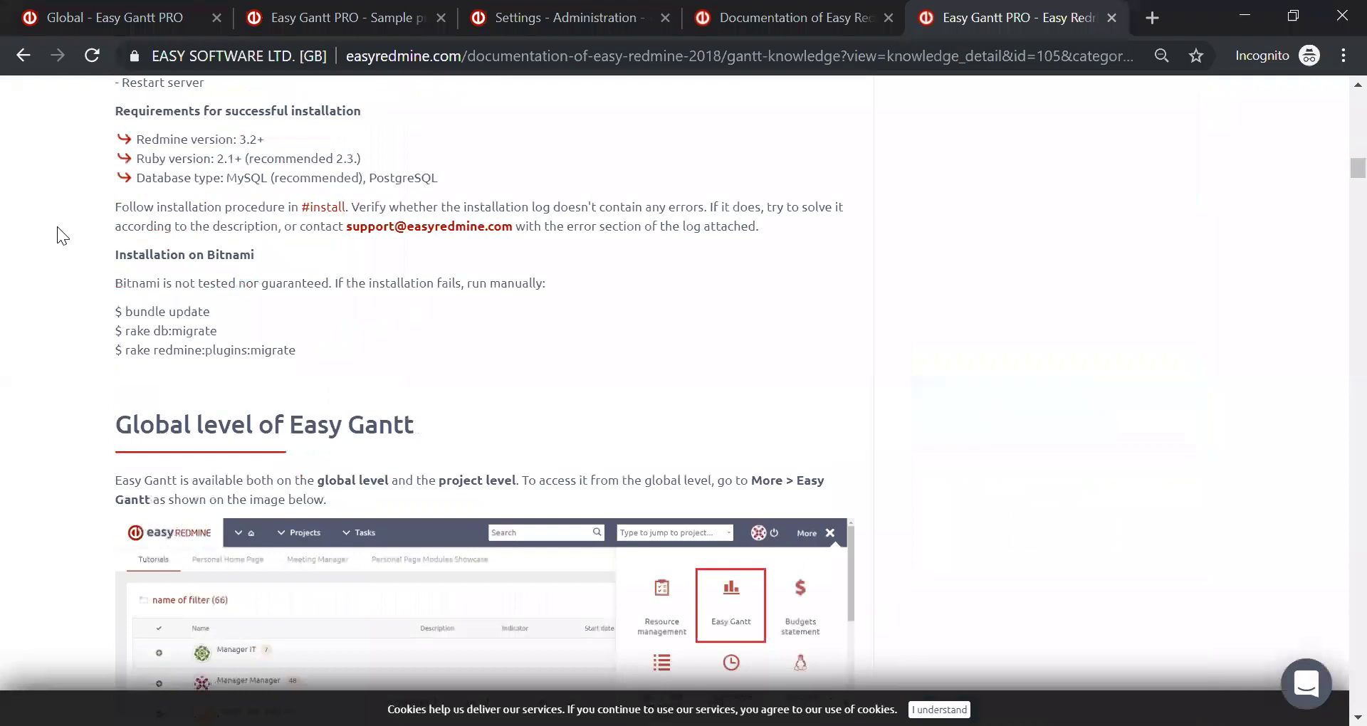
scroll(57, 227, down, 15)
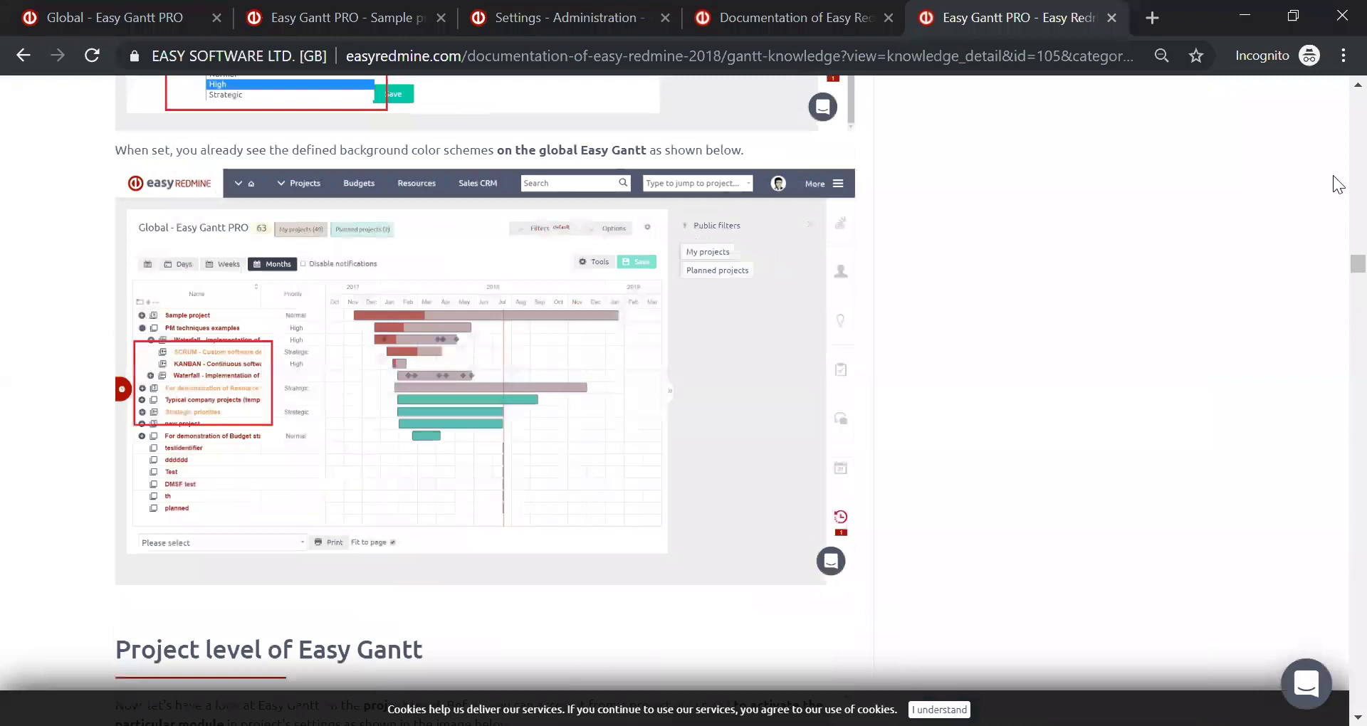
scroll(1338, 54, up, 15)
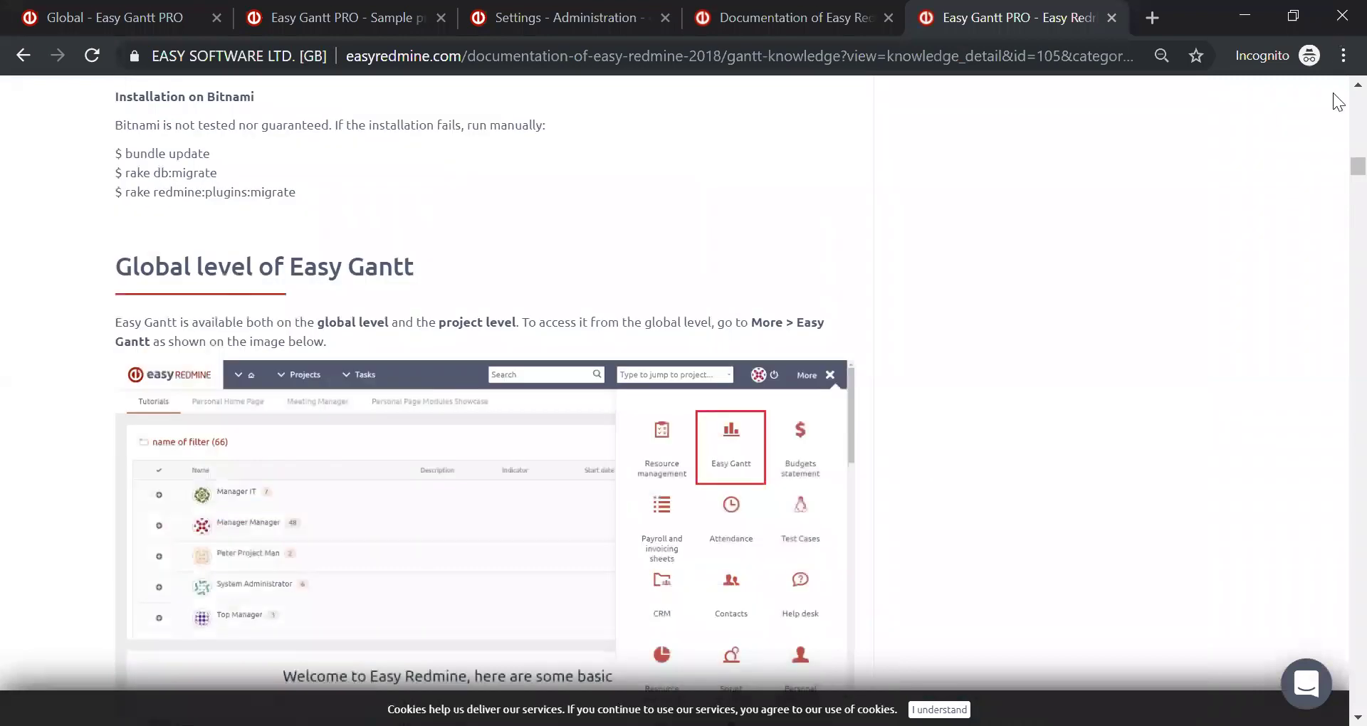
scroll(1333, 77, up, 15)
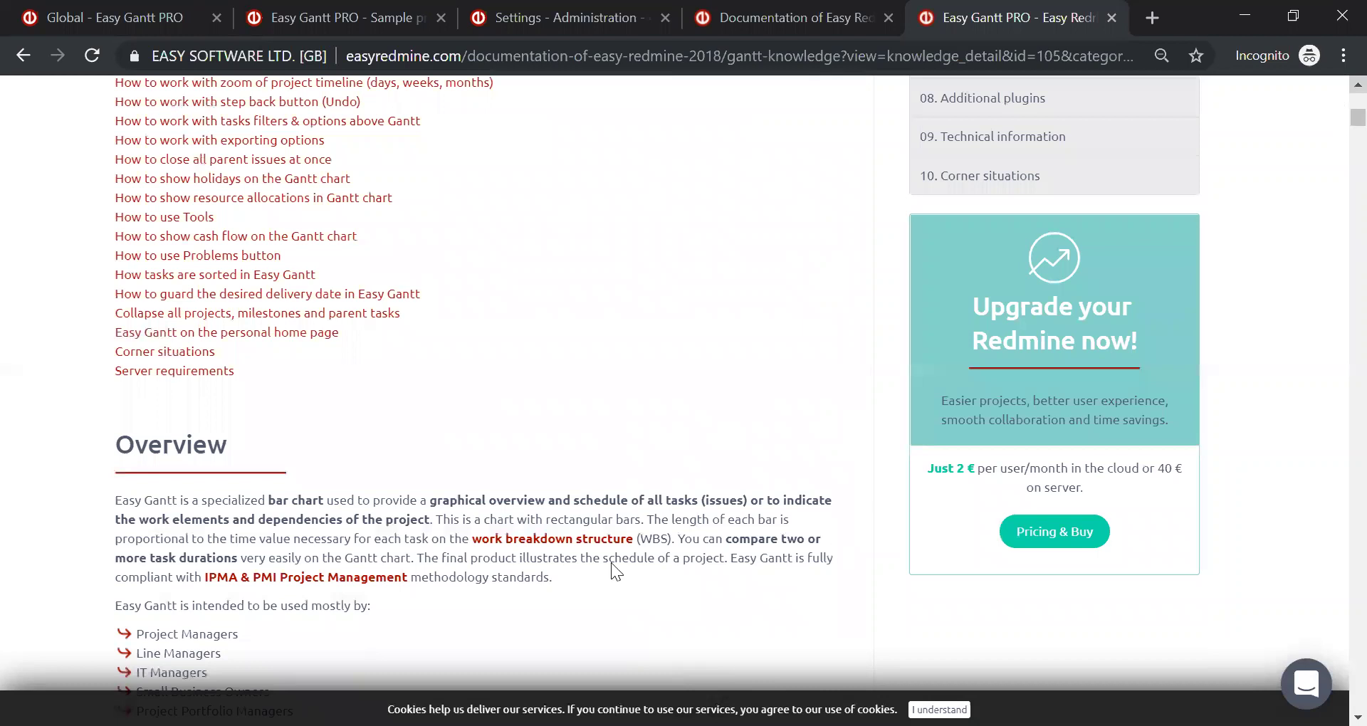
scroll(610, 563, up, 9)
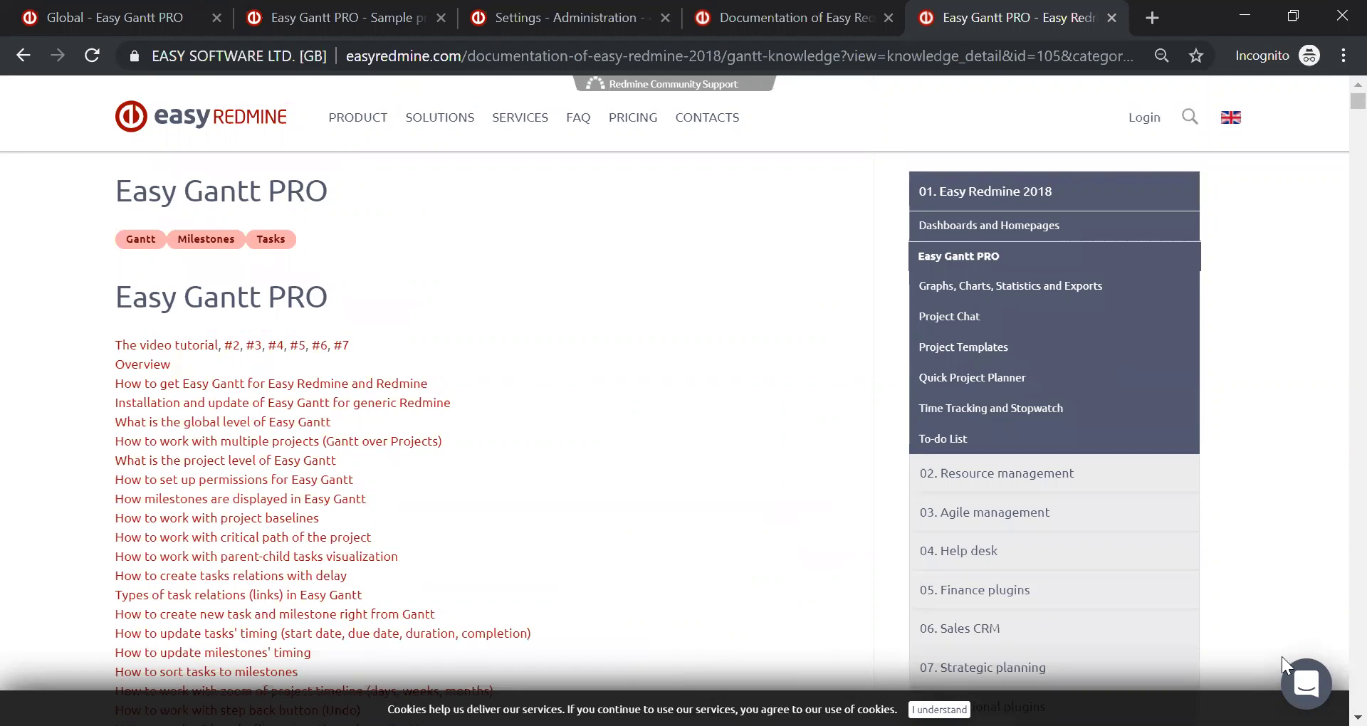
Step: Open the support chat on the documentation page and show the chat window on the Global Easy Gantt PRO page
click(1306, 684)
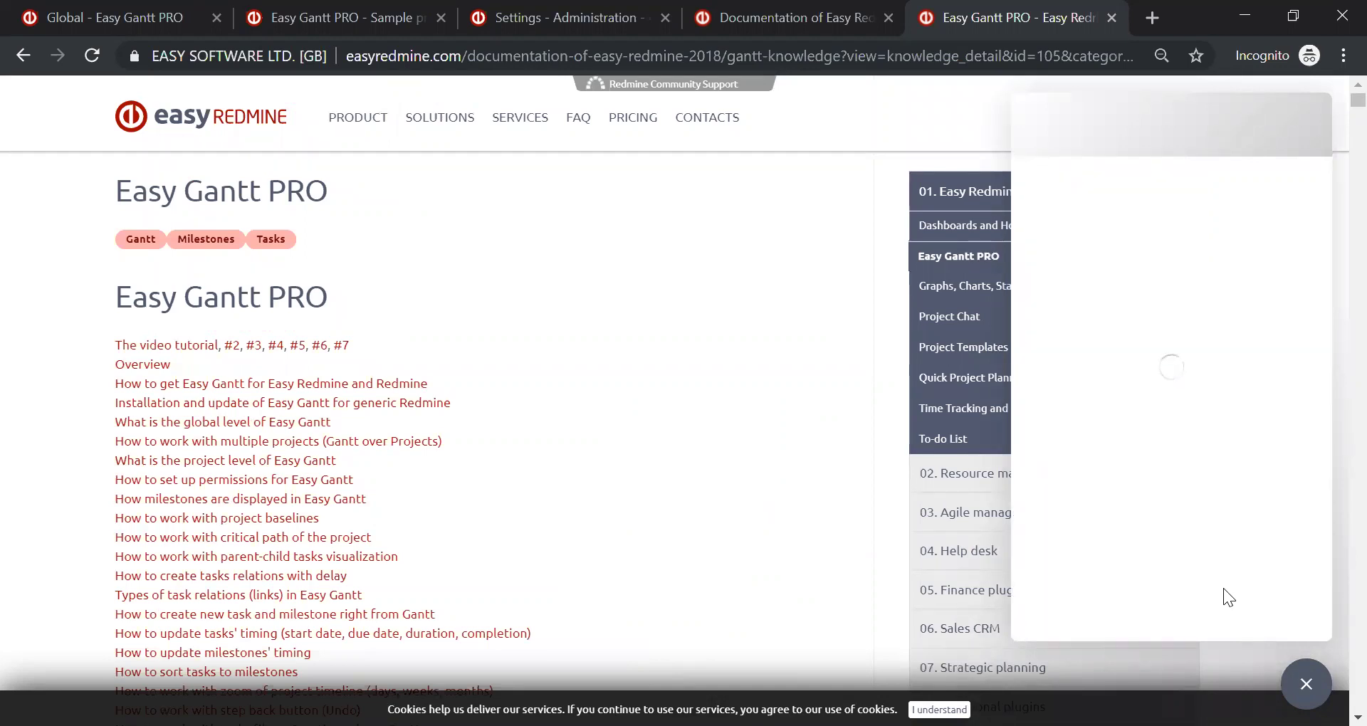
click(114, 18)
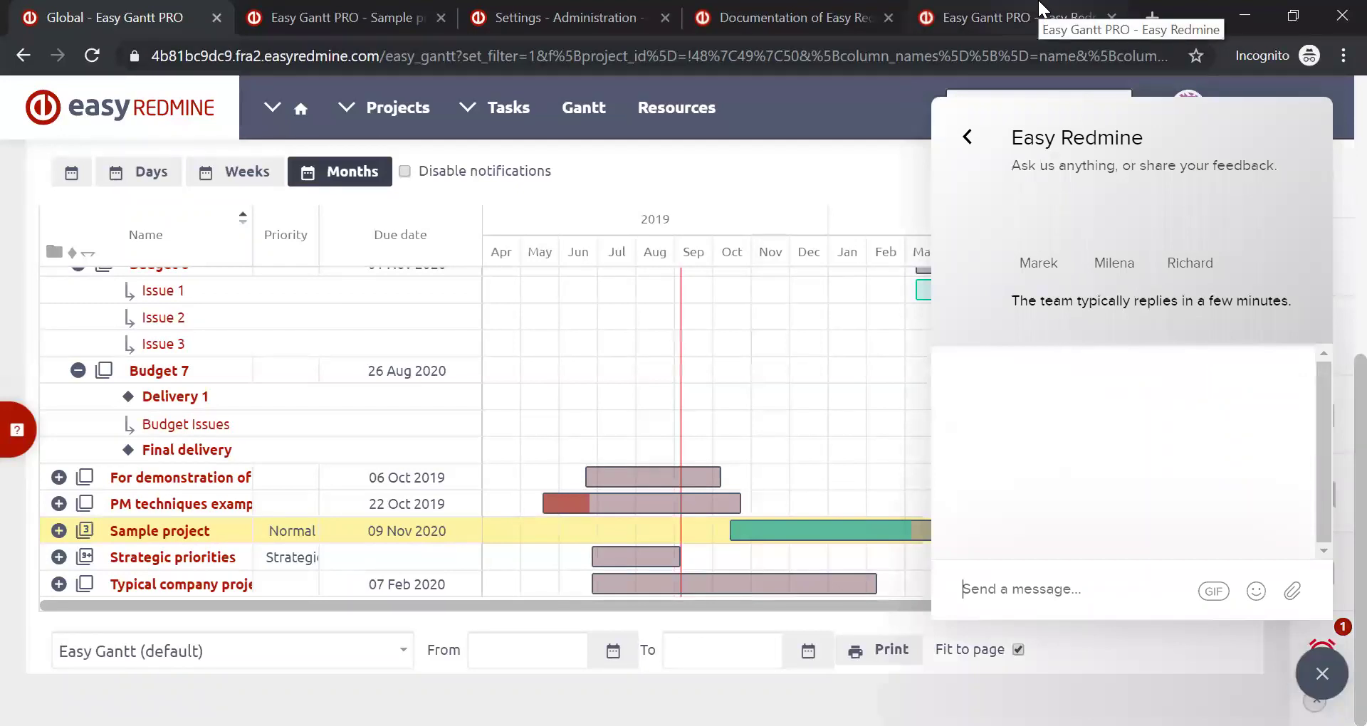
Step: Open the Easy Redmine website's Pricing page, and open the trial's plans and pricing link in a separate tab
click(1153, 16)
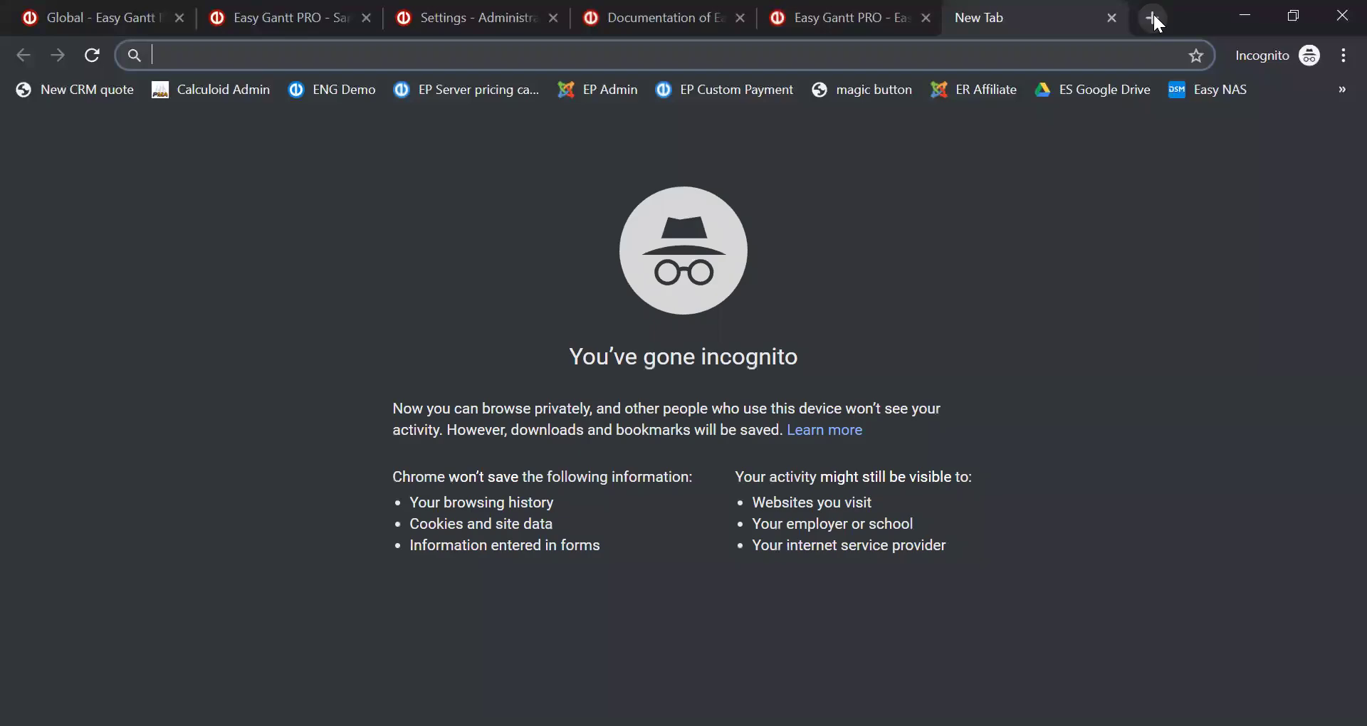
click(615, 12)
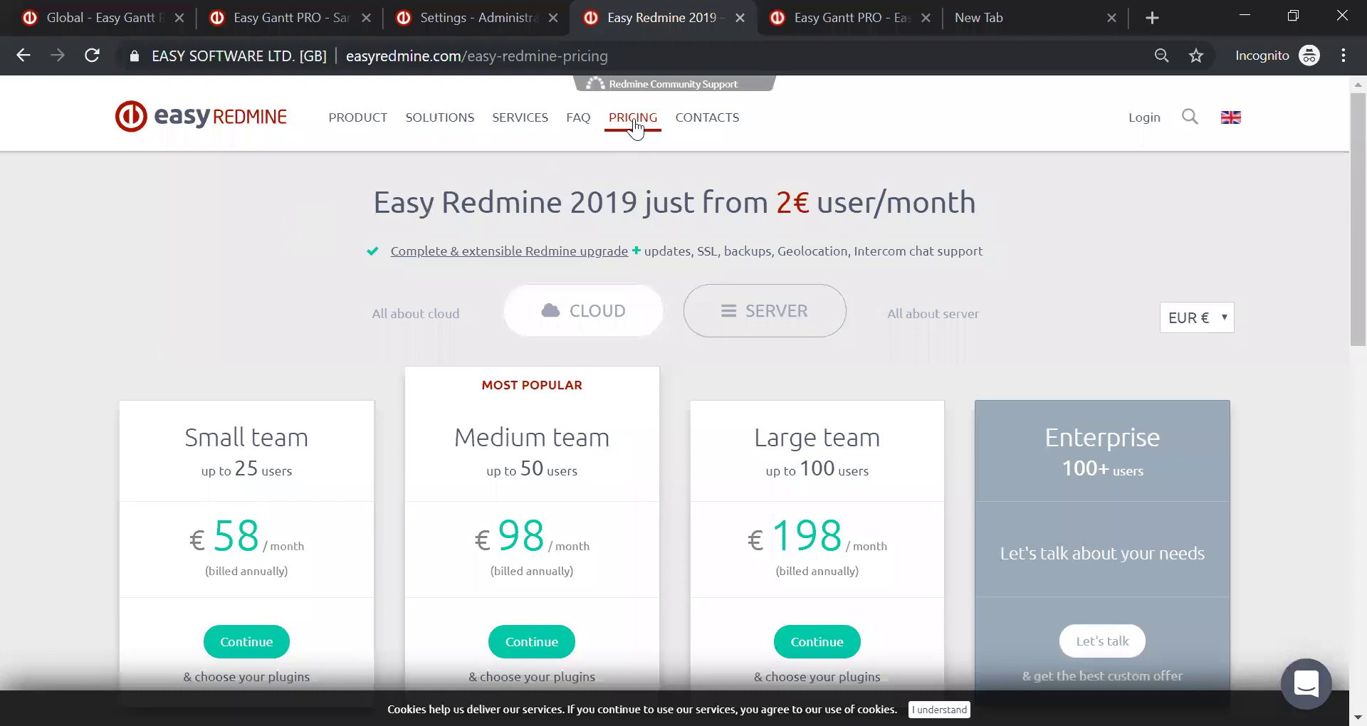
click(107, 15)
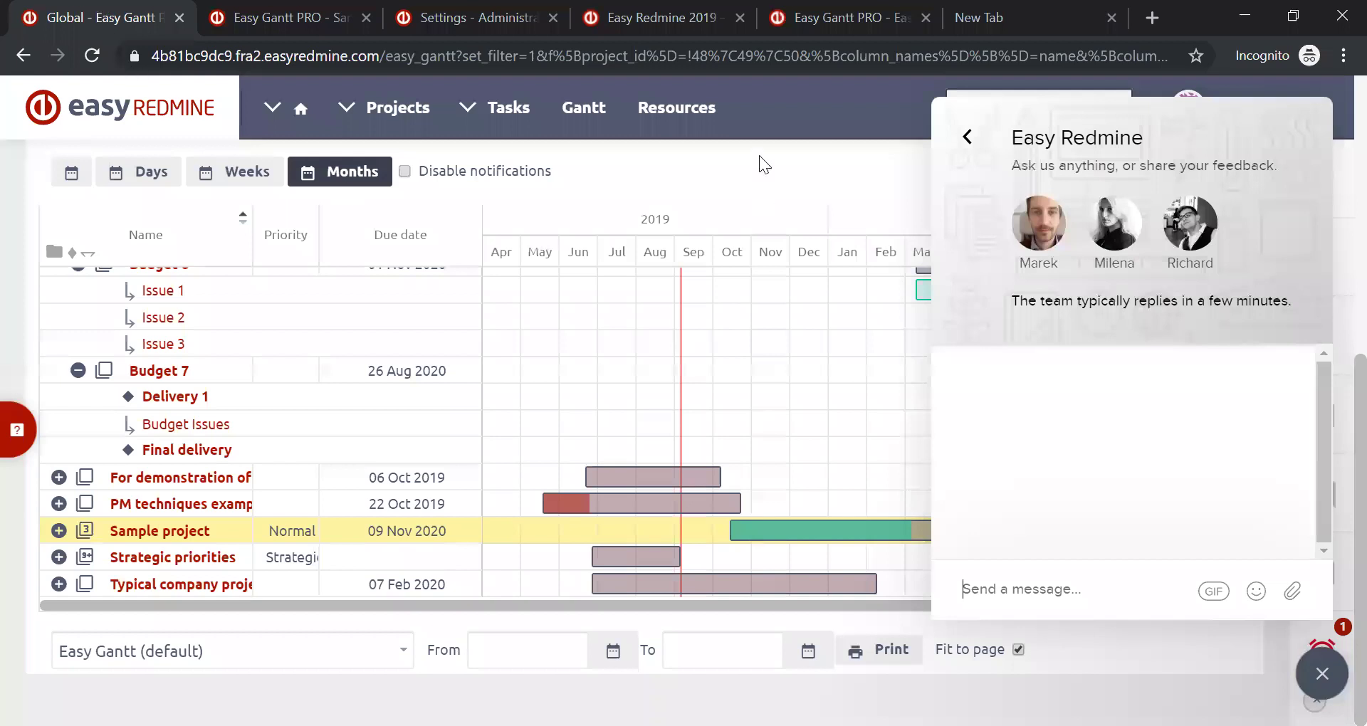
click(380, 273)
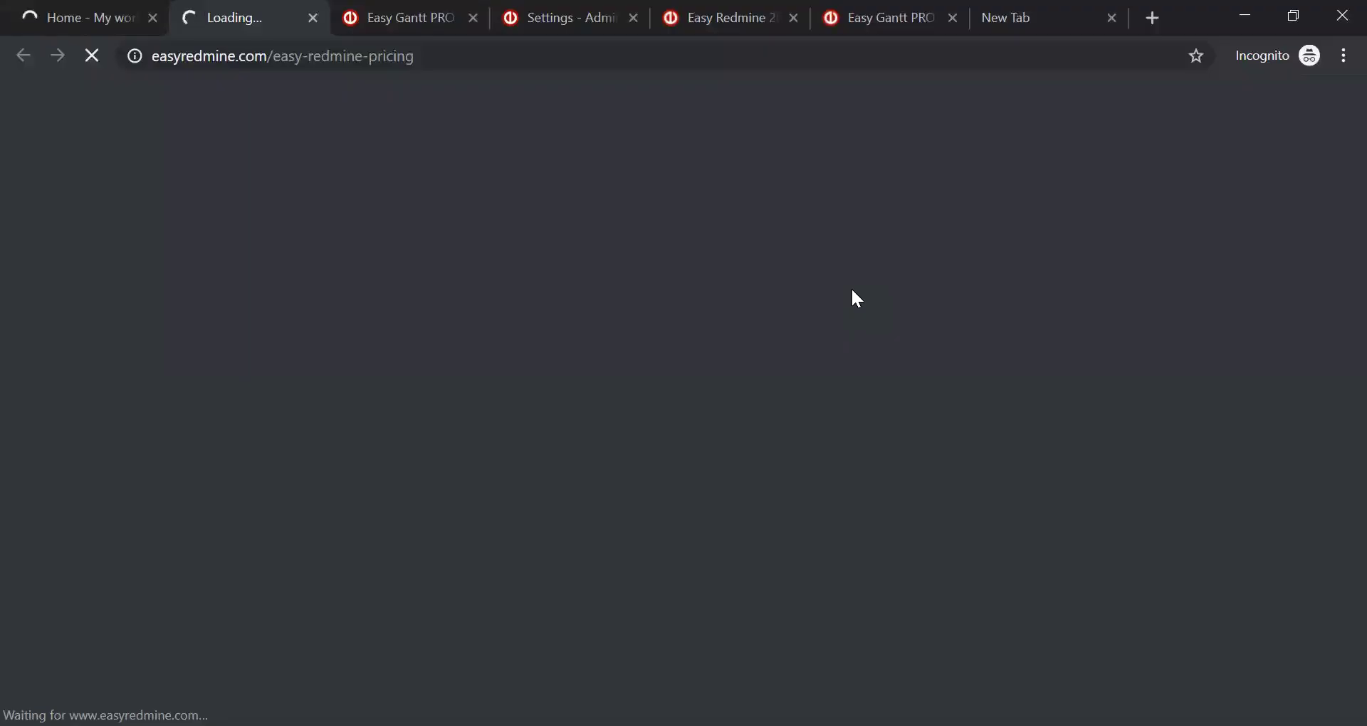
Step: Review the cloud plans on the Pricing page and open the Customer Portal login page
click(706, 10)
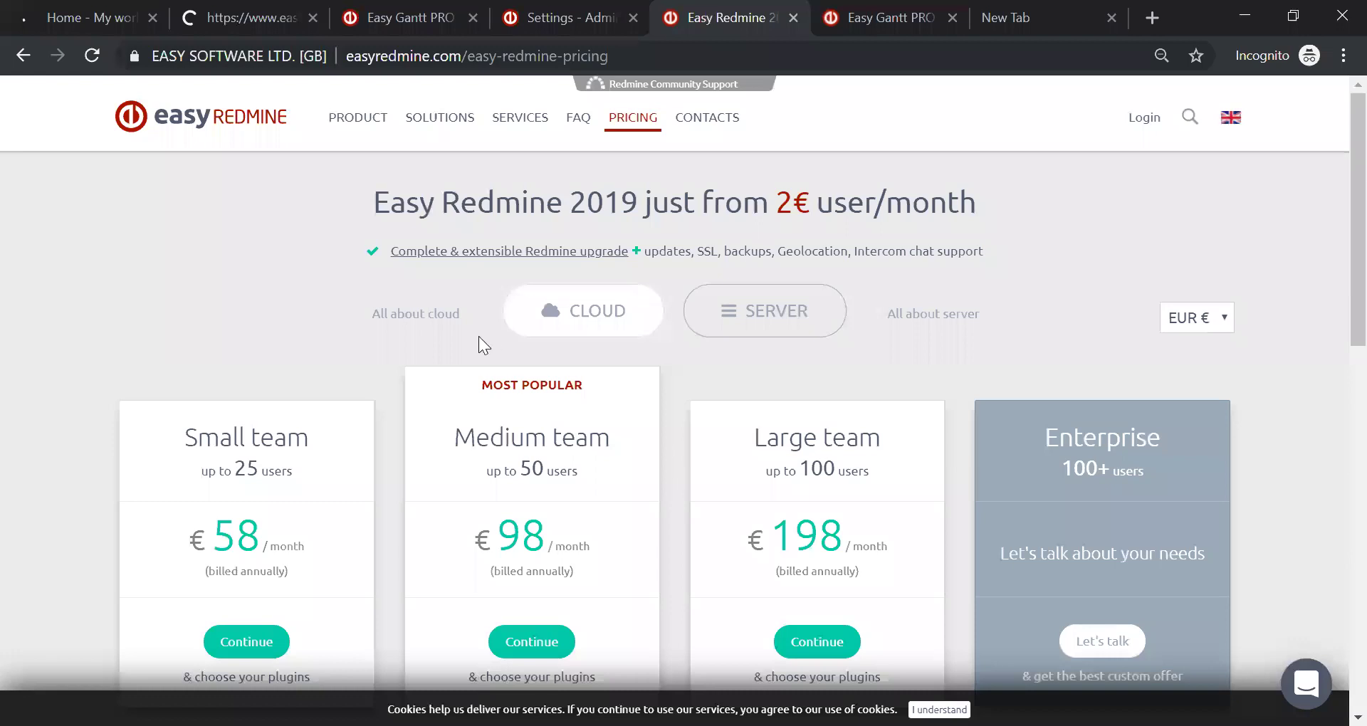
scroll(53, 317, down, 3)
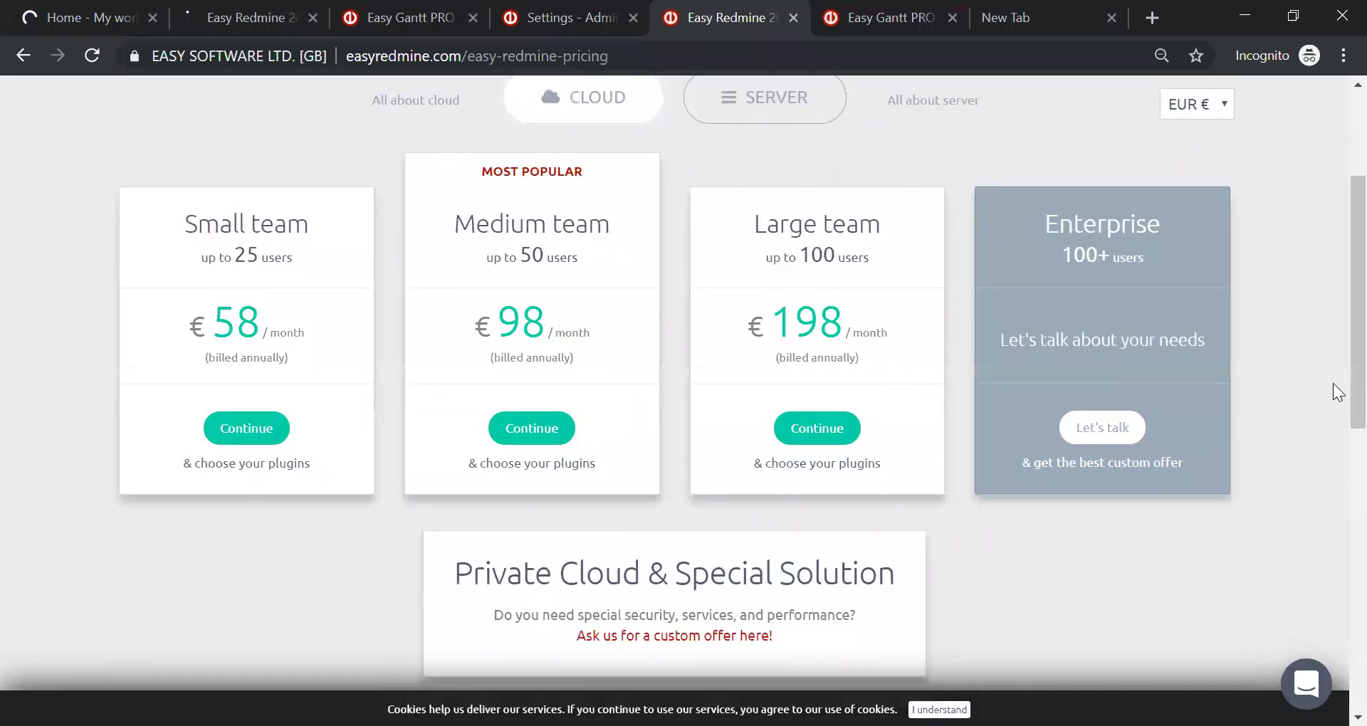
scroll(1334, 321, up, 3)
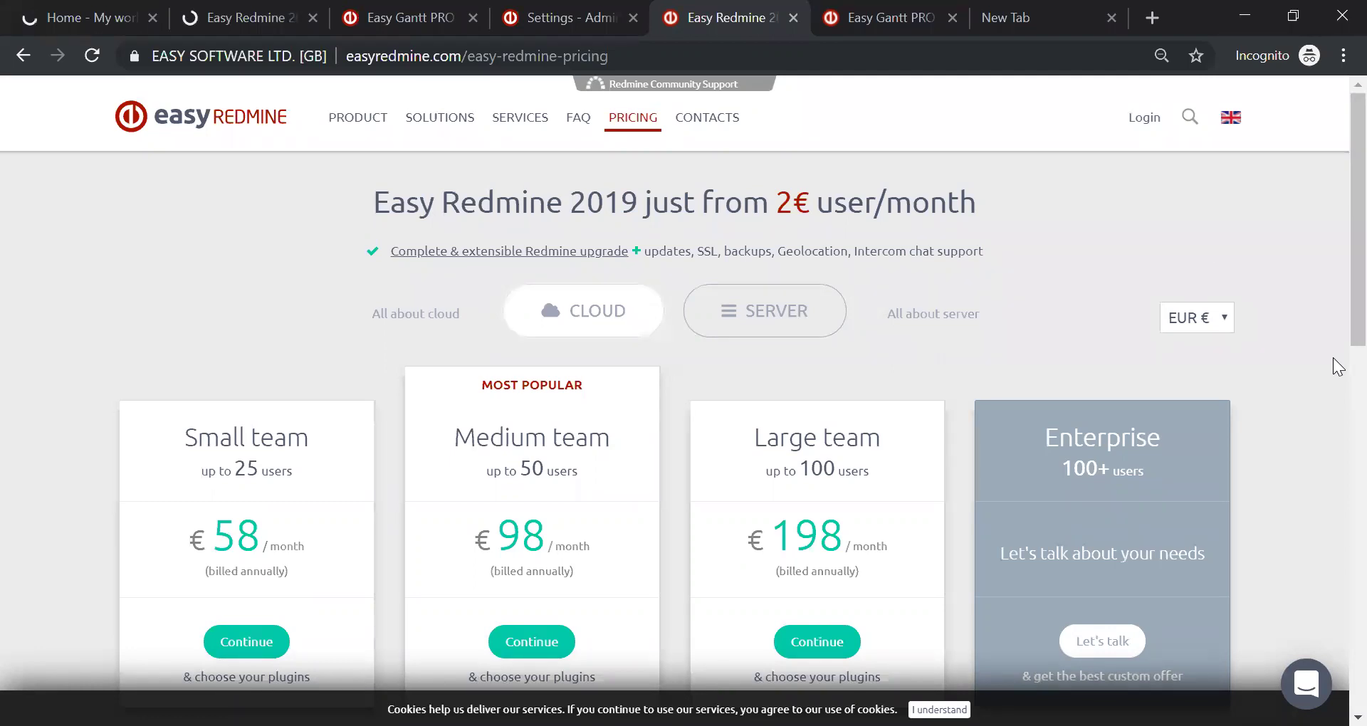
click(1146, 121)
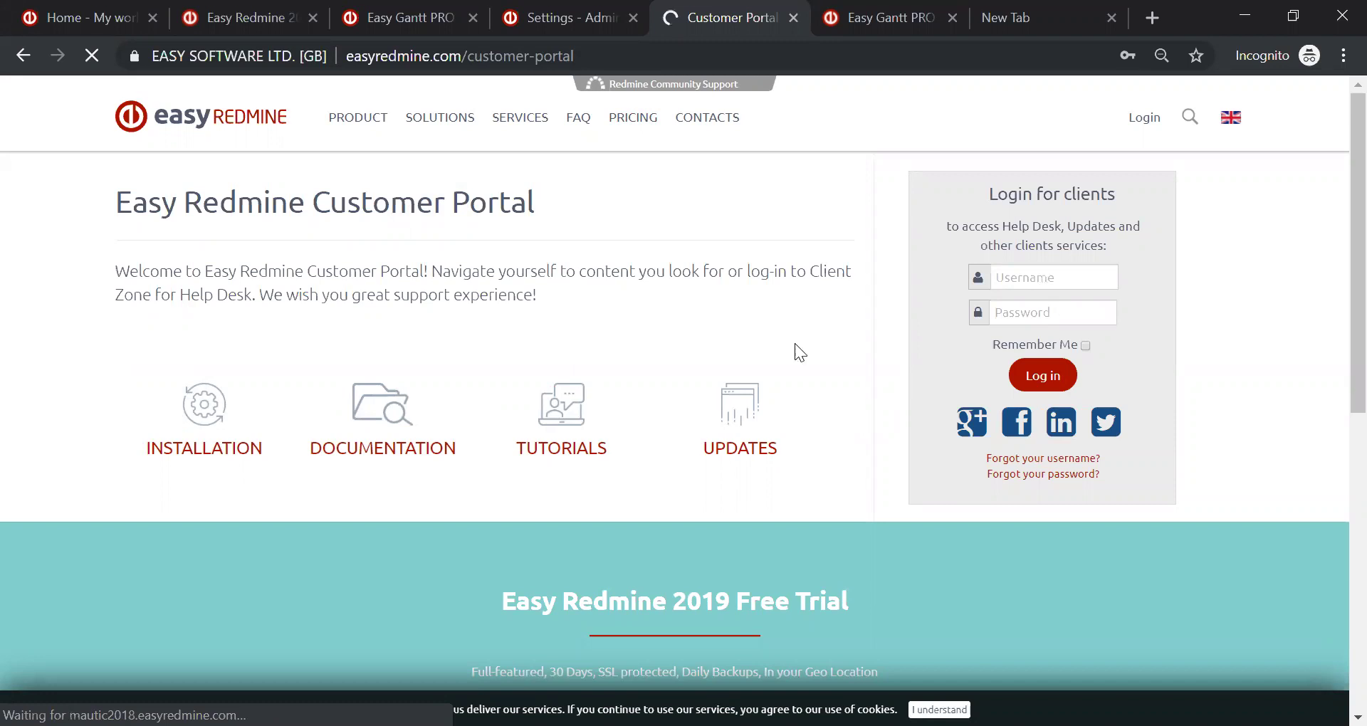
Step: Return to the trial's home page and close the Welcome to Easy Redmine tutorial pop-up
click(65, 10)
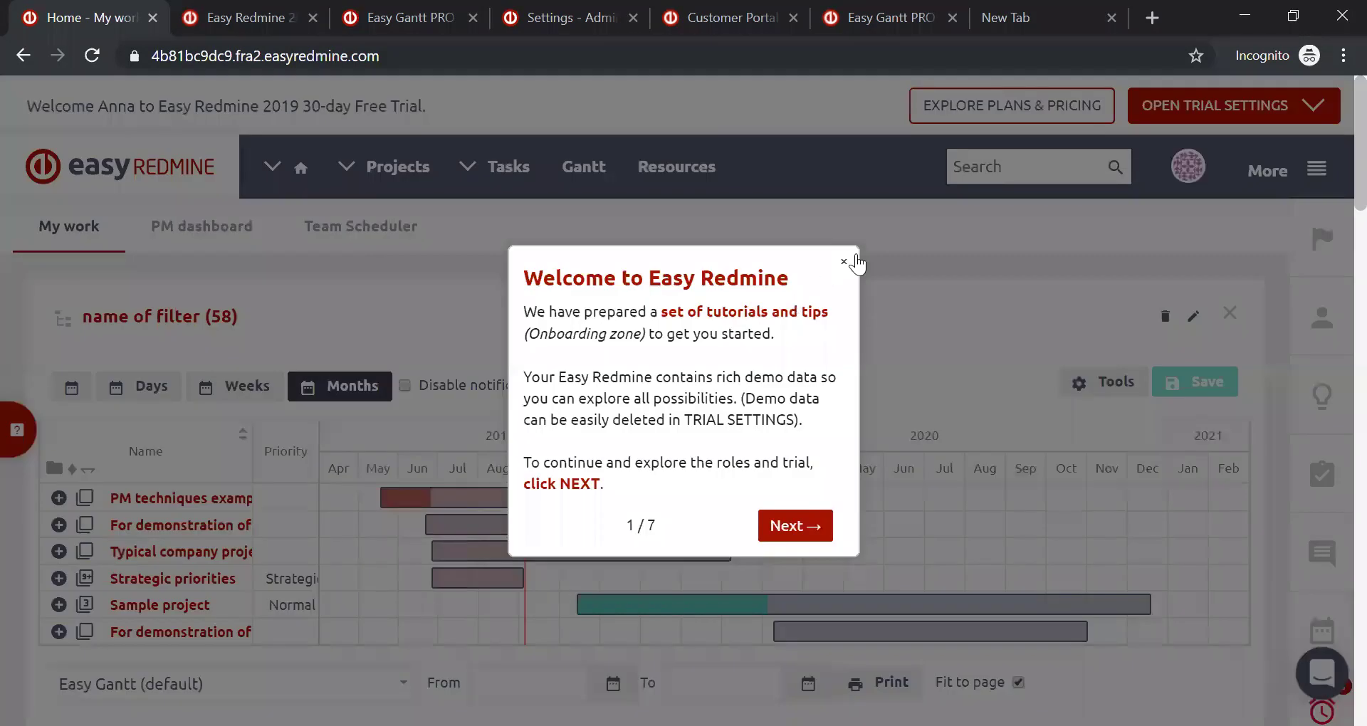
click(420, 269)
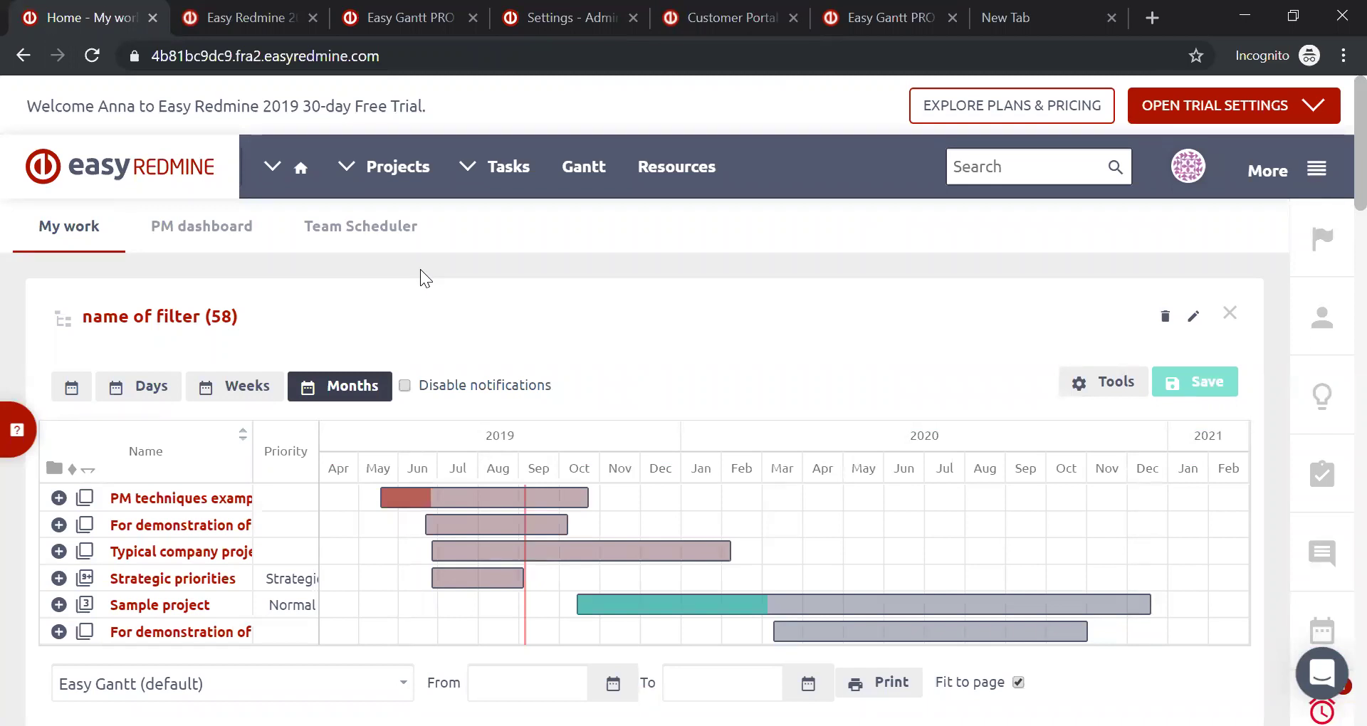
Step: View the upcoming and past webinars on the Easy Redmine Webinars page, and return to the trial's home page
click(560, 13)
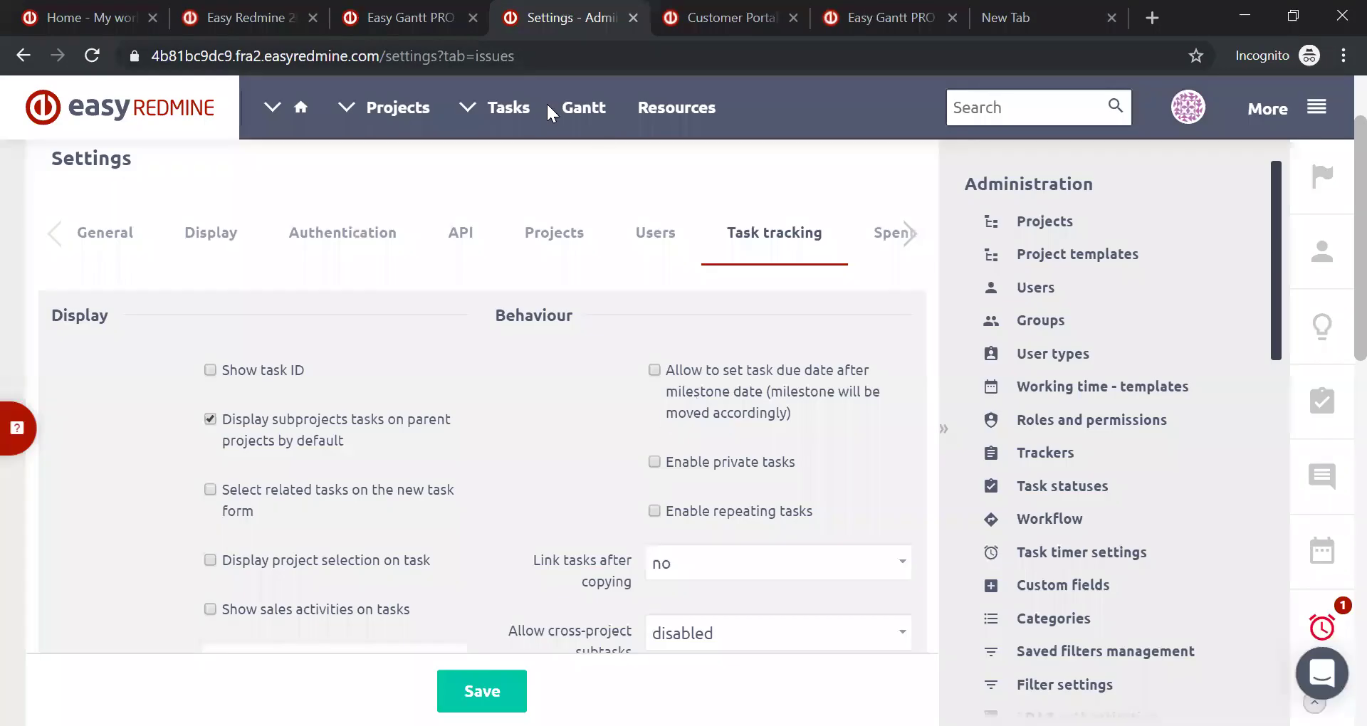
key(ctrl+Tab)
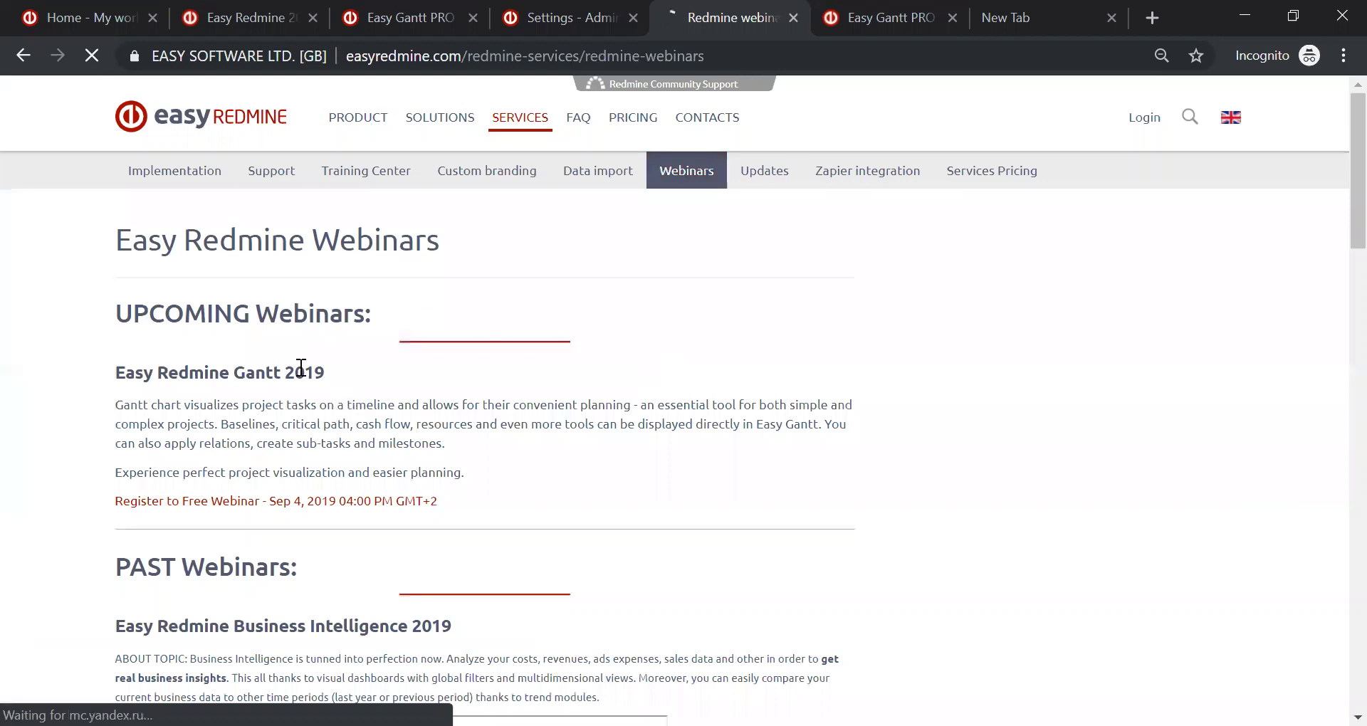
scroll(309, 363, down, 1)
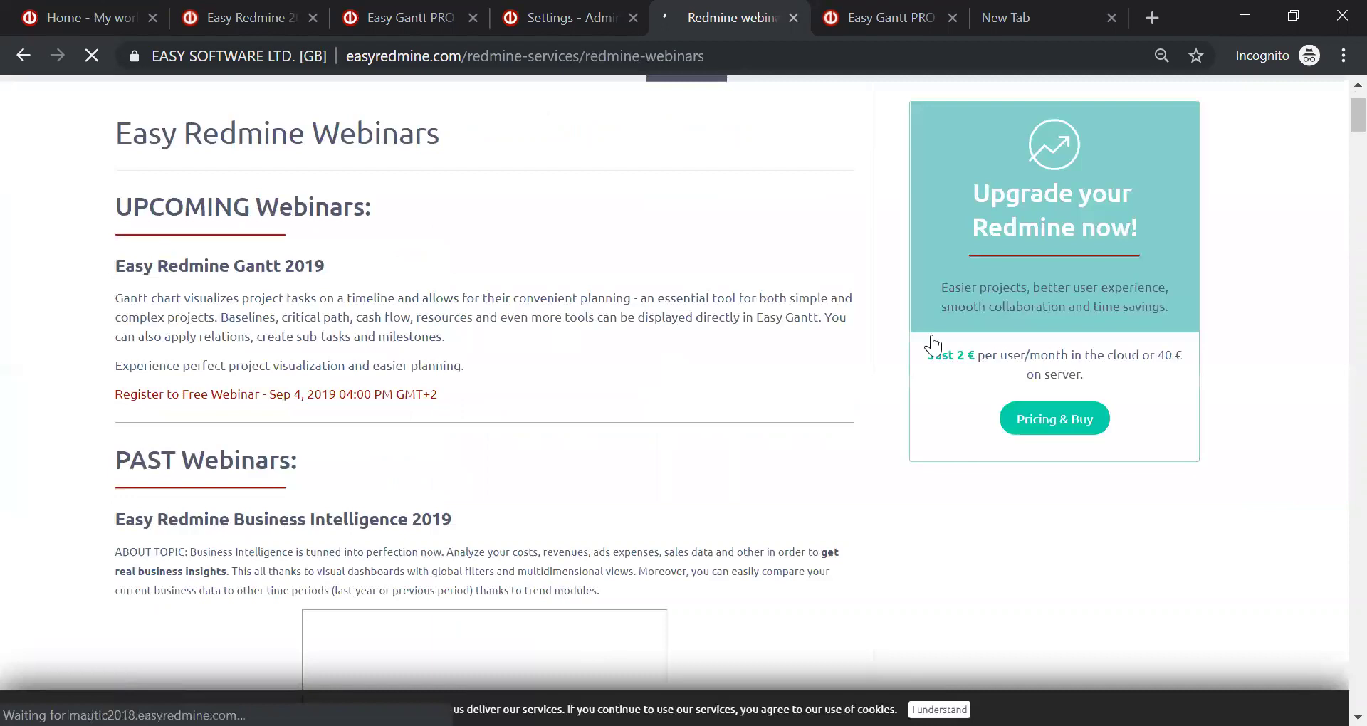
key(ctrl+1)
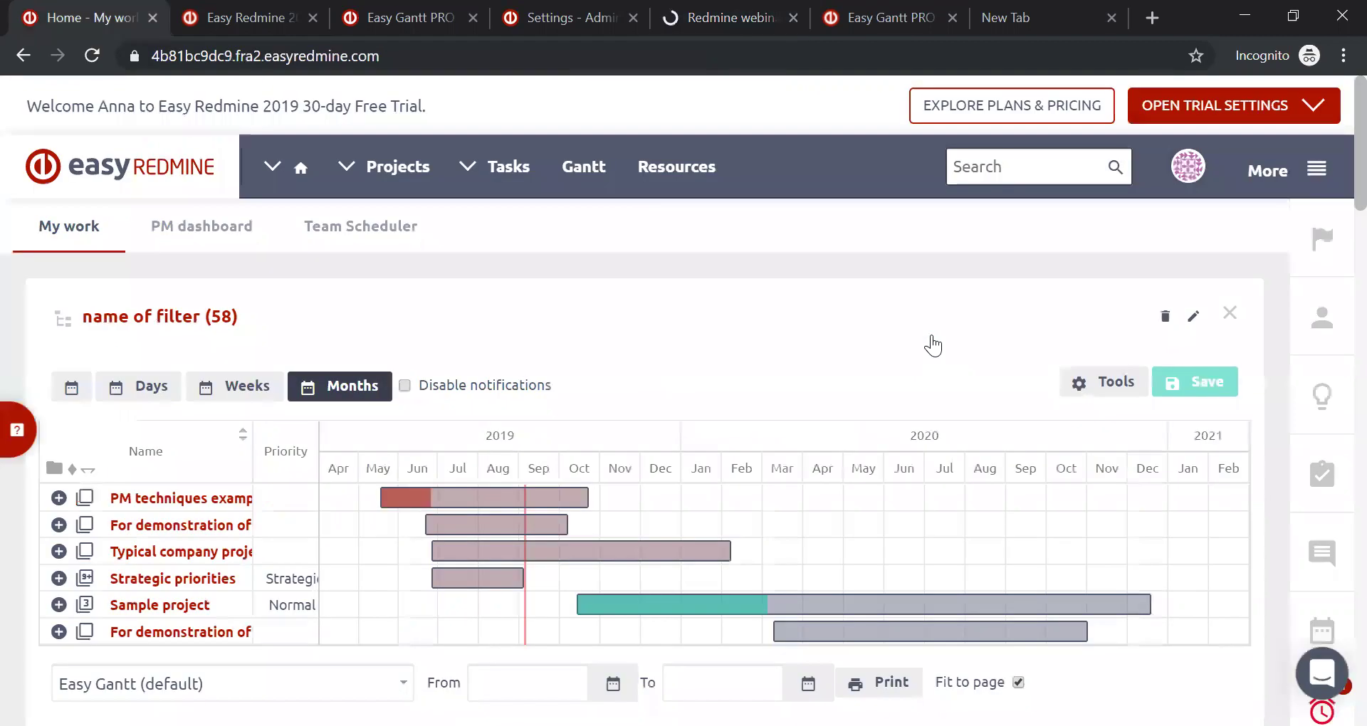